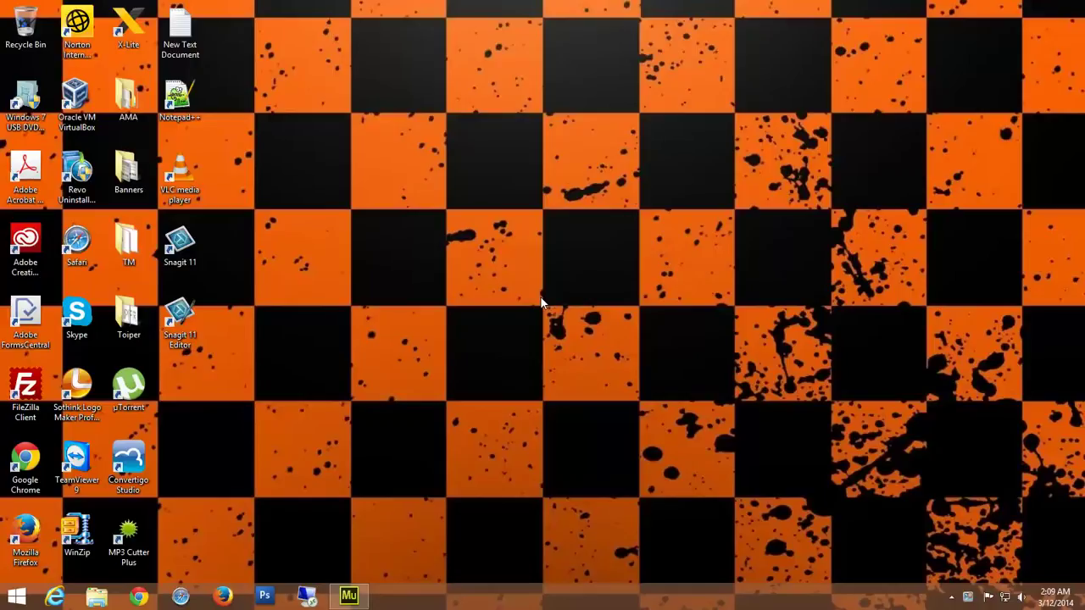
click(352, 599)
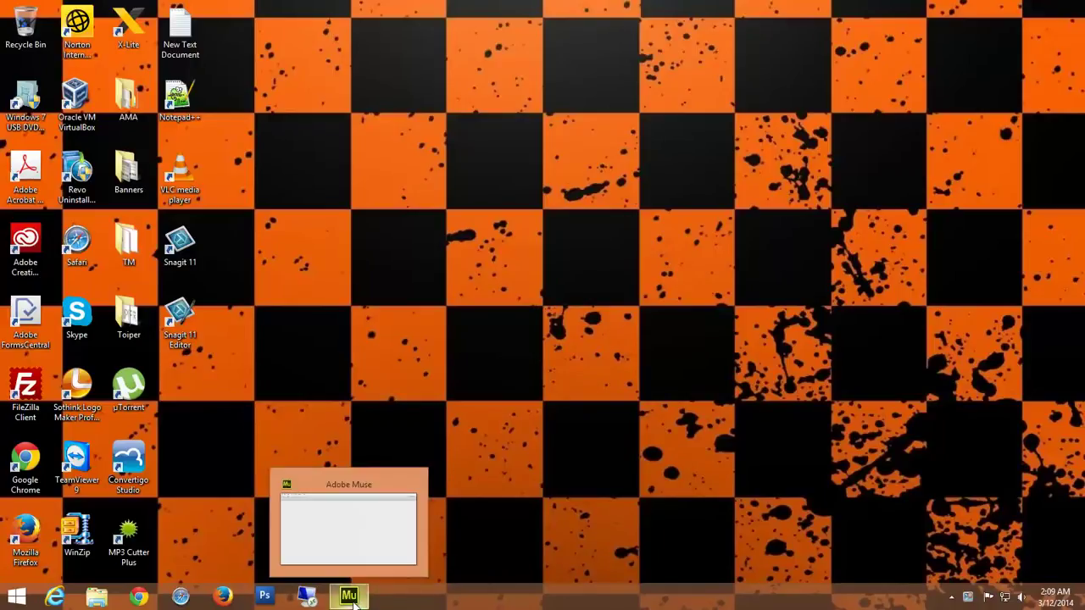
click(352, 598)
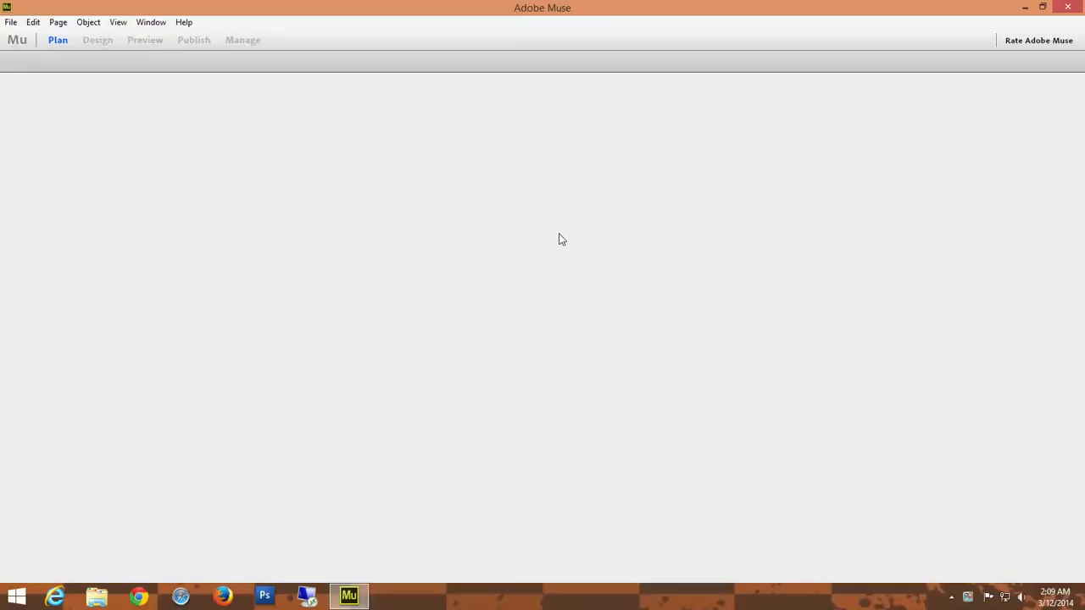
click(1025, 7)
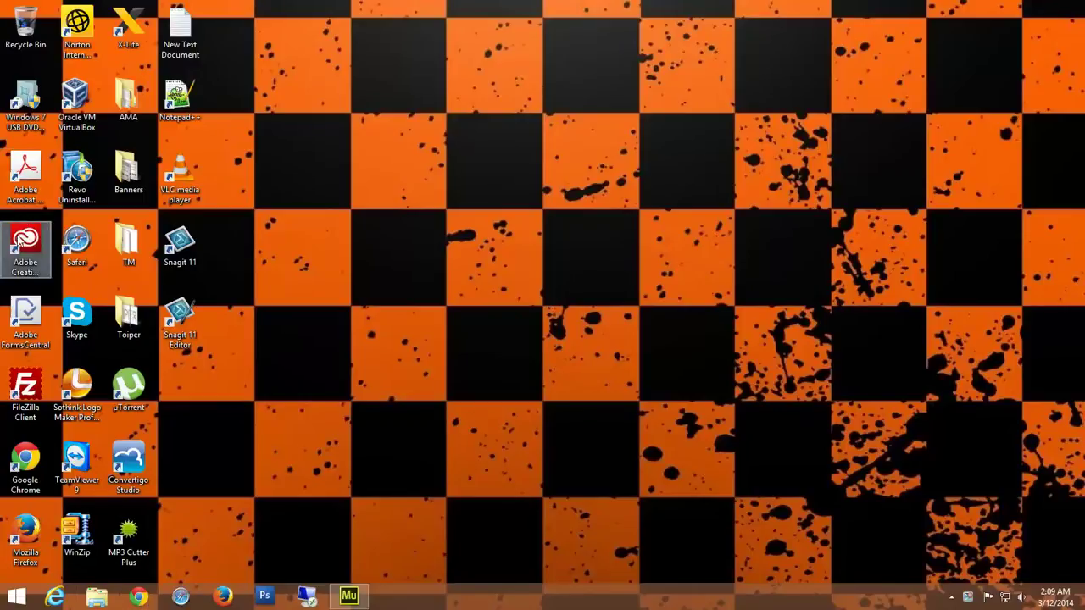
click(26, 242)
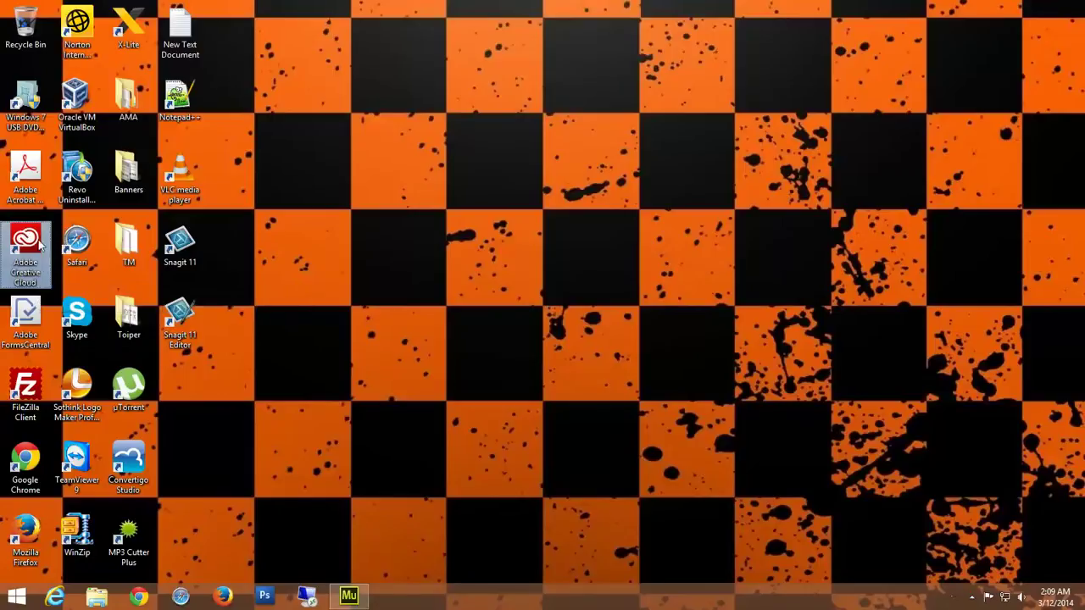
click(537, 309)
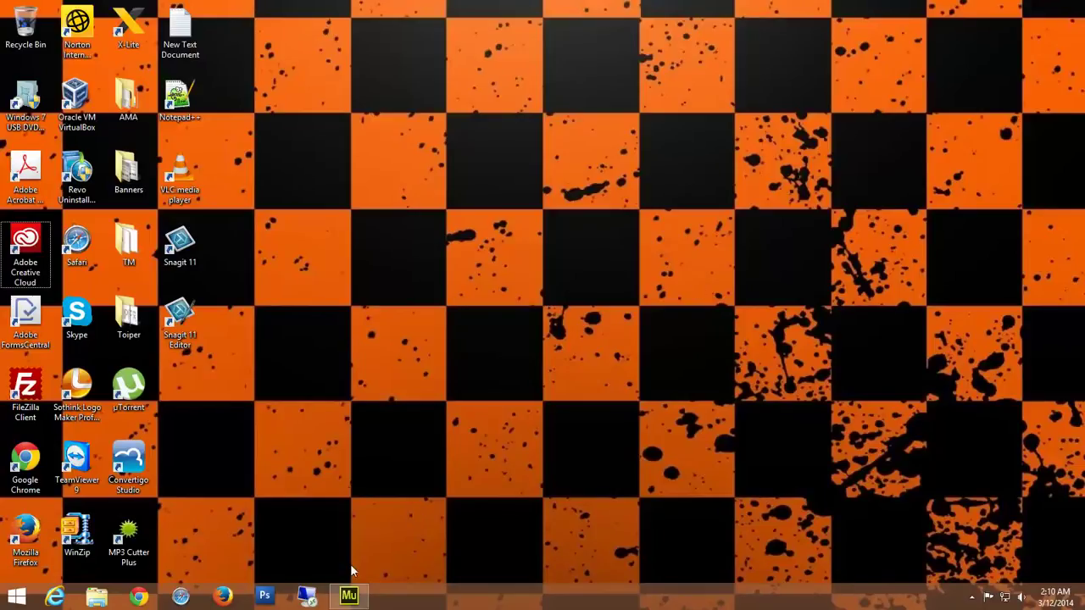
- Switch to Adobe Muse and start a new site, keeping Desktop as the initial layout
click(351, 598)
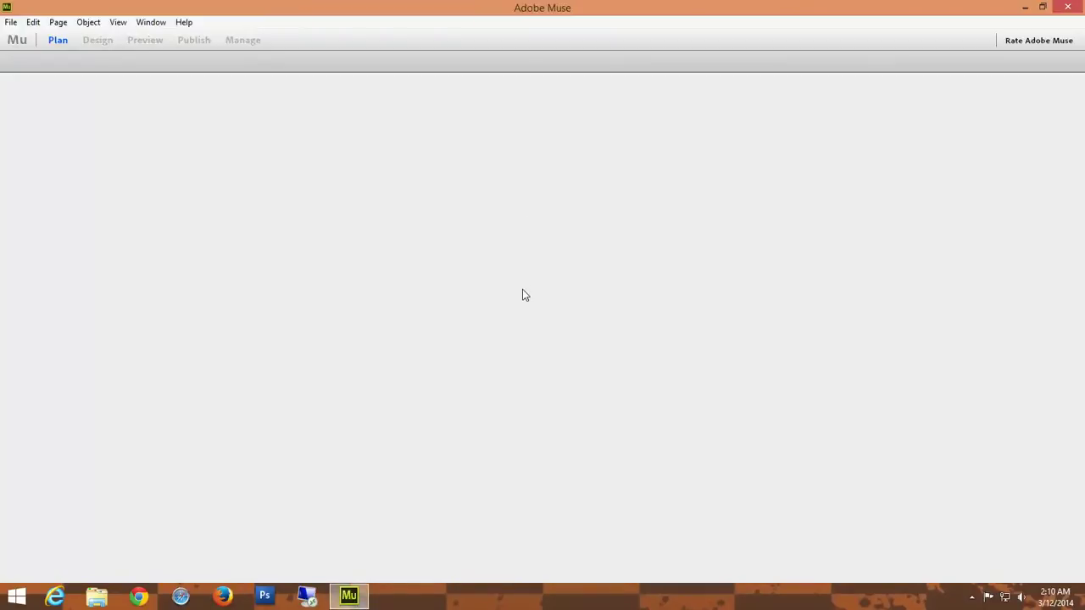
click(10, 23)
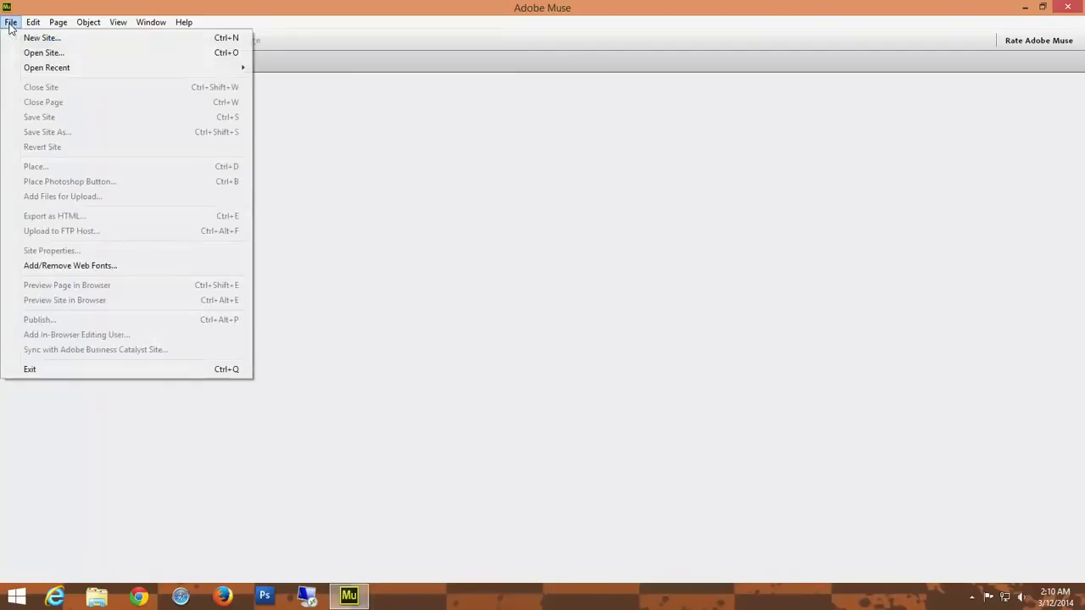
click(34, 37)
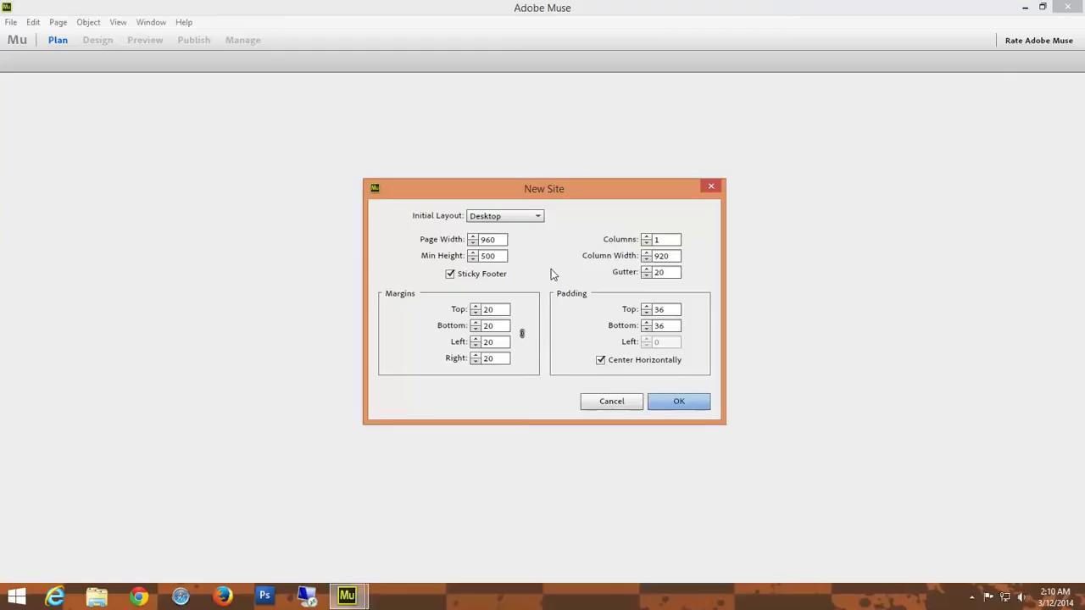
click(537, 218)
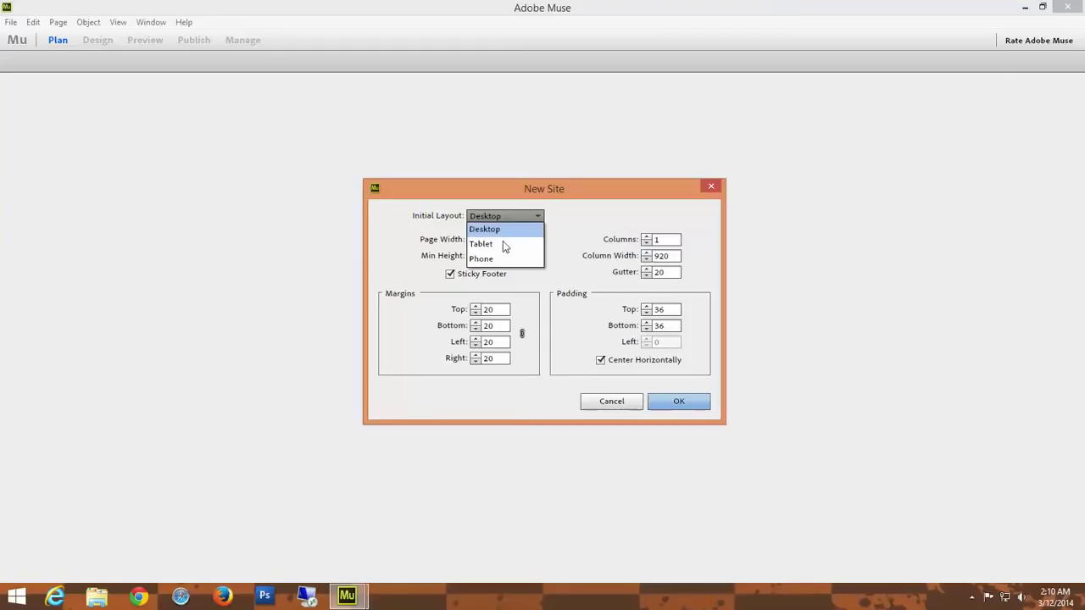
click(568, 243)
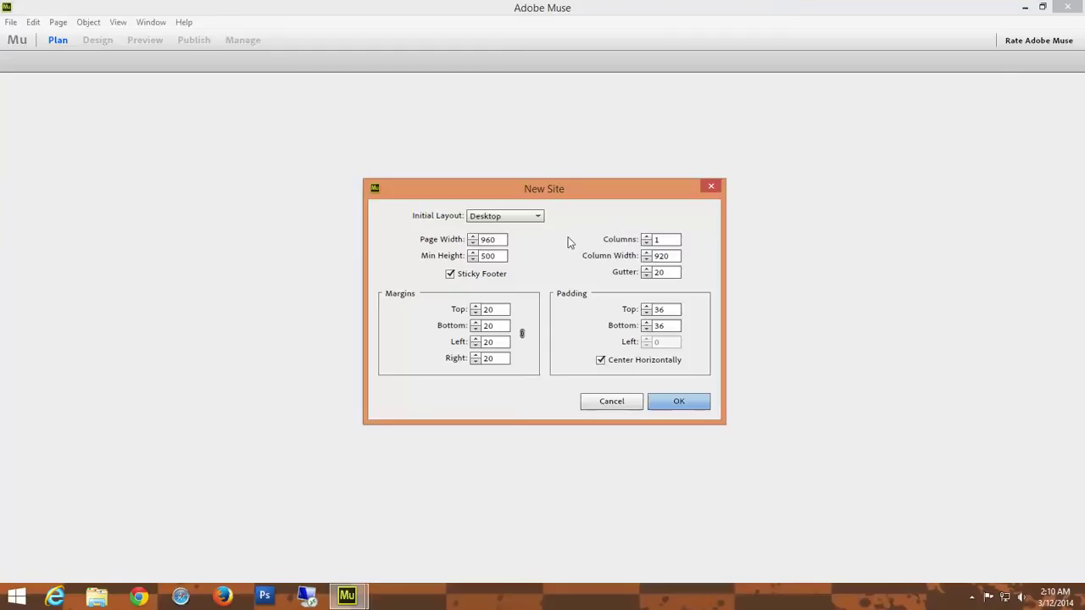
- Create the new site with a page width of 960 and a minimum height of 1250
double_click(499, 242)
text(1024)
double_click(498, 255)
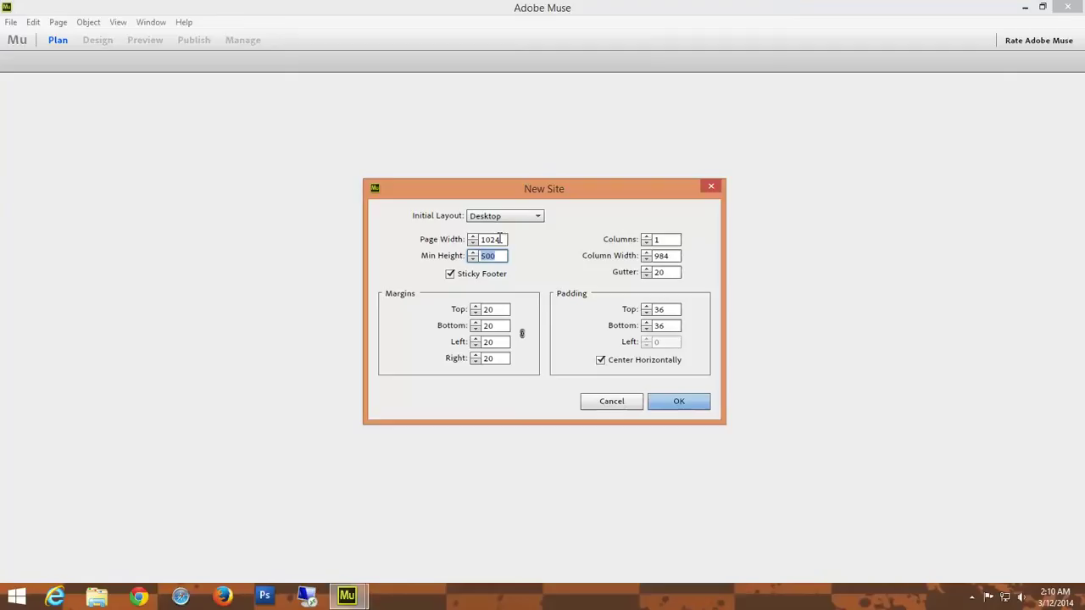
text(1250)
double_click(499, 239)
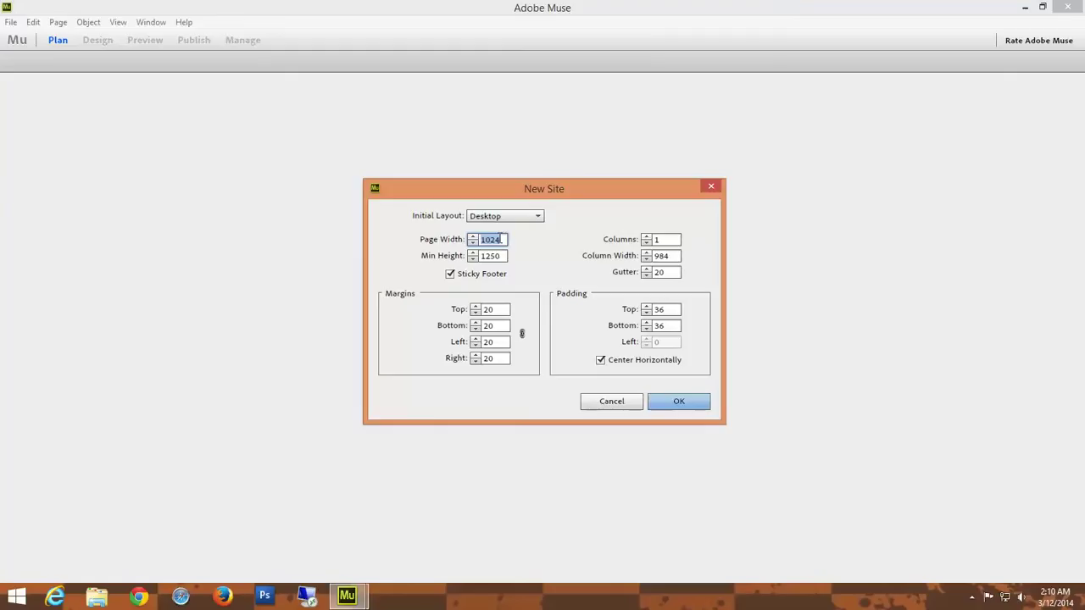
text(960)
click(679, 401)
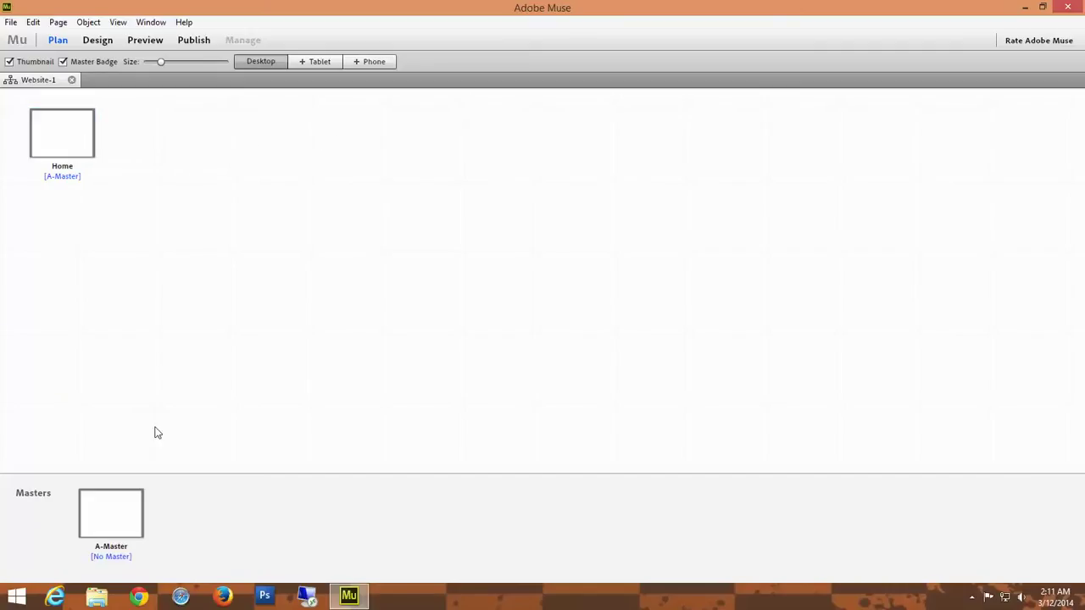
- Look at the A-Master page in Design view and return to the site plan
mouse_move(119, 526)
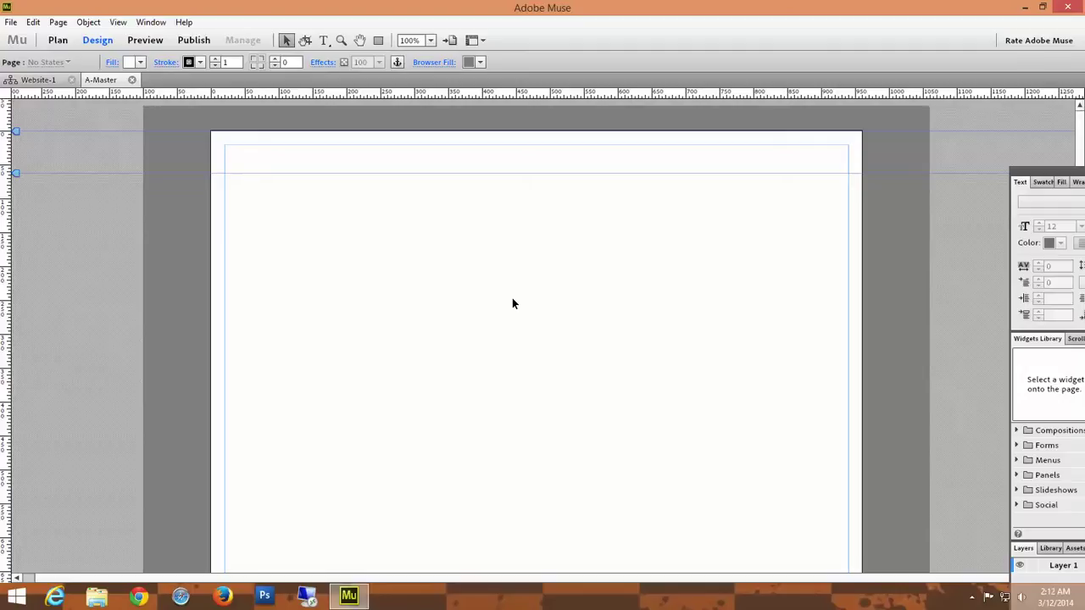
click(38, 81)
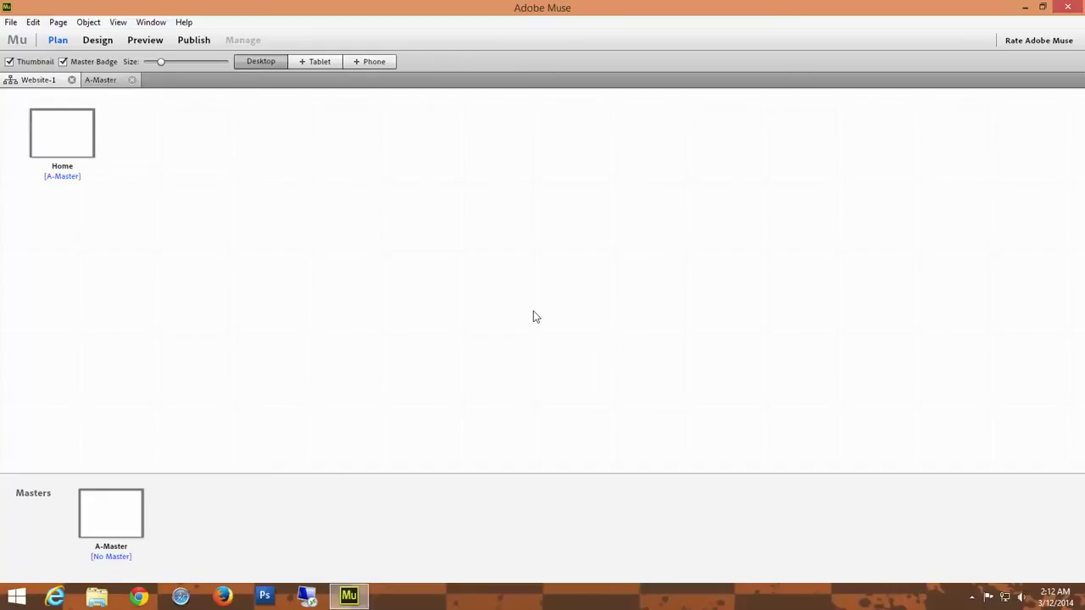
- Add two pages after Home in the site plan, named "About US" and "Contact Us"
click(103, 133)
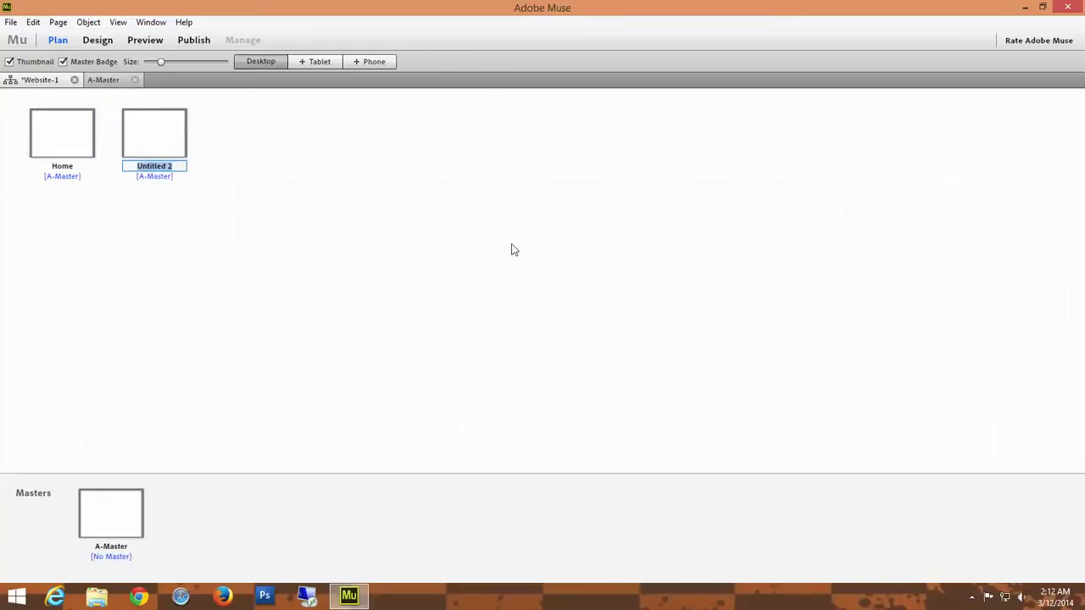
text(About US)
click(197, 133)
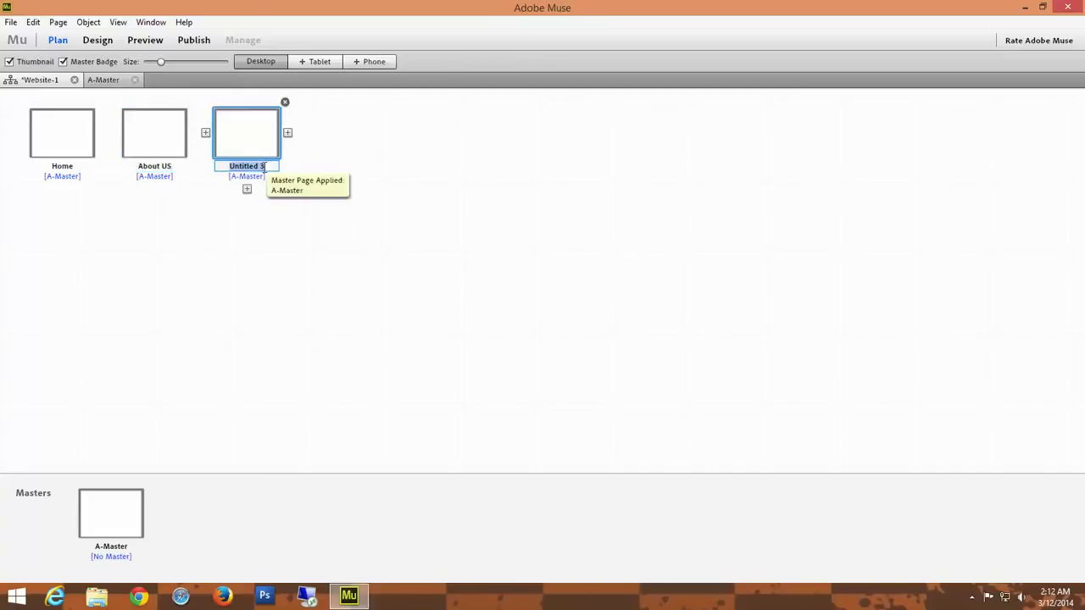
text(Contact Us)
click(207, 291)
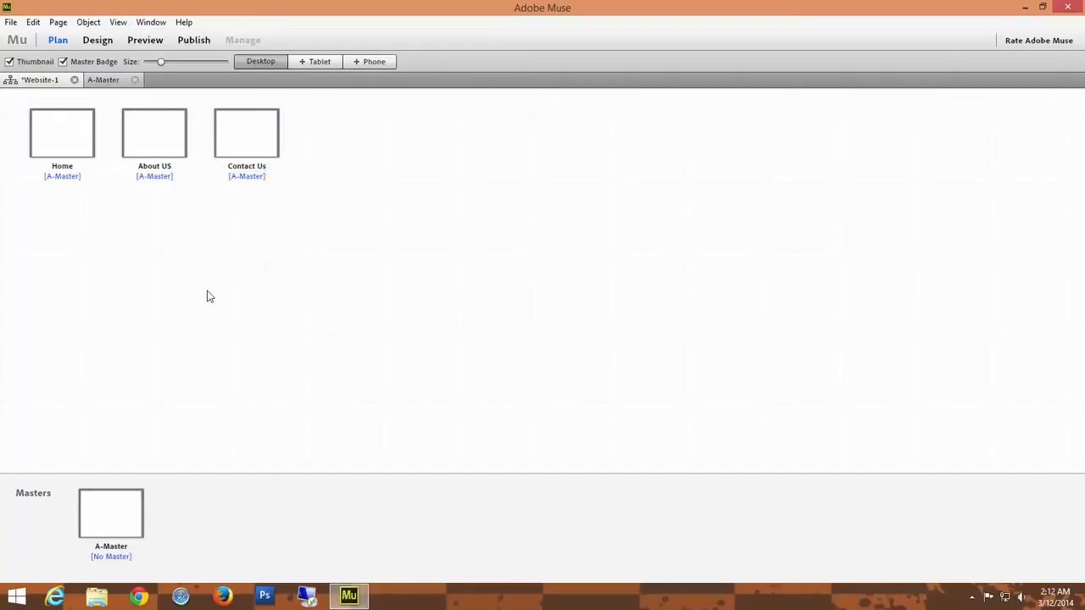
- Open the A-Master page for design and move the floating panel group up so that more of it fits on screen
double_click(115, 518)
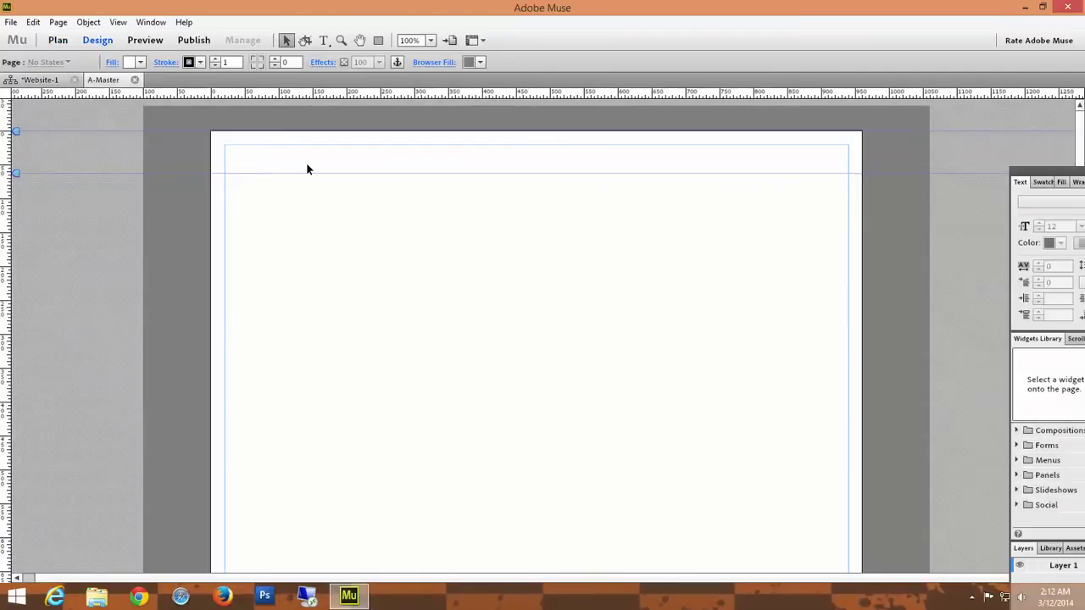
scroll(912, 413, down, 5)
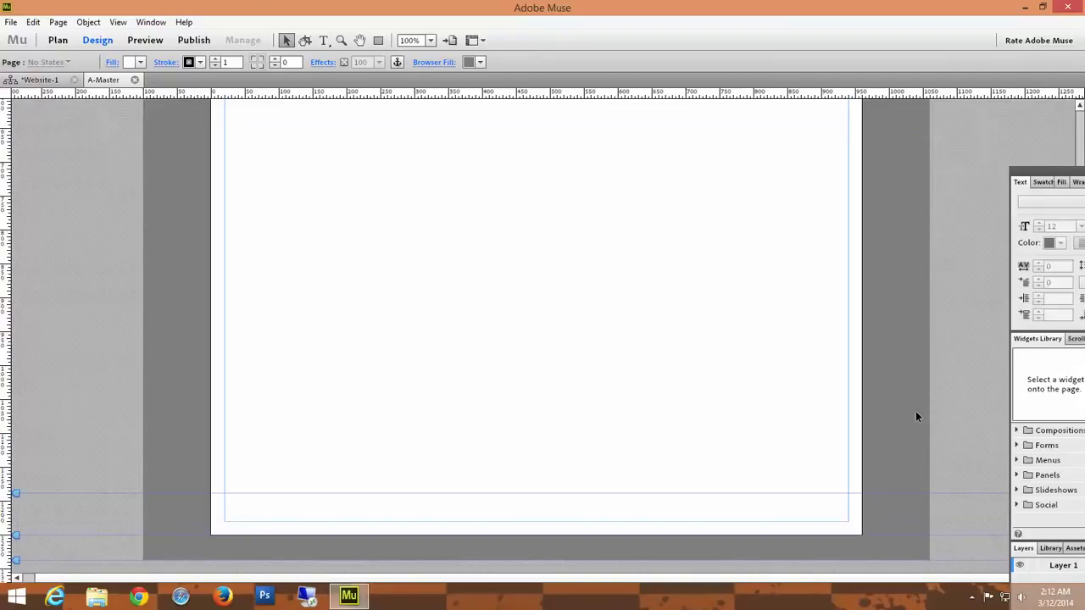
scroll(906, 409, up, 5)
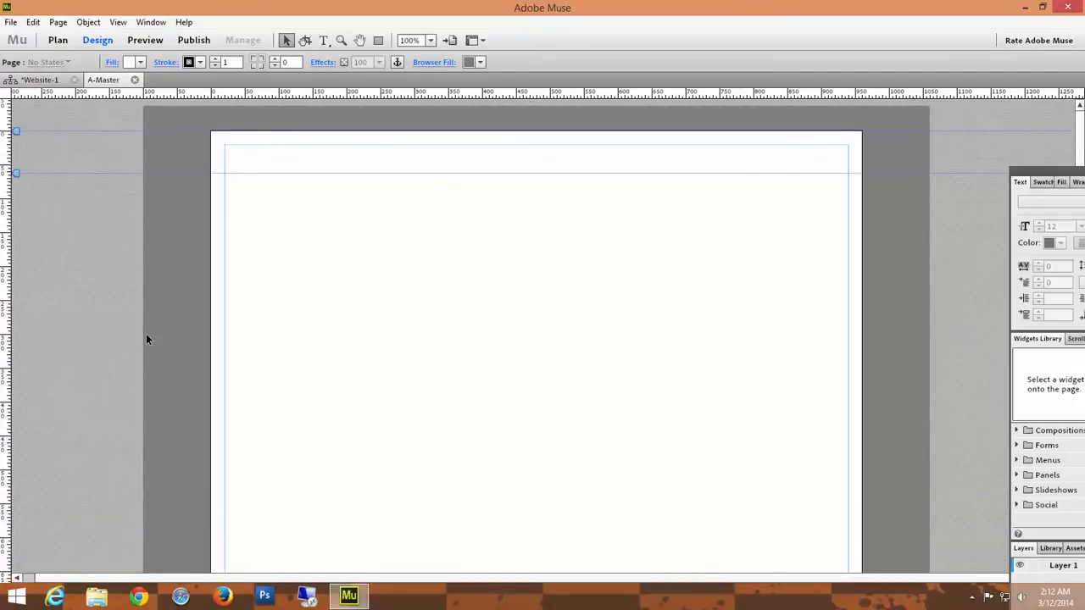
scroll(381, 371, down, 5)
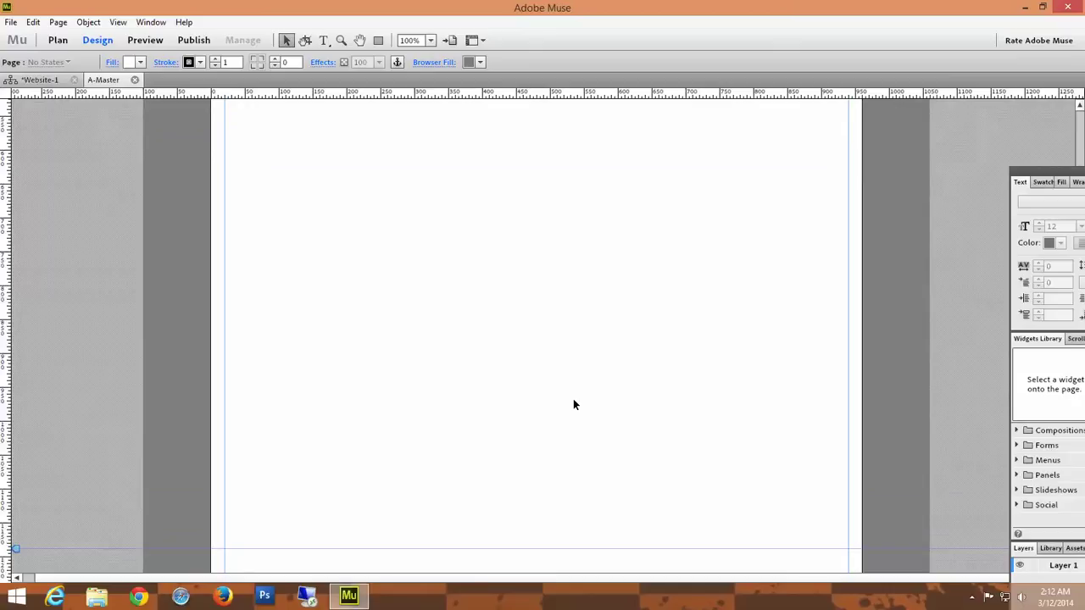
scroll(573, 405, down, 1)
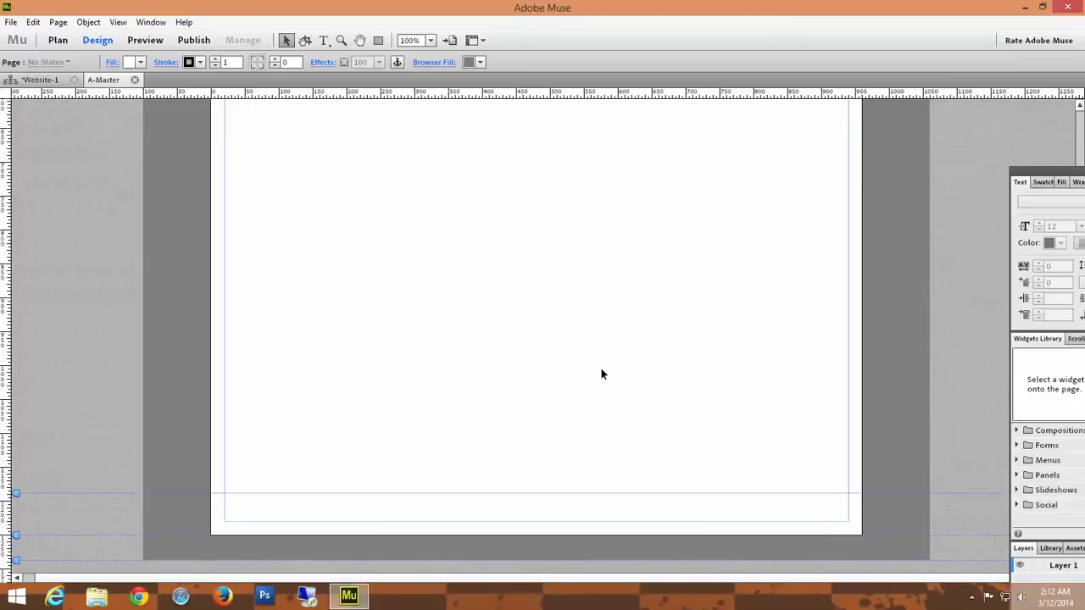
scroll(600, 369, up, 5)
scroll(601, 374, up, 1)
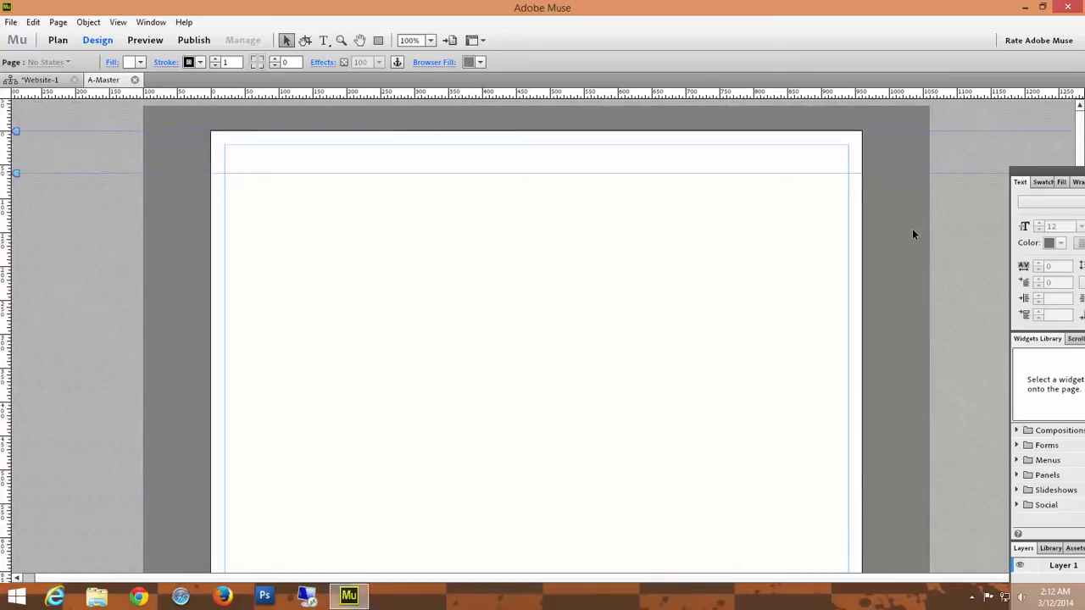
drag(1072, 175, 996, 7)
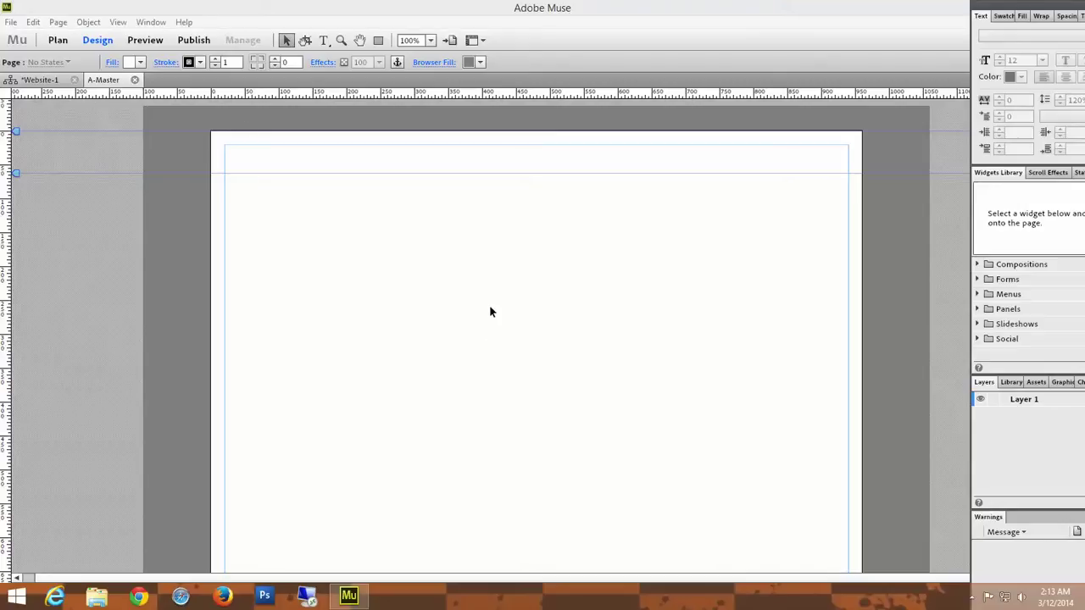
- Preview the A-Master page in the browser
click(12, 23)
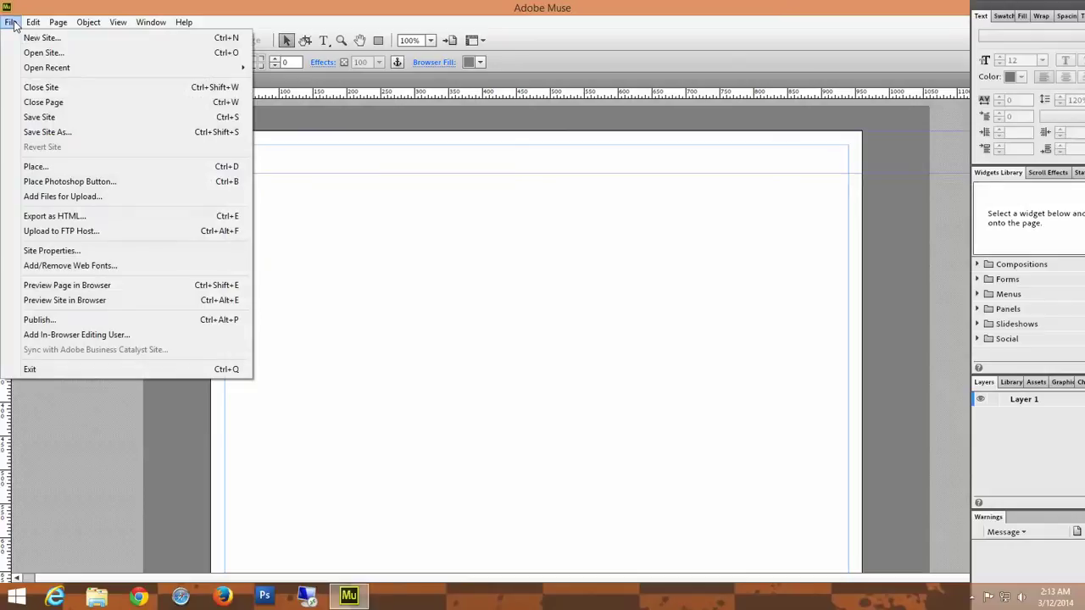
click(528, 288)
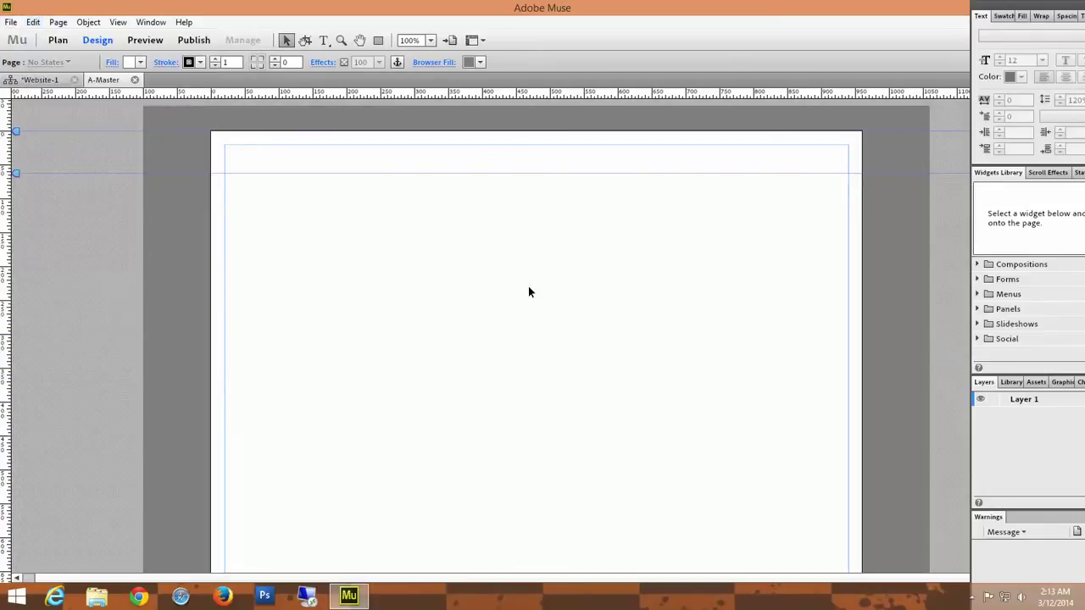
click(11, 22)
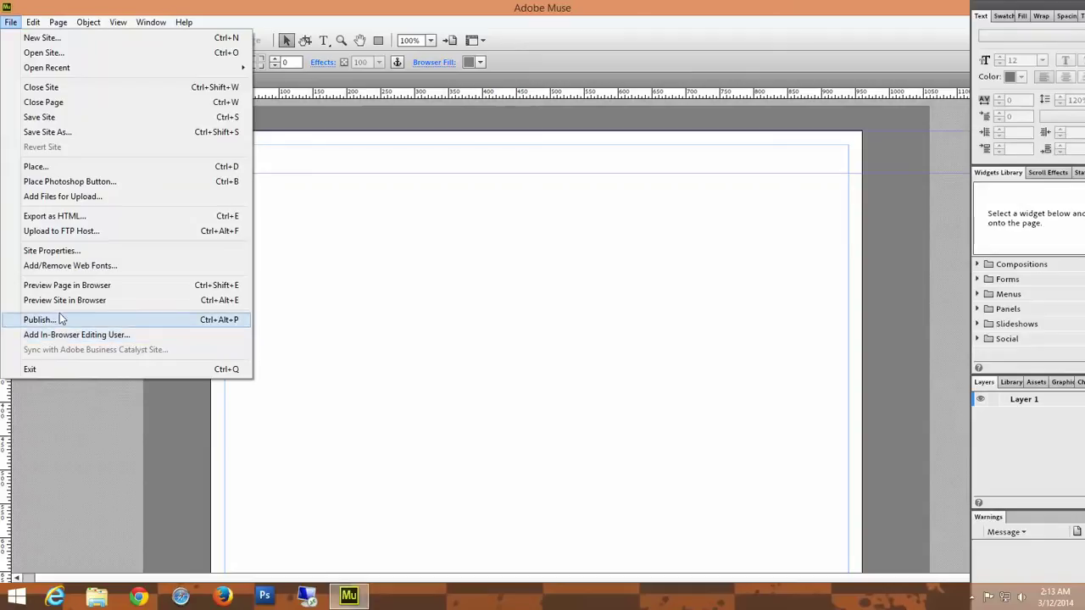
click(95, 288)
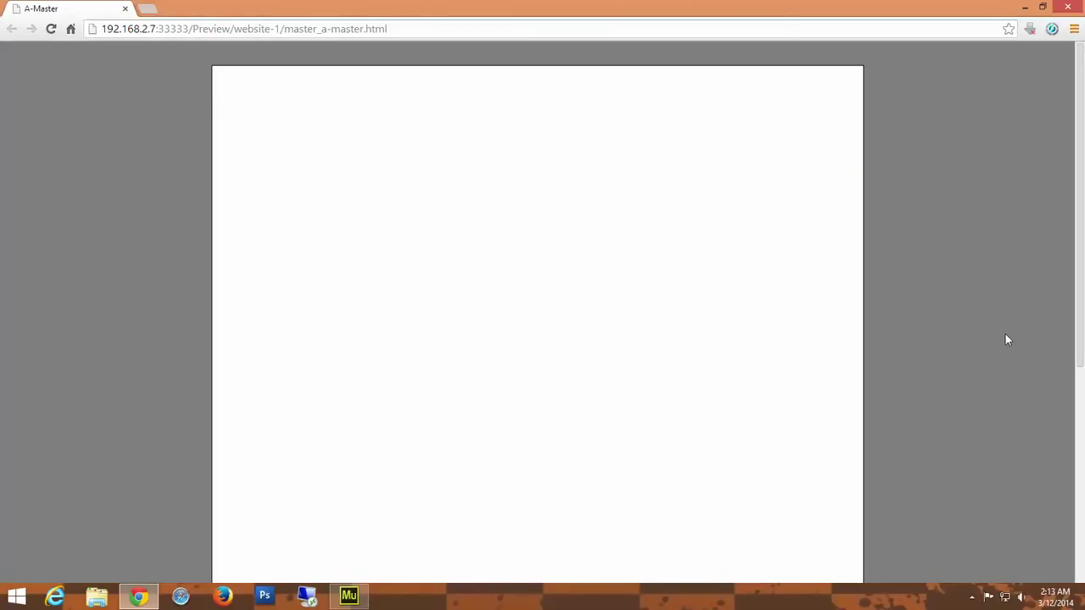
- Look over the full length of the previewed page and view its HTML source code
scroll(1005, 334, down, 4)
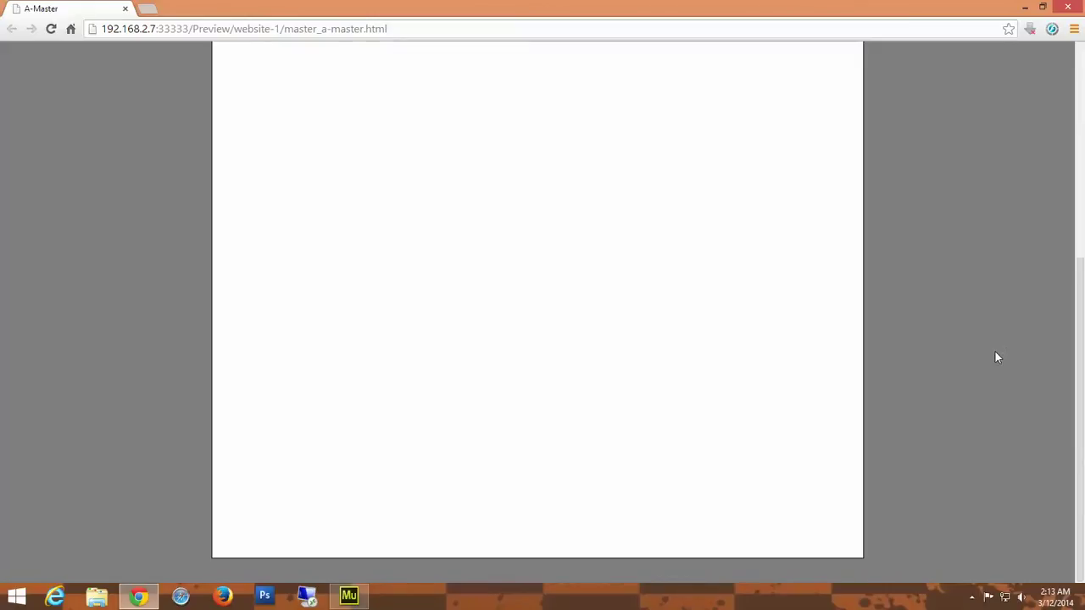
scroll(994, 352, up, 4)
scroll(994, 351, down, 3)
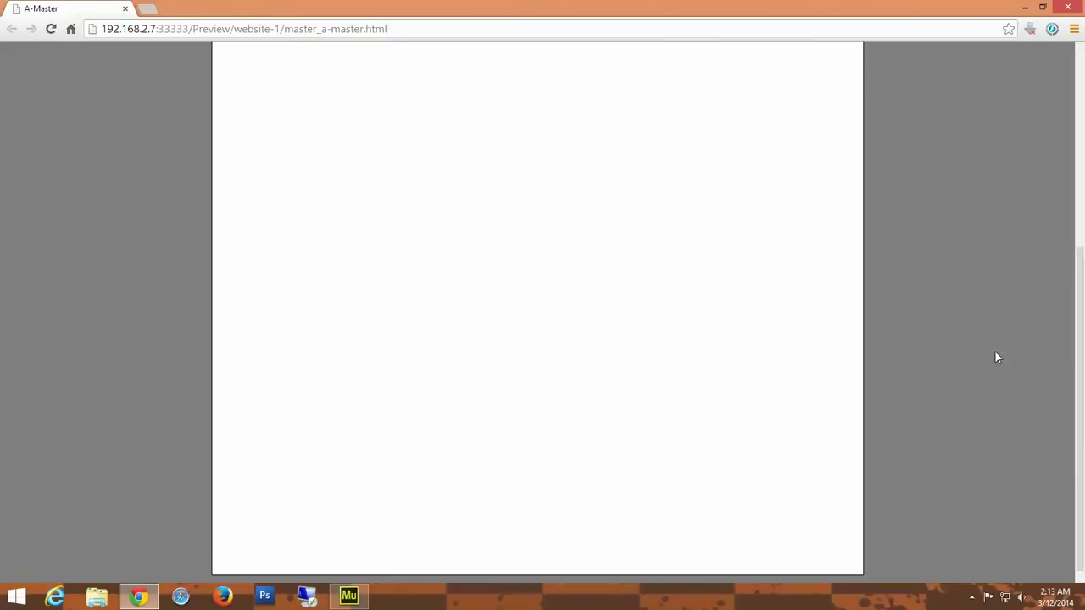
scroll(995, 352, down, 1)
scroll(995, 351, up, 4)
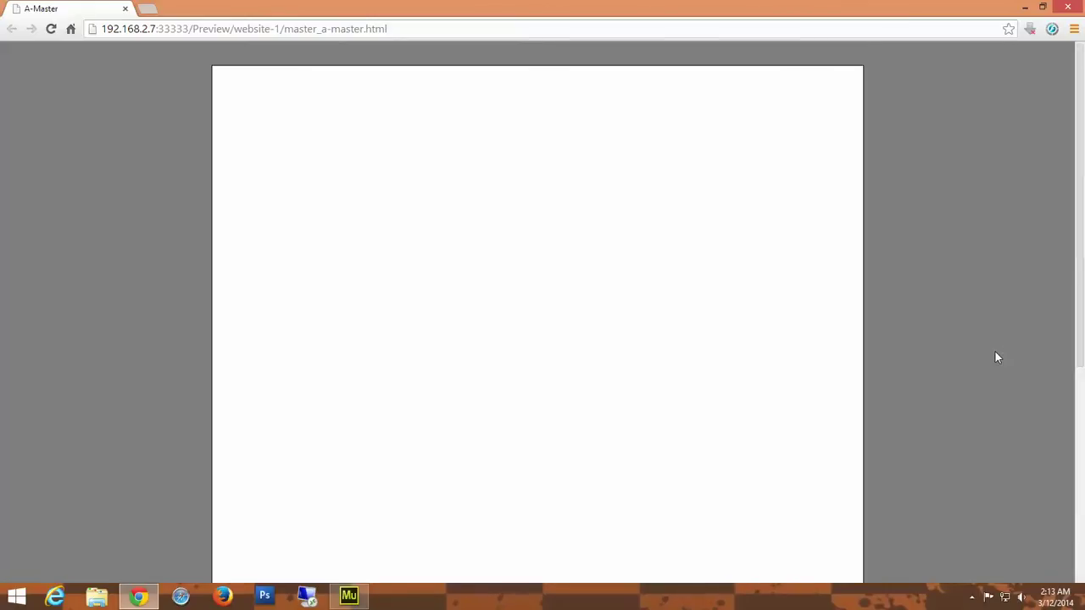
scroll(995, 357, down, 1)
scroll(996, 357, up, 1)
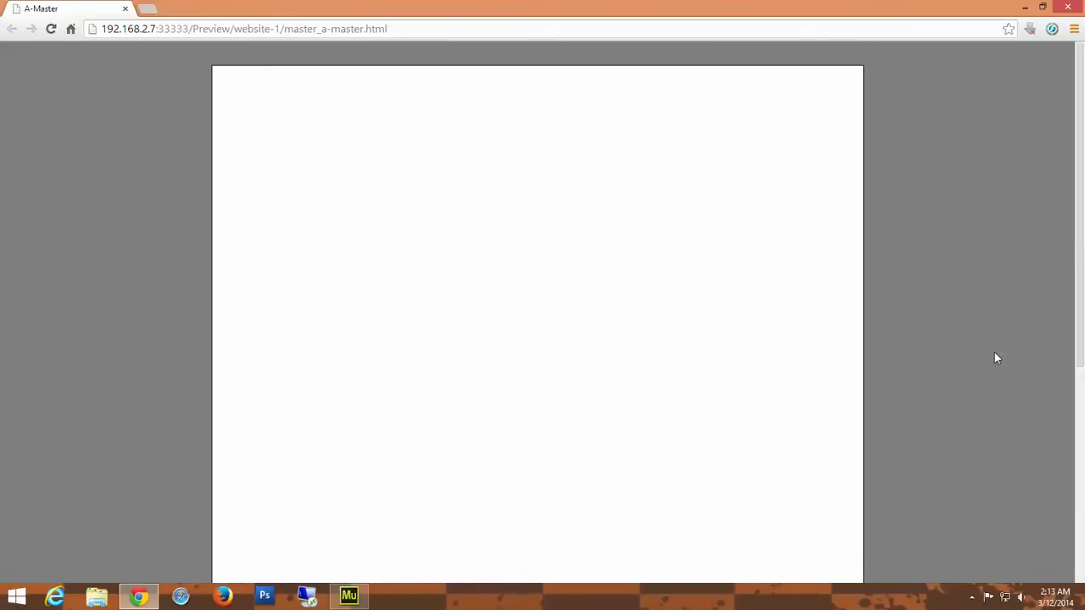
right_click(400, 131)
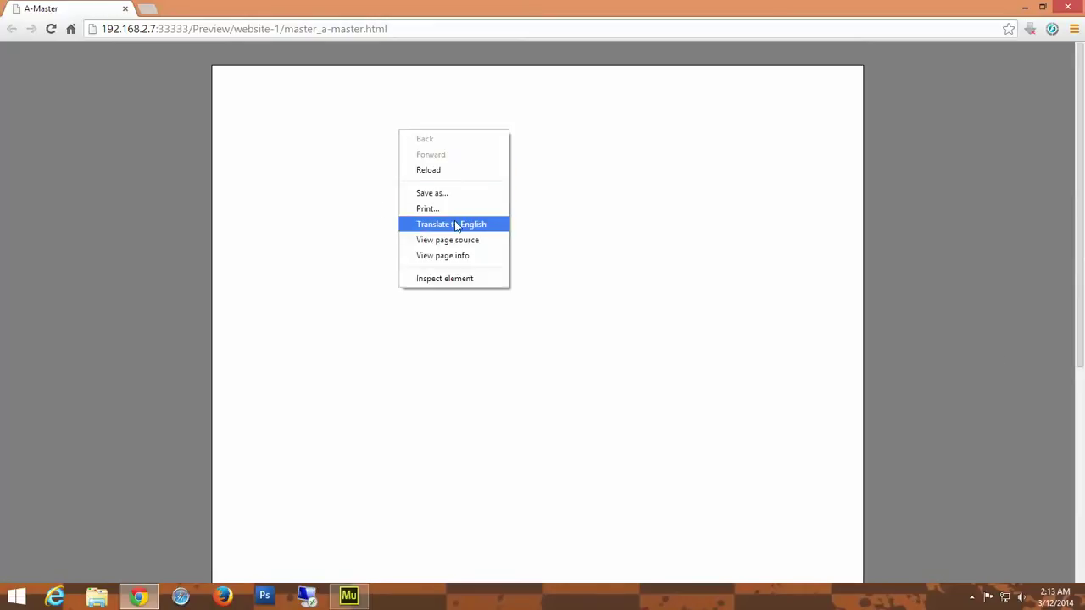
click(456, 242)
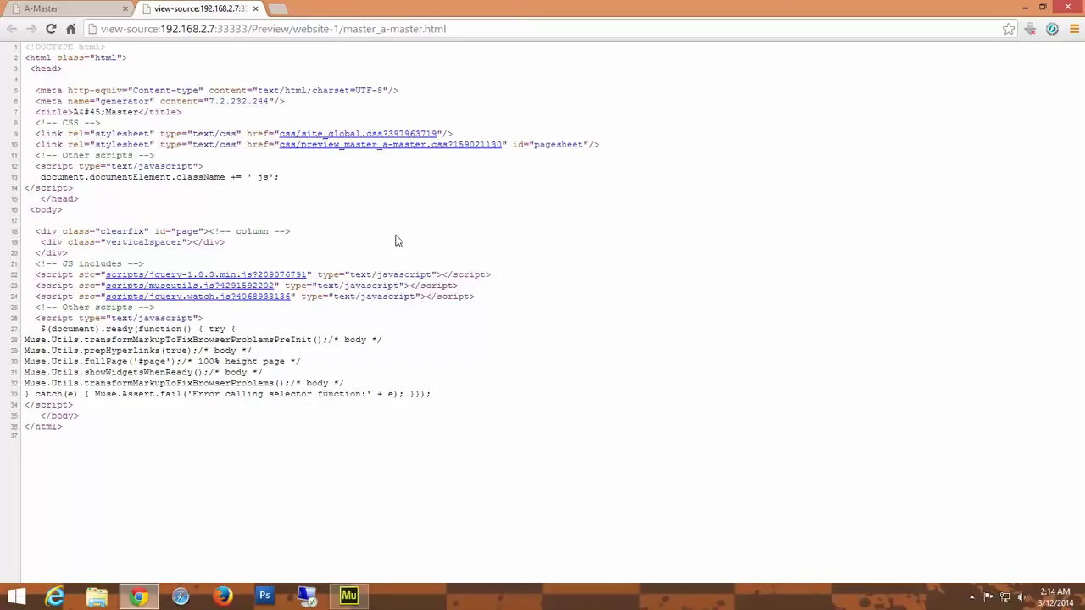
- Close the source code view, look over the previewed A-Master page again and close the browser preview
click(255, 8)
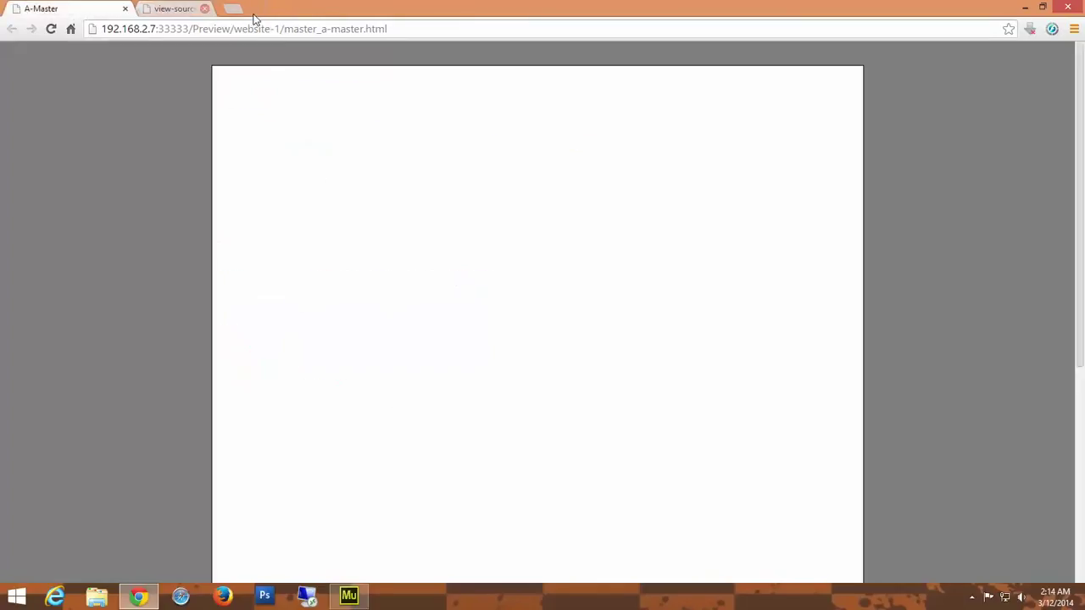
scroll(656, 376, down, 1)
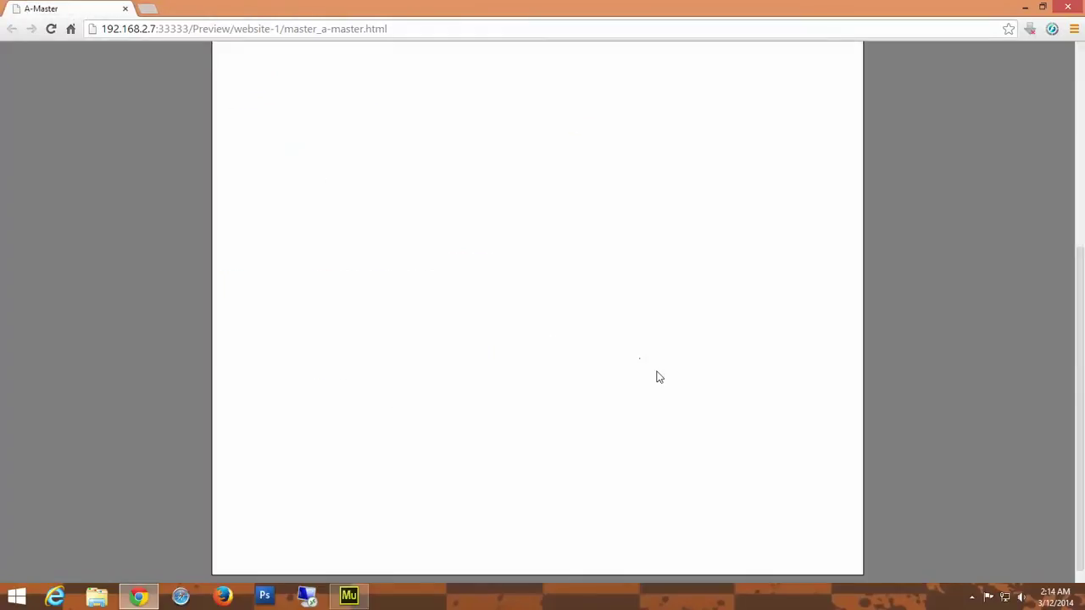
scroll(656, 376, up, 1)
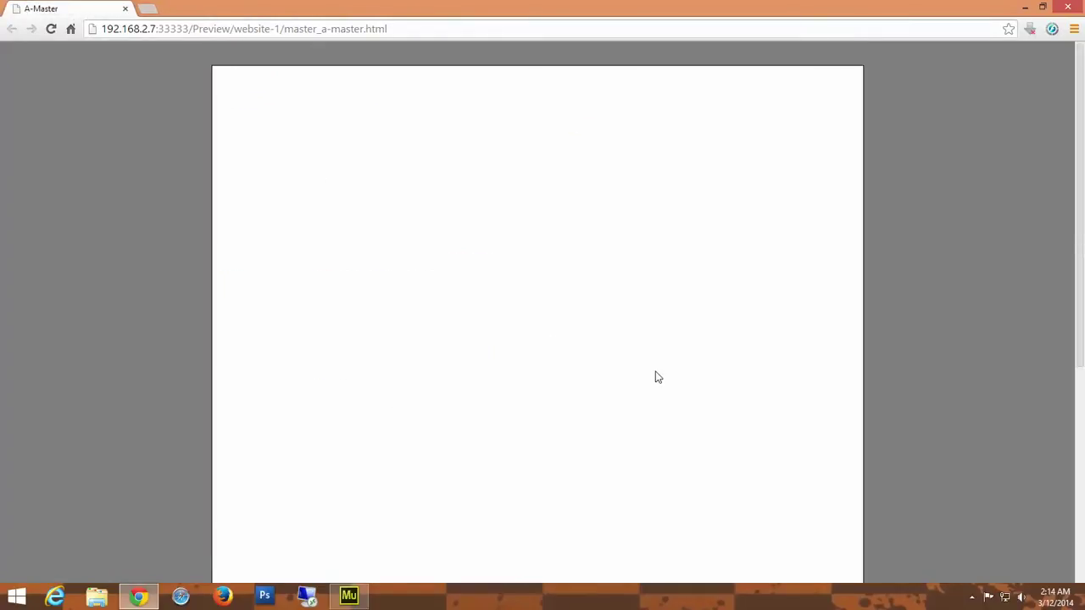
click(1068, 6)
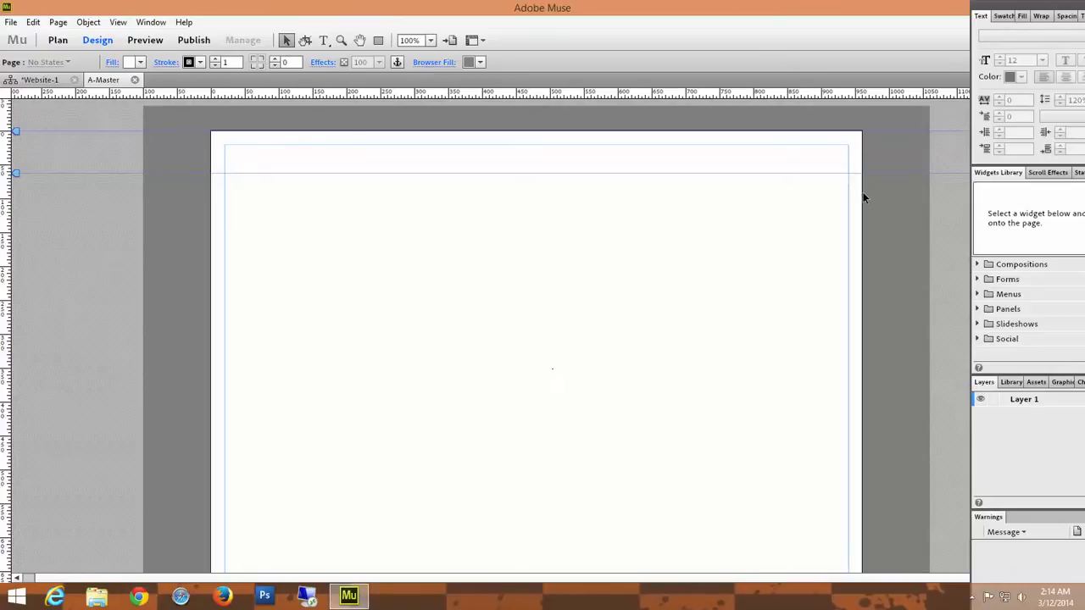
- Shift the floating panel group toward the edge of the workspace and look over the full length of the A-Master page
drag(1043, 19, 987, 37)
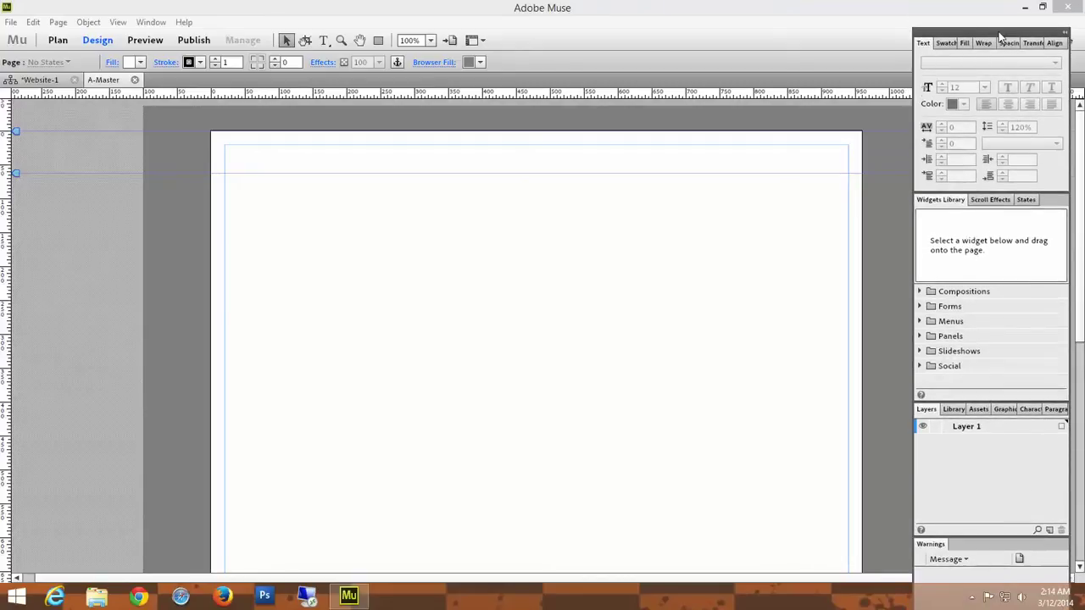
drag(1000, 38, 1034, 28)
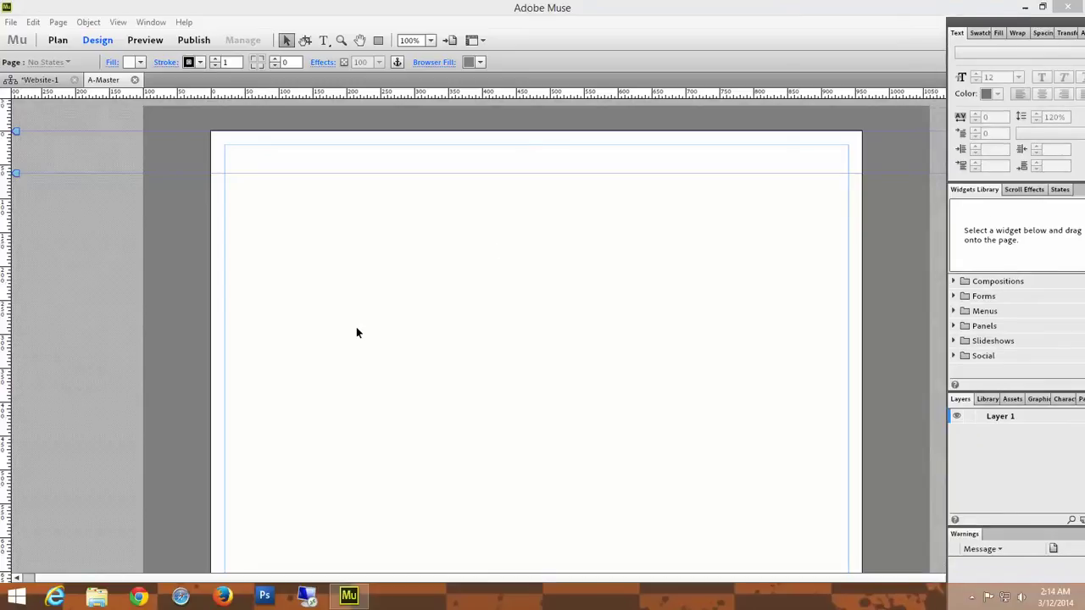
click(600, 396)
scroll(599, 395, down, 2)
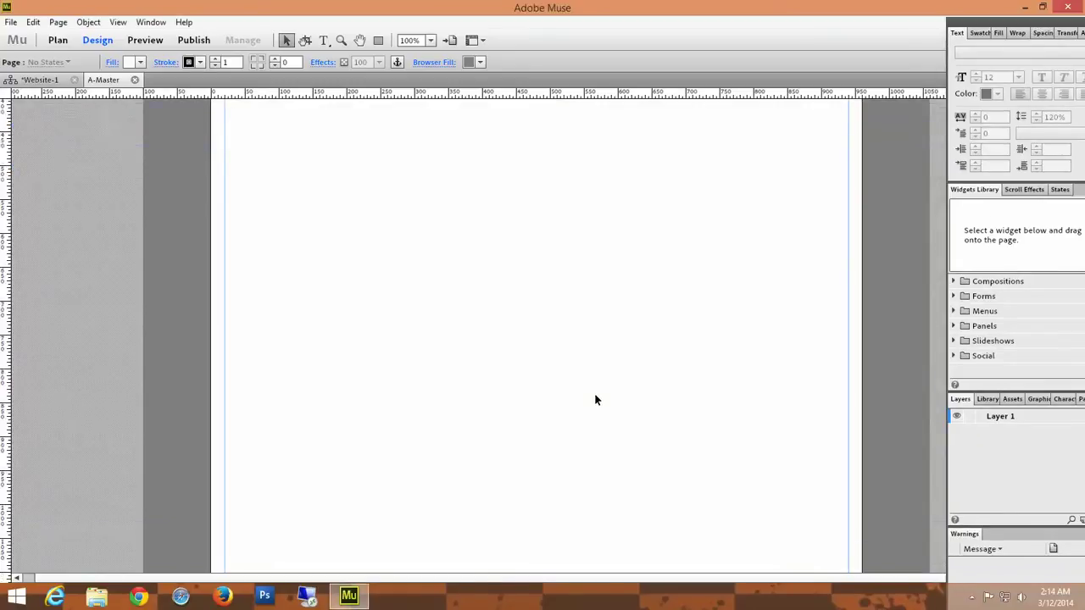
scroll(596, 400, down, 2)
scroll(594, 400, up, 5)
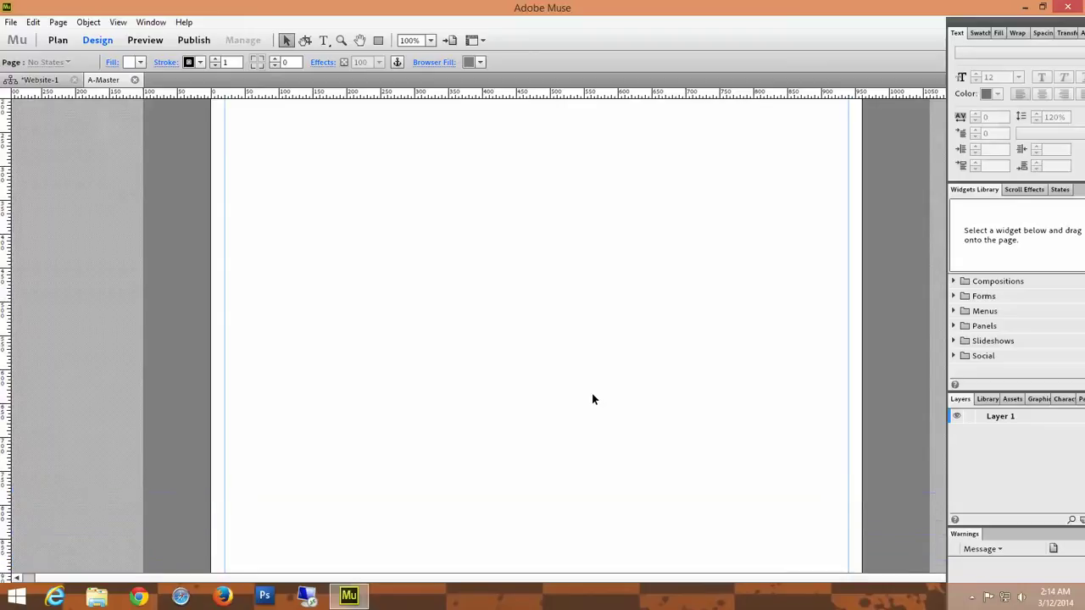
scroll(591, 395, down, 4)
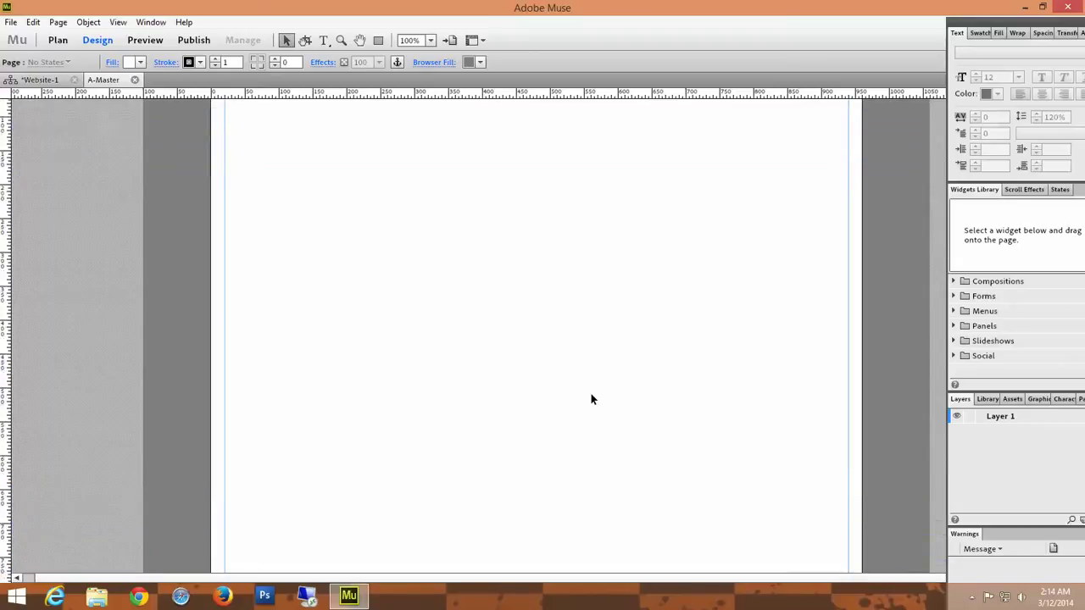
scroll(587, 394, up, 4)
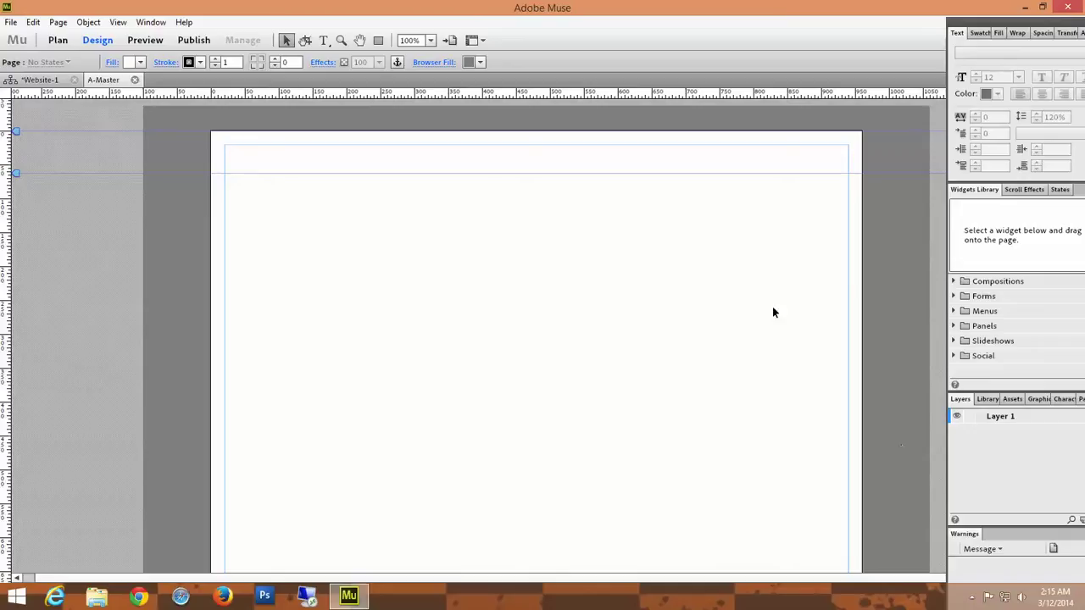
- Set the browser fill of the A-Master page to White and check it along the whole page
click(478, 64)
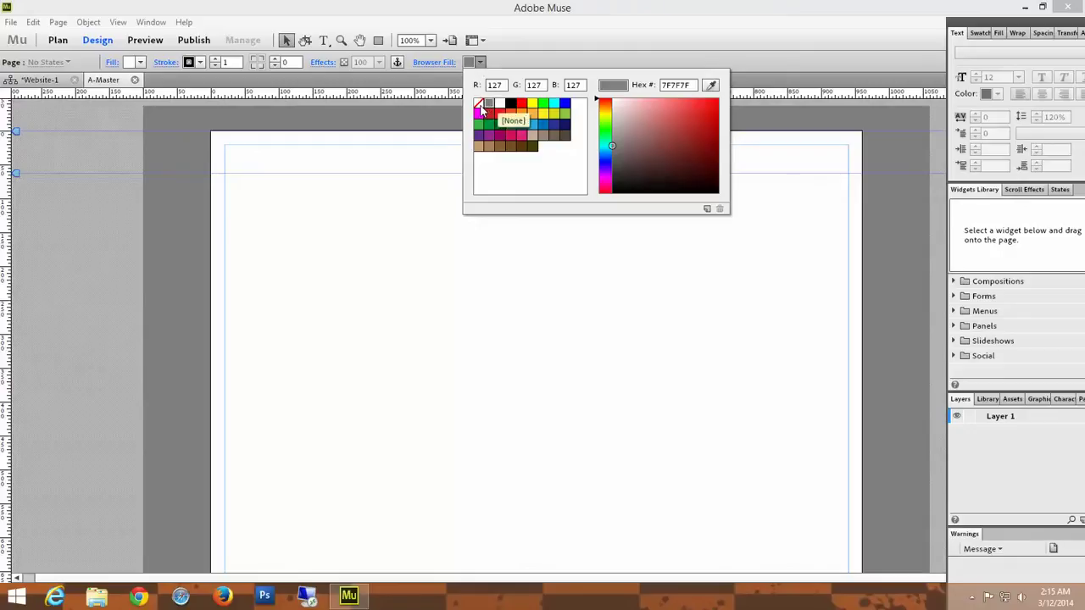
click(500, 106)
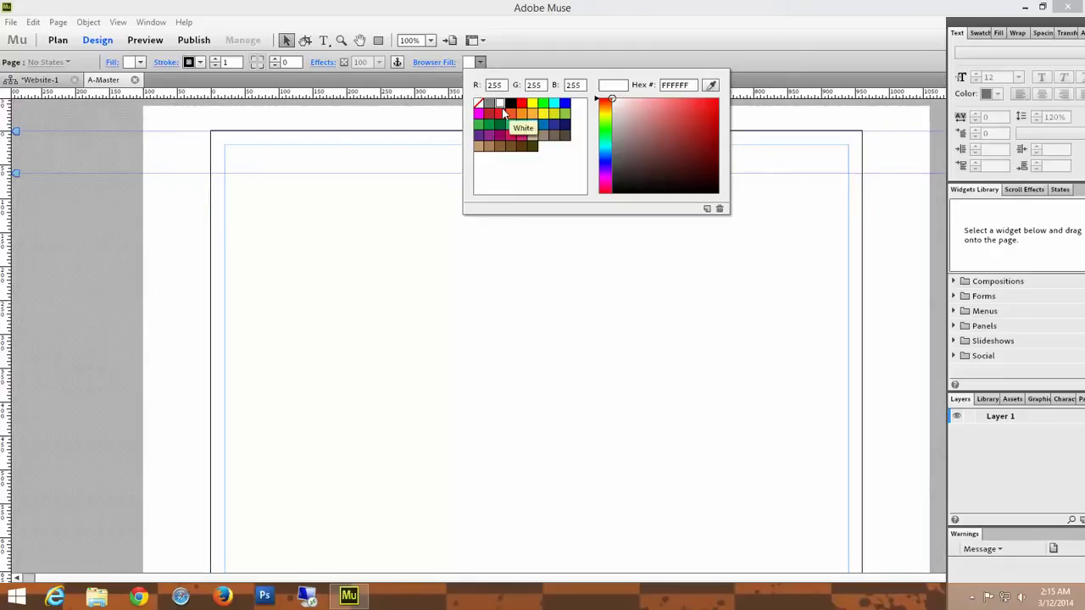
click(899, 305)
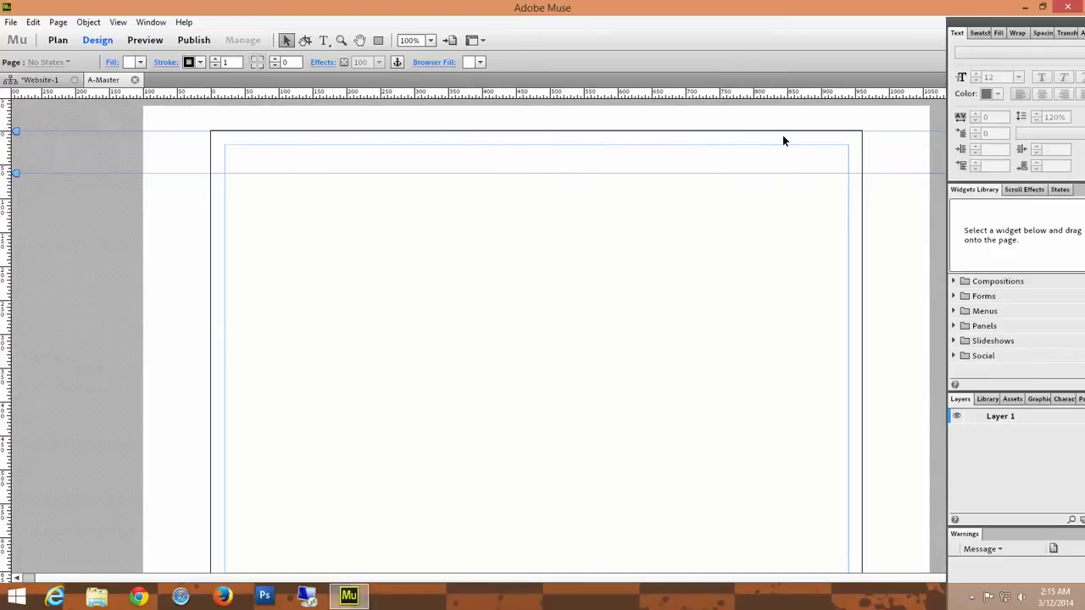
scroll(885, 462, down, 5)
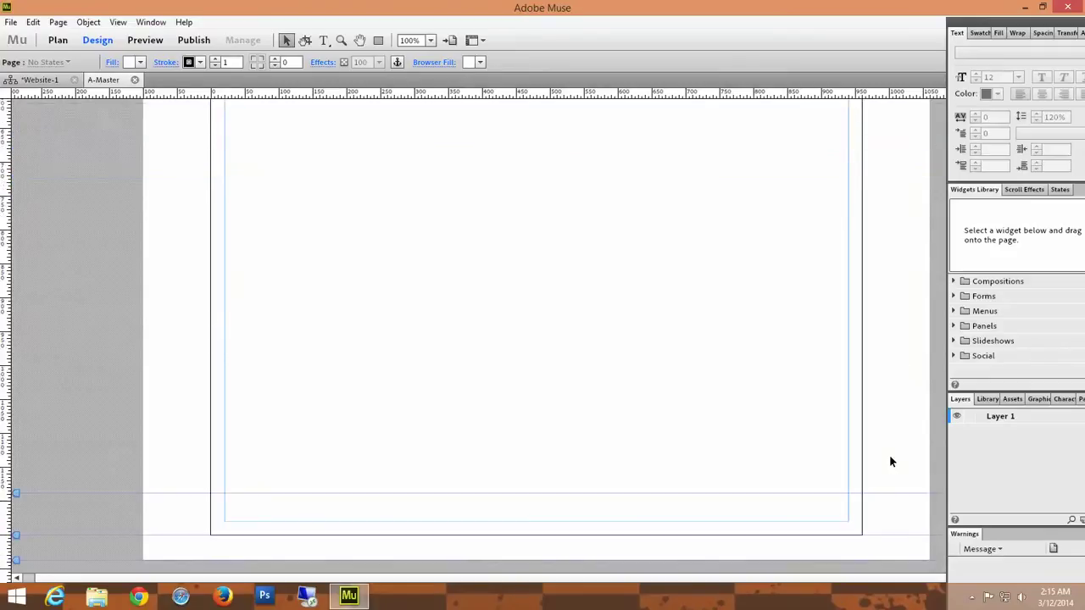
scroll(889, 461, up, 1)
scroll(886, 458, up, 4)
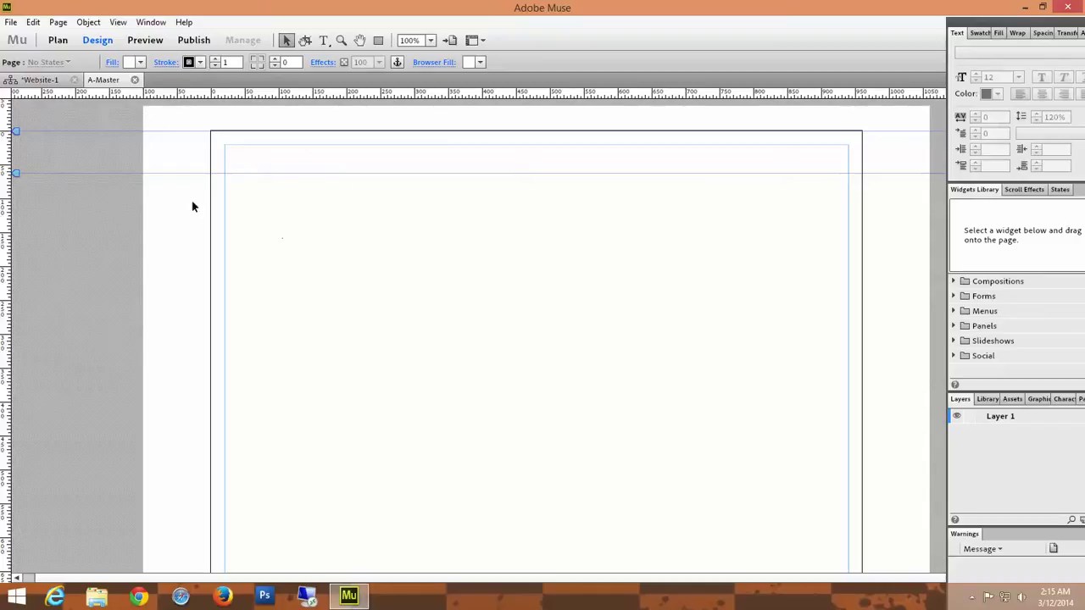
- Remove the black outline of the A-Master page by setting its stroke colour to None
click(199, 64)
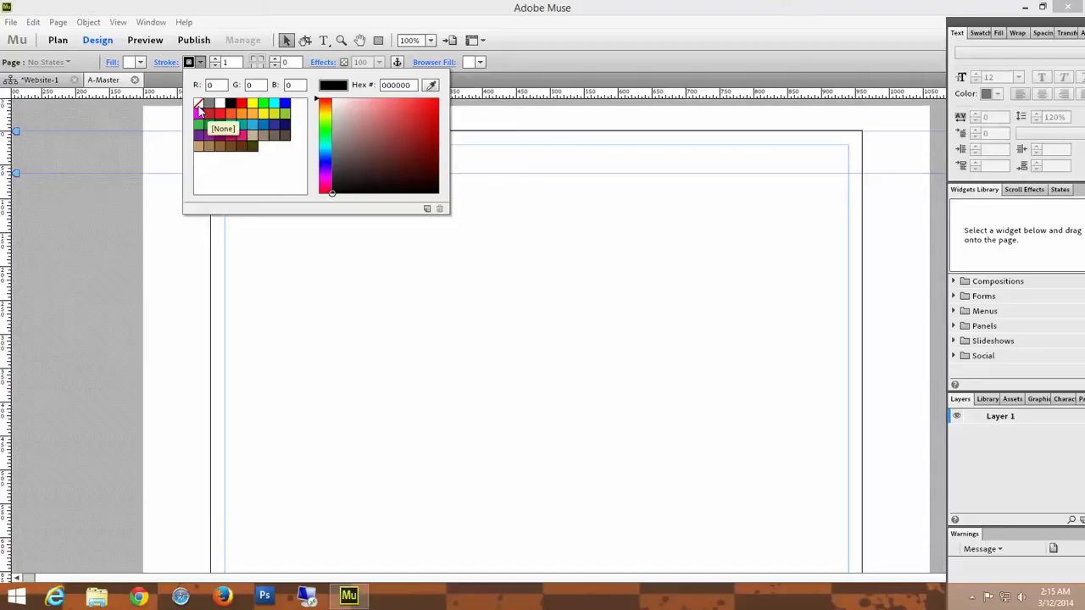
click(199, 110)
click(297, 336)
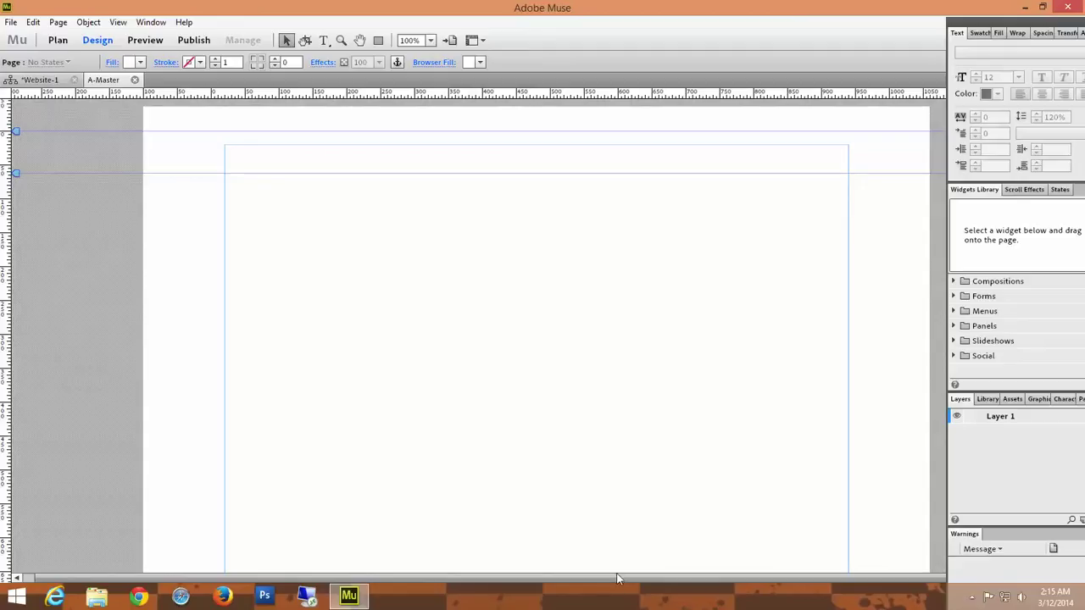
- Preview the A-Master page in the browser, look over its full length and close the preview
click(11, 22)
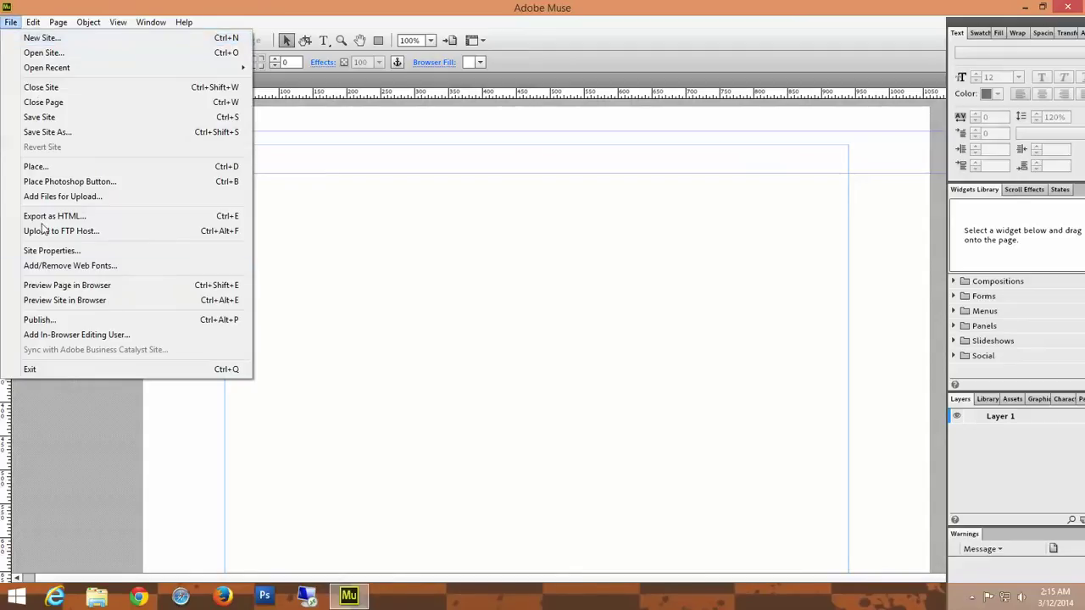
click(82, 288)
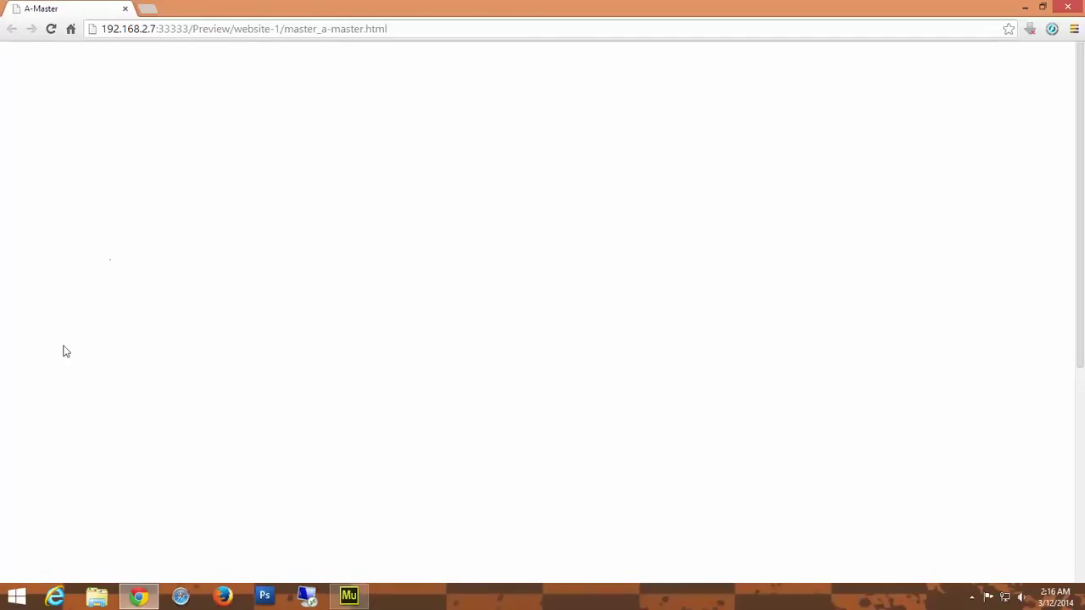
scroll(545, 355, down, 5)
scroll(545, 356, up, 5)
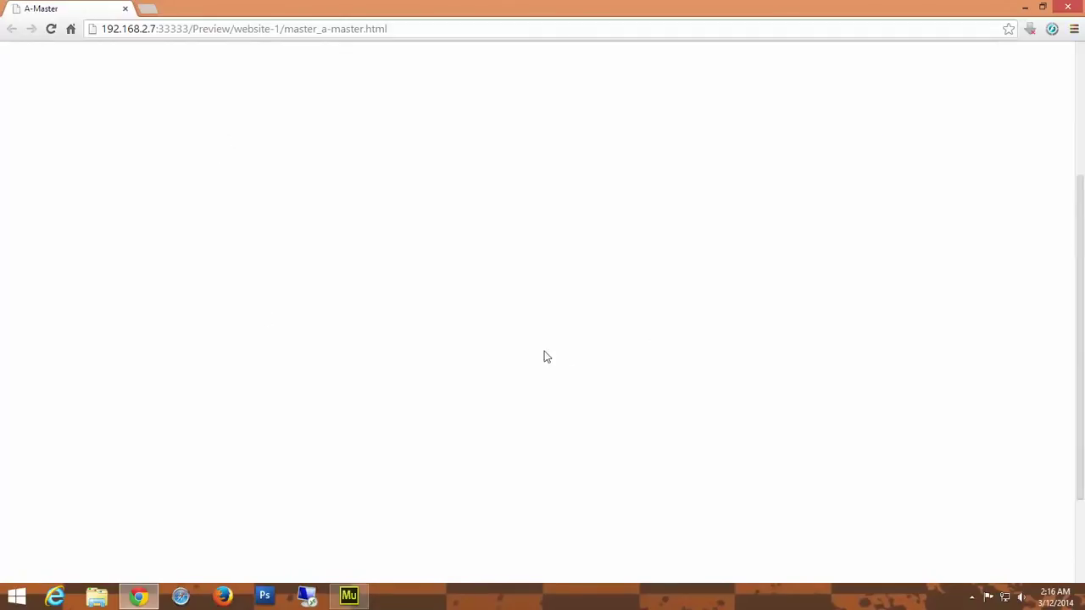
scroll(545, 356, down, 5)
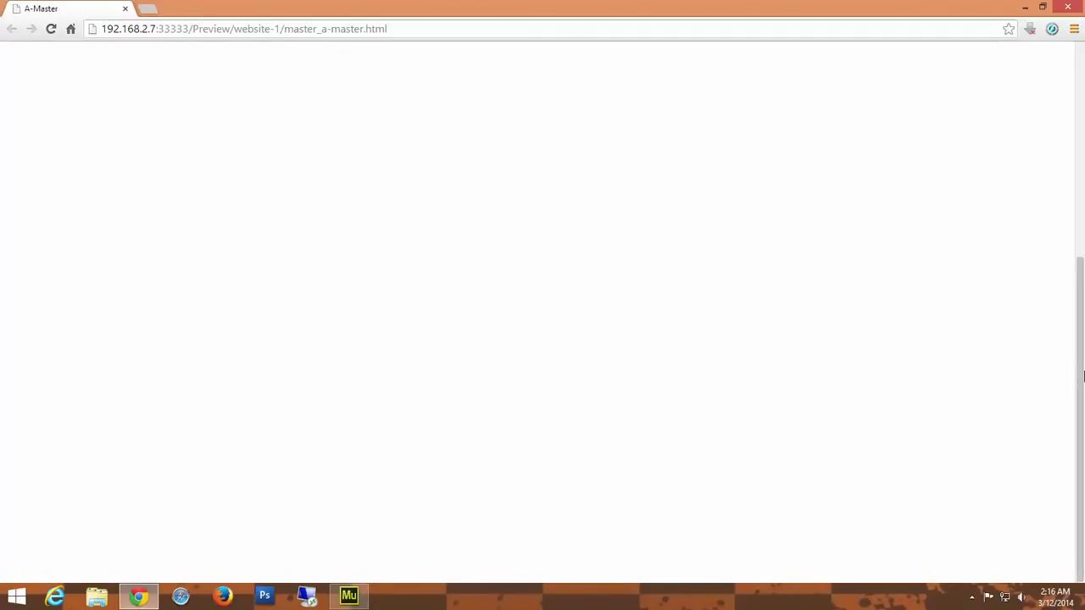
drag(1082, 381, 1068, 455)
drag(1082, 353, 1083, 139)
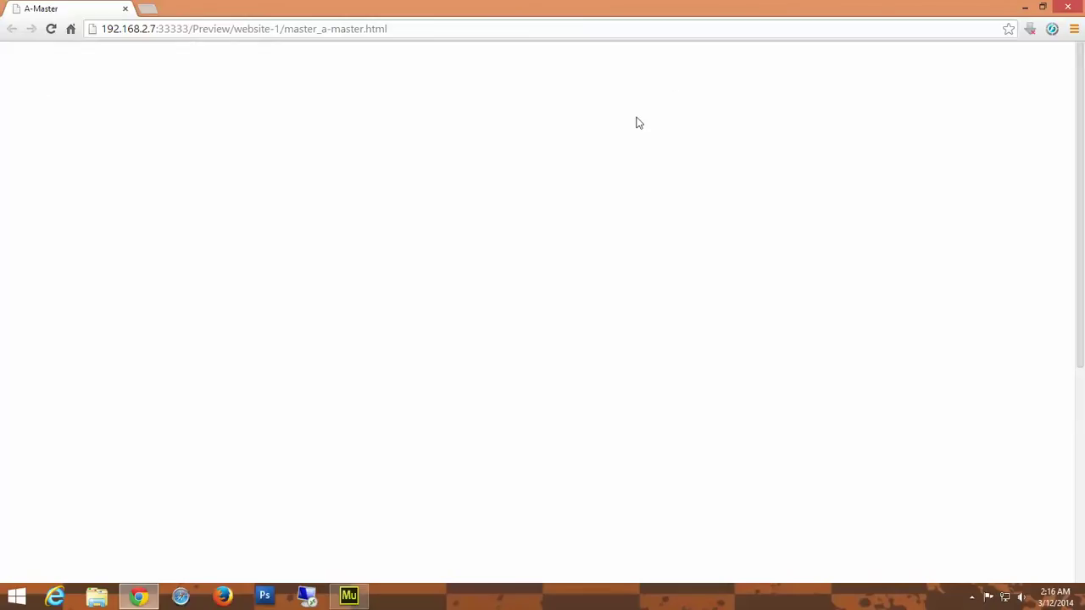
click(1071, 7)
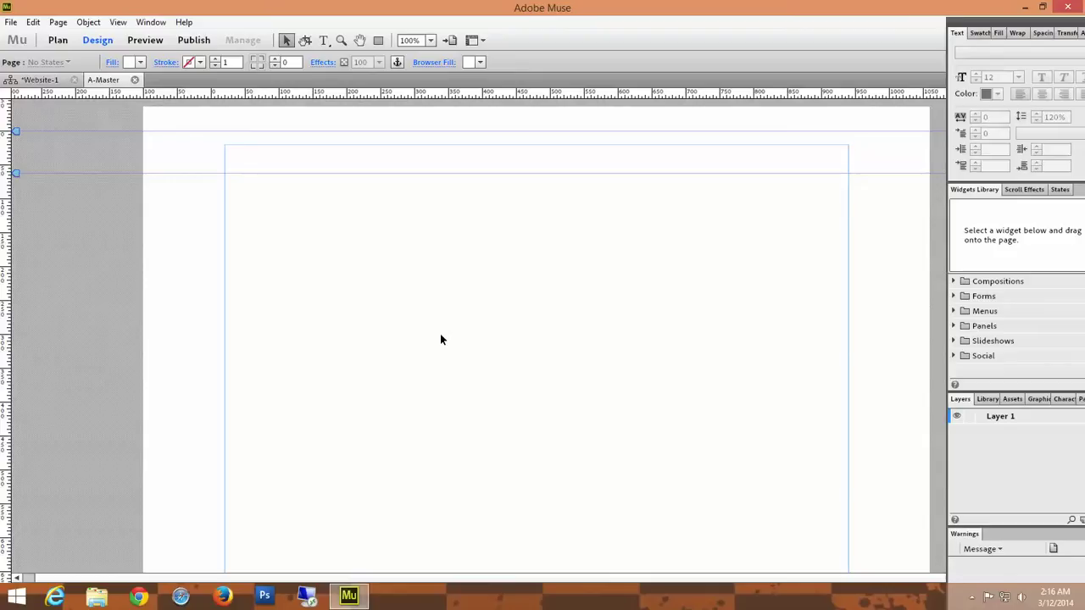
- Collapse the floating panel group to an icon strip and place it in the grey area beside the page
drag(1057, 26, 924, 15)
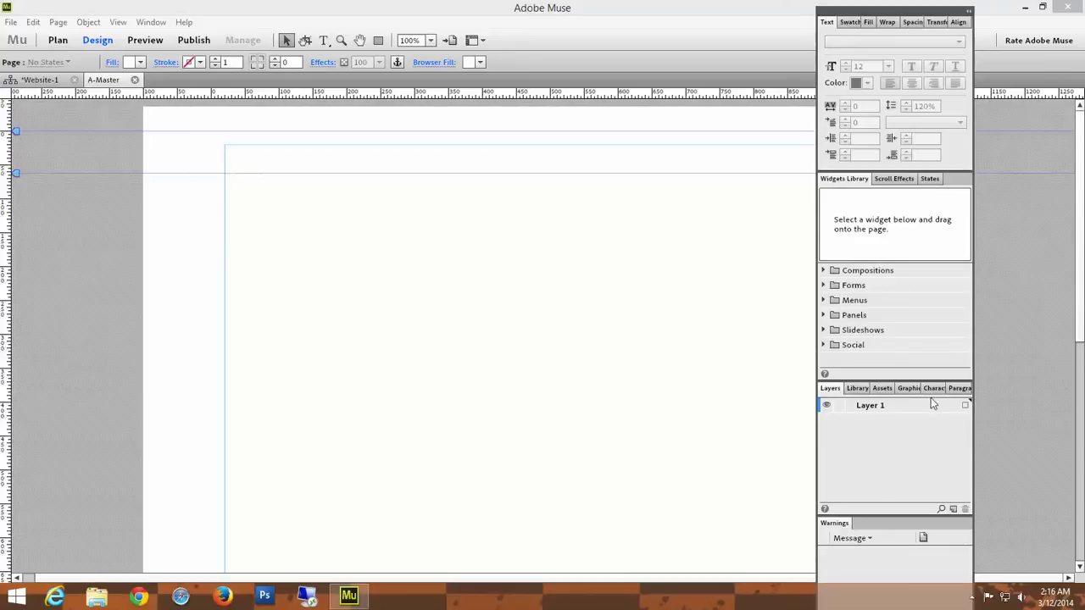
click(969, 11)
drag(833, 14, 1014, 147)
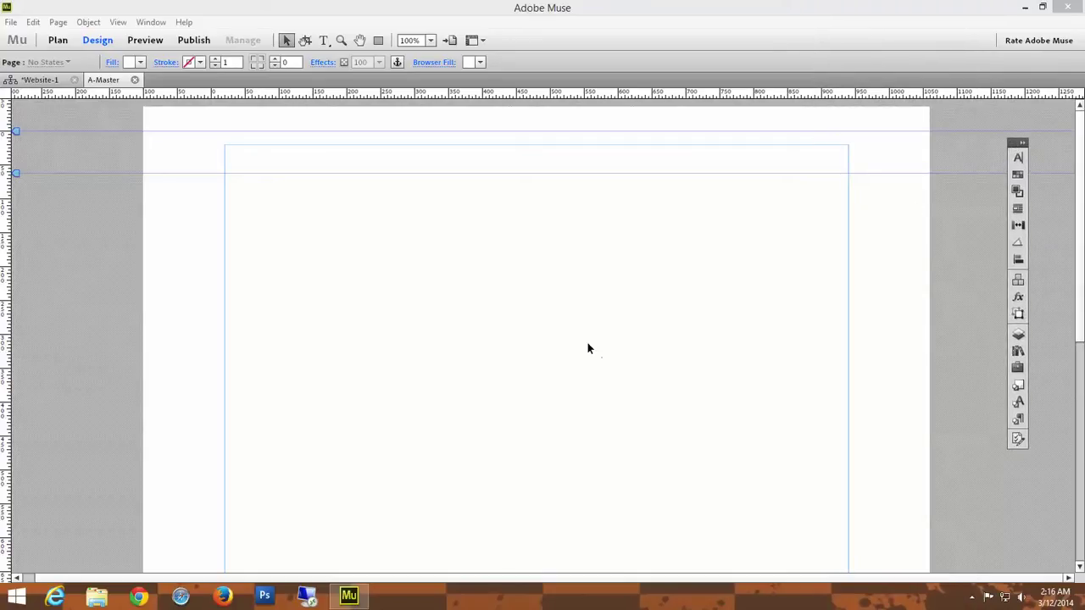
click(1022, 144)
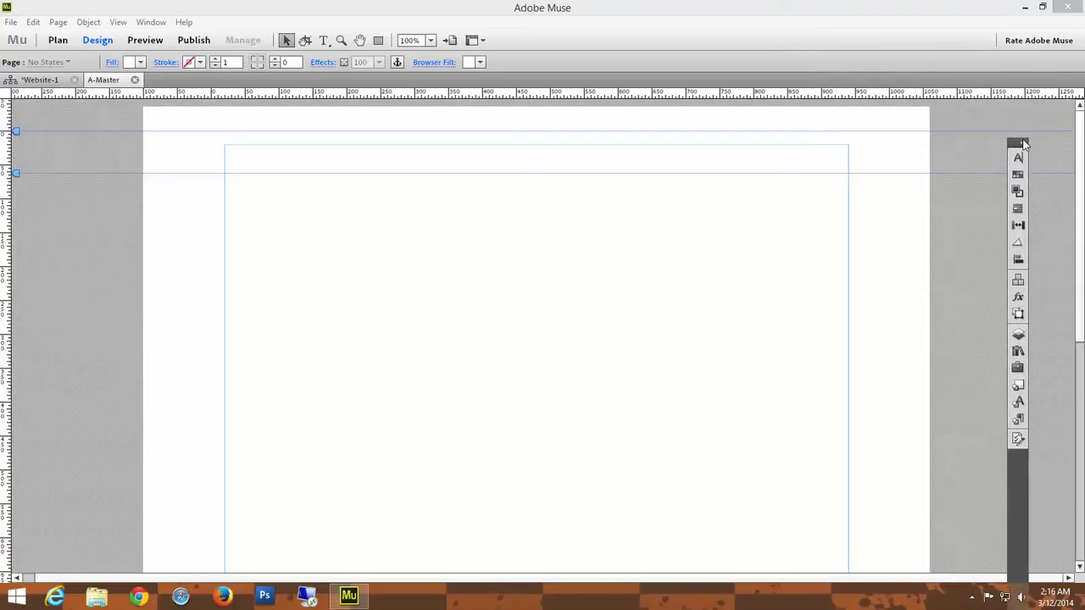
drag(1023, 144, 949, 59)
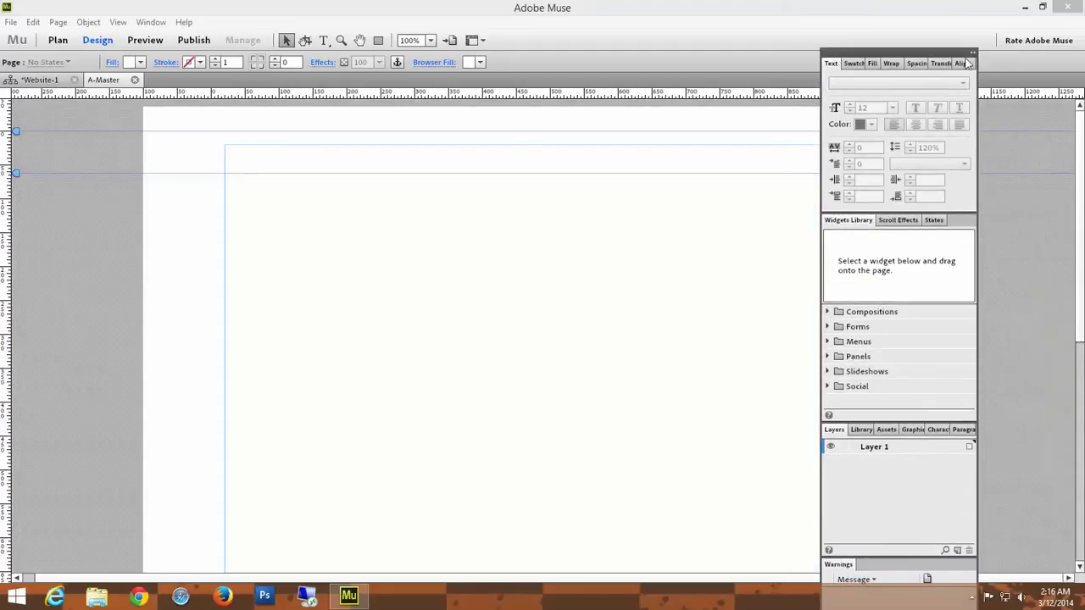
click(973, 54)
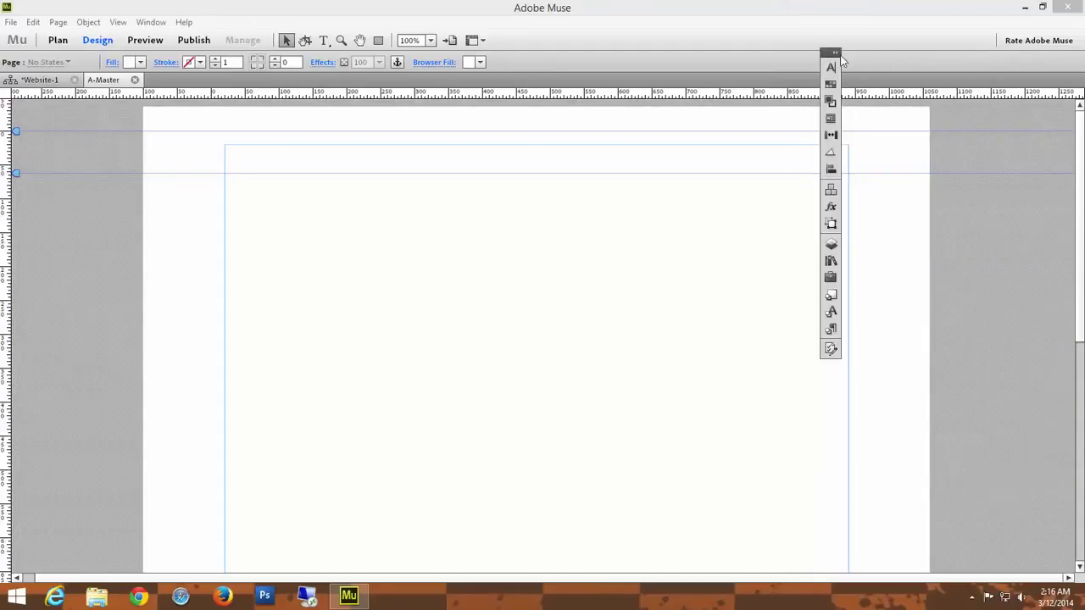
drag(830, 52, 1059, 141)
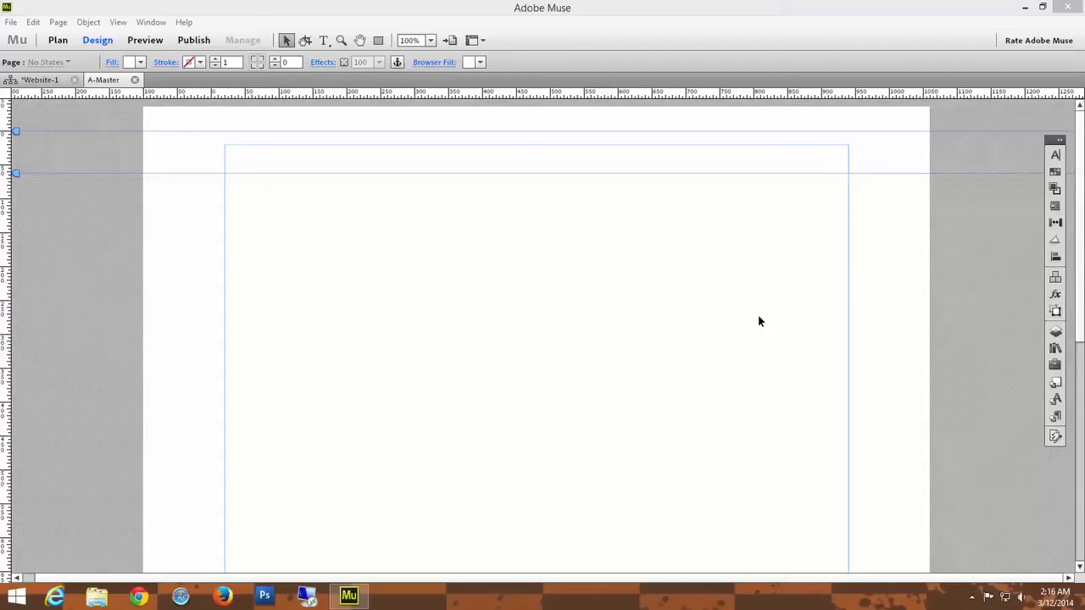
click(949, 373)
- Examine the header and footer guides along the A-Master page, and return to the site plan
scroll(975, 392, down, 2)
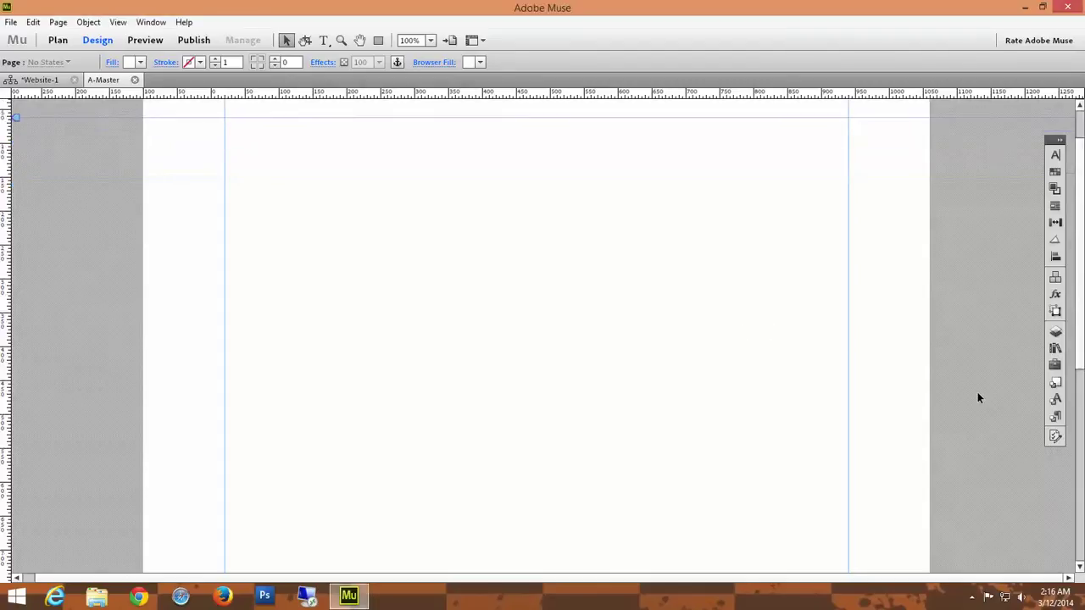
scroll(974, 393, down, 3)
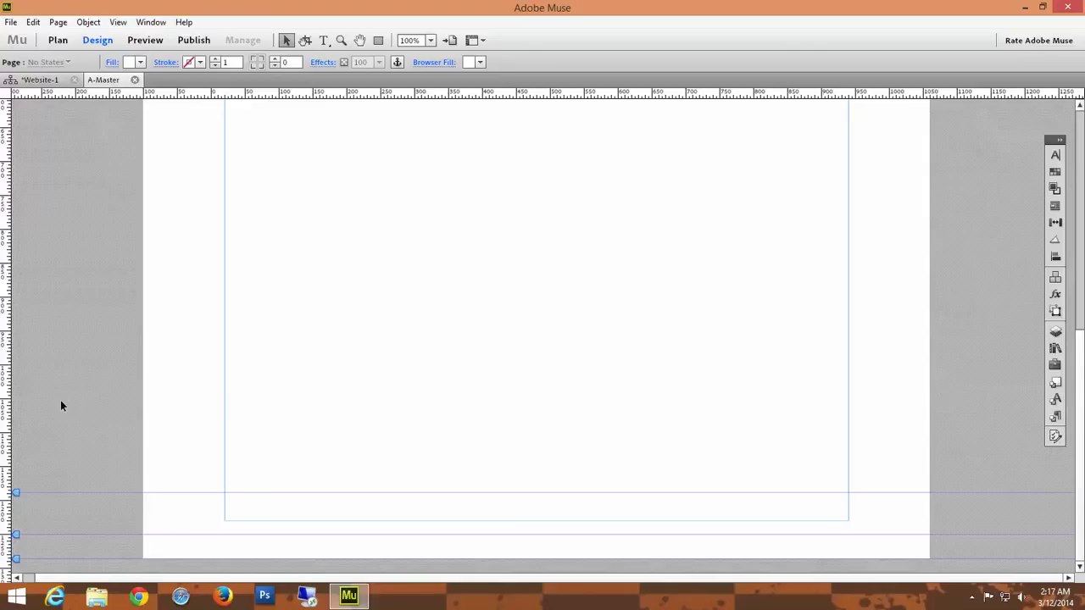
scroll(507, 409, up, 5)
scroll(507, 408, up, 3)
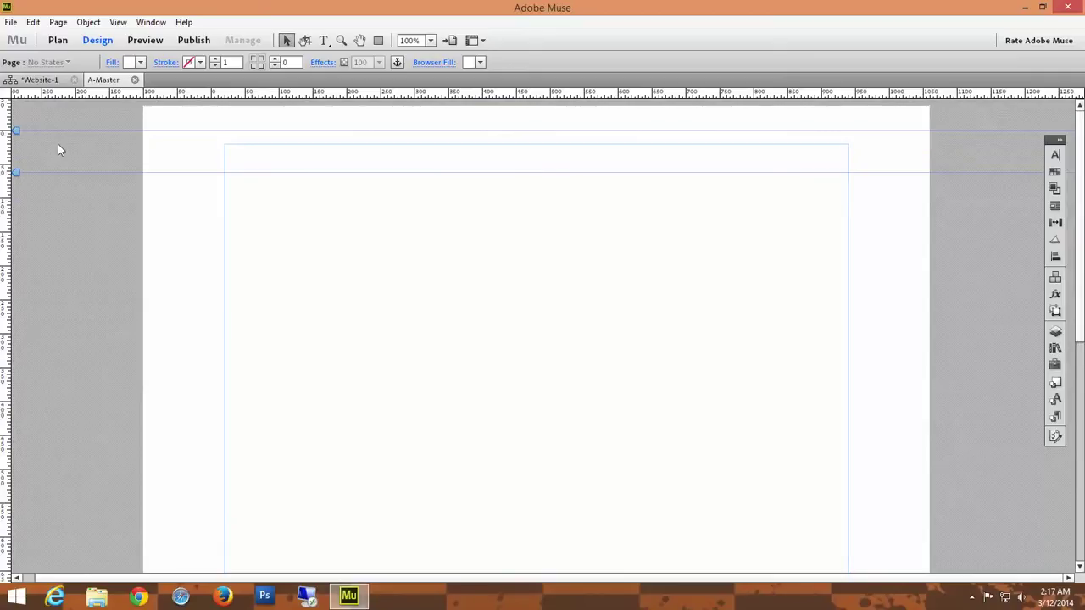
scroll(103, 432, down, 8)
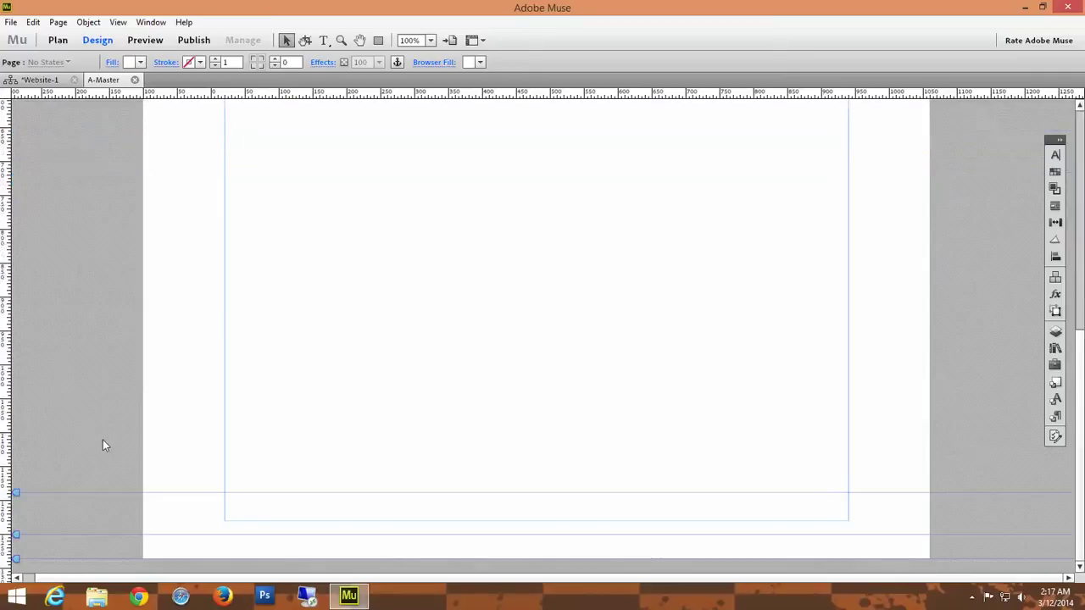
scroll(81, 220, up, 8)
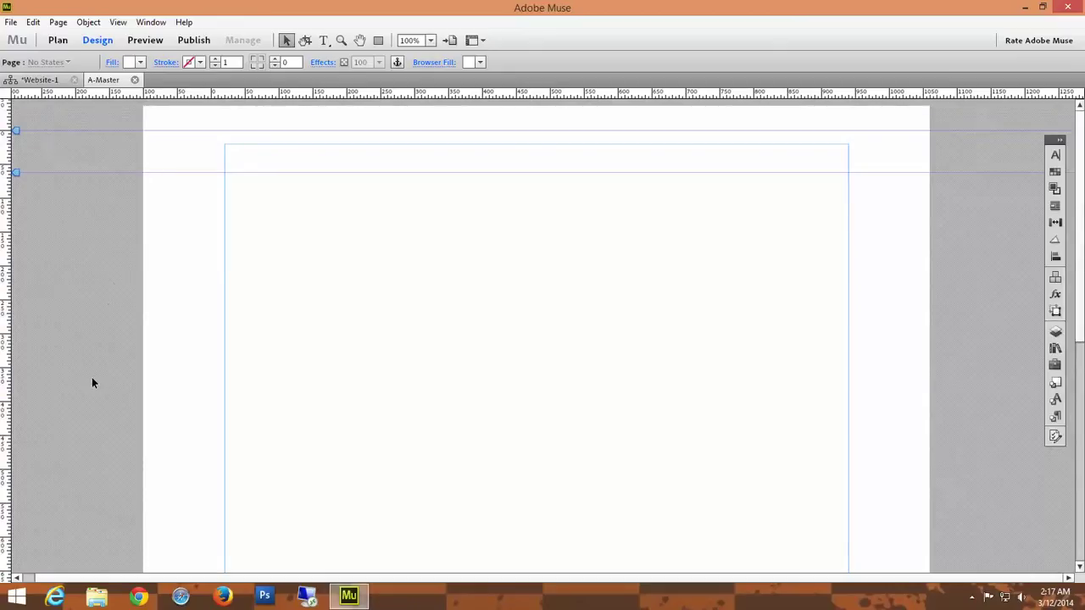
scroll(92, 377, down, 2)
scroll(91, 377, down, 3)
scroll(92, 376, up, 6)
click(39, 80)
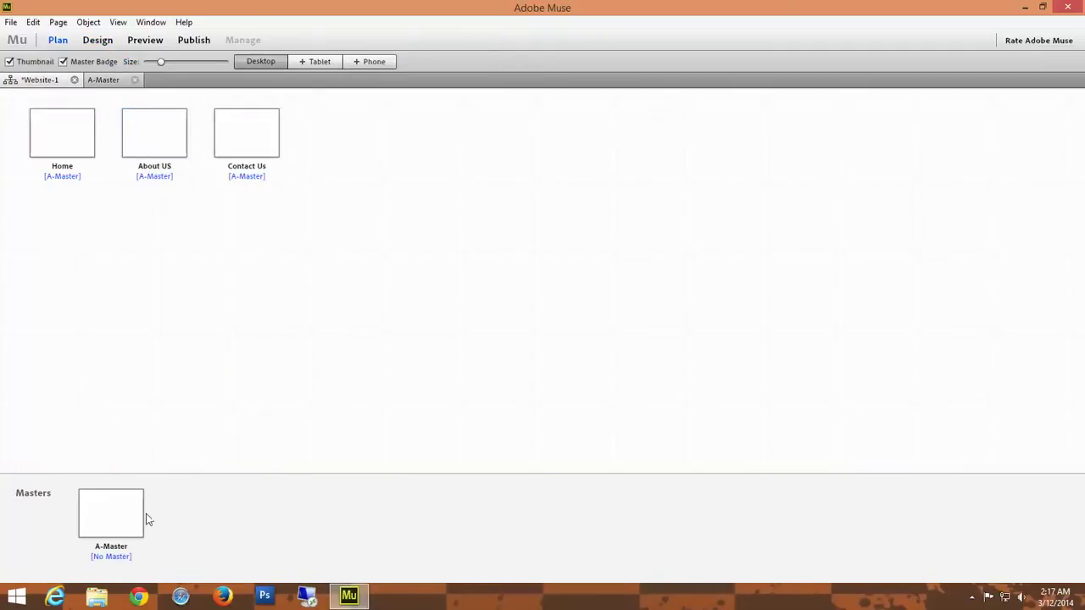
- Open A-Master and move the top-of-page guide to Y 0 px and the header guide about 185 px below it
click(108, 81)
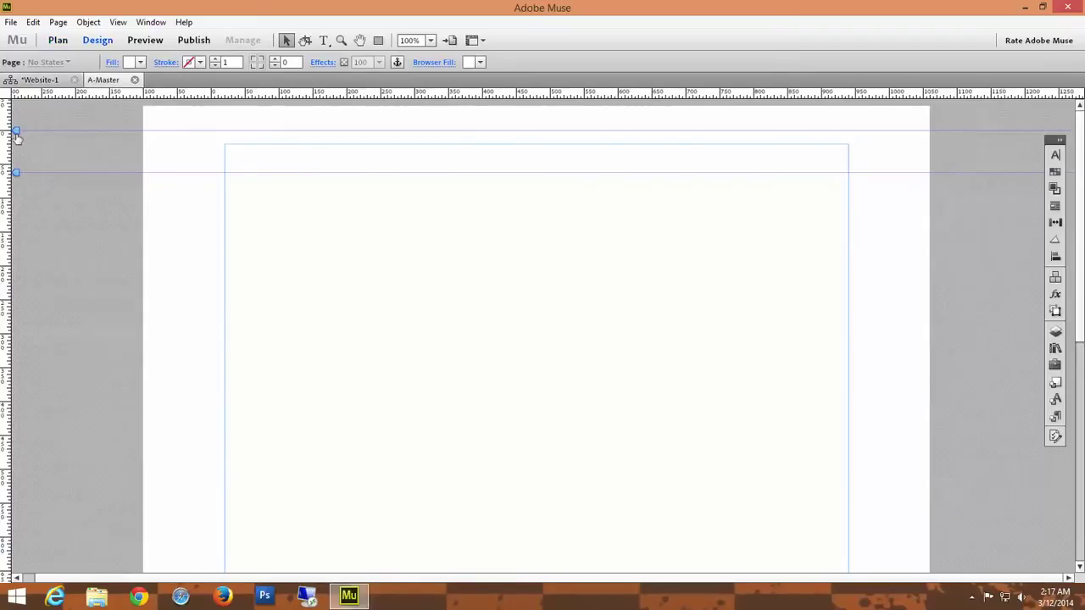
drag(15, 132, 17, 107)
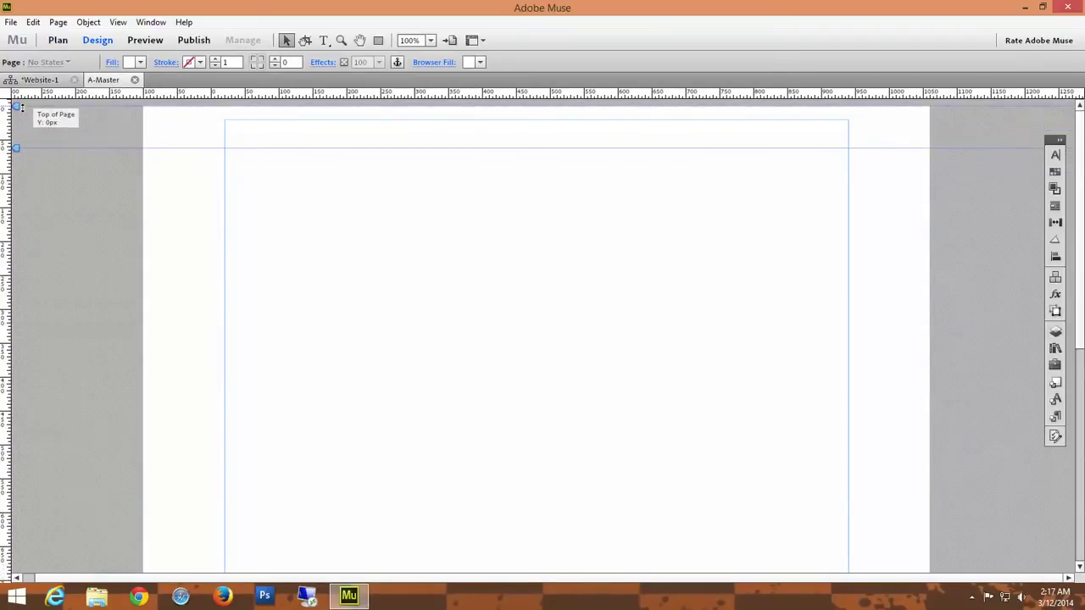
drag(15, 148, 18, 232)
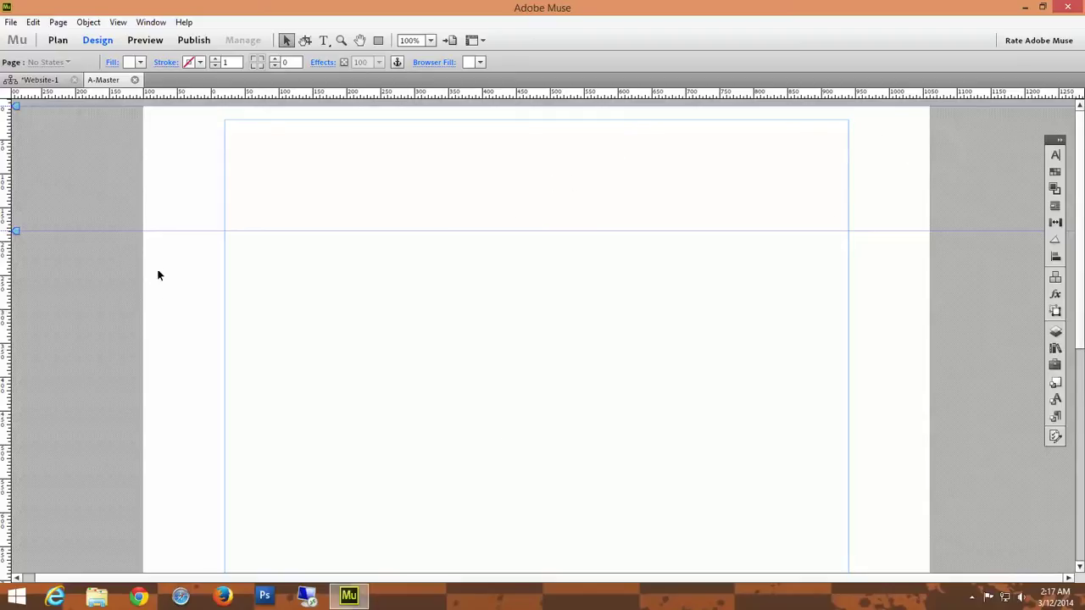
- Align the lowest guide with the bottom of the page and raise the footer guide to about 230 px above it
scroll(515, 435, down, 5)
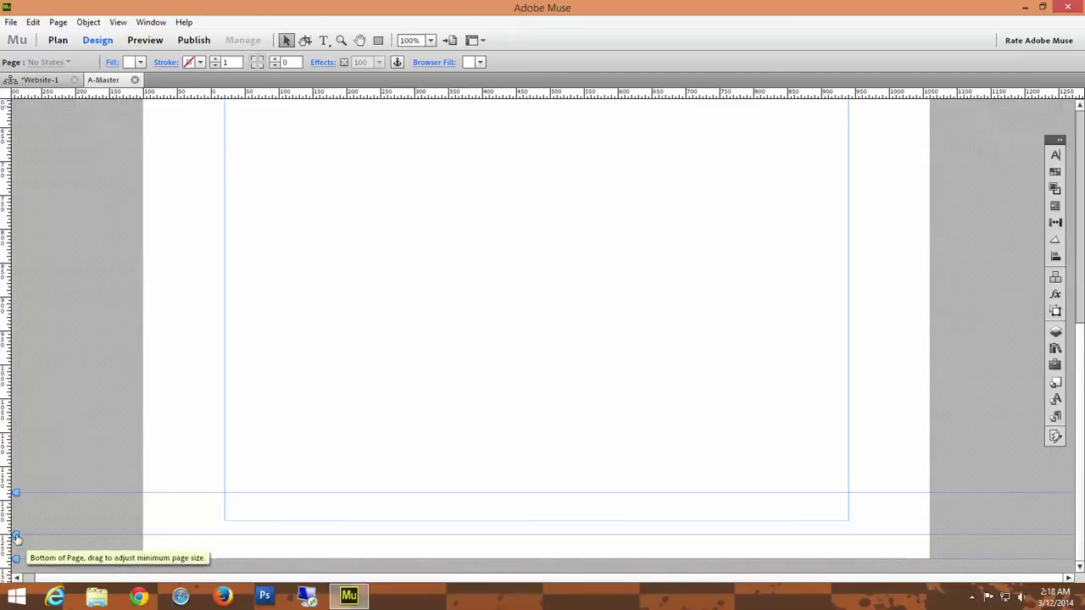
mouse_move(16, 538)
mouse_down()
mouse_move(16, 549)
mouse_move(18, 535)
mouse_up()
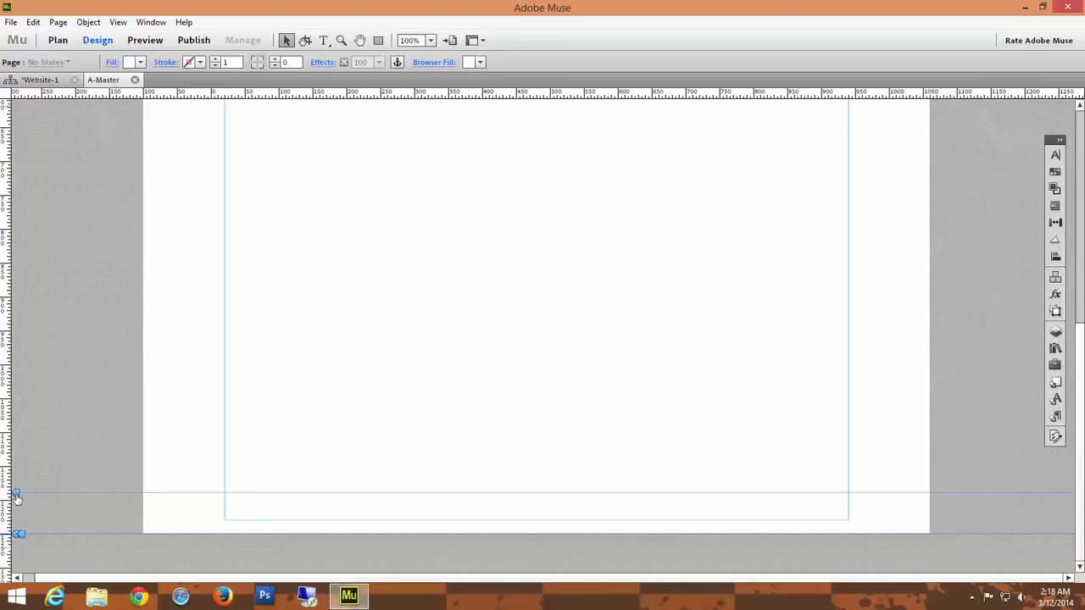
drag(16, 496, 39, 383)
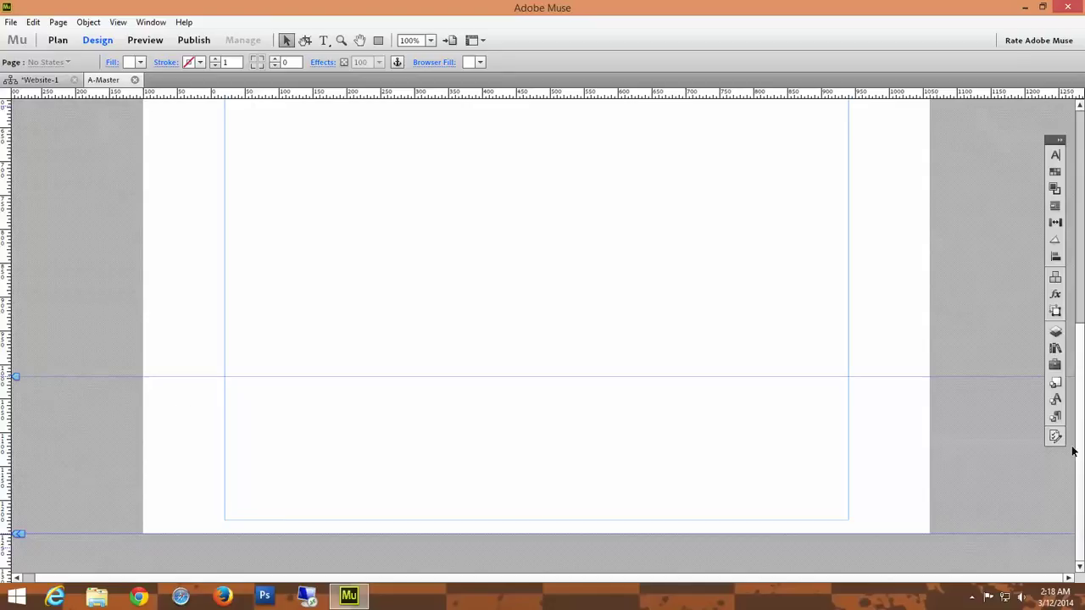
- Look over the header, content and footer areas along the full length of the A-Master page
drag(1078, 438, 1082, 207)
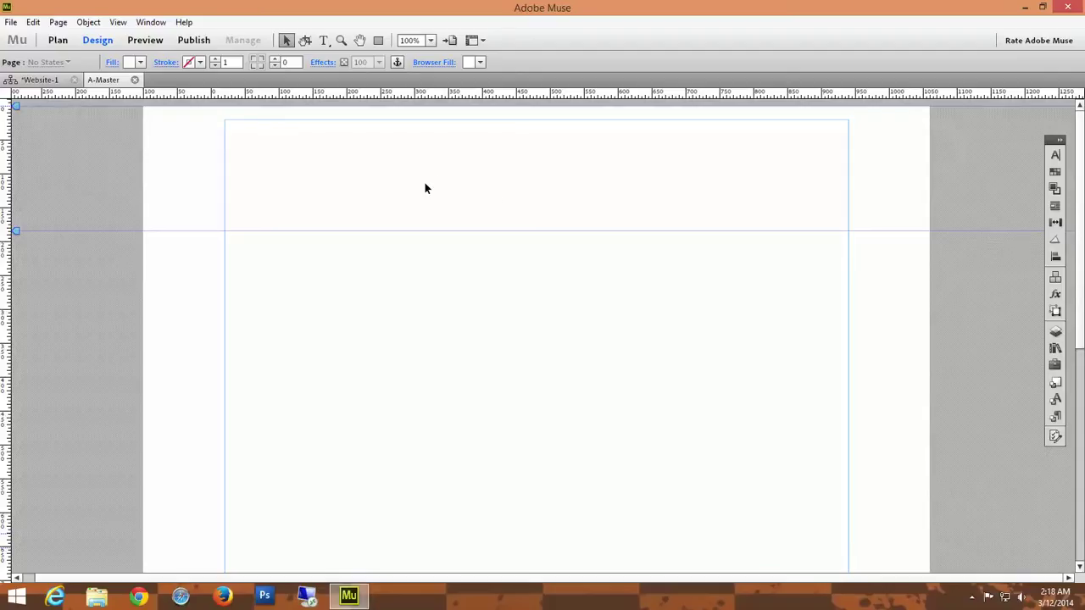
scroll(542, 402, down, 3)
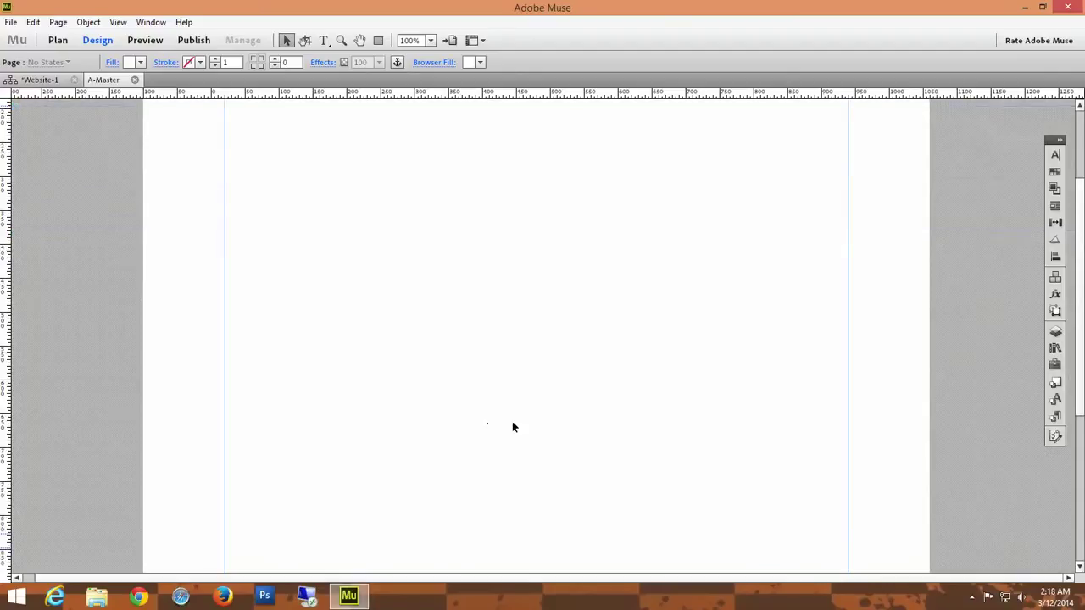
scroll(606, 350, down, 3)
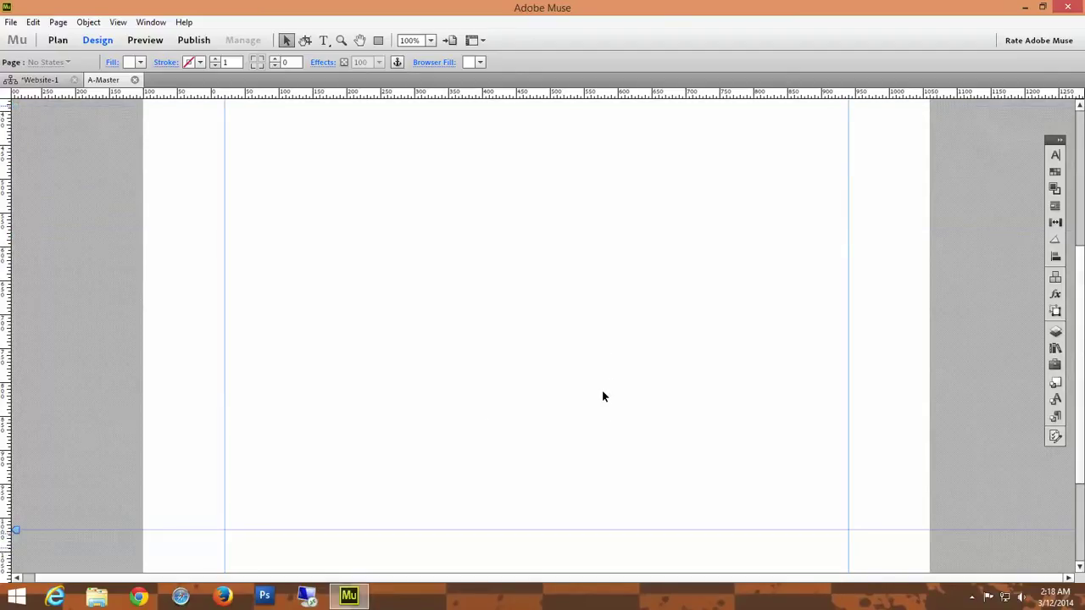
scroll(603, 395, down, 3)
scroll(590, 403, up, 9)
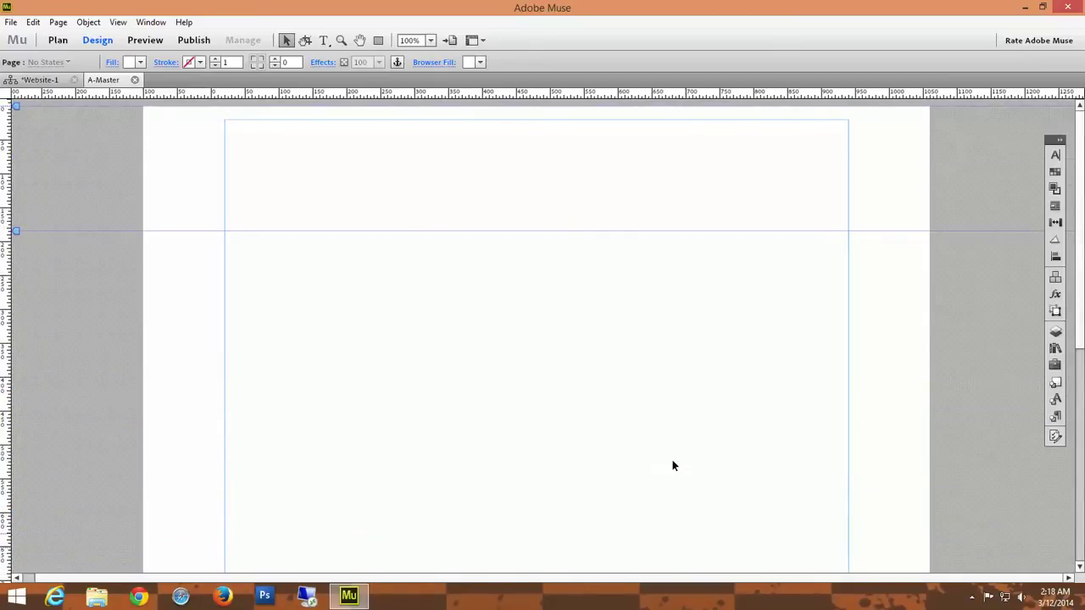
scroll(529, 426, down, 2)
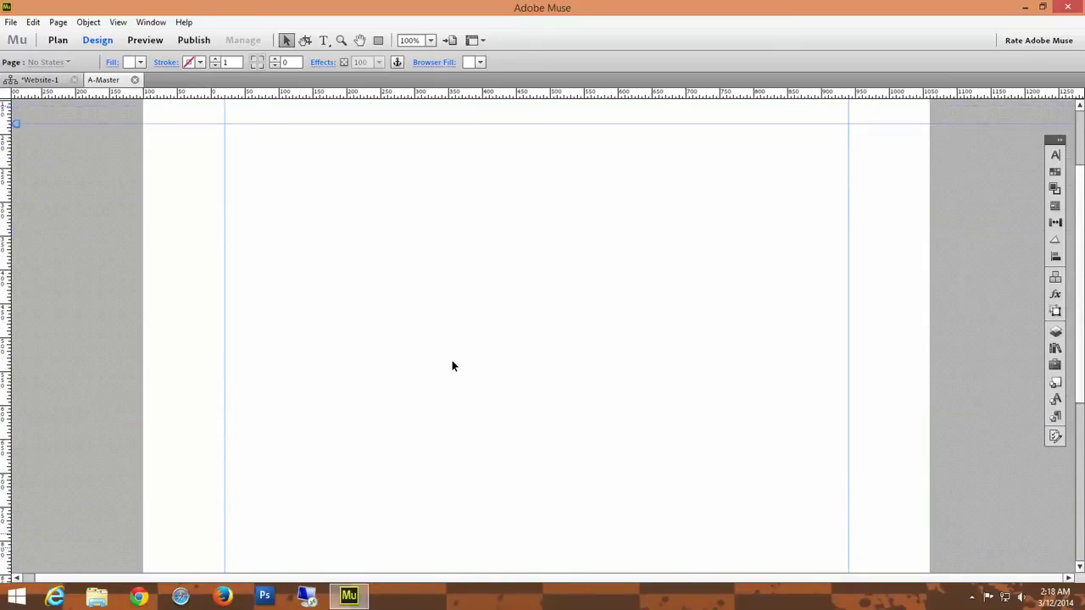
scroll(451, 364, up, 3)
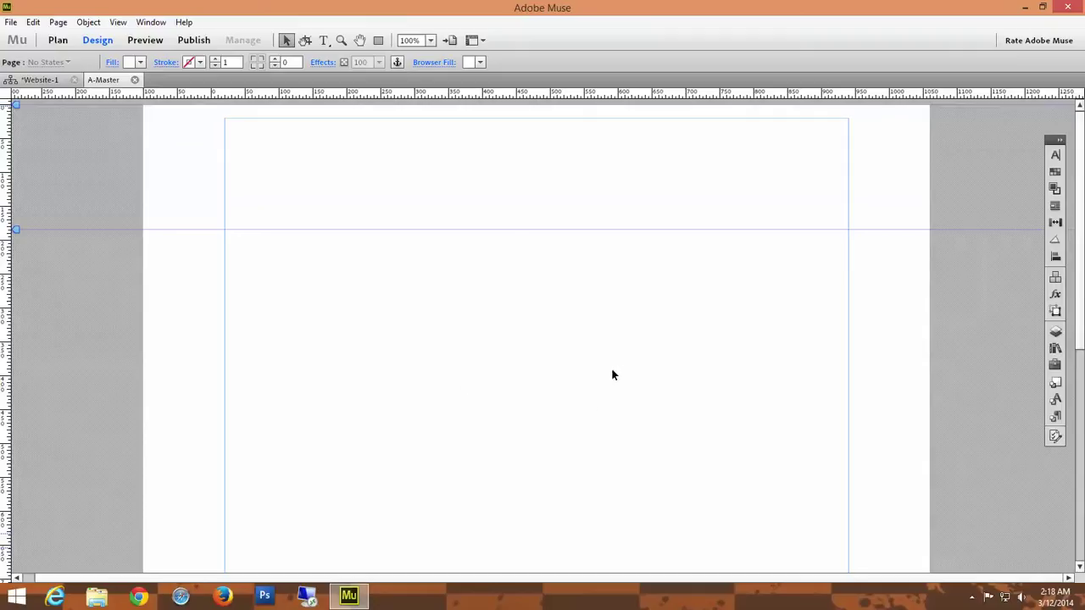
- Expand the icon strip into full panels and place the panel group clear of the page's content area
click(1061, 141)
drag(1065, 144, 1078, 21)
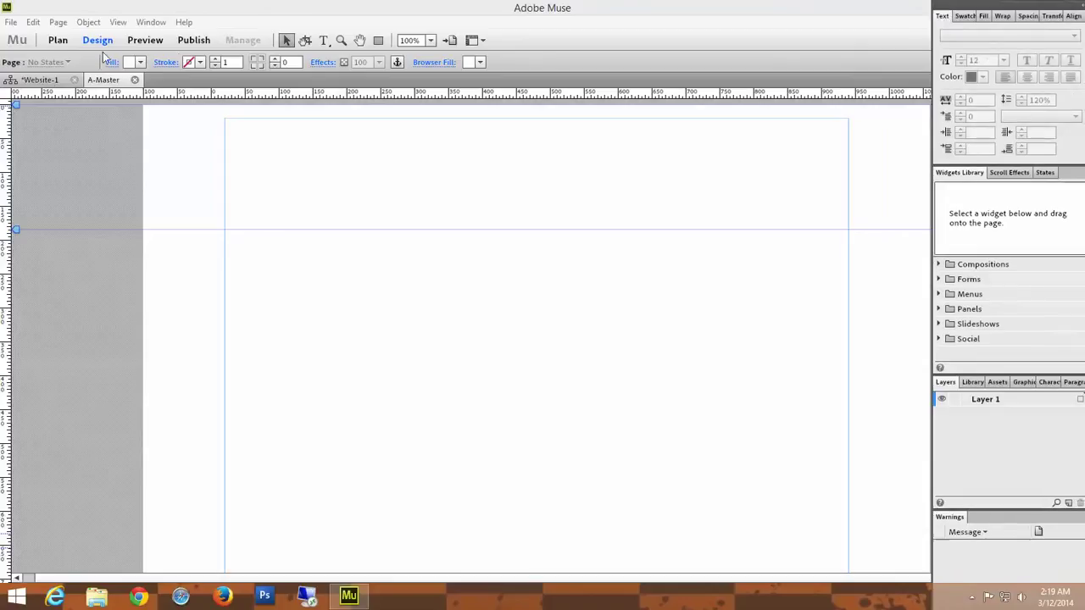
click(45, 80)
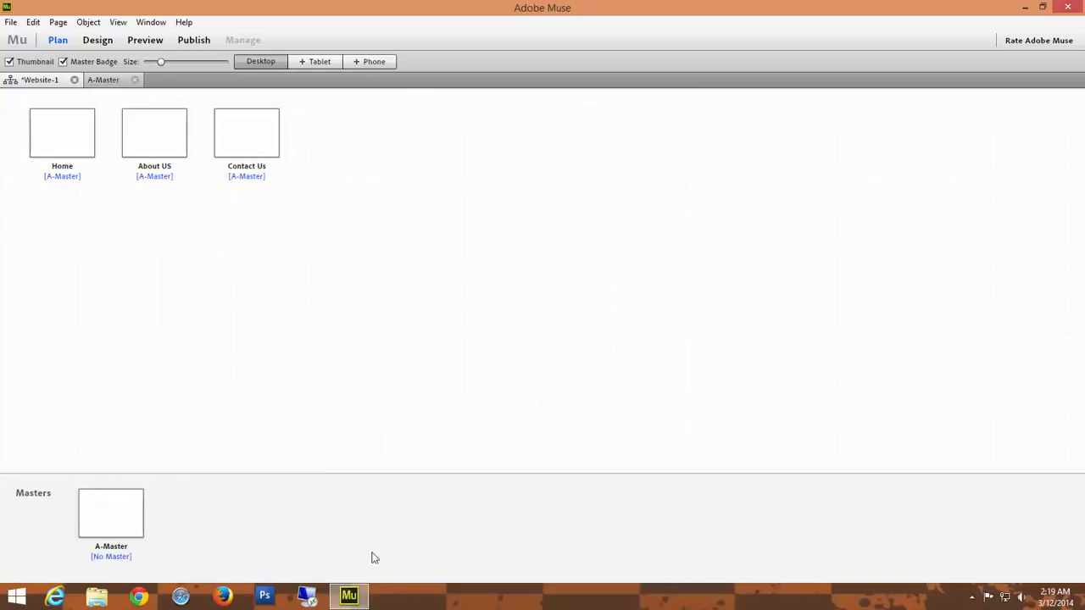
click(350, 595)
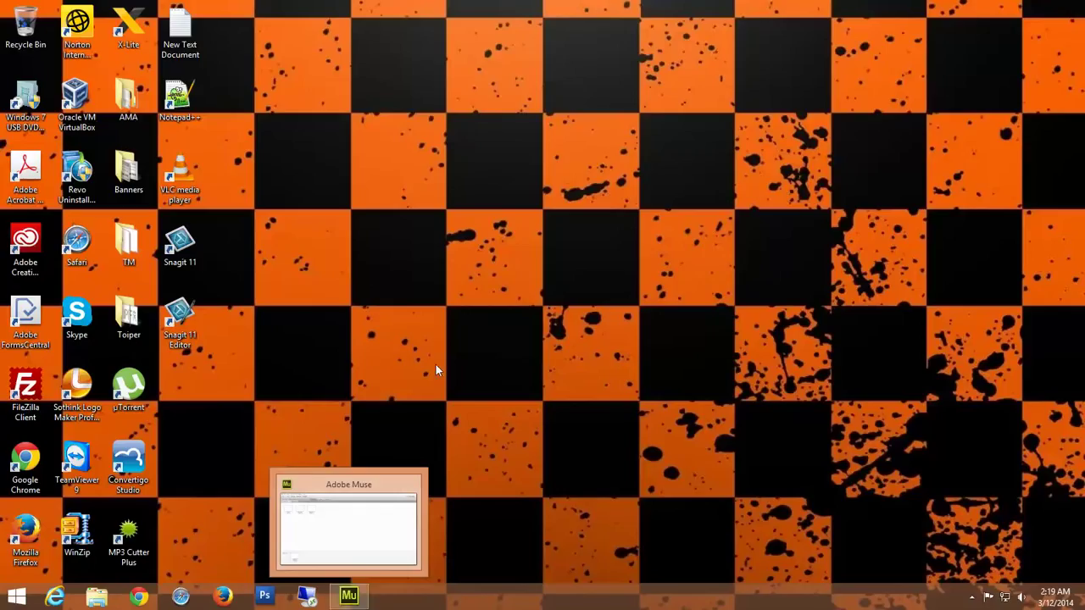
click(349, 595)
click(106, 81)
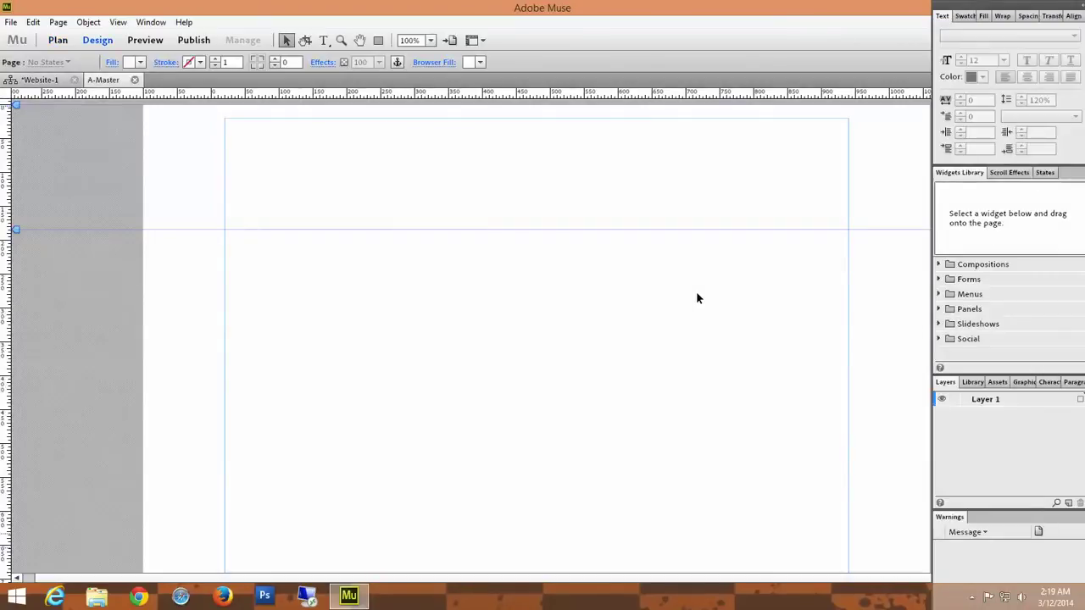
- Move the panel group clear of the window controls and switch to Sothink Logo Maker Professional
click(1019, 8)
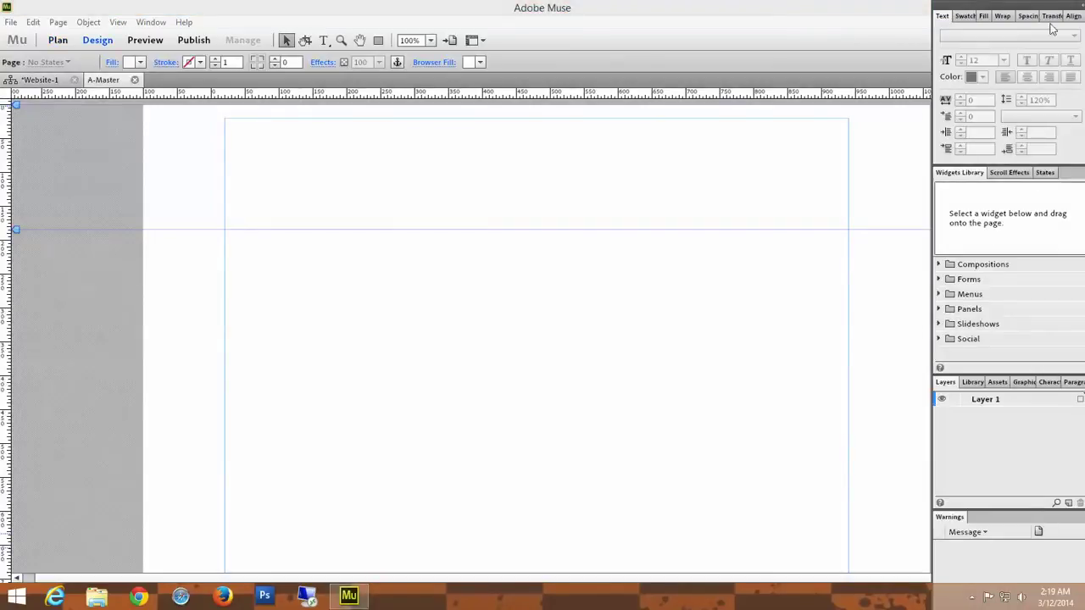
drag(1020, 8, 1025, 27)
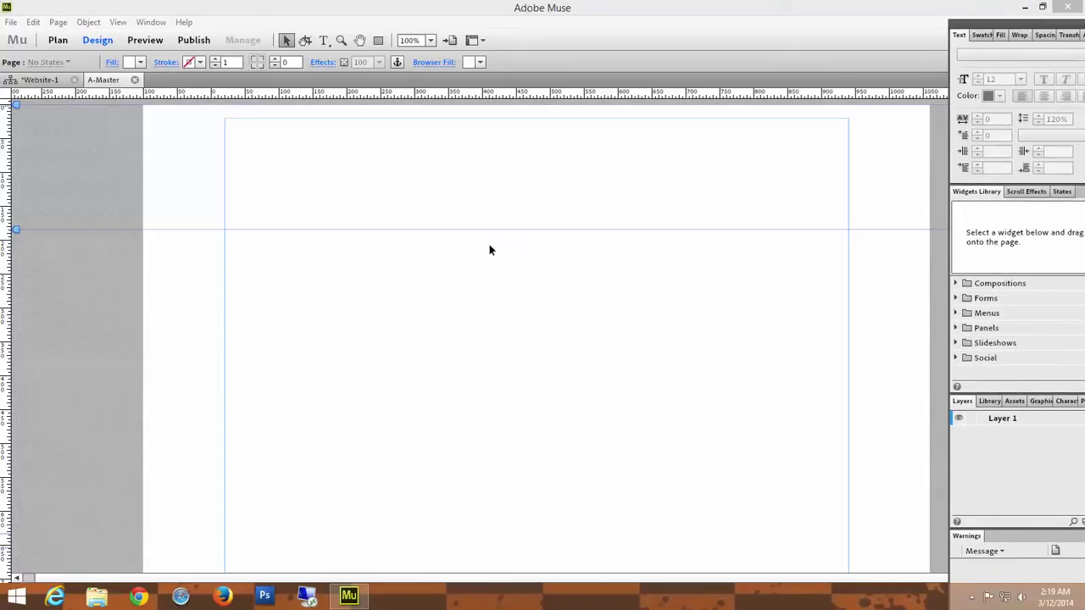
click(1024, 7)
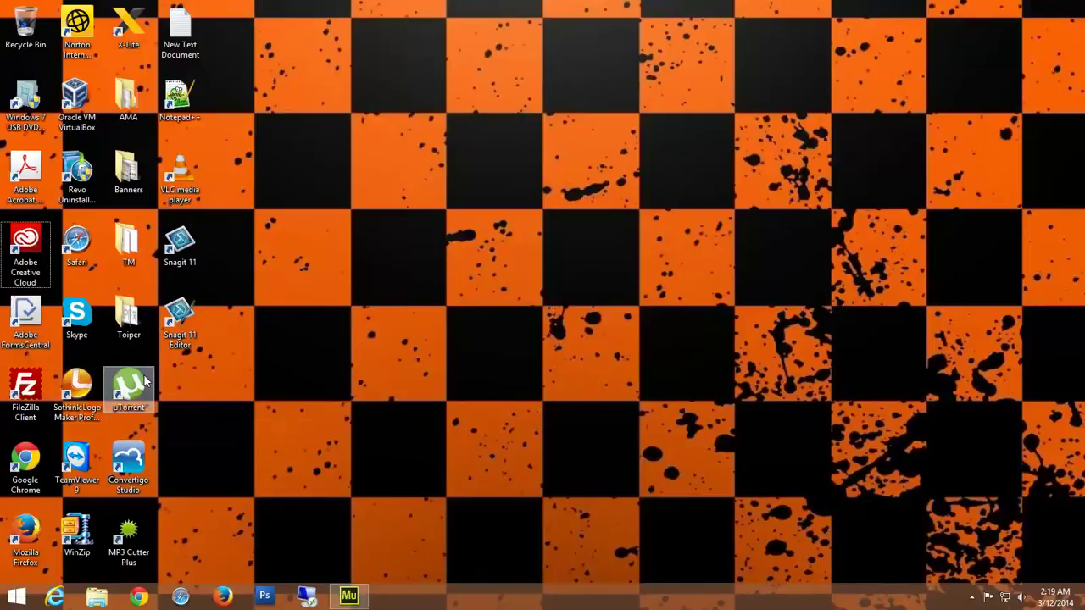
double_click(77, 388)
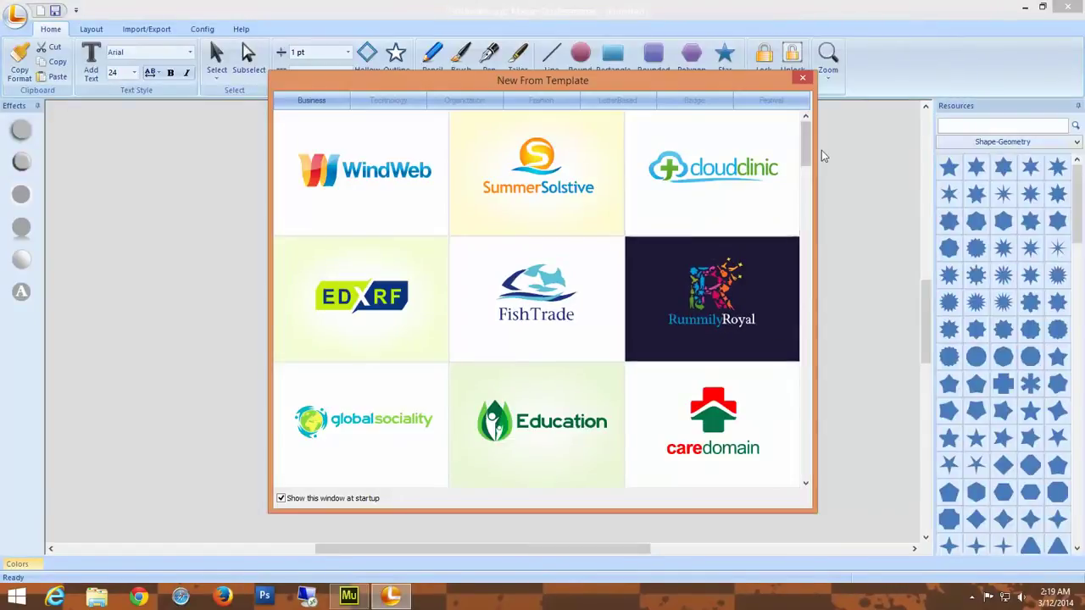
- Browse the Business logo templates from start to end and return to the first ones
mouse_move(806, 146)
mouse_down()
mouse_move(808, 210)
mouse_move(806, 133)
mouse_move(810, 282)
mouse_move(812, 132)
mouse_up()
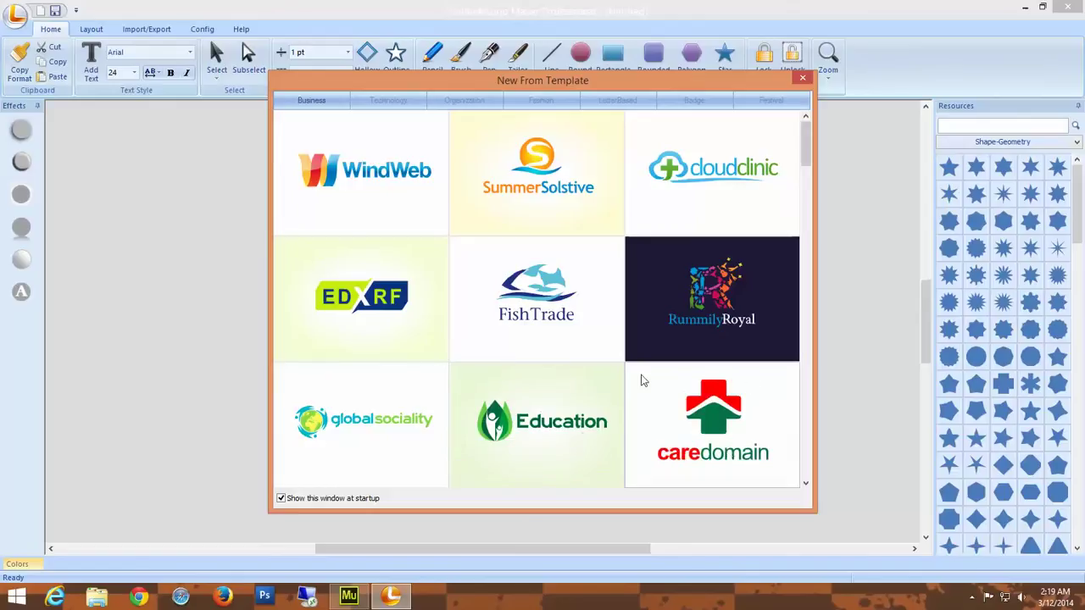
scroll(638, 378, down, 3)
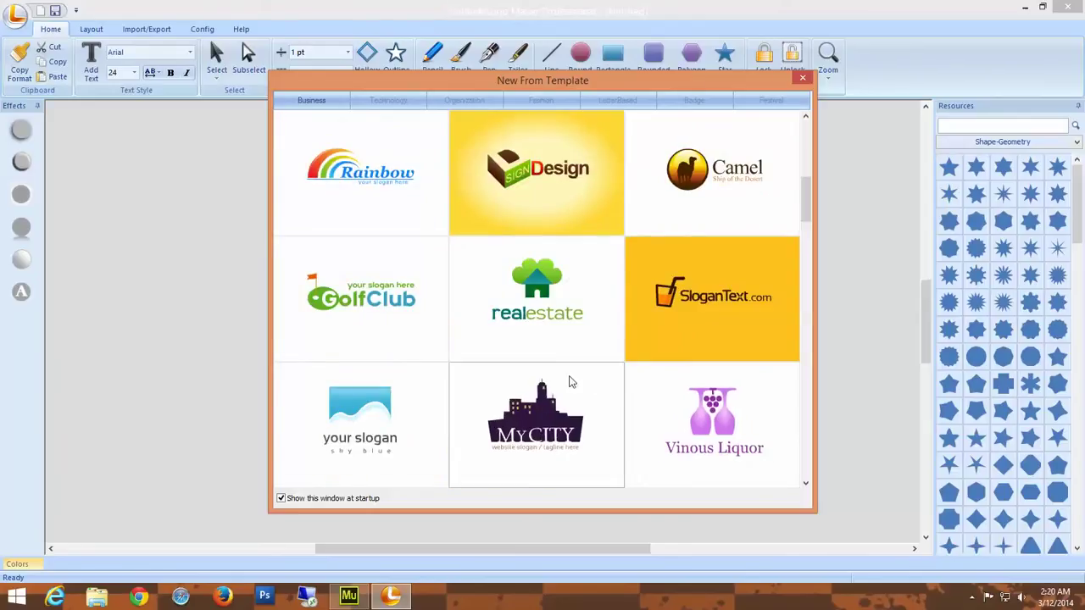
scroll(569, 381, down, 6)
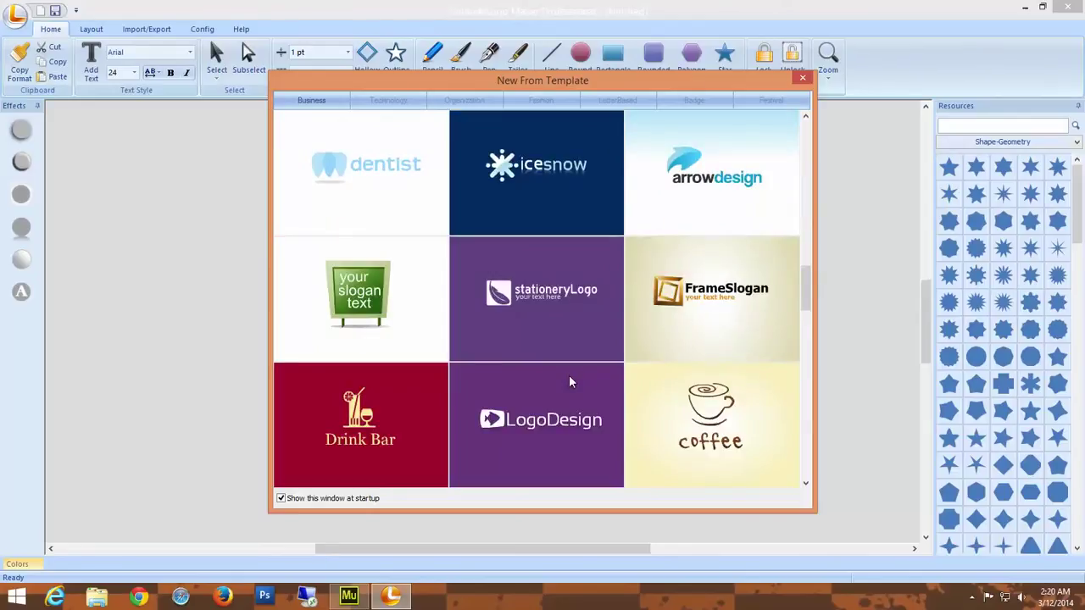
scroll(569, 381, down, 3)
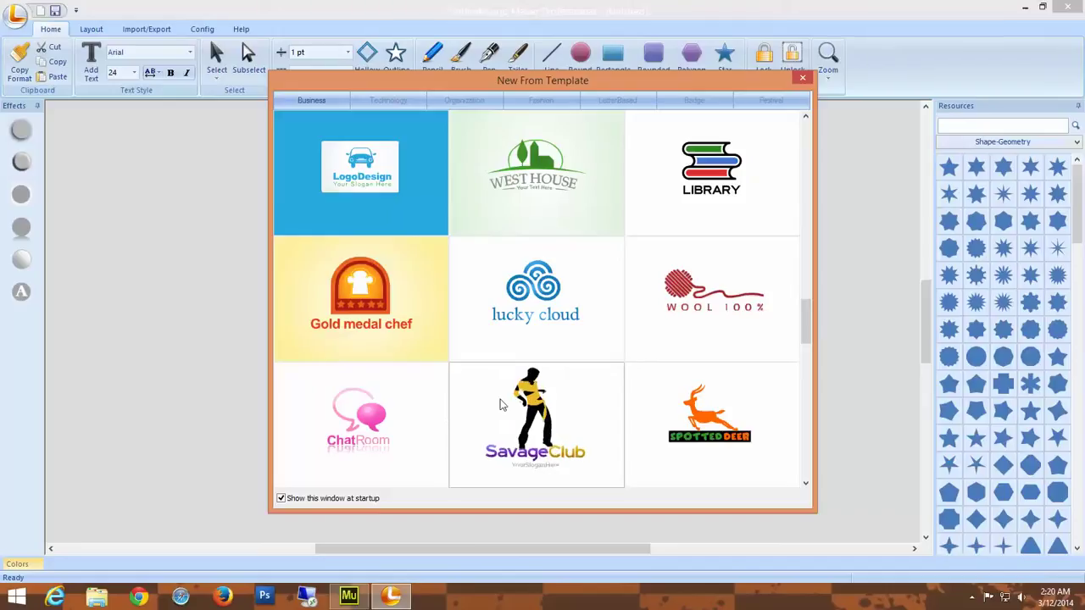
scroll(678, 421, down, 3)
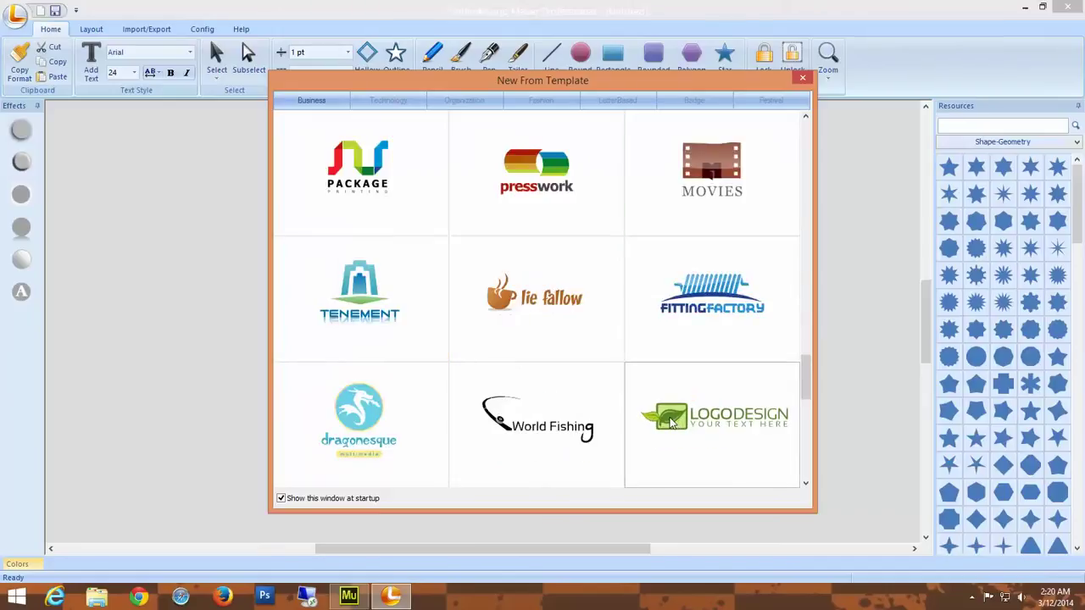
scroll(649, 429, down, 6)
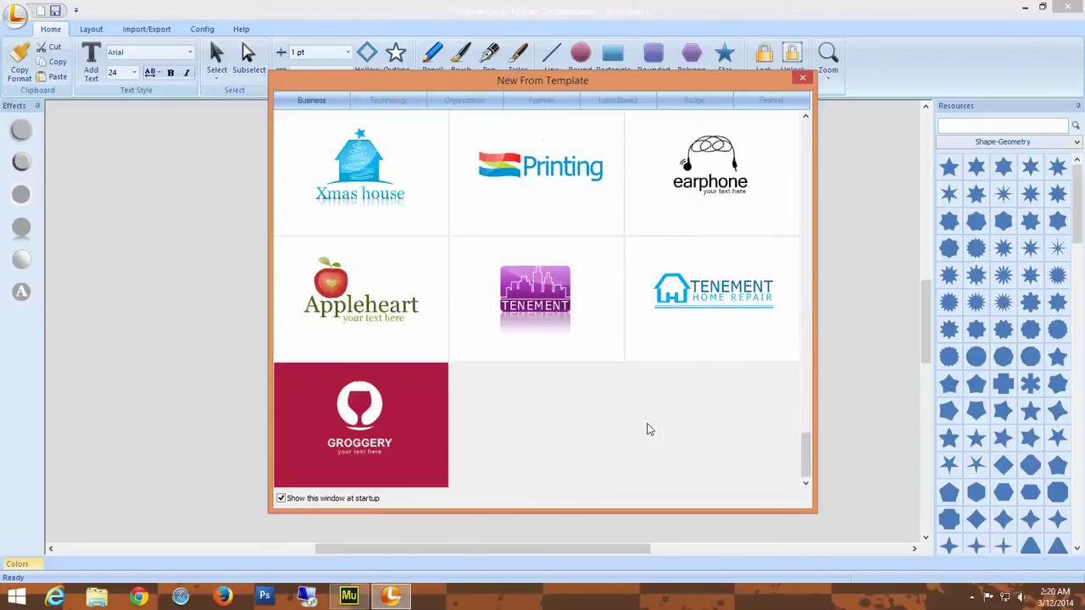
scroll(647, 430, up, 15)
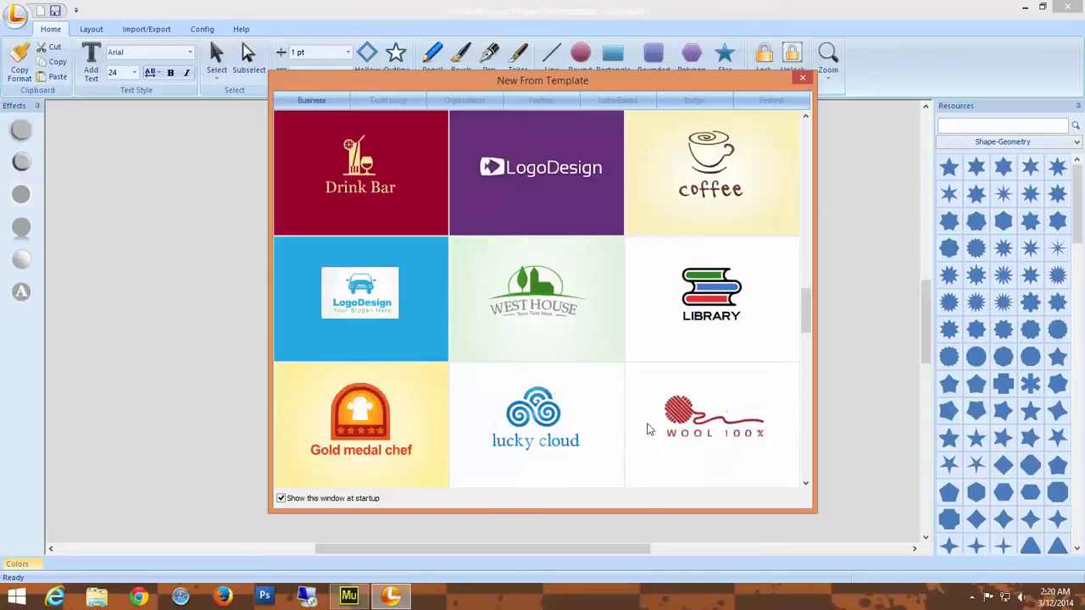
scroll(647, 430, up, 8)
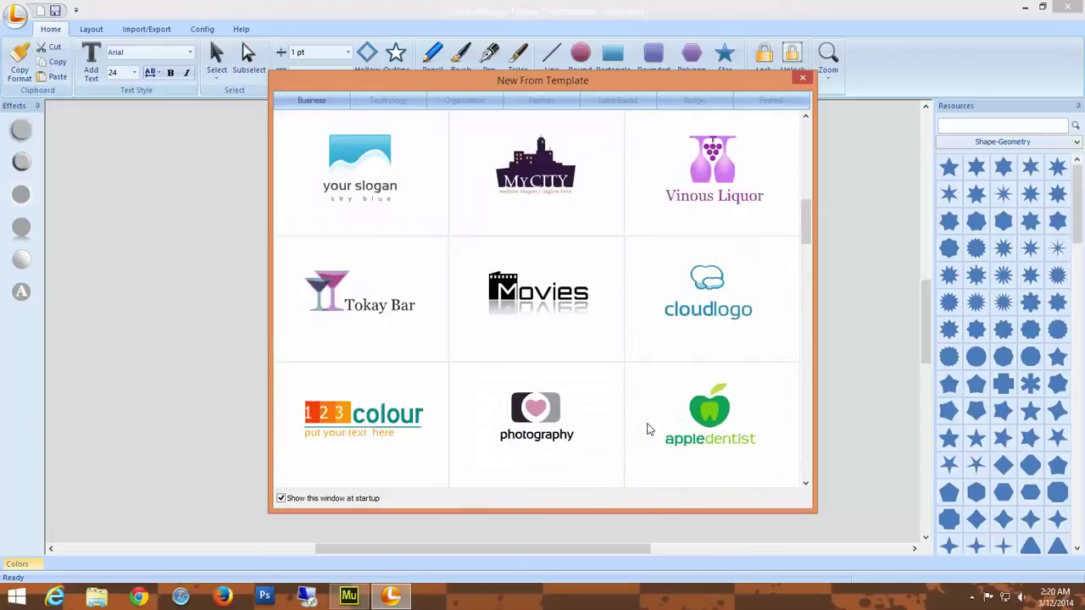
scroll(646, 430, up, 3)
scroll(646, 430, up, 5)
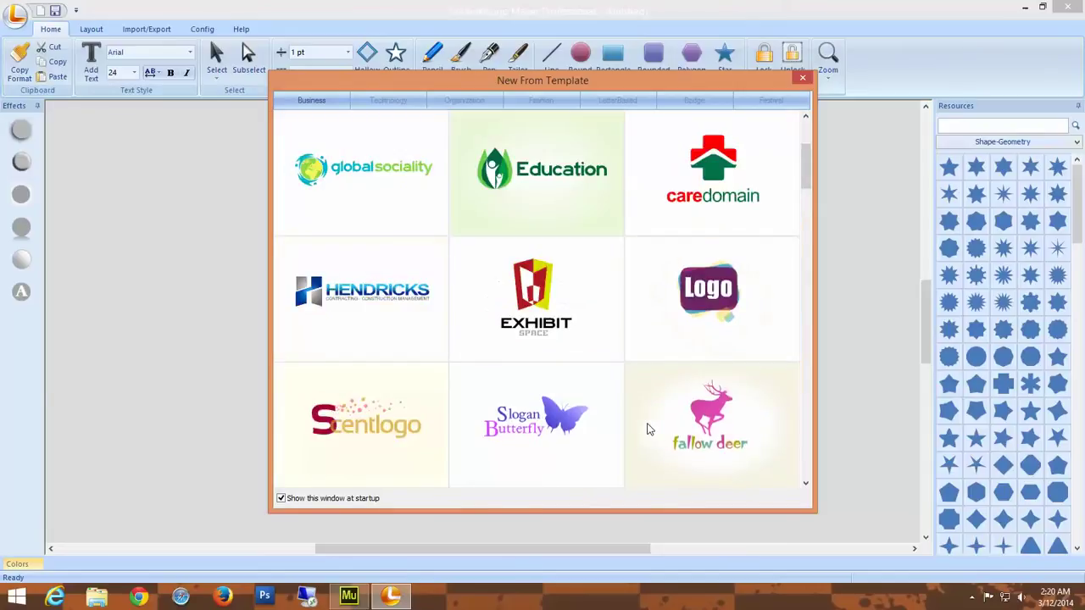
scroll(647, 429, up, 3)
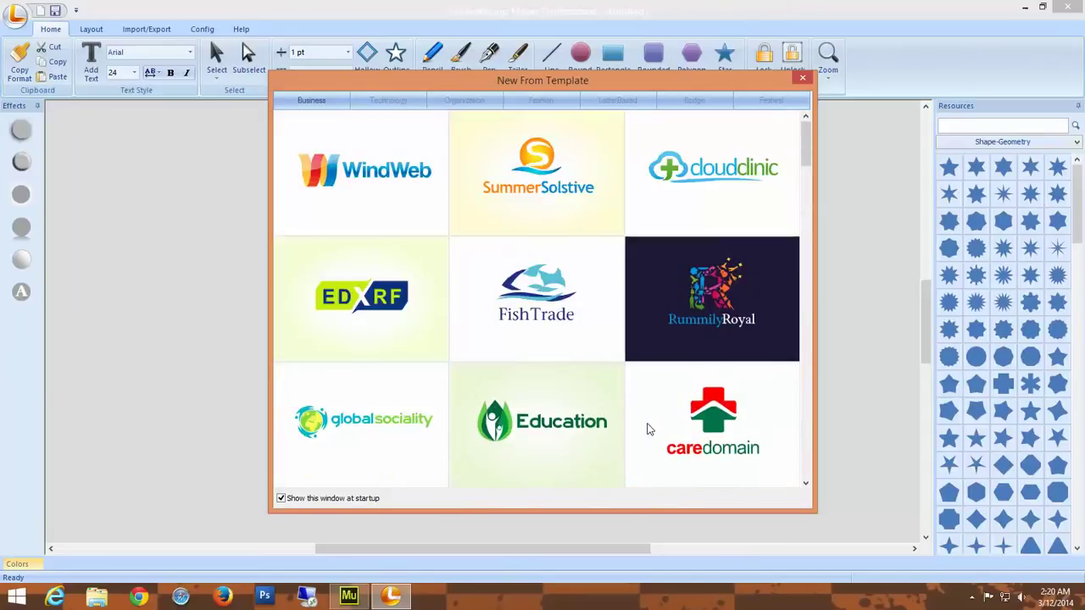
- Create a logo from the cloudclinic template and move the artwork into the canvas's upper-left corner
double_click(721, 170)
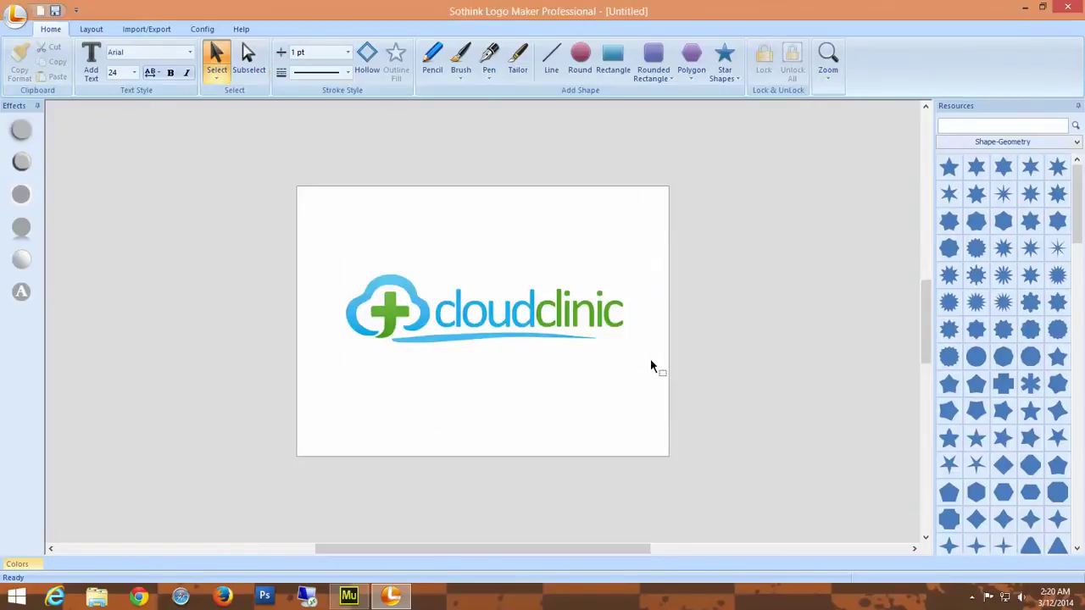
click(571, 350)
drag(489, 334, 433, 242)
click(504, 364)
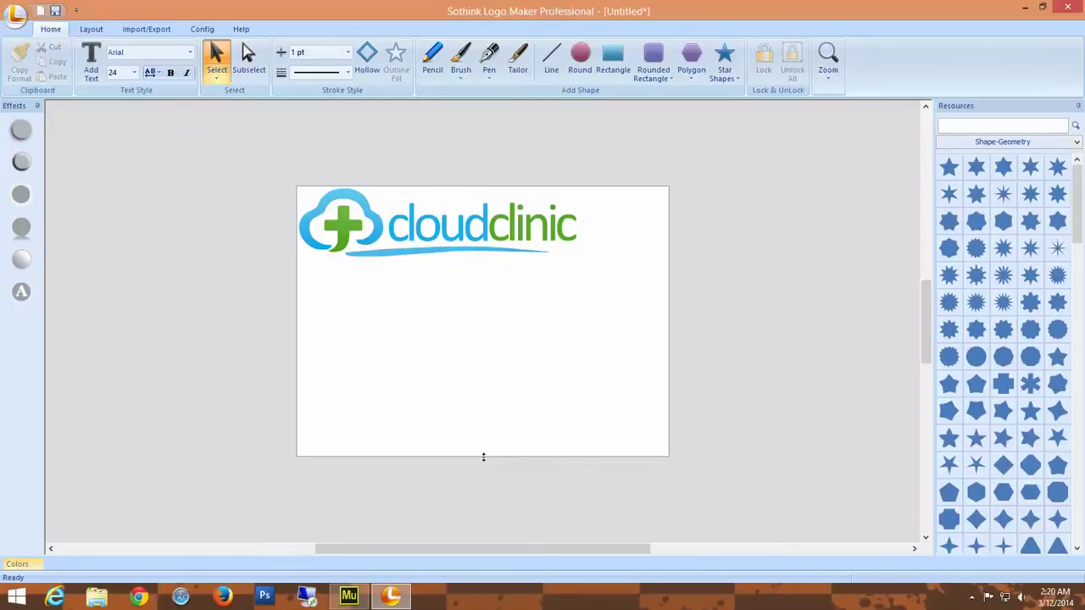
- Shrink the canvas to fit tightly around the cloudclinic logo, about 417 by 111 pixels
drag(483, 457, 505, 260)
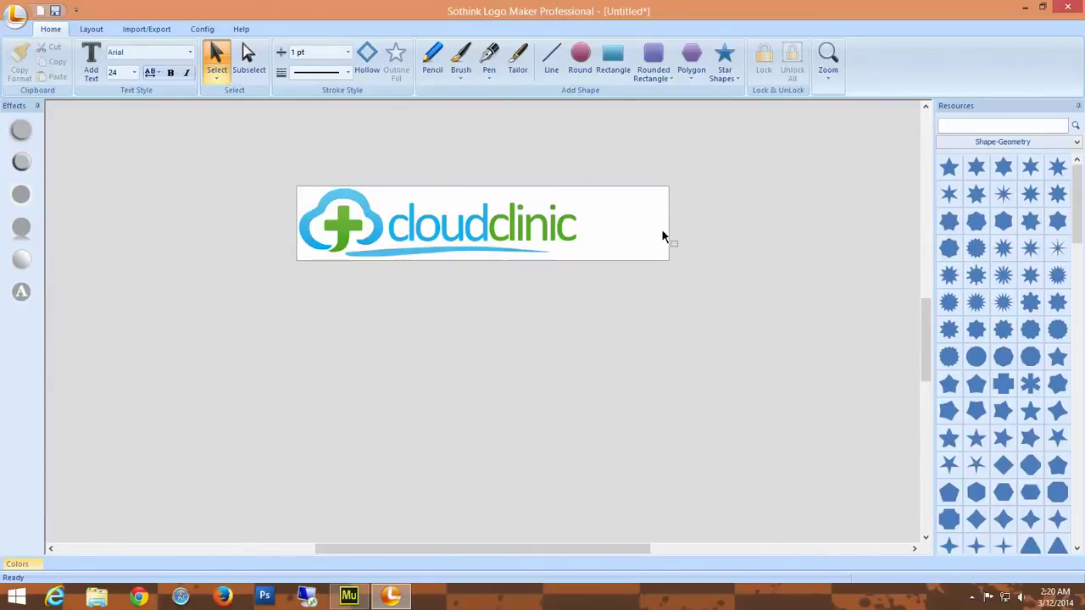
drag(601, 237, 580, 261)
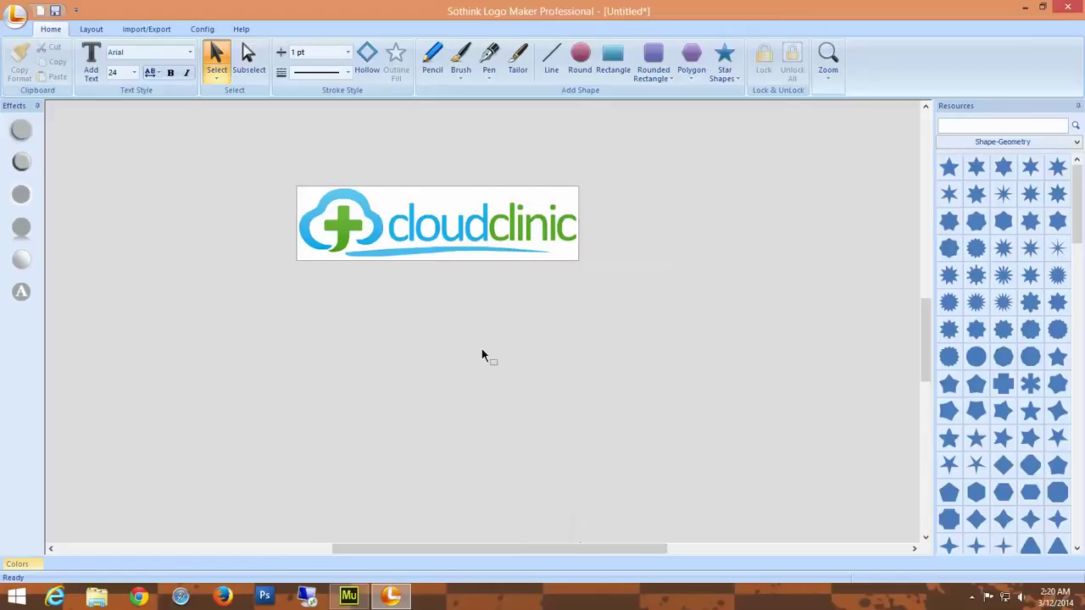
- Set up the logo's image export as a PNG with a height of 99 pixels and proportional width of 371
click(17, 17)
click(63, 200)
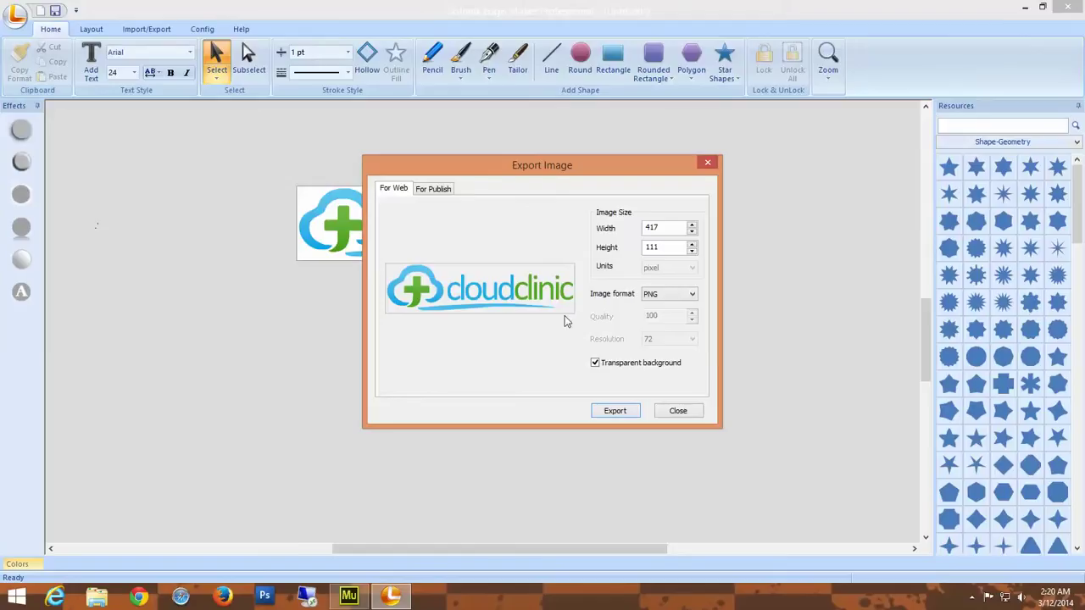
double_click(664, 246)
text(1)
text(99)
click(665, 230)
- Export the logo as Test Logo in PNG format into a new Desktop folder named Test
click(614, 412)
click(370, 214)
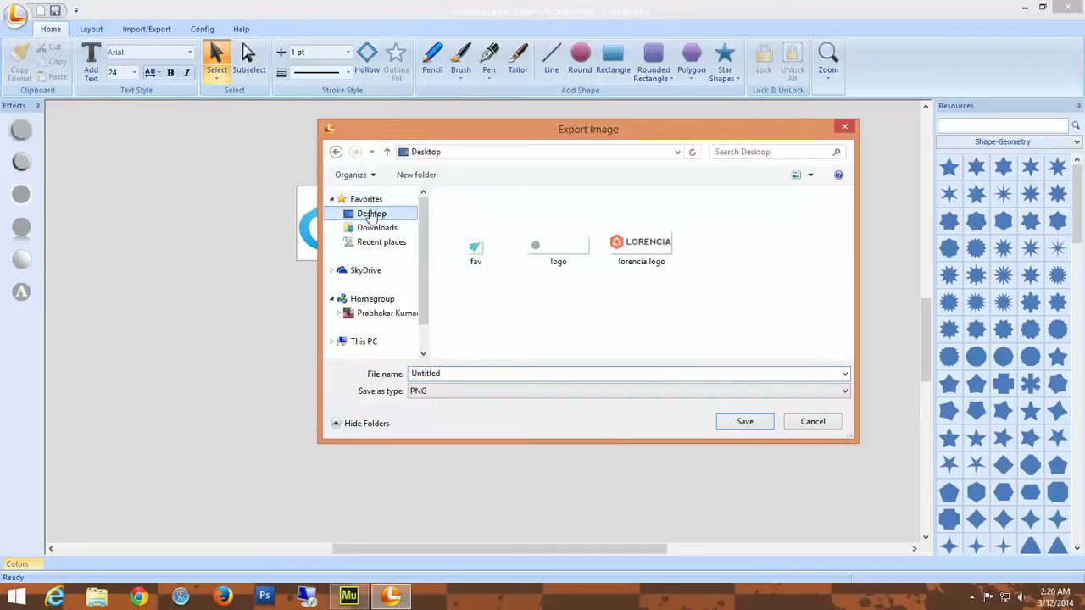
double_click(479, 374)
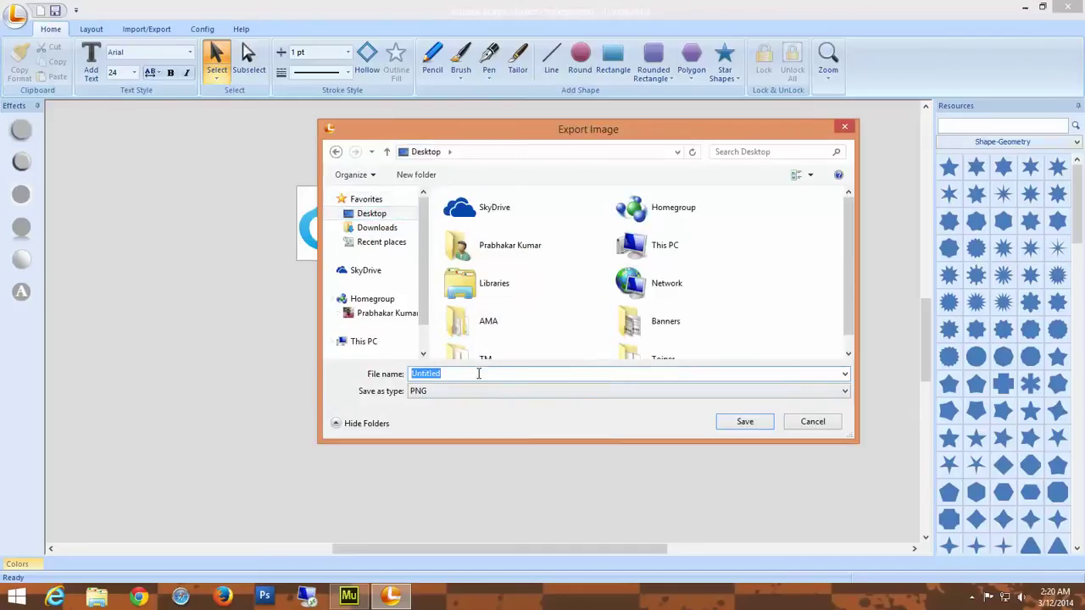
text(Test Logo)
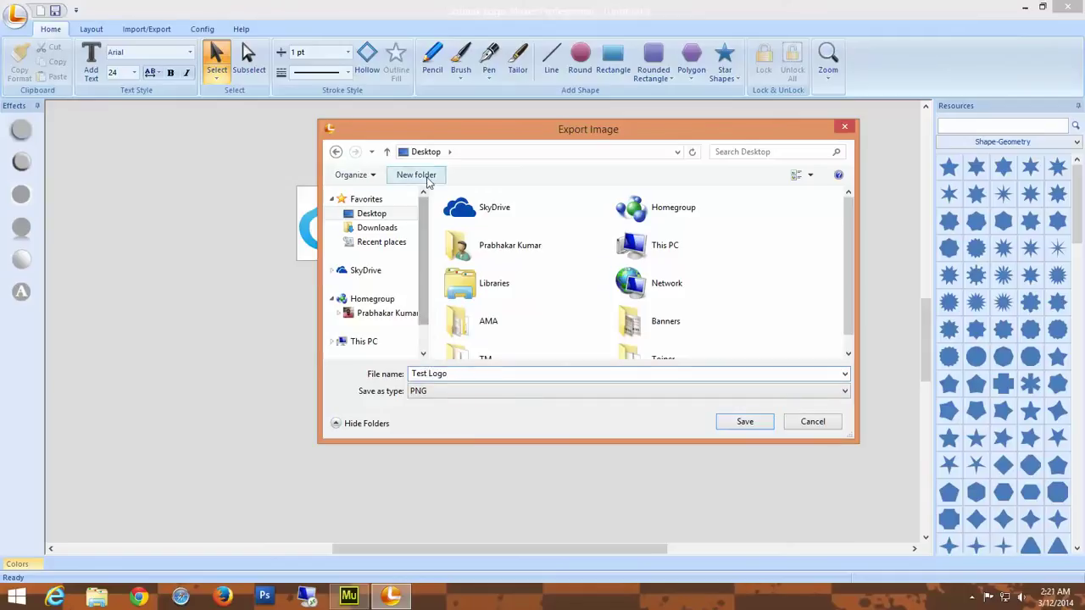
click(416, 174)
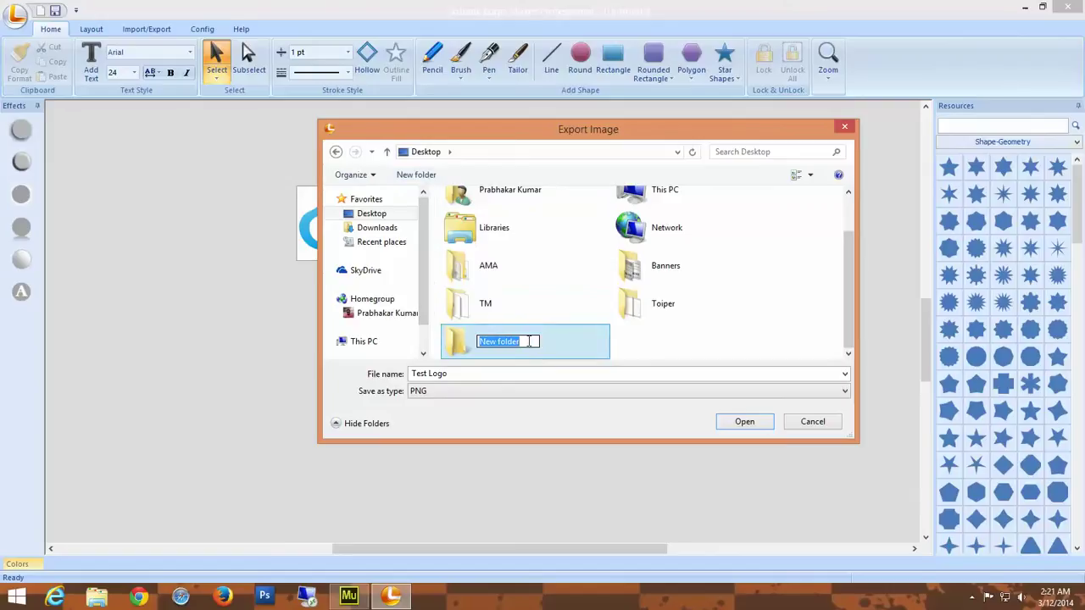
text(Test)
key(Return)
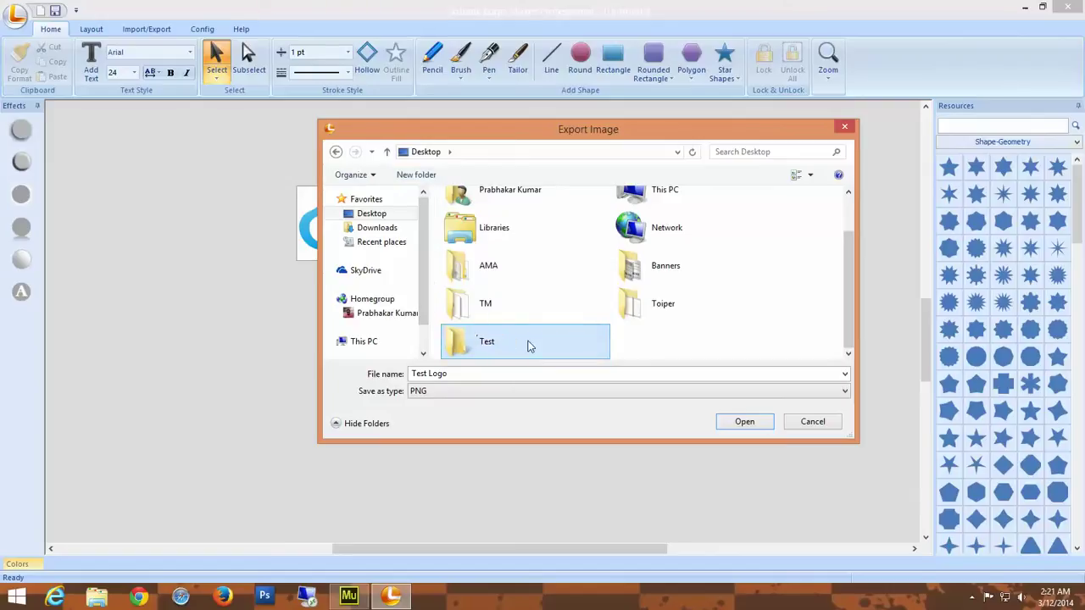
double_click(530, 343)
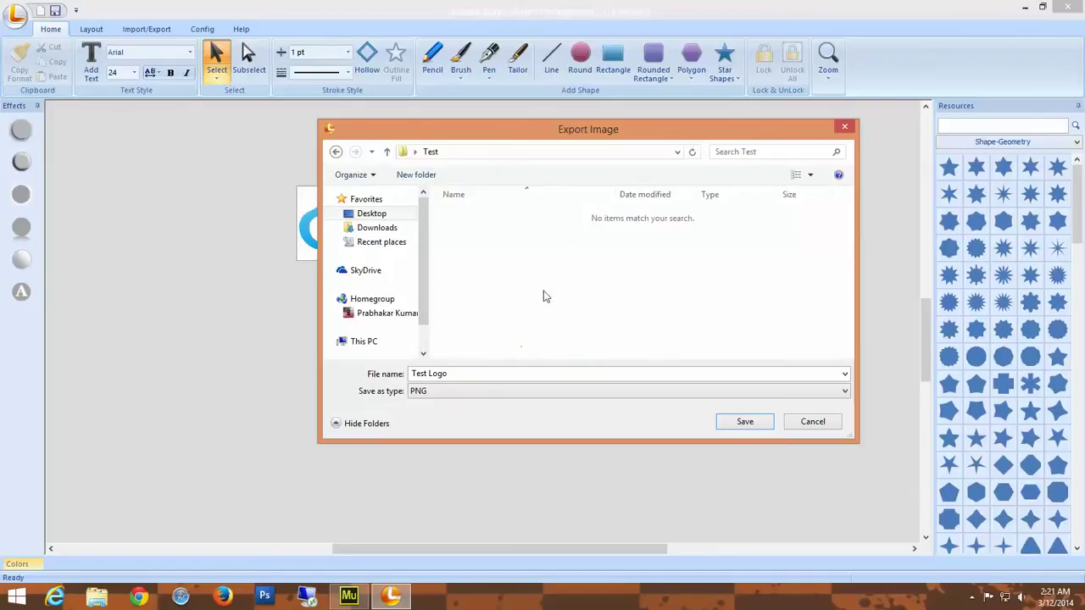
click(749, 424)
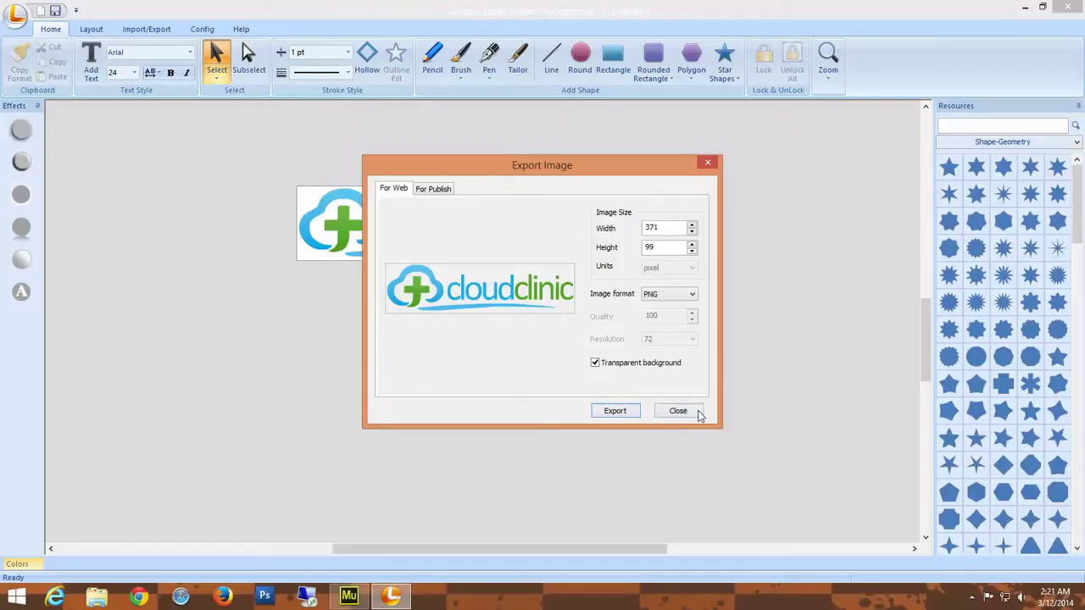
- Finish exporting, quit Sothink Logo Maker Professional and switch back to Adobe Muse
click(698, 414)
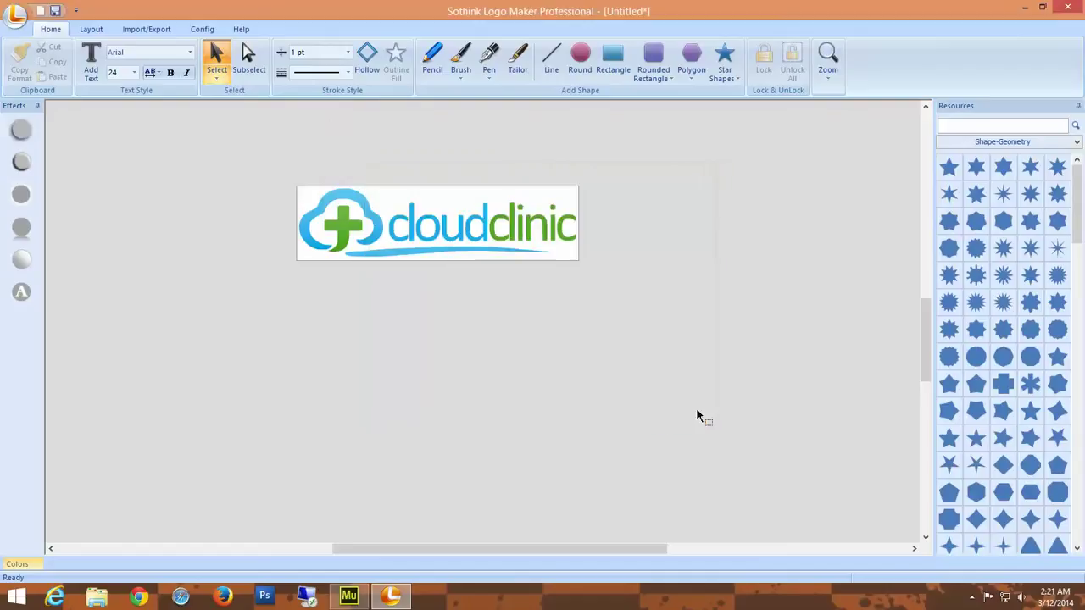
click(1066, 7)
click(563, 333)
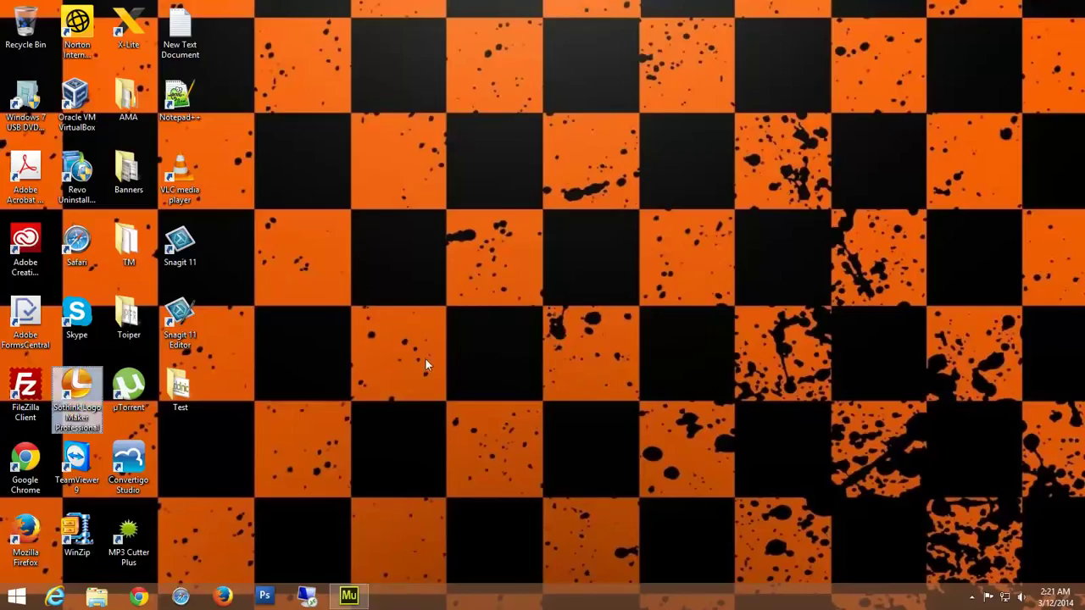
click(348, 596)
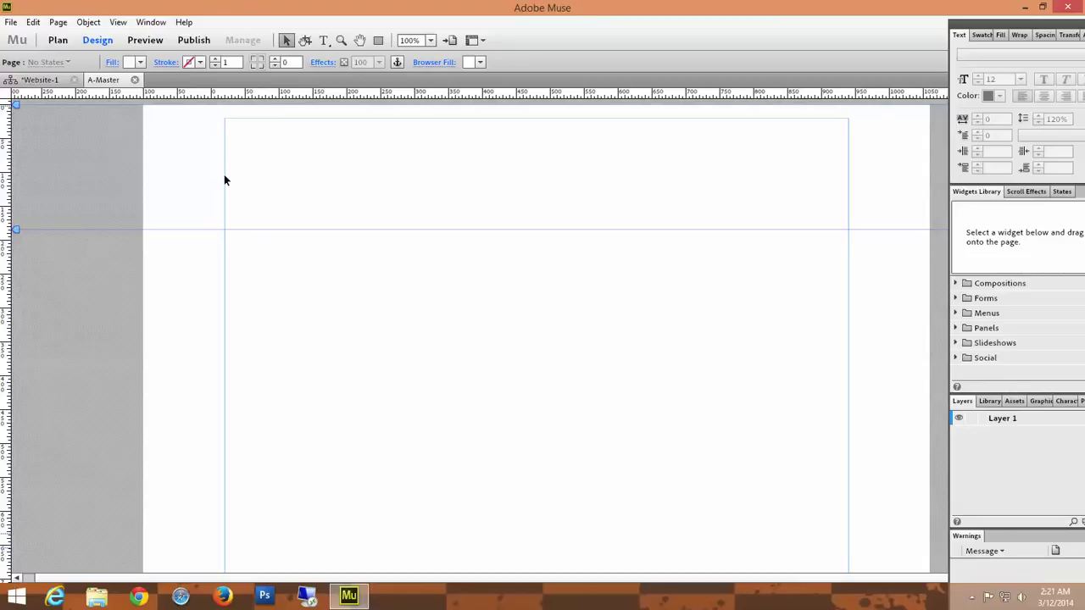
- Place Test Logo from the Desktop's Test folder on A-Master and move it to the header's left edge, about X -100, Y 43
click(10, 22)
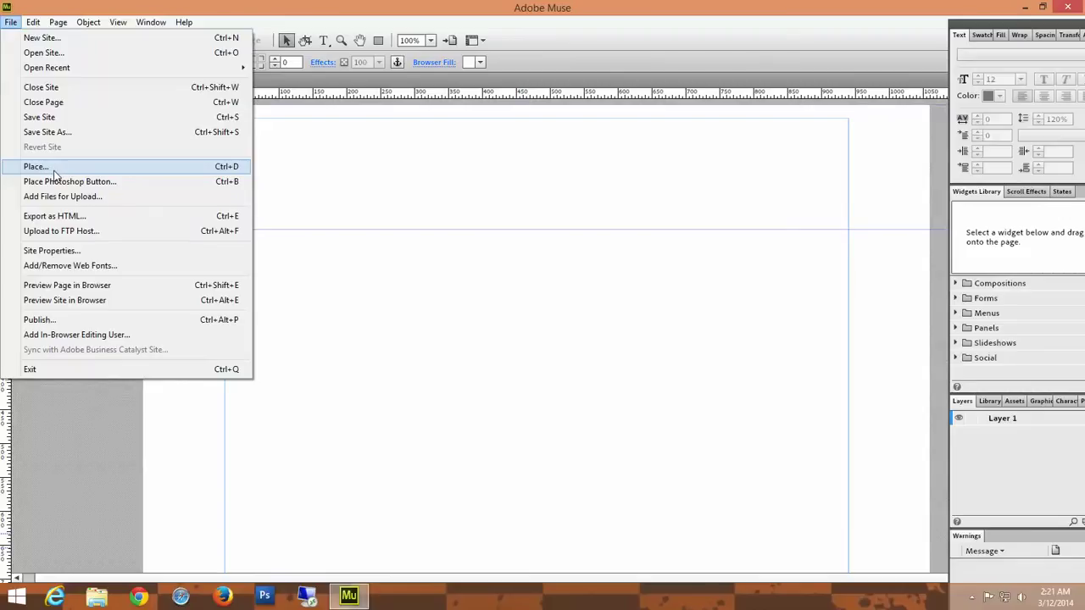
click(450, 319)
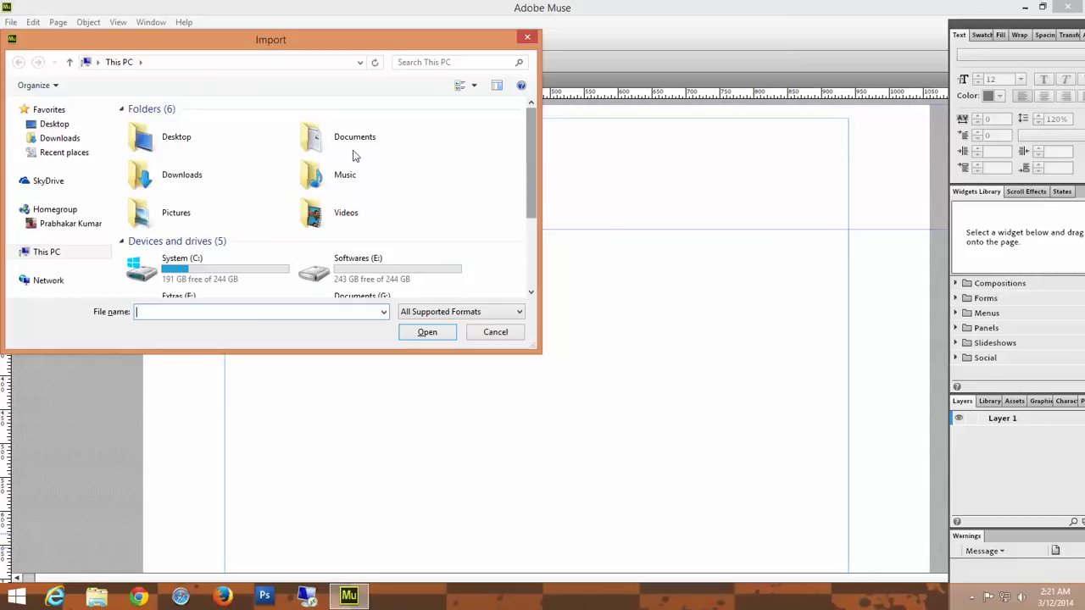
click(66, 126)
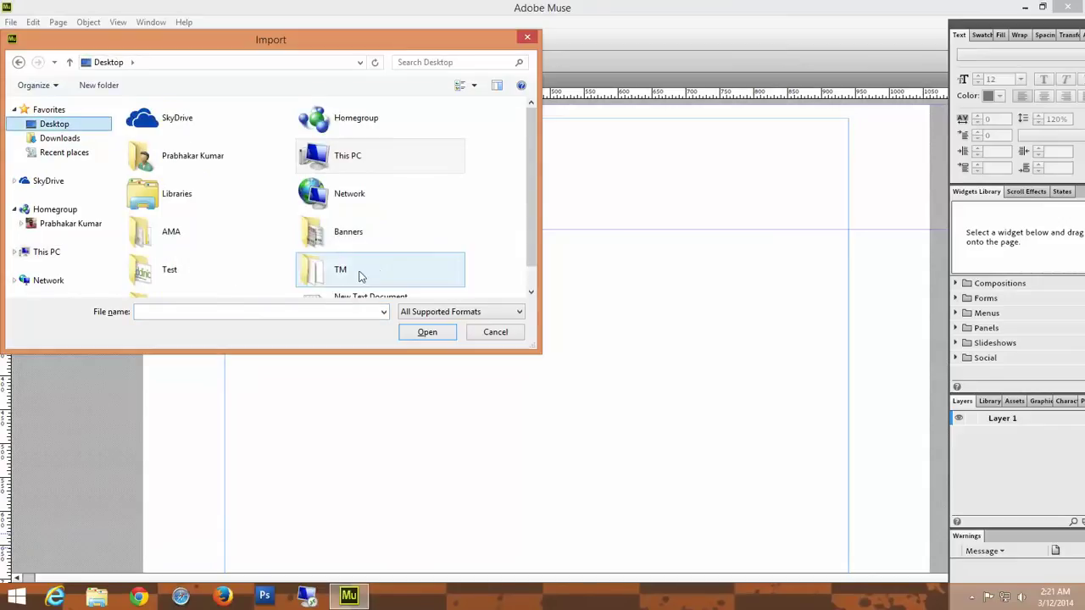
double_click(187, 279)
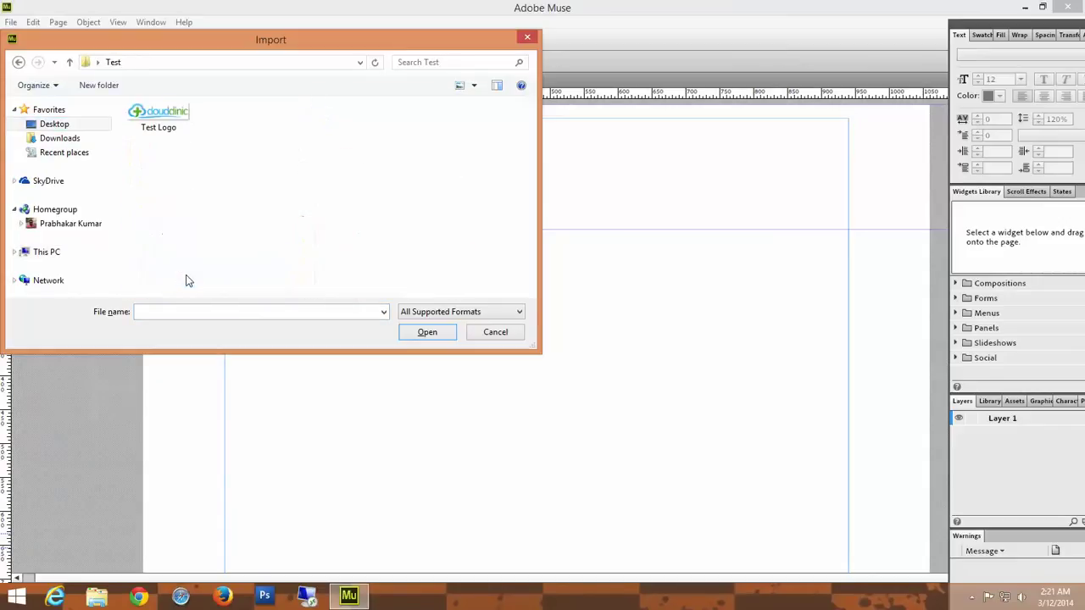
double_click(179, 127)
click(297, 180)
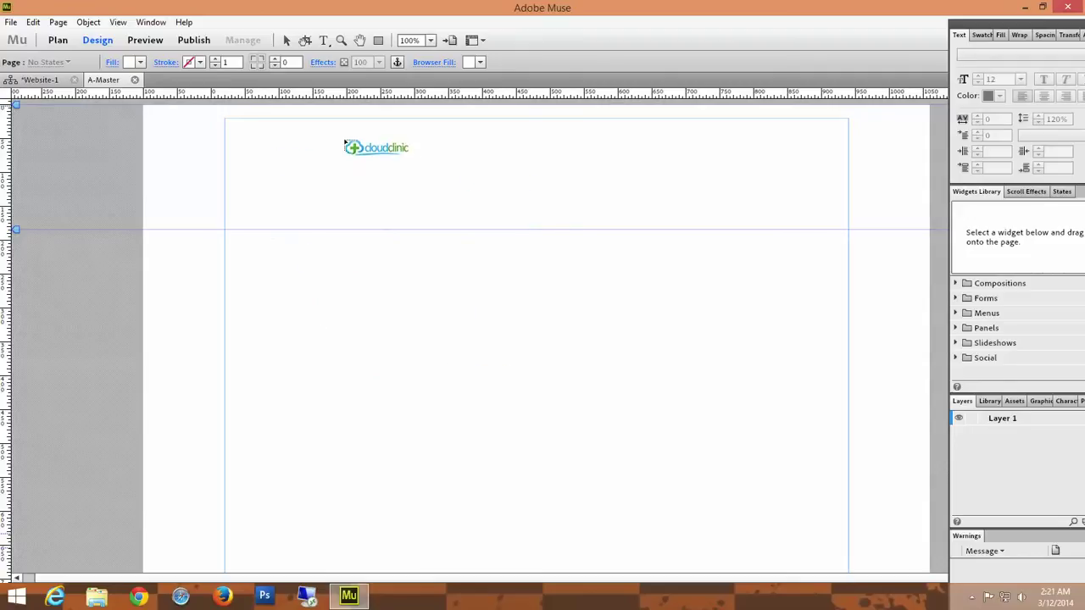
click(351, 190)
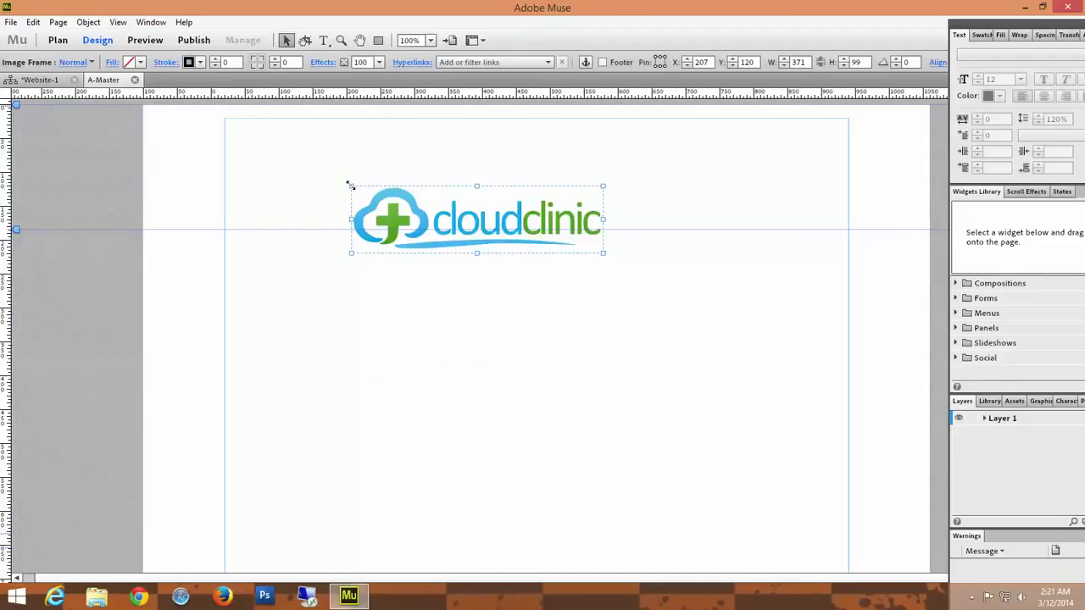
drag(467, 231, 257, 185)
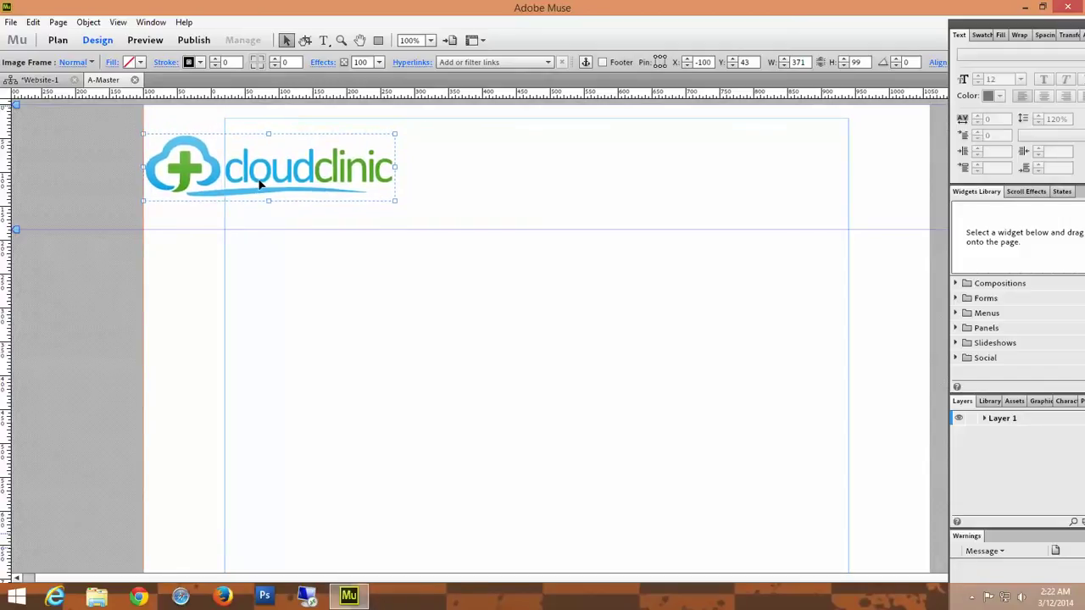
click(413, 364)
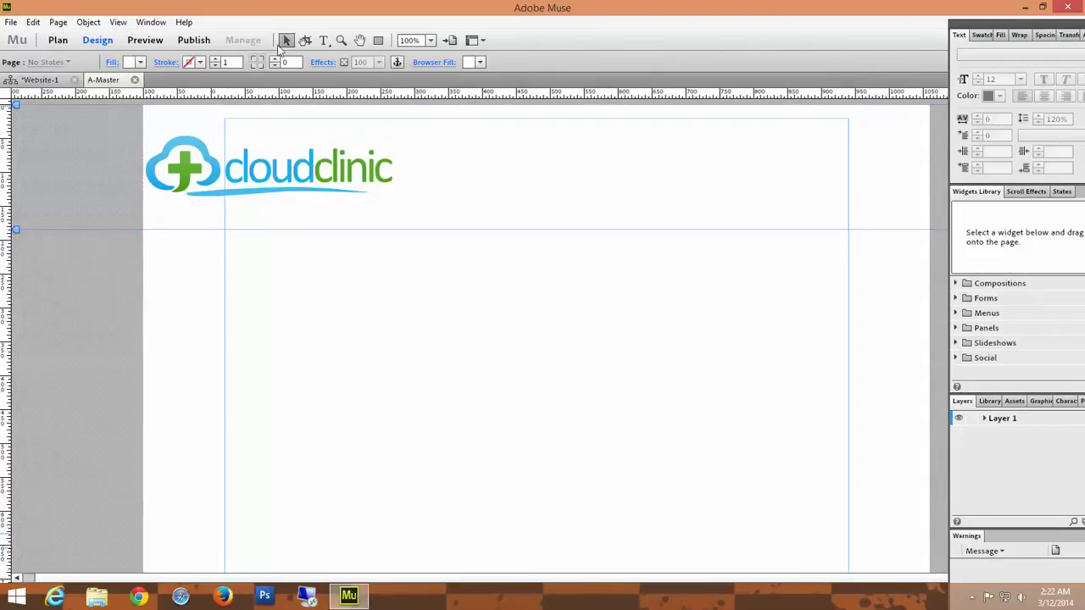
- Add a text frame about 469 by 97 pixels below the header guide and enter "Call" followed by the phone number
click(323, 41)
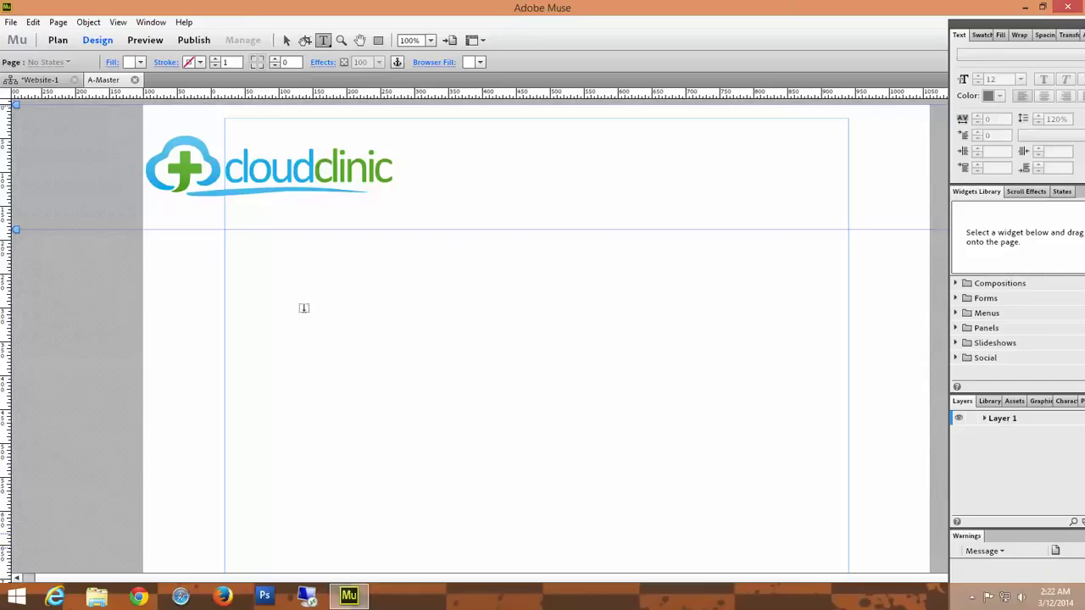
click(312, 261)
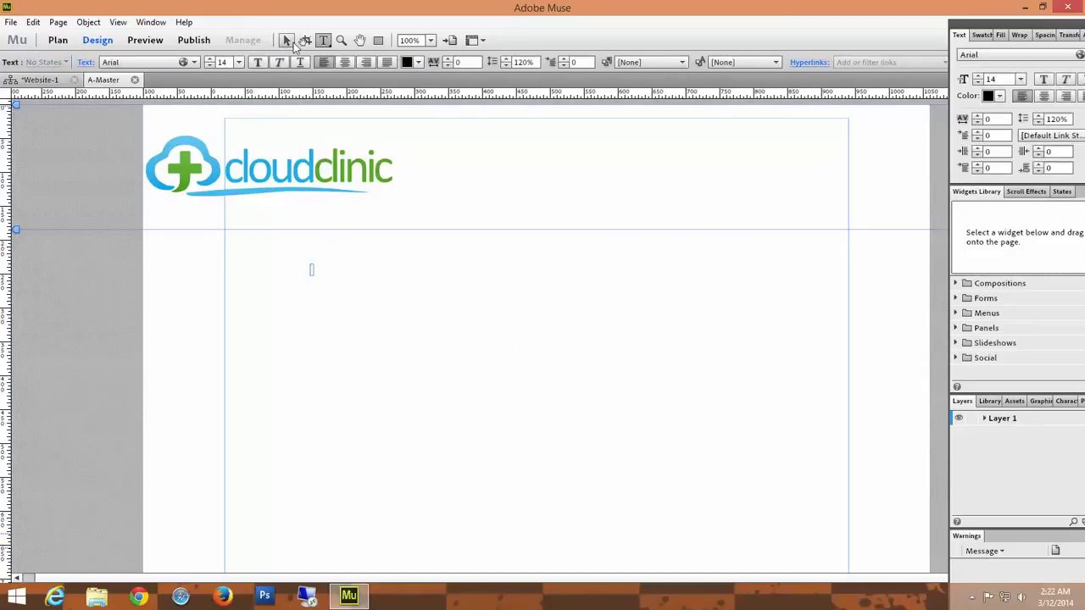
click(286, 41)
drag(313, 268, 560, 269)
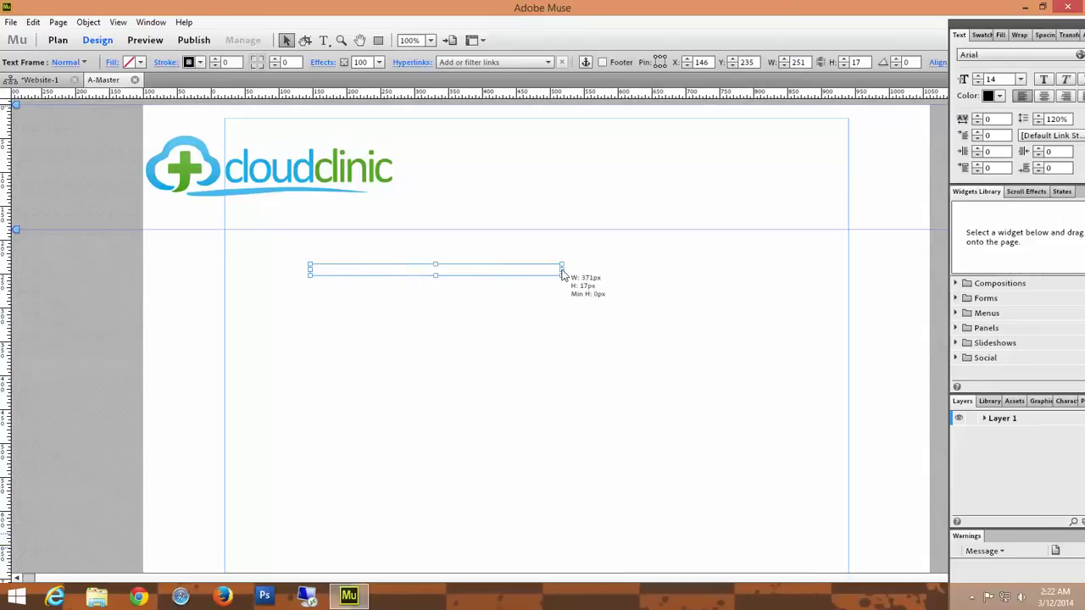
drag(434, 273, 461, 321)
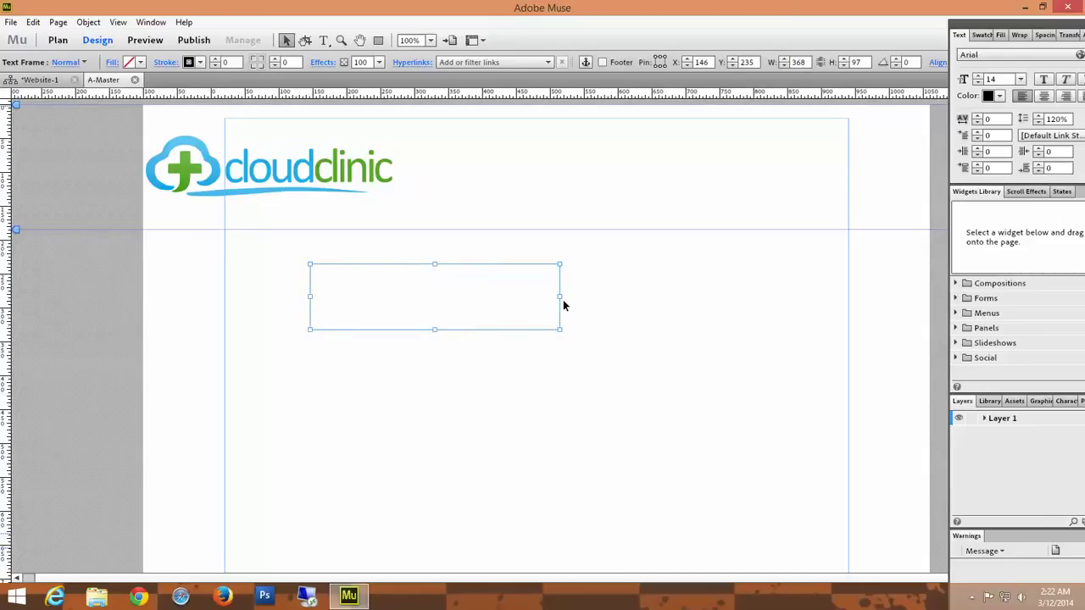
drag(560, 296, 616, 308)
double_click(455, 298)
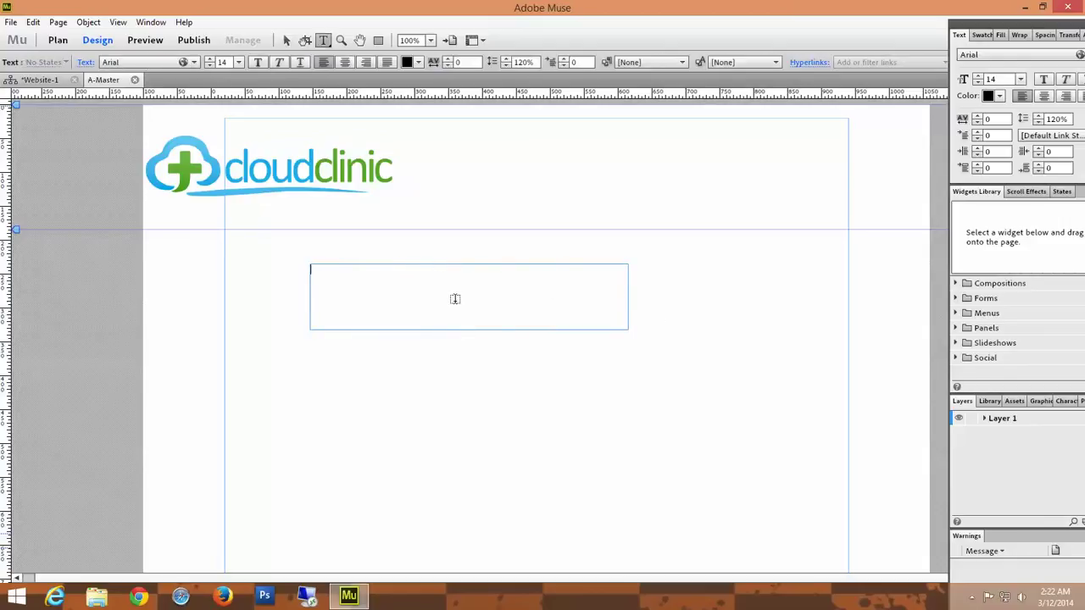
text(Call +1-800-000-0000)
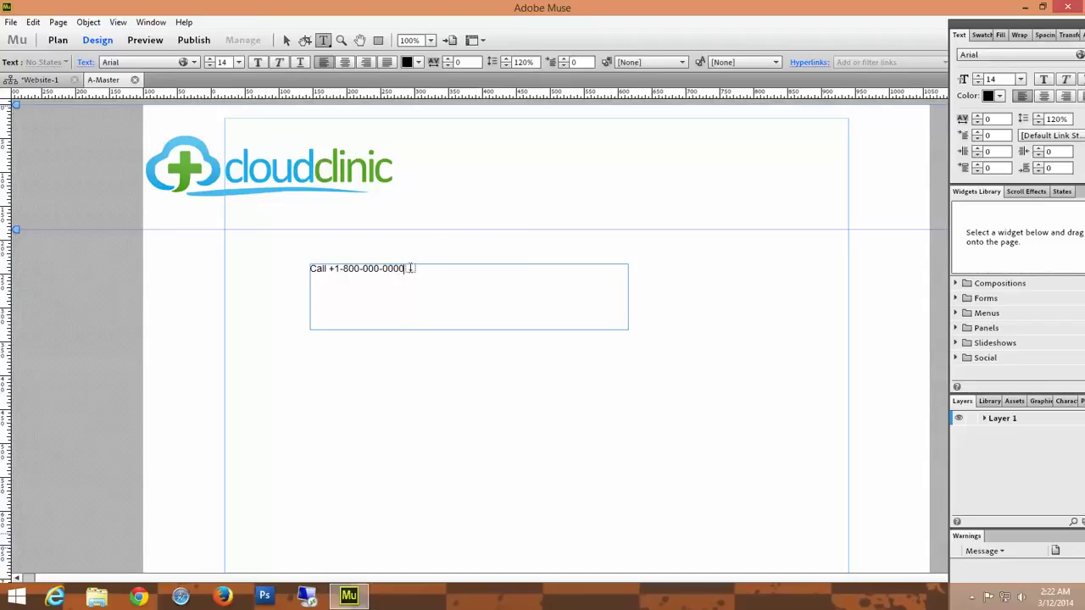
- Format the whole call text in Trebuchet at size 36
drag(410, 267, 302, 267)
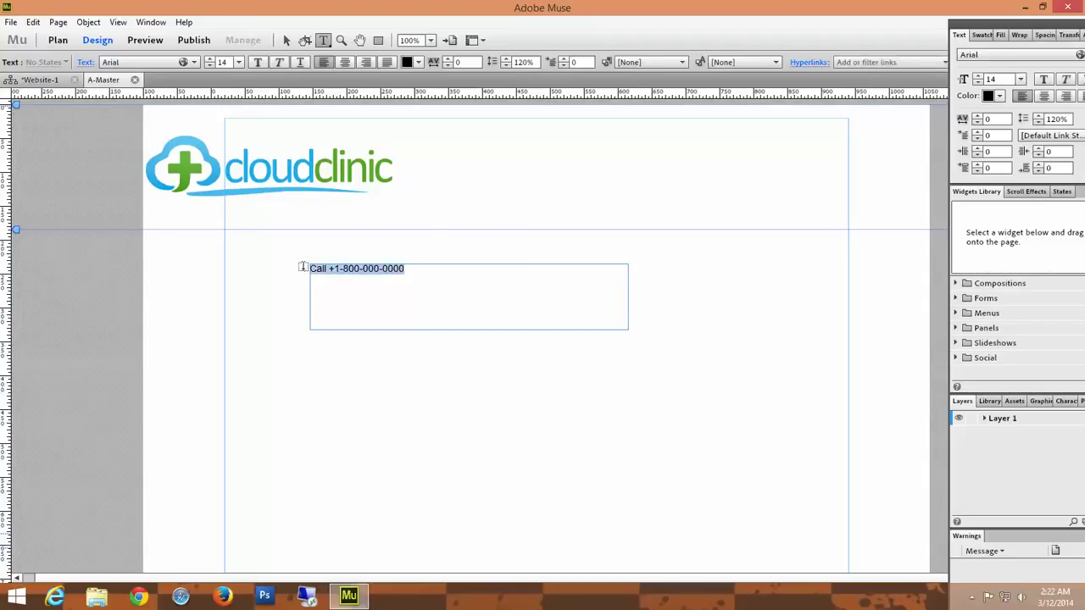
click(238, 64)
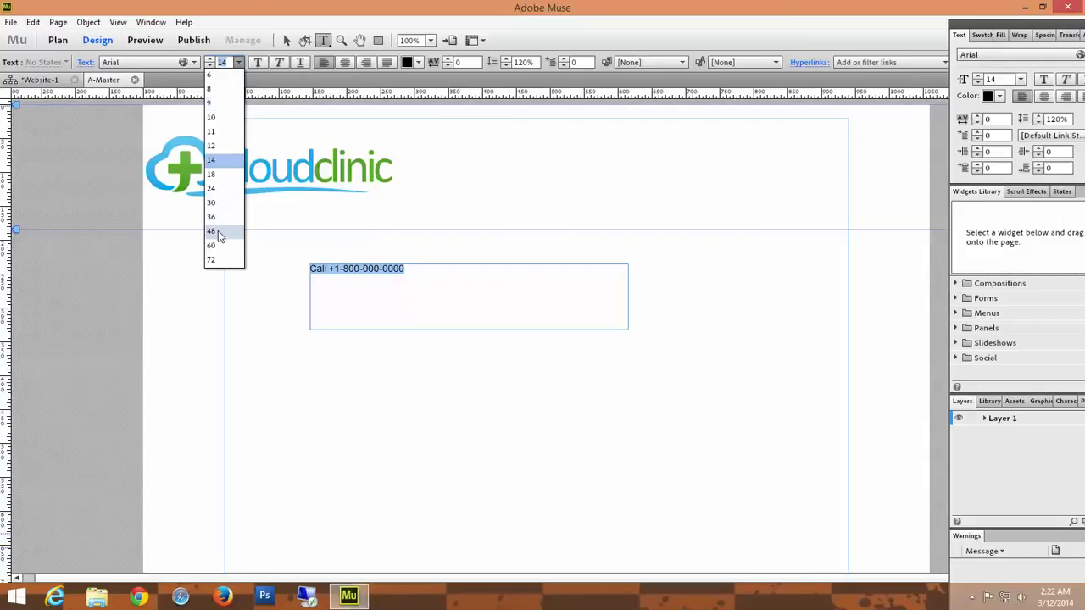
click(212, 203)
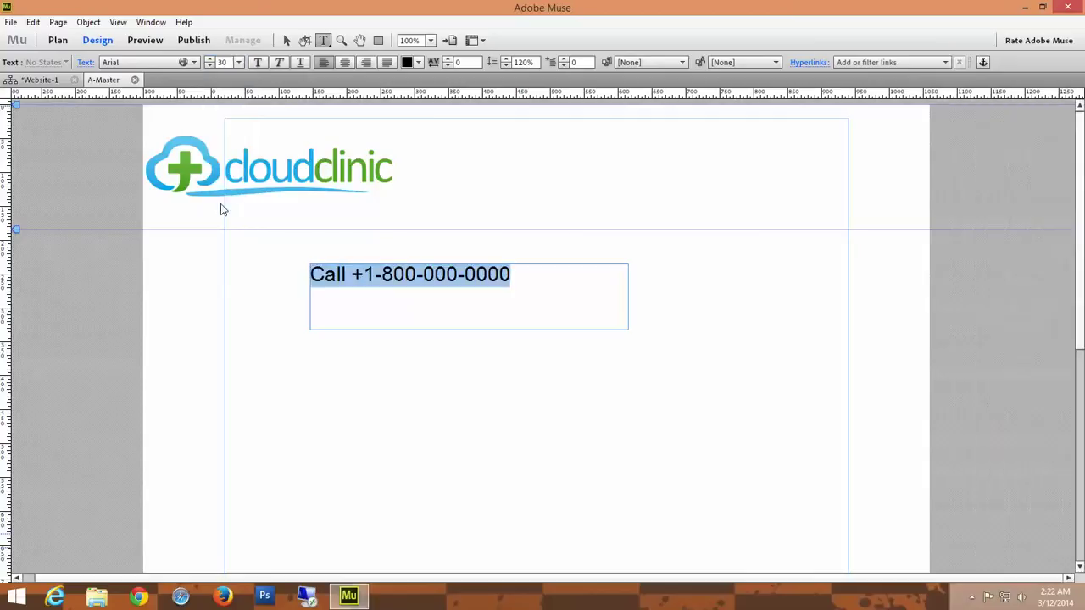
click(238, 63)
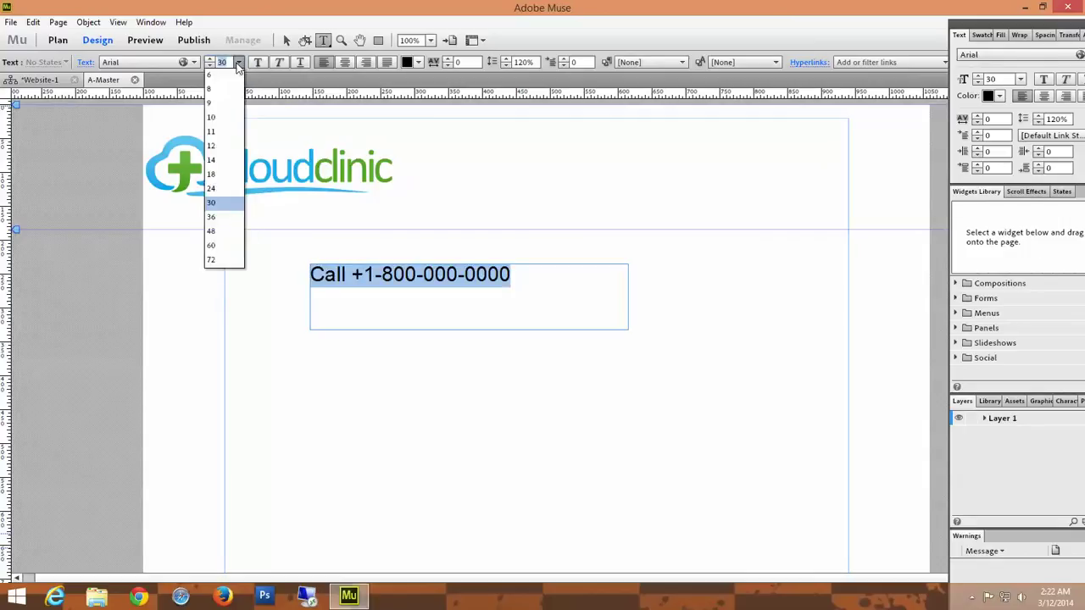
click(216, 217)
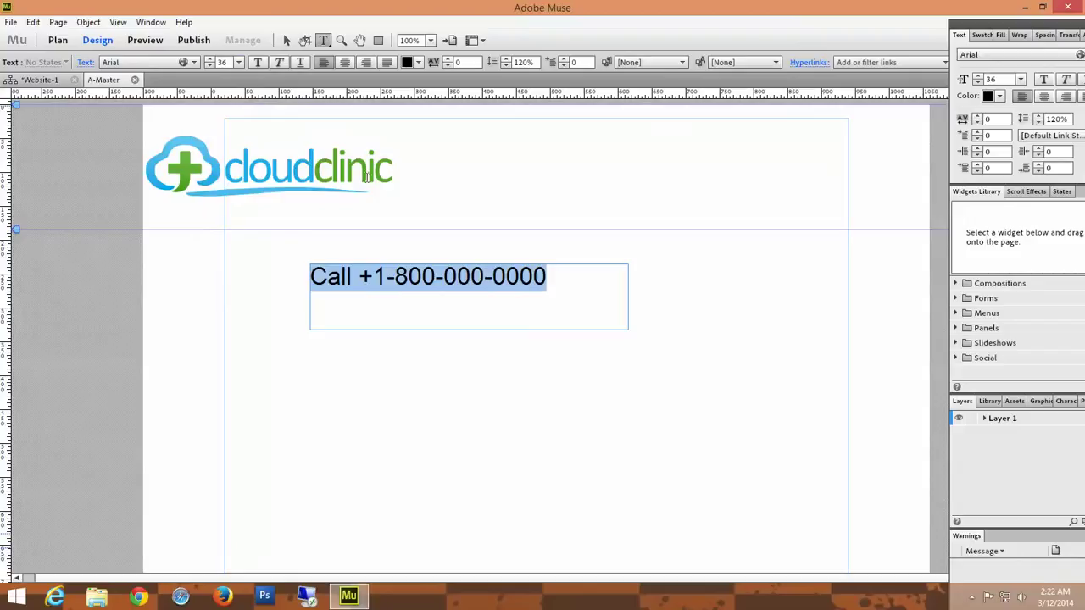
click(155, 61)
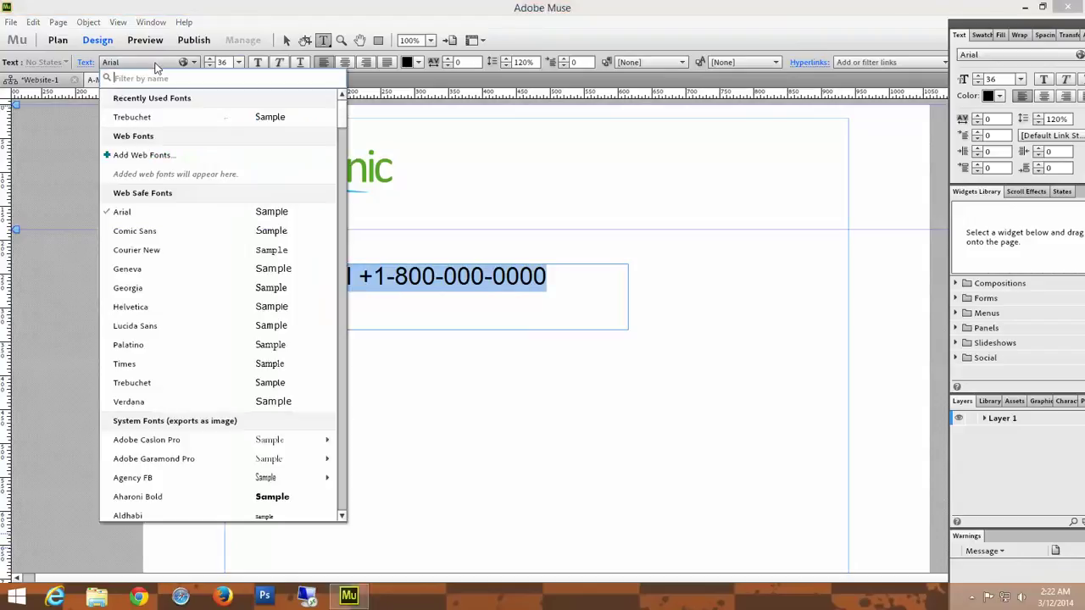
click(144, 119)
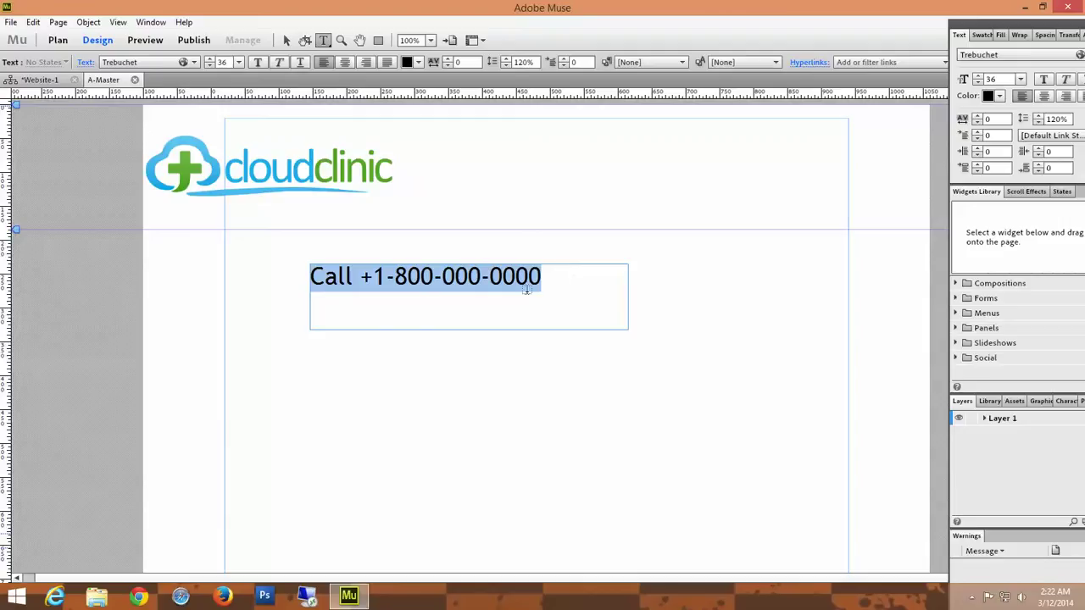
- Shrink the call text frame to about 389 by 43 pixels and move it to the header's right side, about X 653, Y 77
click(287, 40)
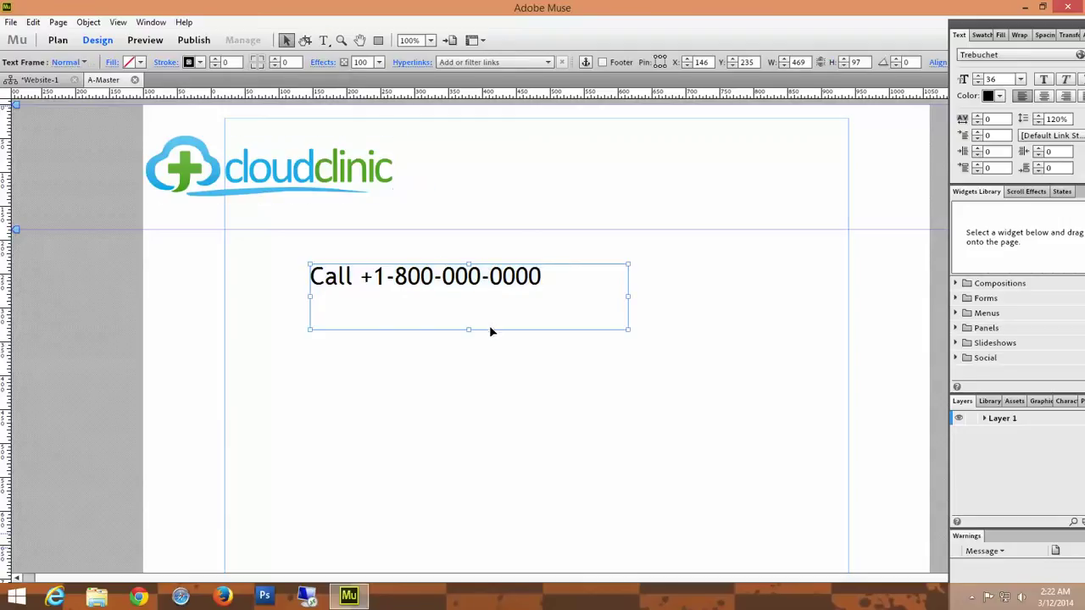
drag(469, 329, 468, 293)
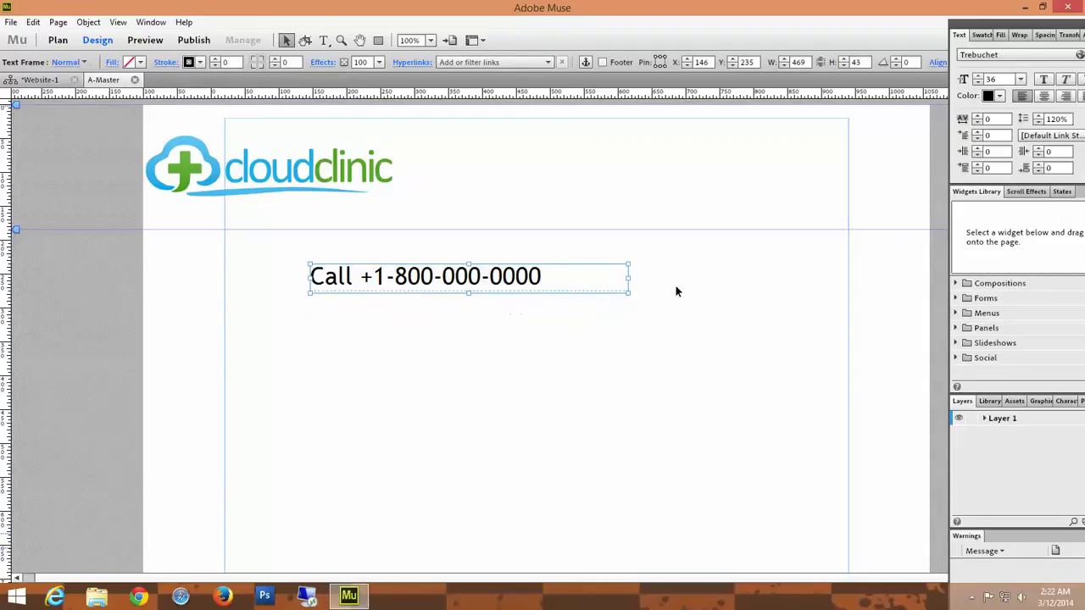
drag(627, 277, 574, 278)
drag(469, 282, 810, 173)
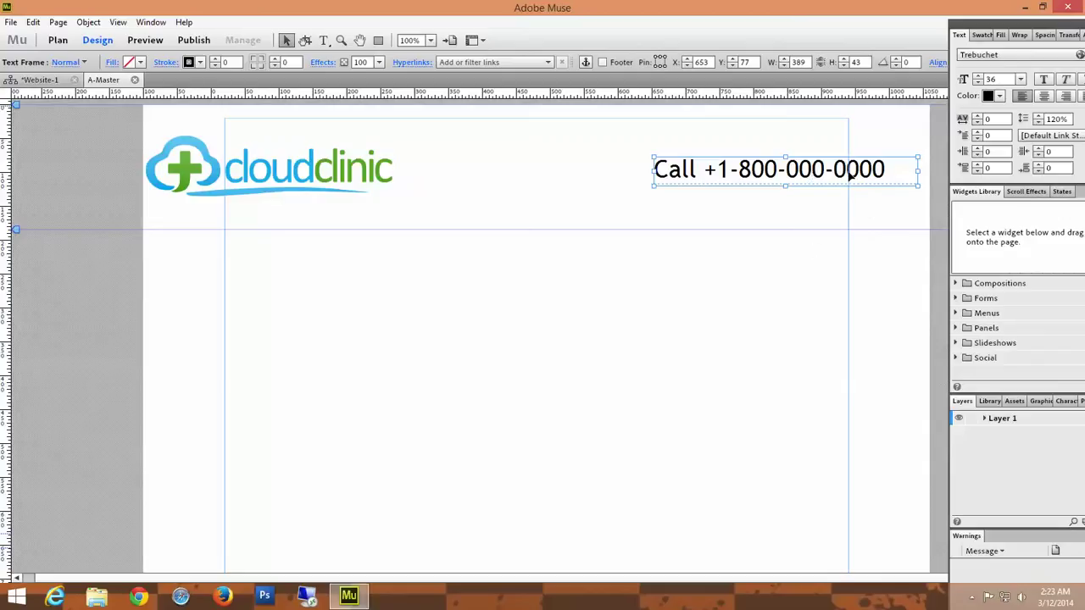
- Move the call text frame to the page's right edge, level with the logo, at about X 671, Y 71
mouse_move(850, 173)
mouse_down()
mouse_move(878, 173)
mouse_move(864, 174)
mouse_up()
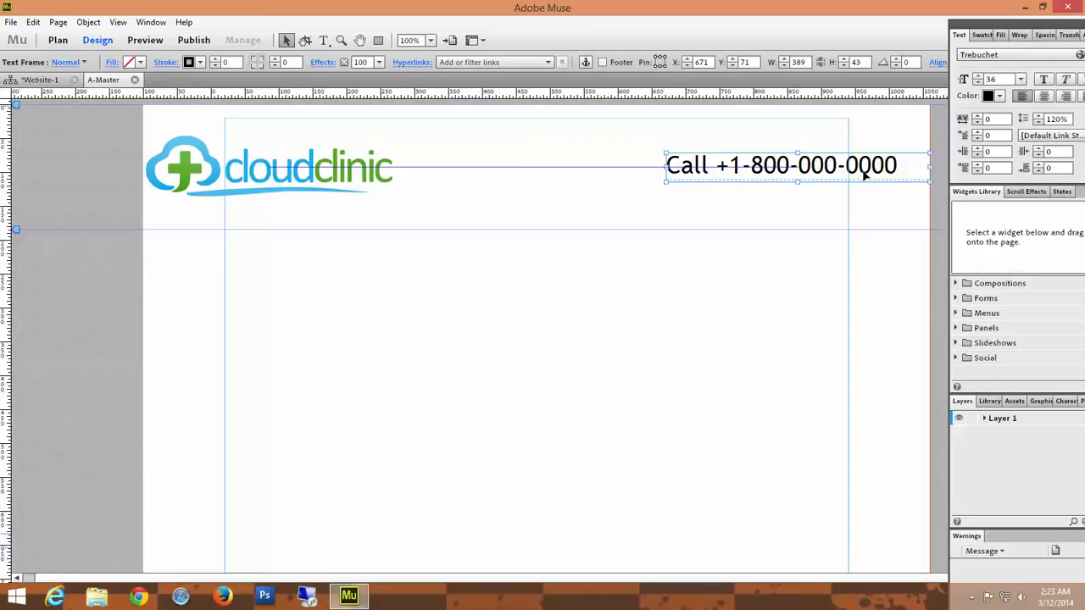
click(791, 332)
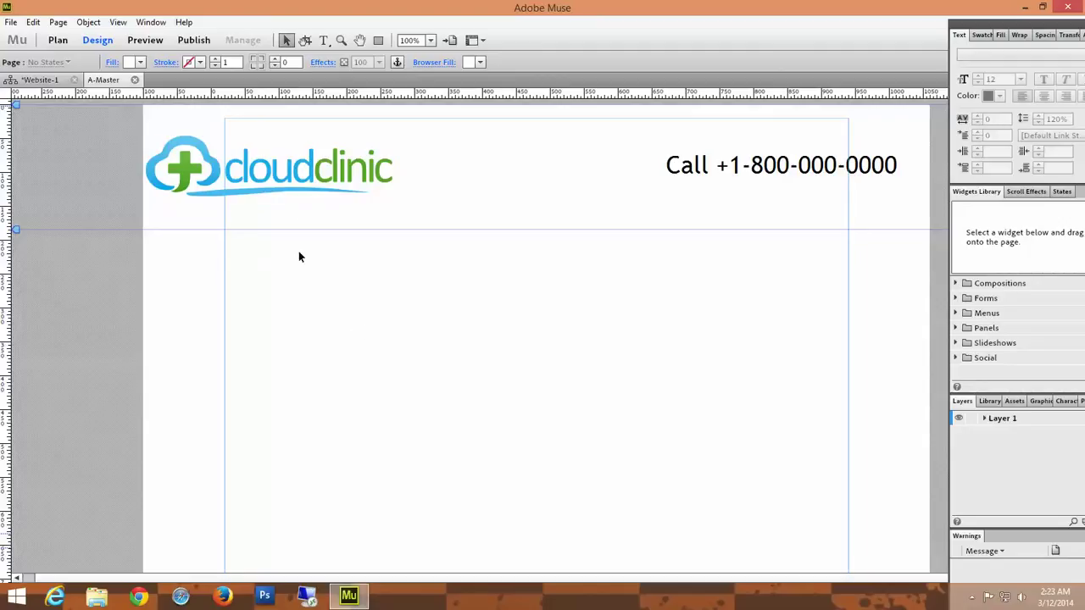
- Add a grey 7F7F7F shadow with 30 opacity to the cloudclinic logo
click(284, 181)
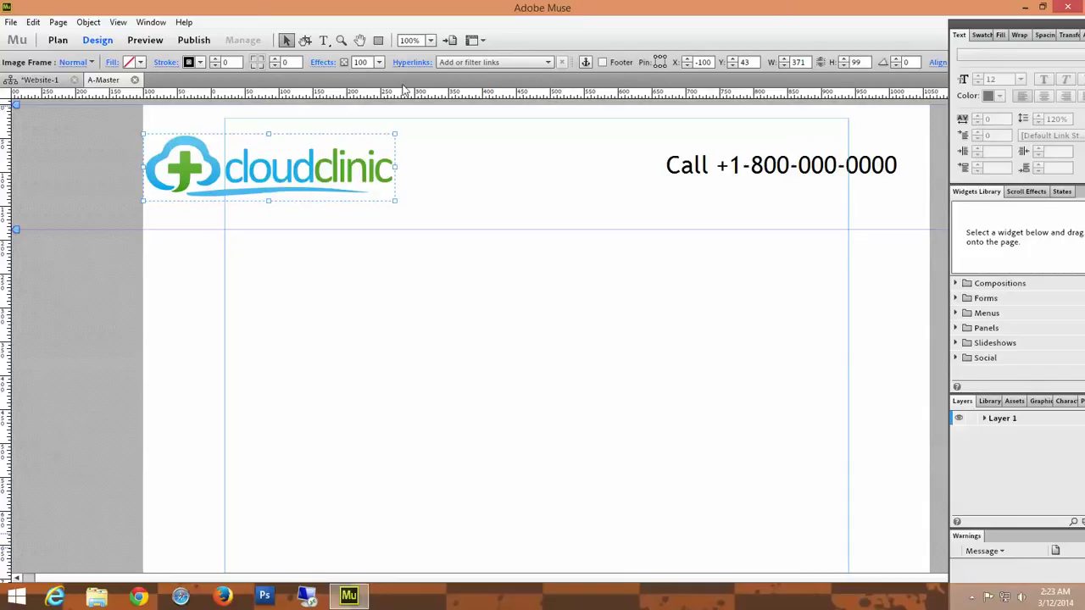
click(325, 63)
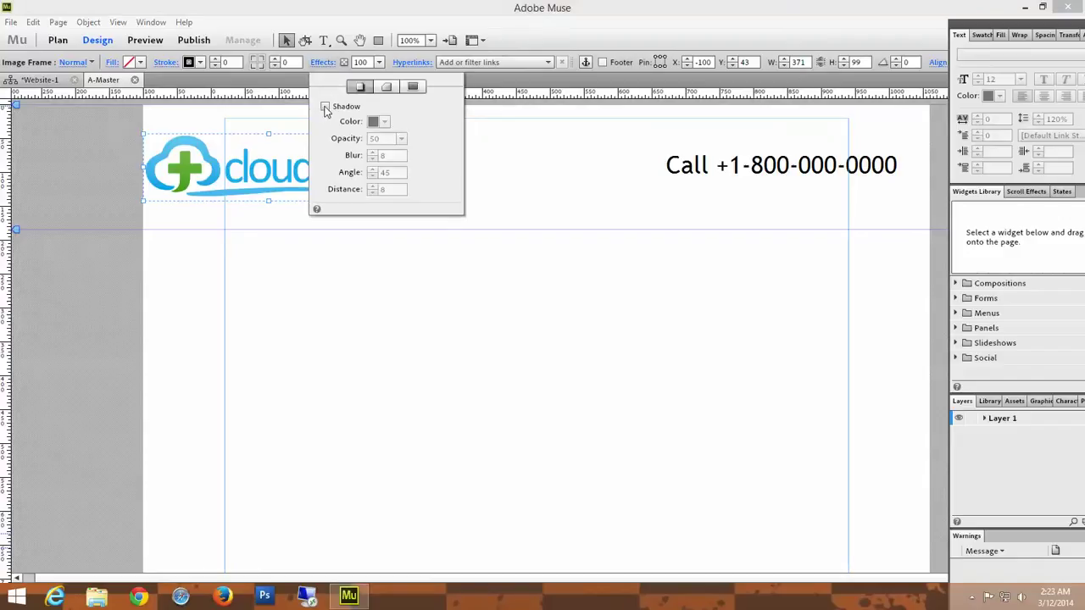
click(325, 107)
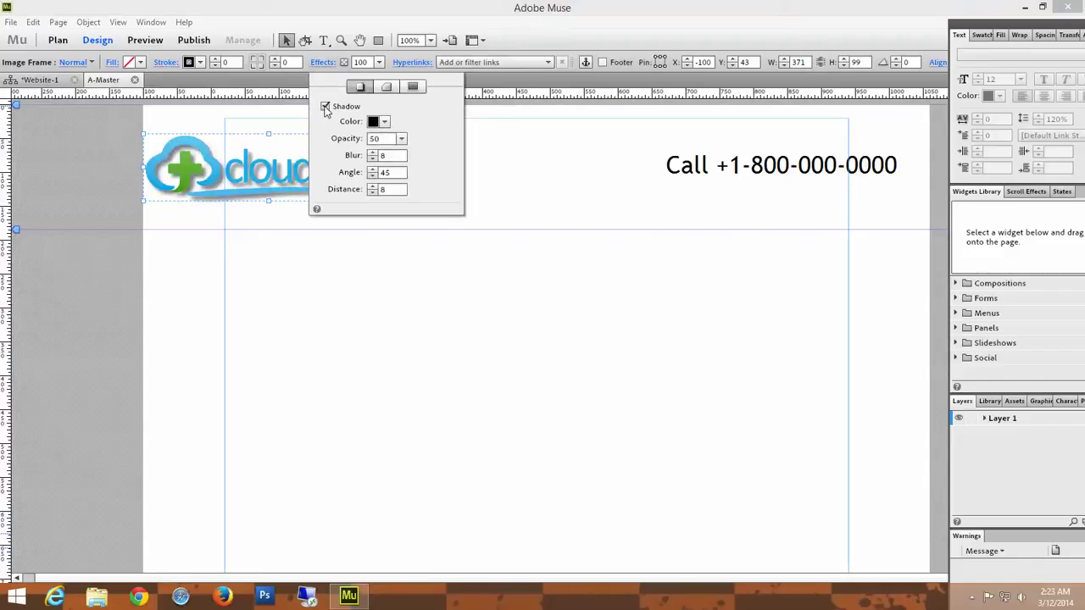
click(381, 123)
click(393, 163)
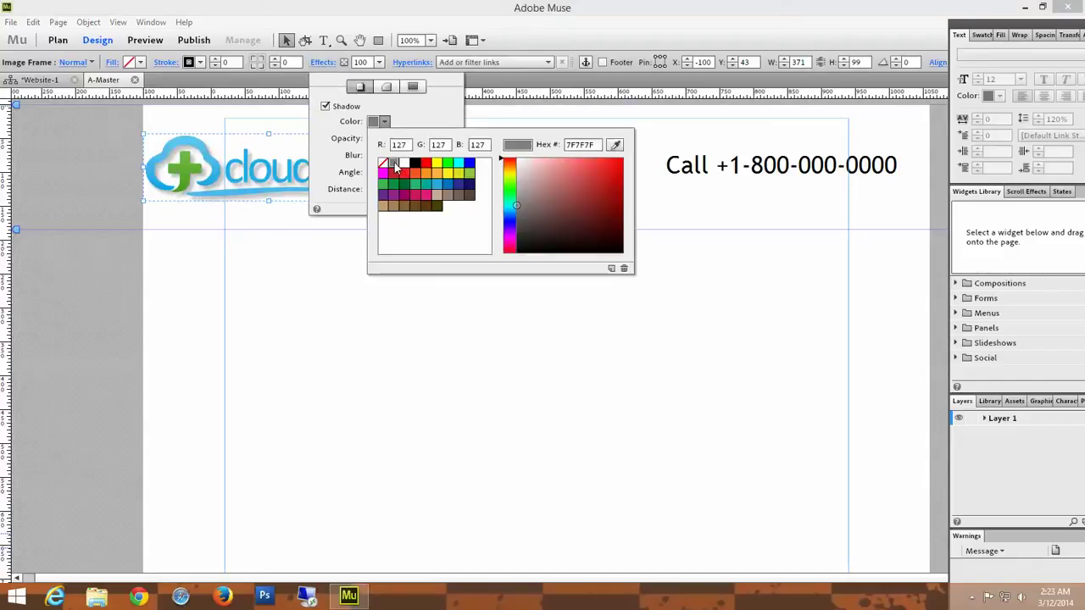
click(368, 285)
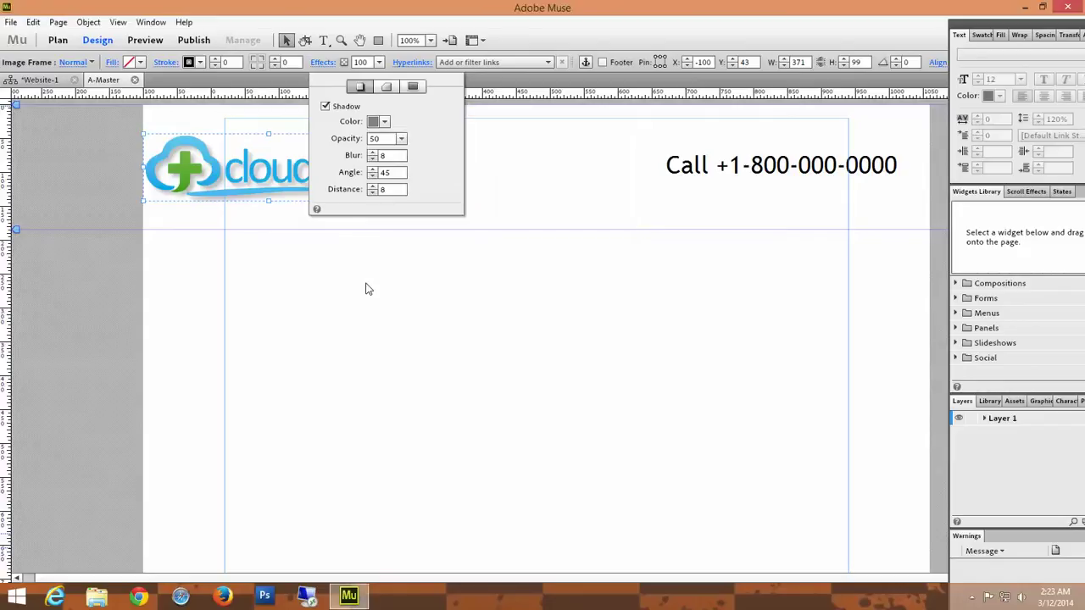
click(400, 139)
drag(404, 154, 394, 159)
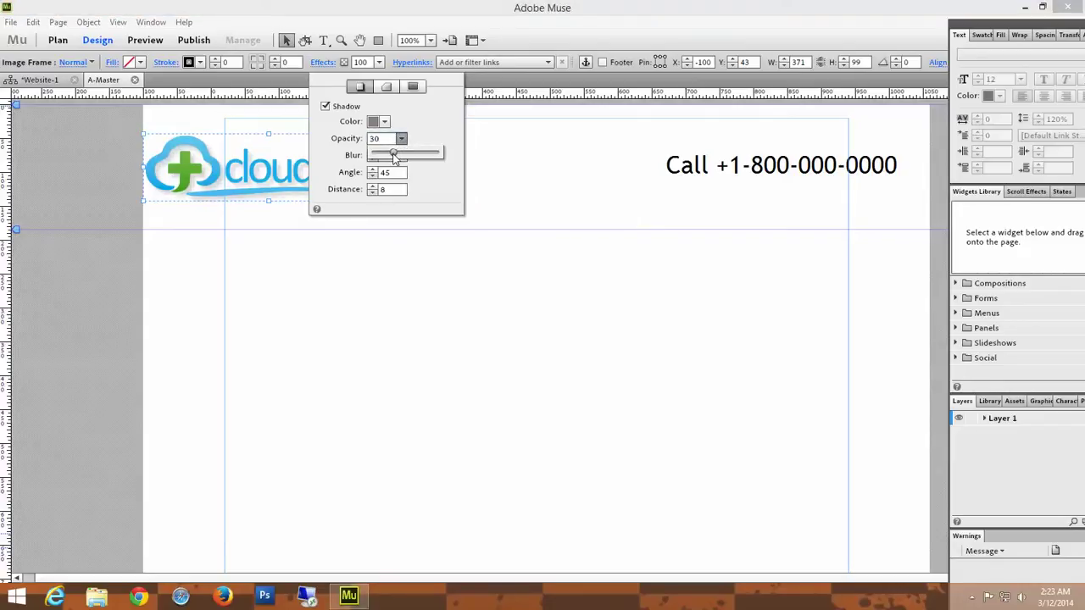
click(378, 280)
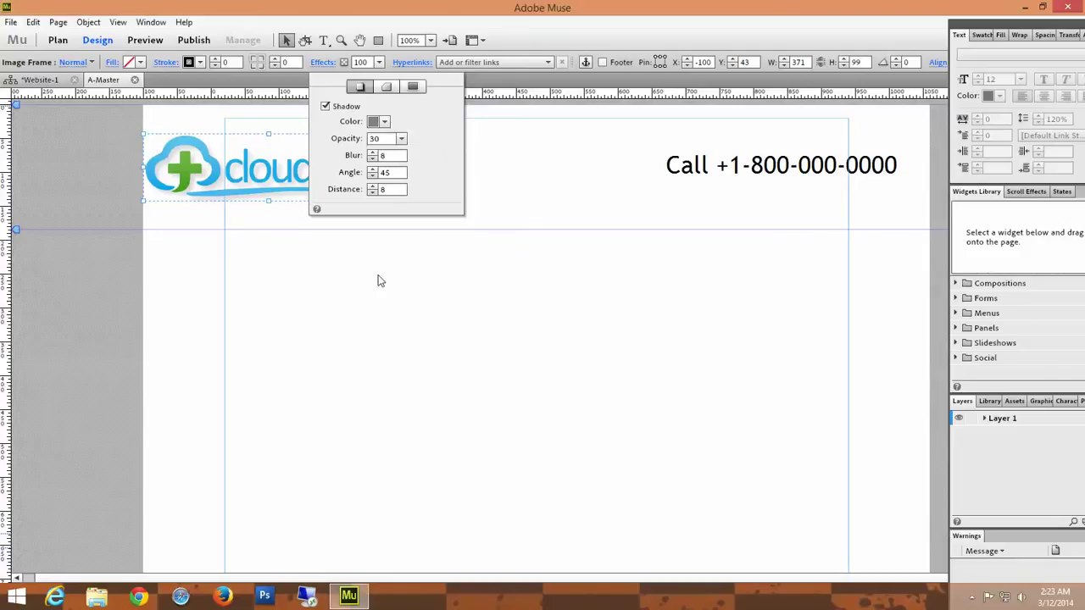
- Set the logo shadow's angle to 41 and fine-tune its distance
click(372, 175)
click(372, 175)
click(373, 176)
click(373, 176)
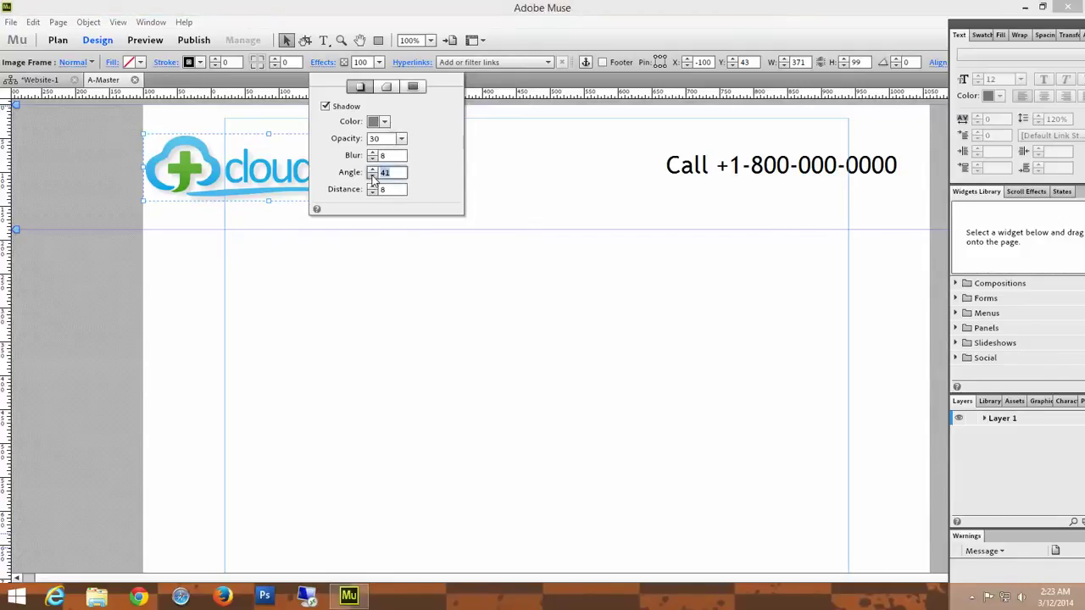
click(372, 186)
click(372, 186)
click(372, 186)
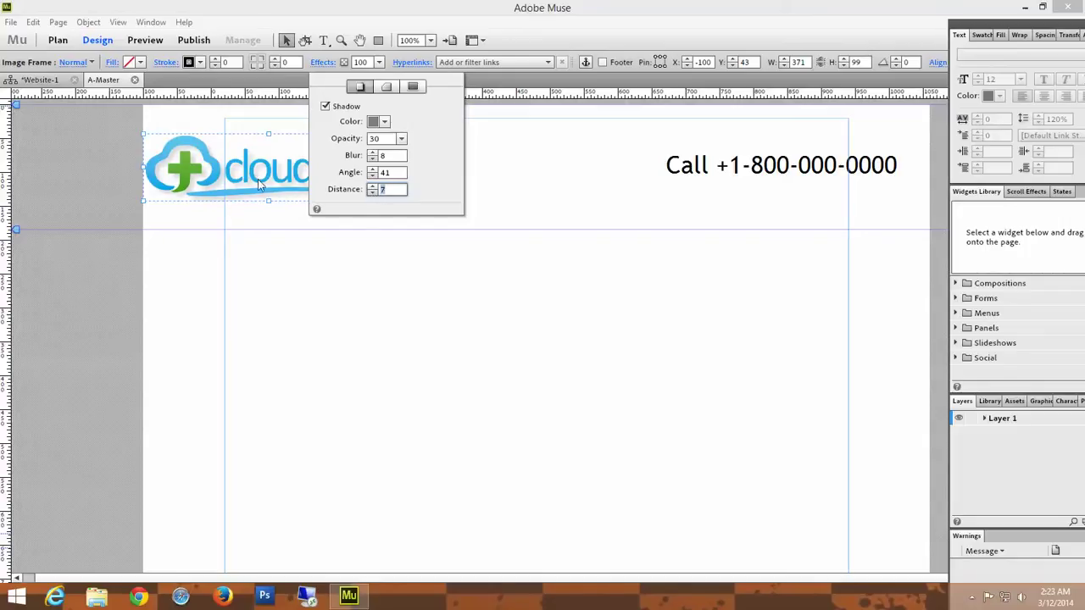
click(372, 186)
click(372, 187)
click(372, 186)
click(372, 193)
click(384, 254)
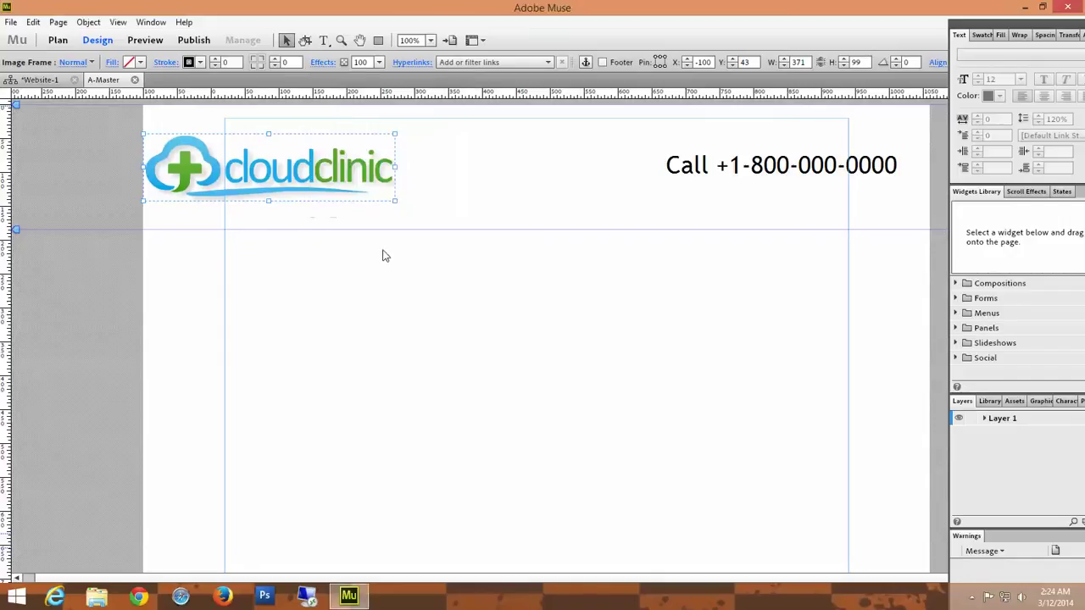
click(458, 339)
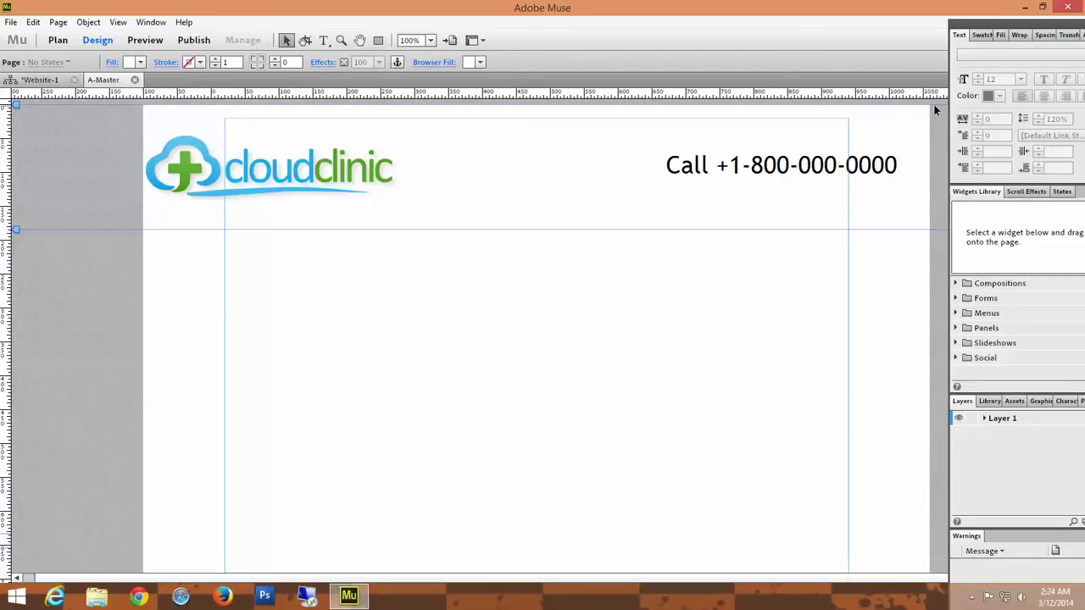
- Draw a thin rectangle about 1160 by 7 pixels across the full page width and place it at the page's top edge, X -100, Y 0
click(379, 42)
mouse_move(246, 260)
mouse_down()
mouse_move(624, 295)
mouse_move(798, 282)
mouse_up()
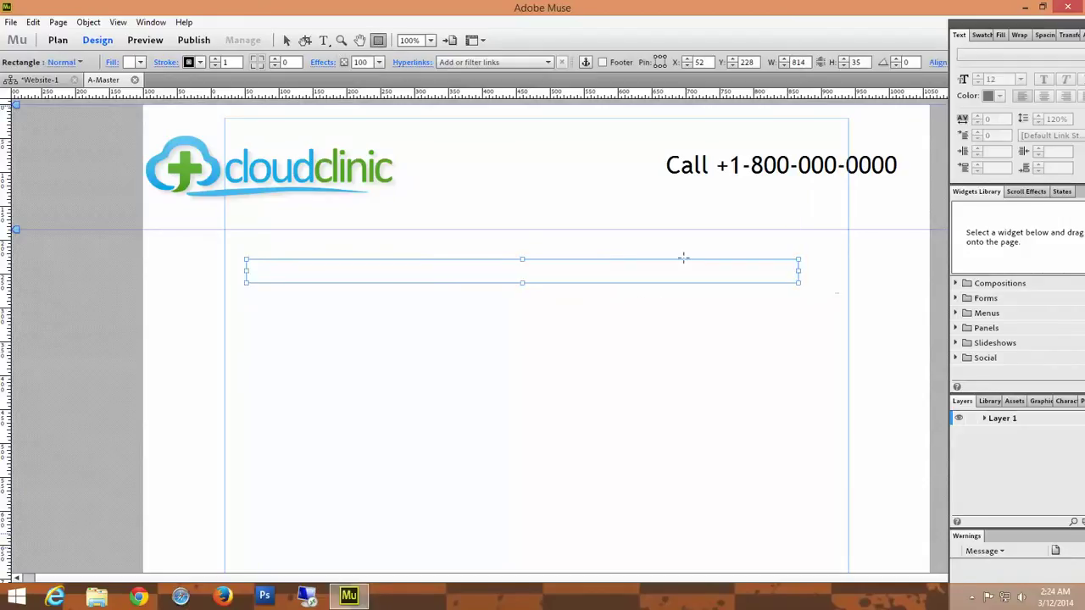
click(286, 40)
drag(522, 282, 530, 264)
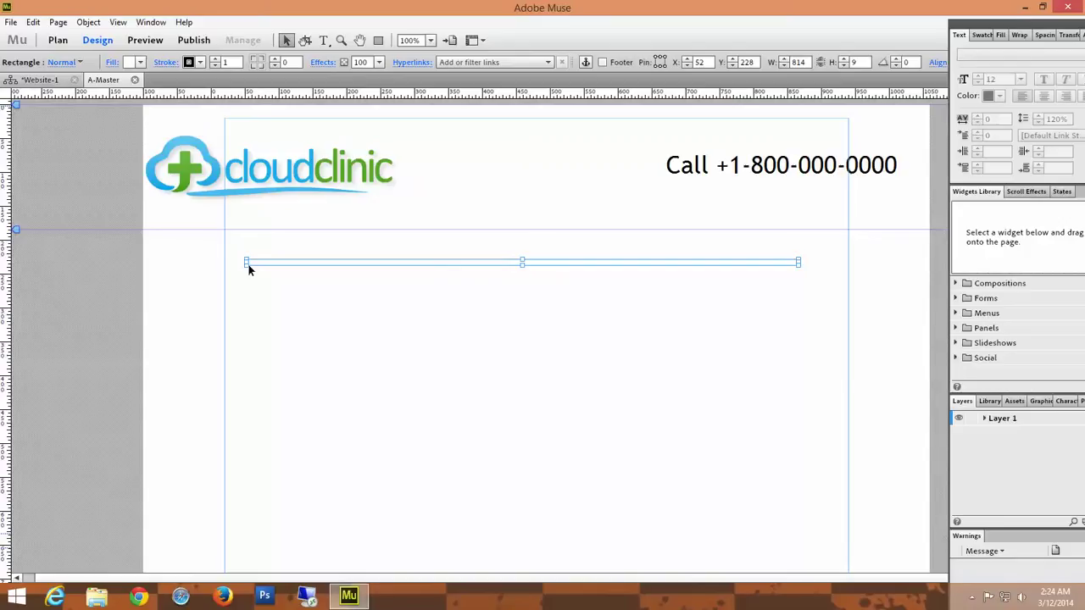
drag(246, 262, 143, 263)
drag(797, 262, 928, 260)
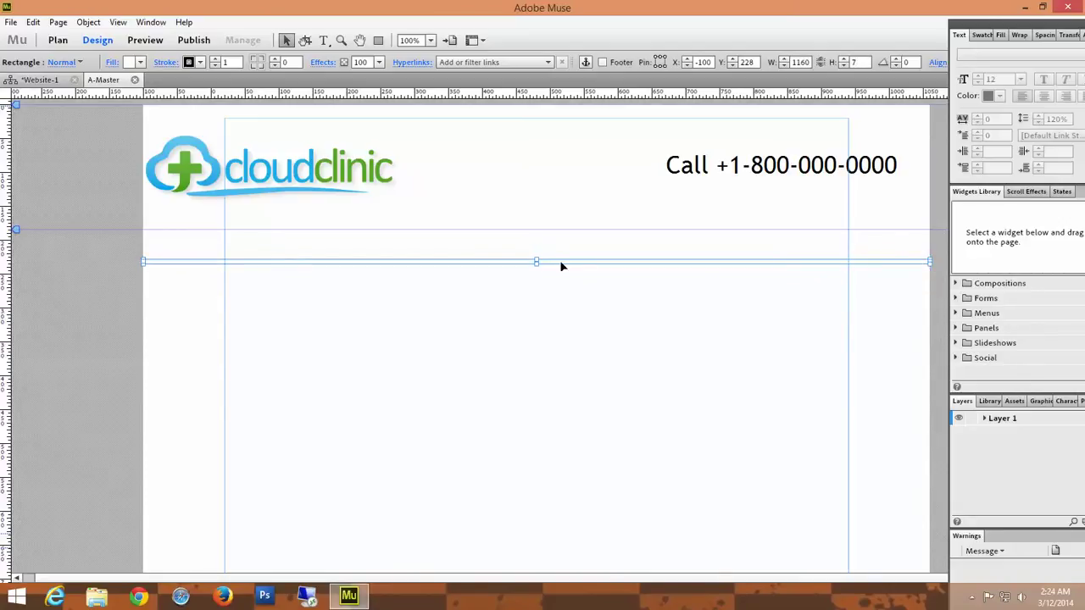
drag(560, 265, 560, 155)
click(571, 215)
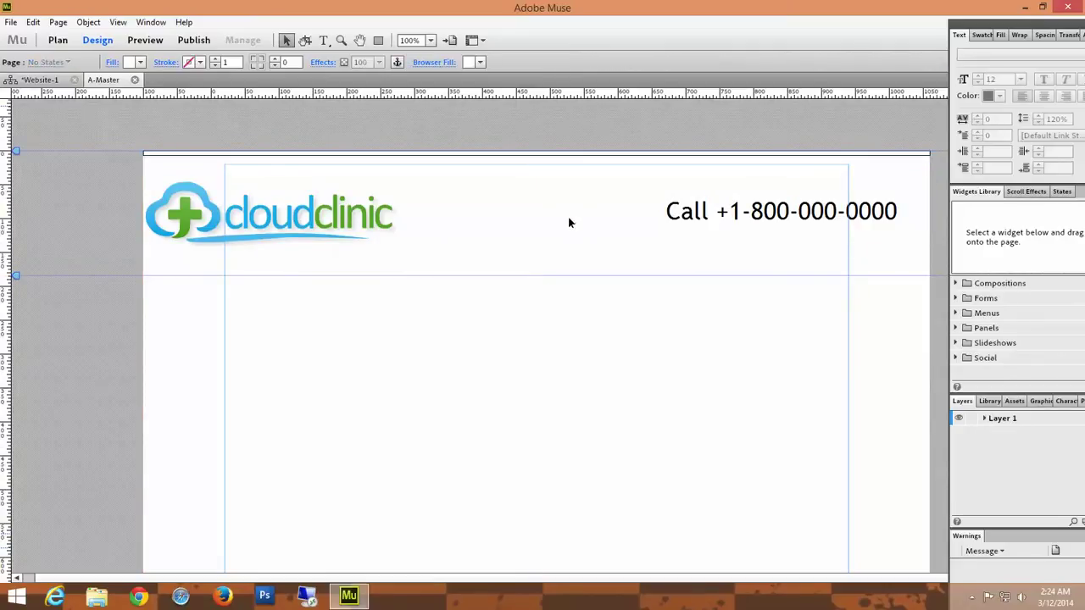
- Remove the stroke from the thin rectangle along the page's top edge
click(504, 154)
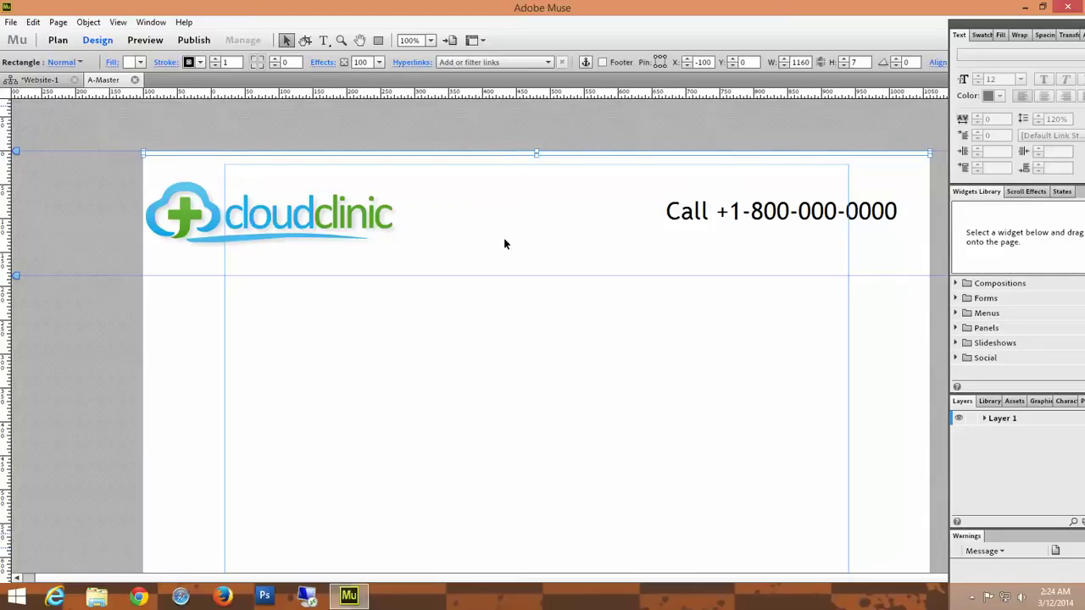
click(200, 63)
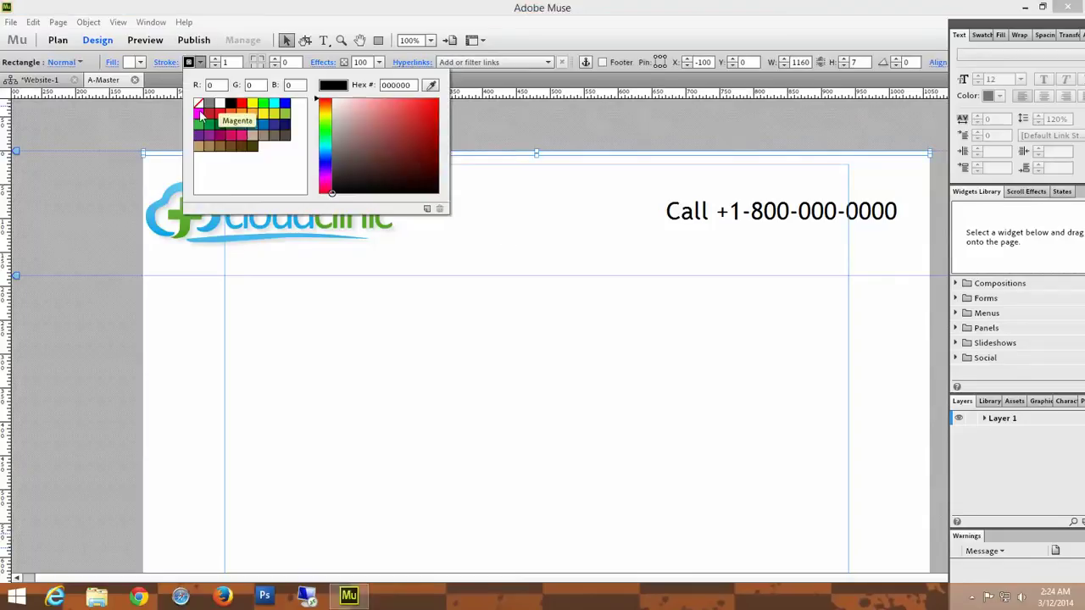
click(198, 102)
click(533, 242)
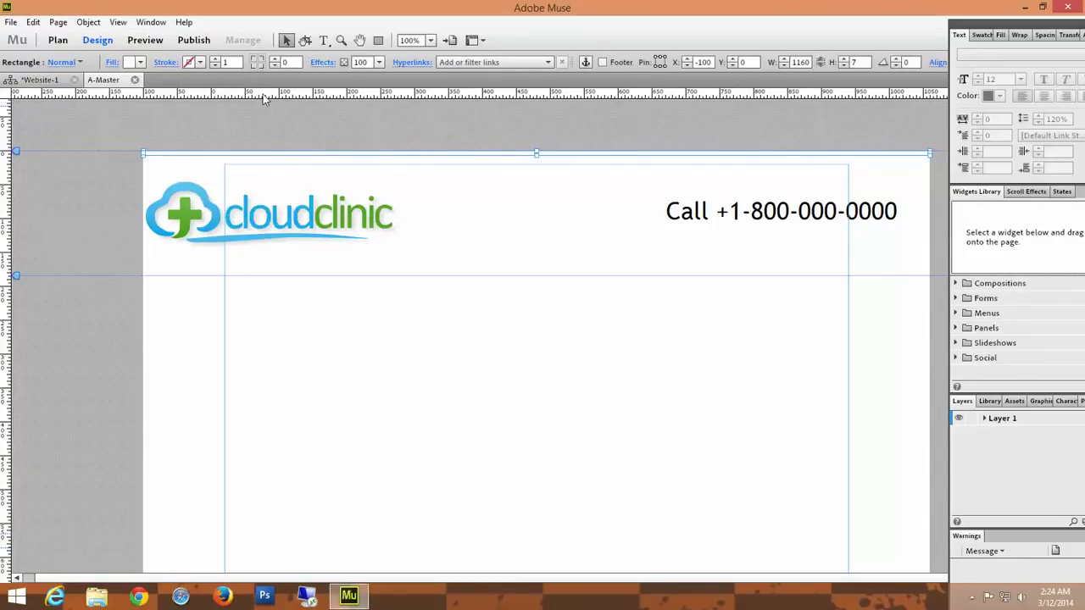
- Fill the thin top rectangle with light blue, hex 61C7F2
click(140, 62)
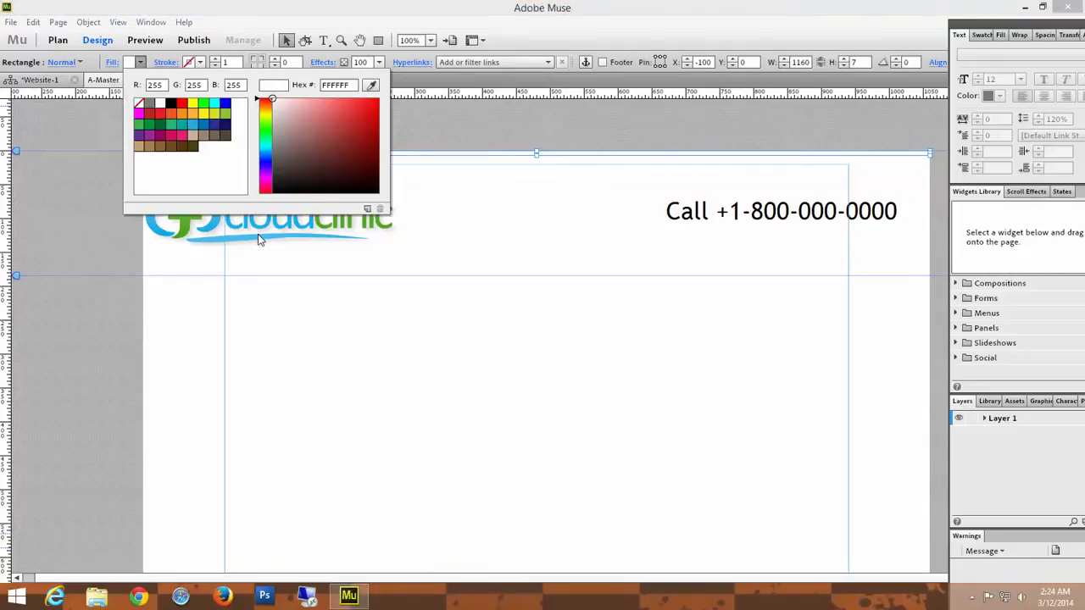
click(193, 126)
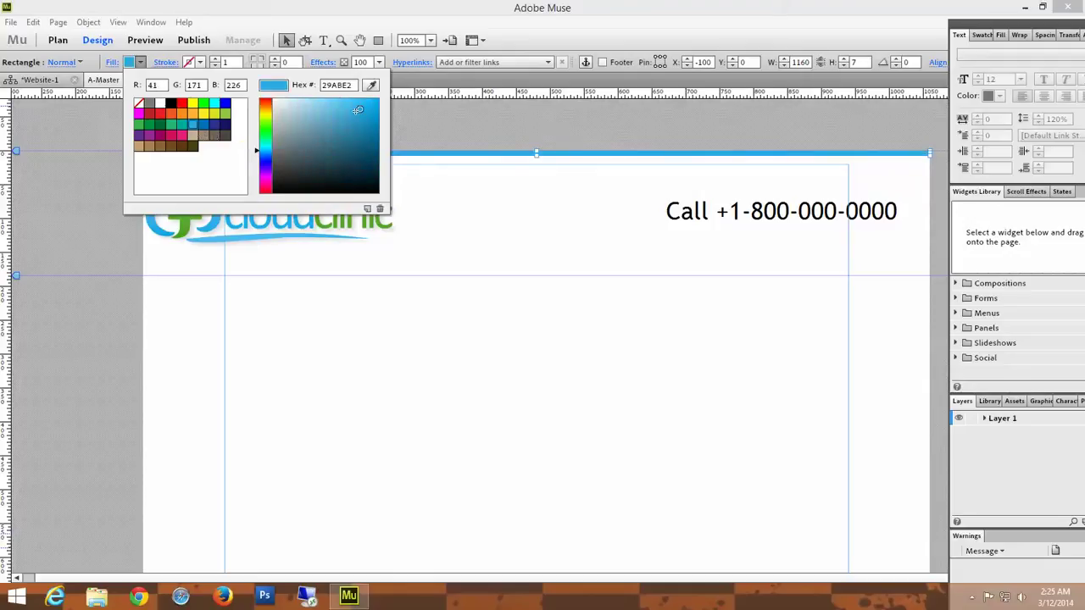
click(351, 110)
drag(352, 110, 336, 103)
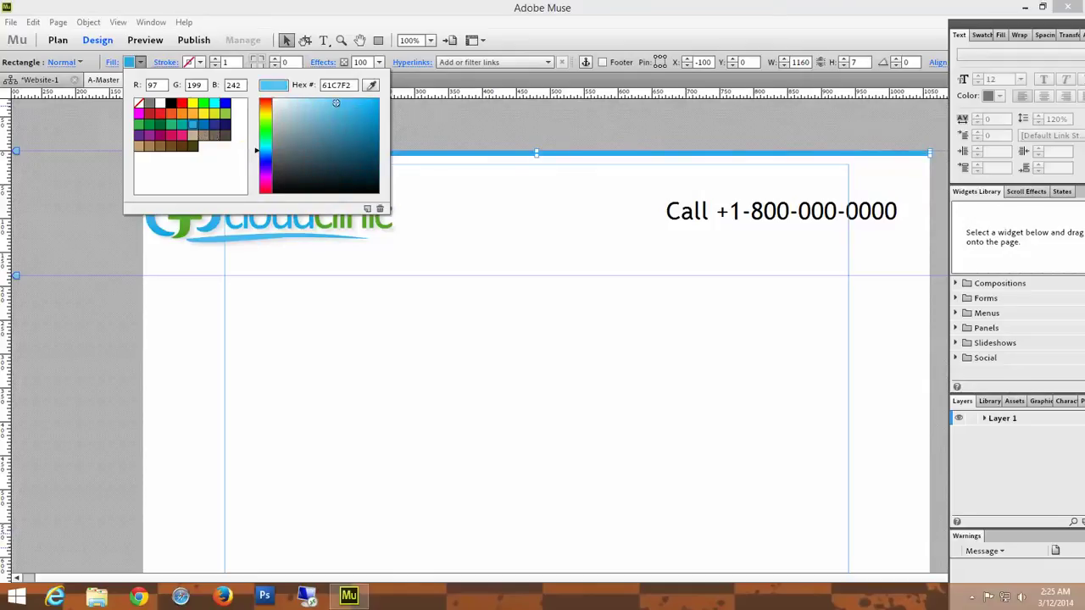
click(400, 277)
click(386, 381)
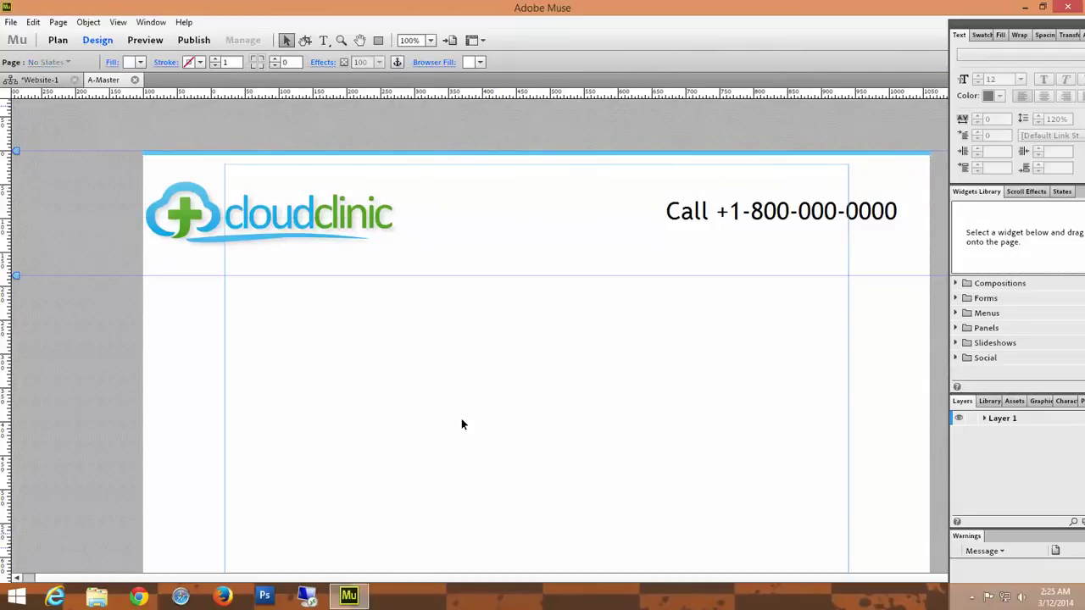
- Place a Horizontal menu widget below the header guide at about X 203, Y 195, with Top Level Pages as its menu type
scroll(642, 398, down, 1)
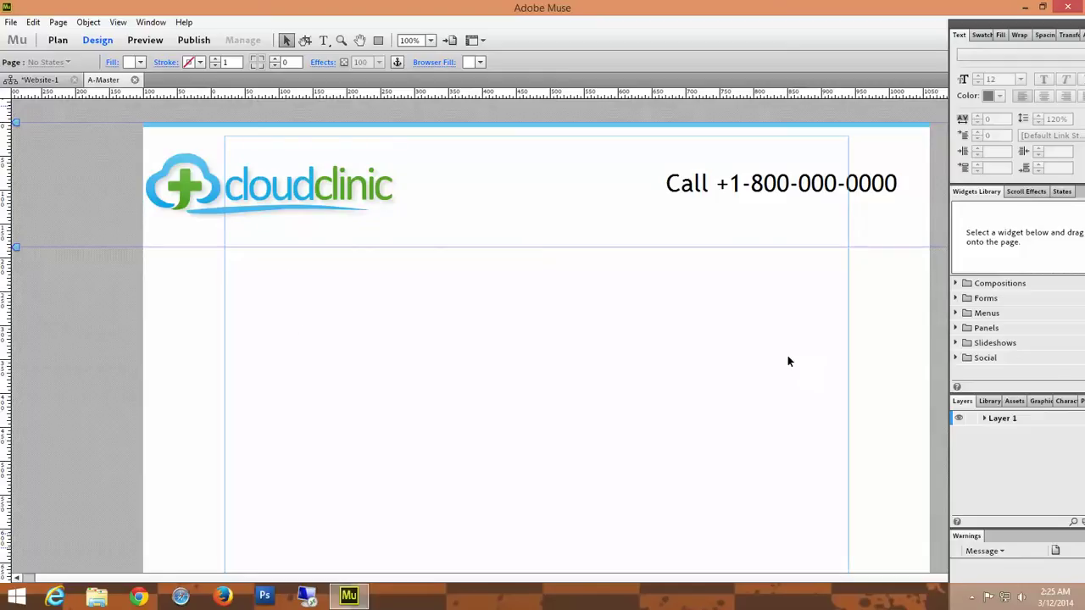
scroll(814, 368, down, 1)
scroll(527, 373, up, 1)
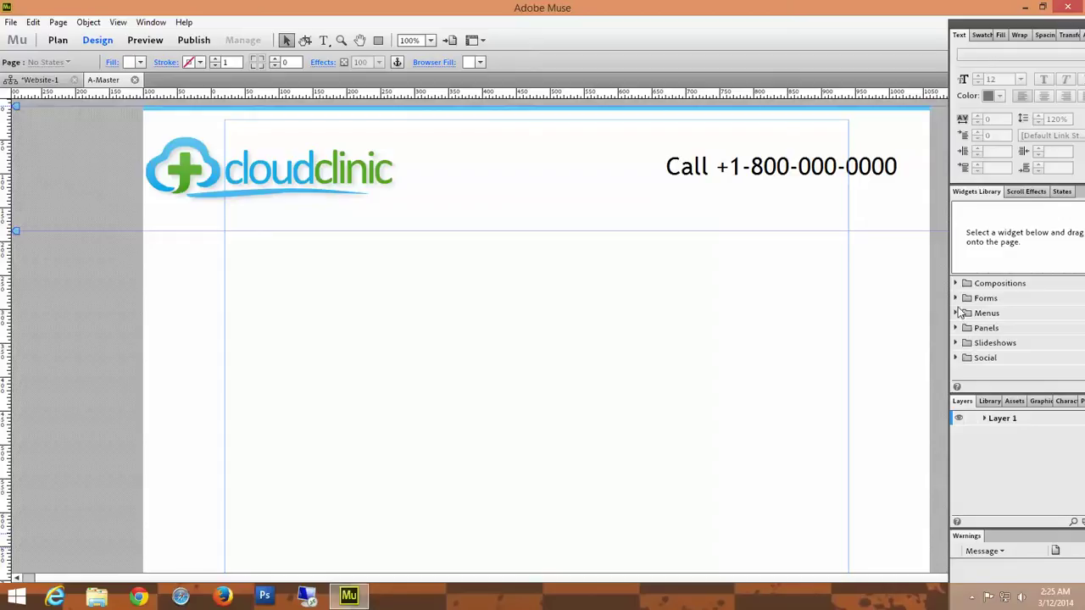
drag(987, 30, 959, 11)
click(926, 294)
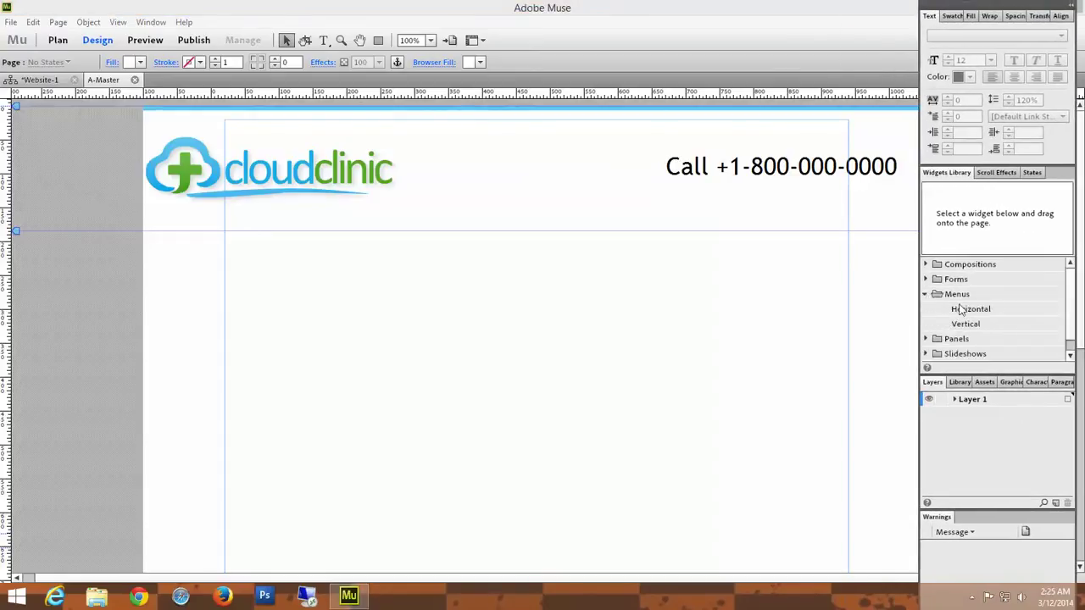
click(986, 311)
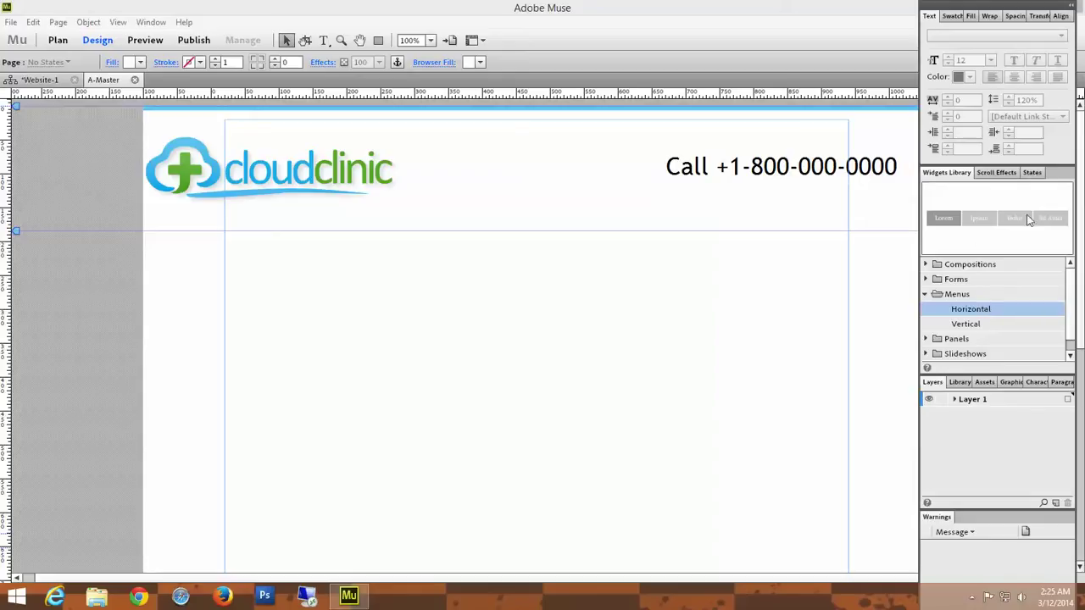
click(974, 323)
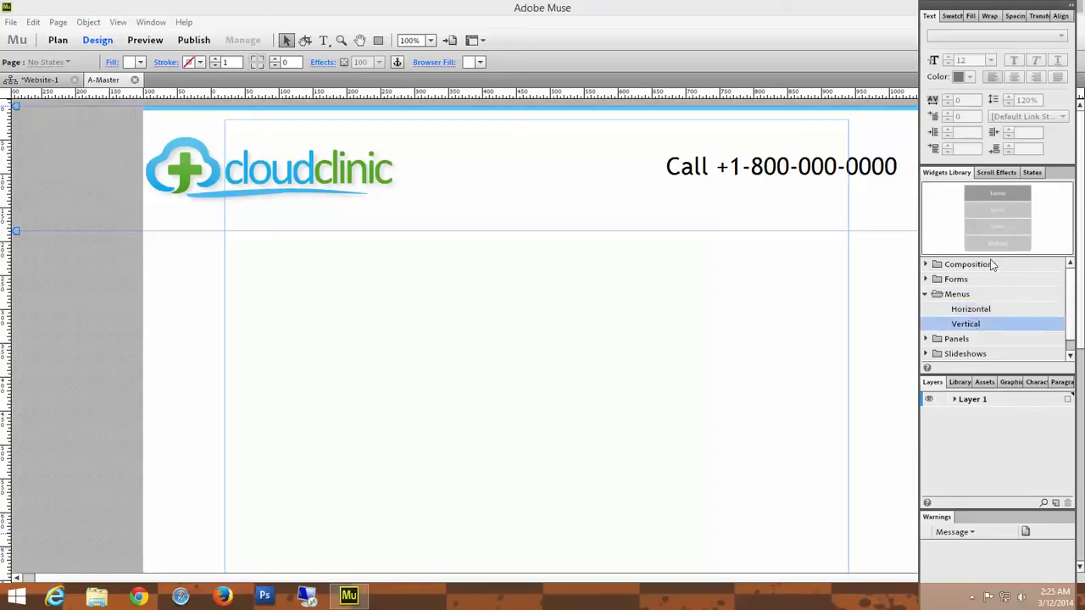
click(984, 310)
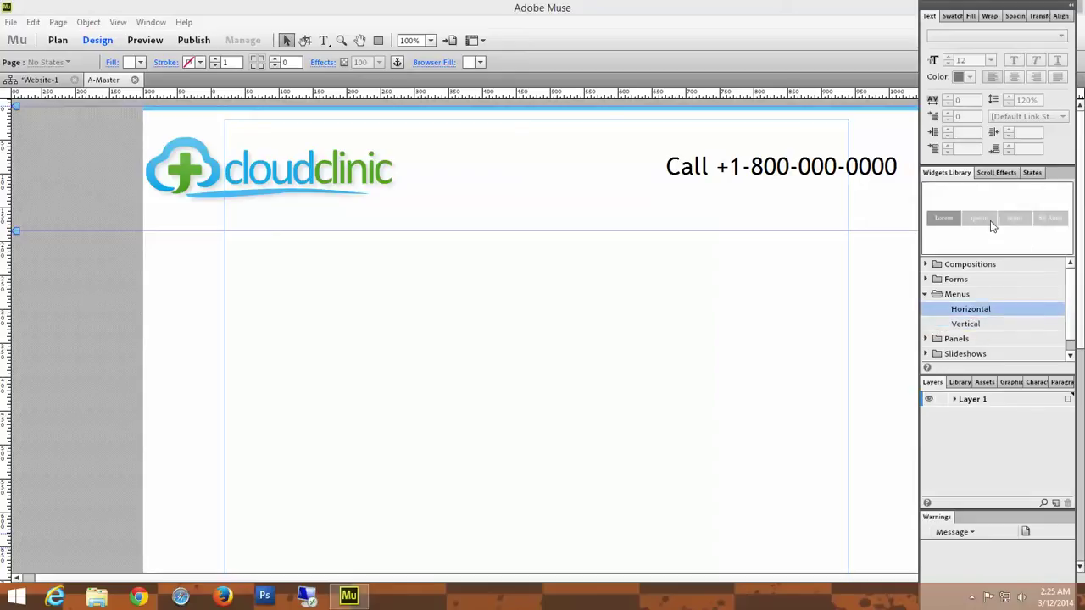
drag(981, 227, 355, 247)
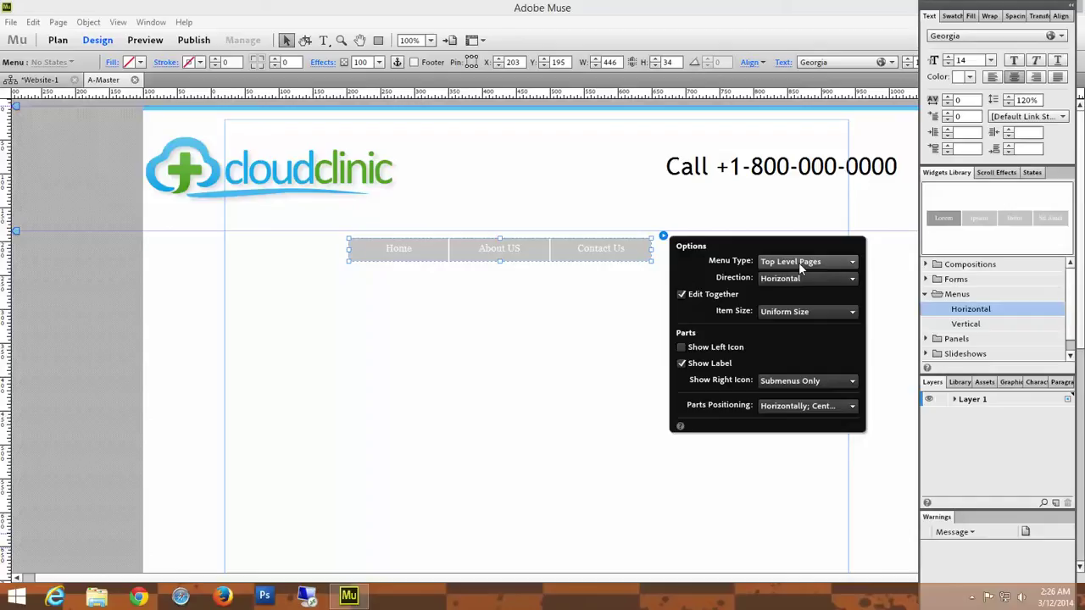
click(832, 265)
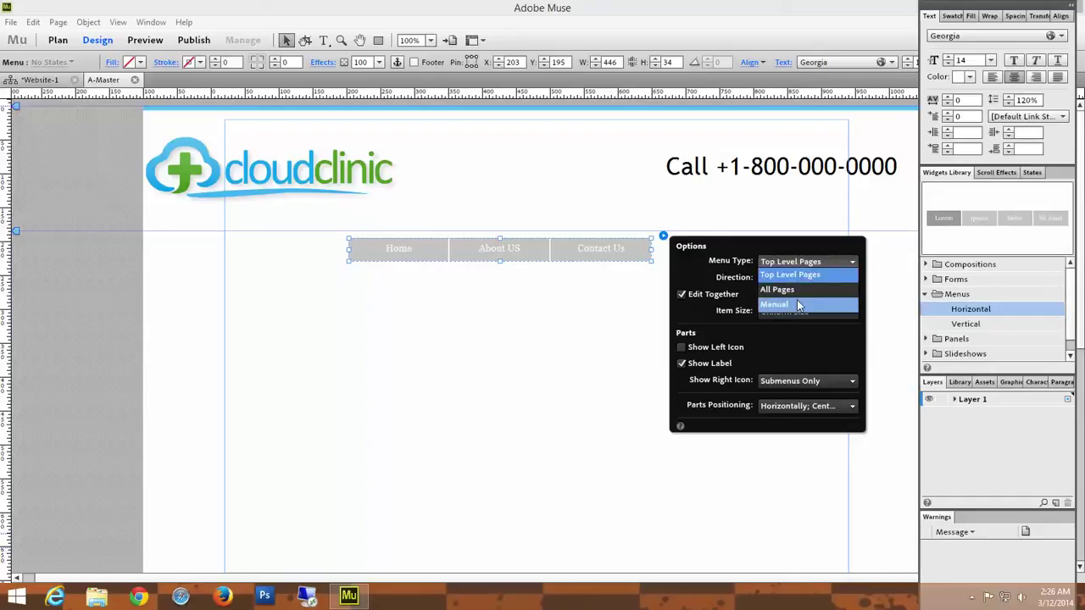
click(803, 275)
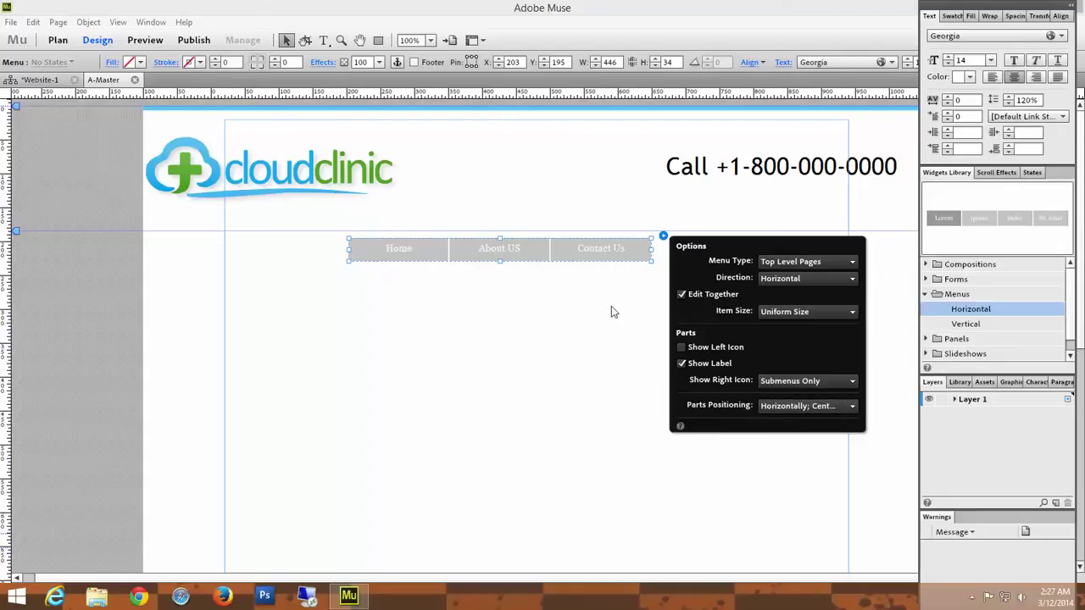
click(552, 396)
- Move the menu against the header guide at X 20, Y 184 and widen it to 920 pixels between the column guides
click(508, 248)
drag(505, 249, 377, 248)
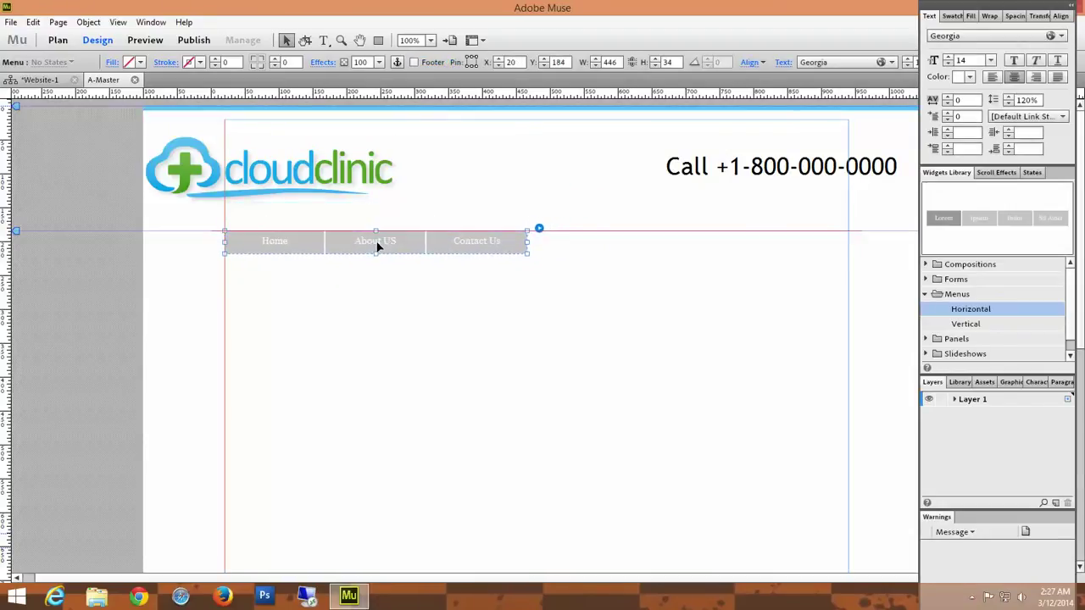
drag(524, 245, 849, 245)
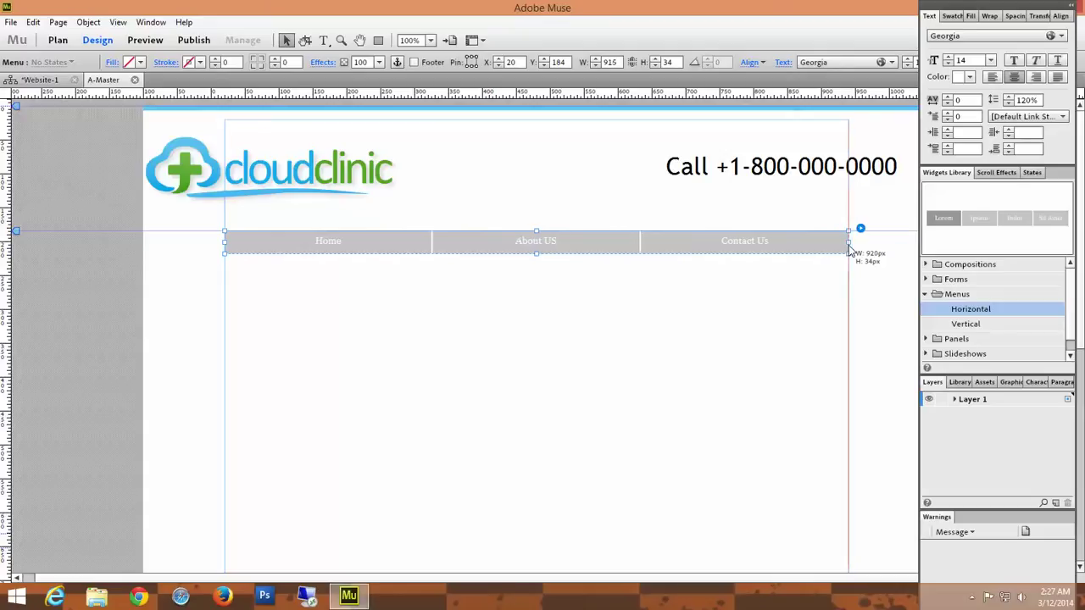
- Set the font of the horizontal menu's labels to Trebuchet, with the items edited together
click(479, 367)
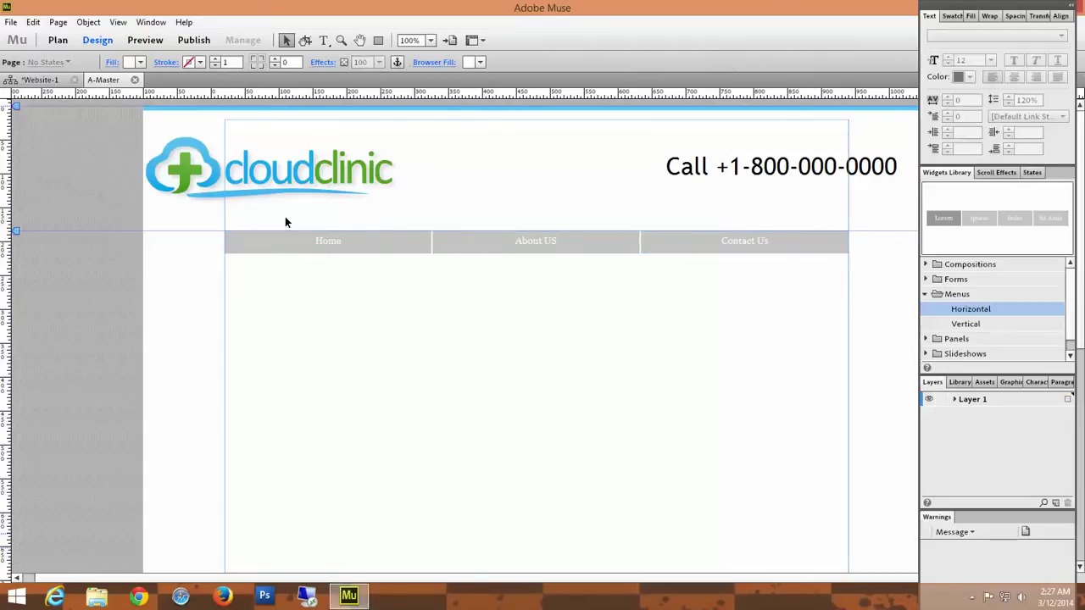
click(326, 245)
click(323, 240)
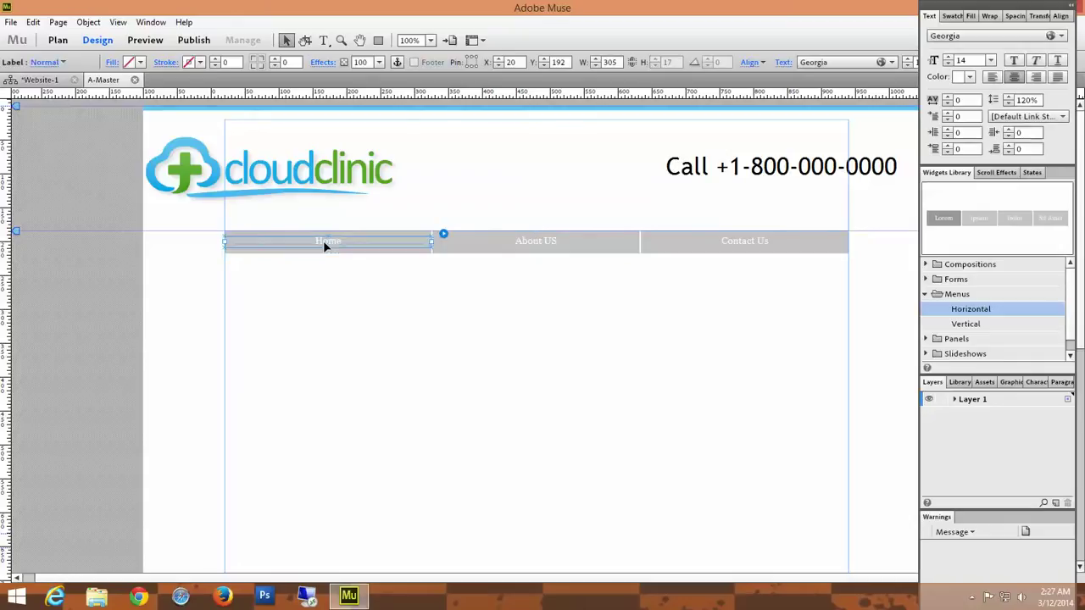
click(323, 241)
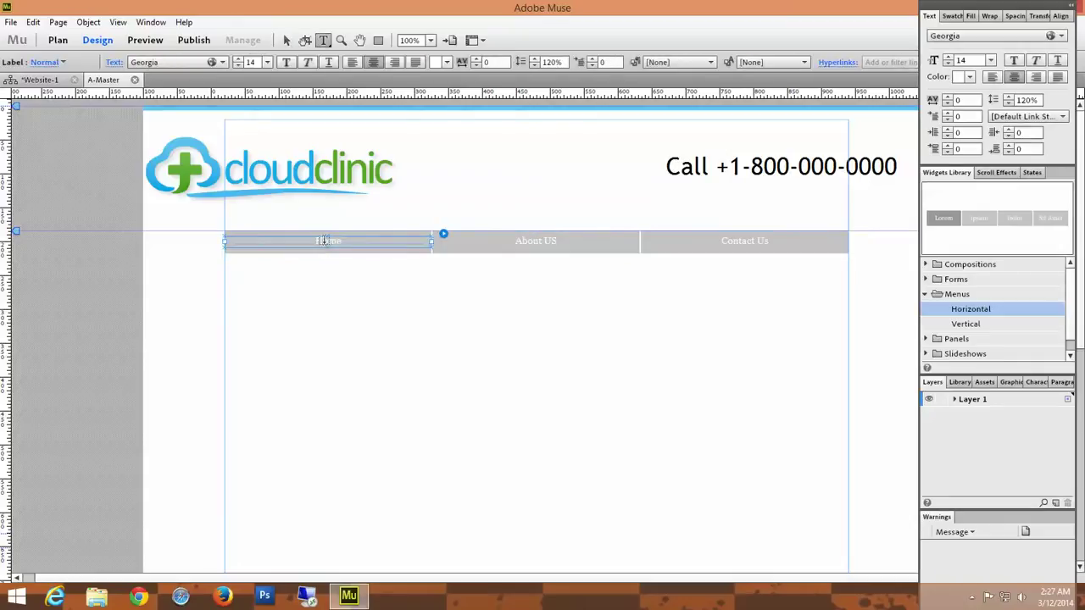
double_click(326, 240)
click(357, 242)
double_click(335, 242)
click(336, 241)
double_click(324, 242)
click(180, 63)
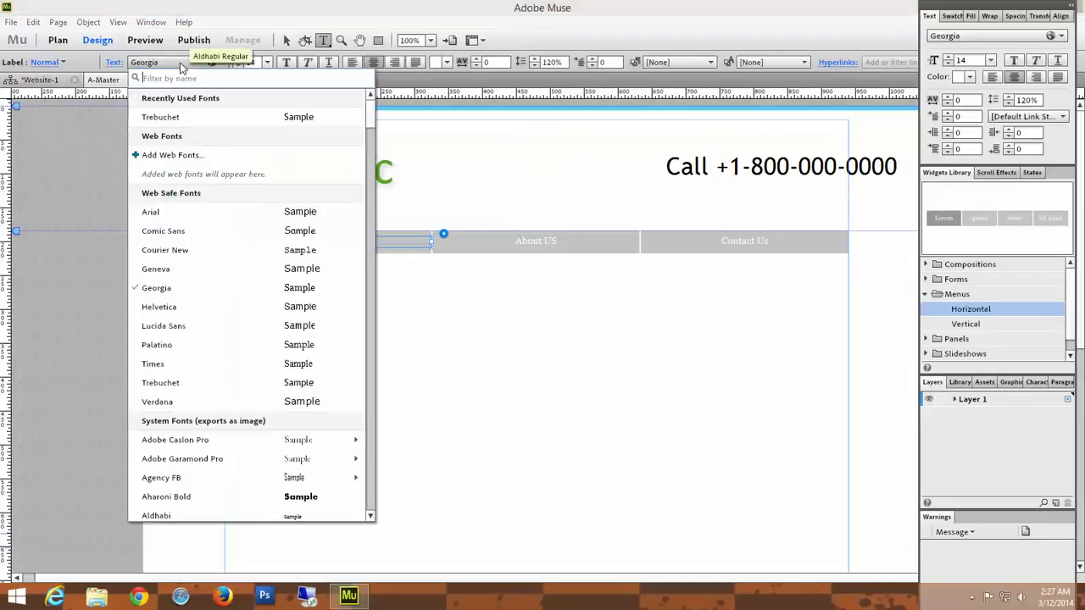
click(161, 117)
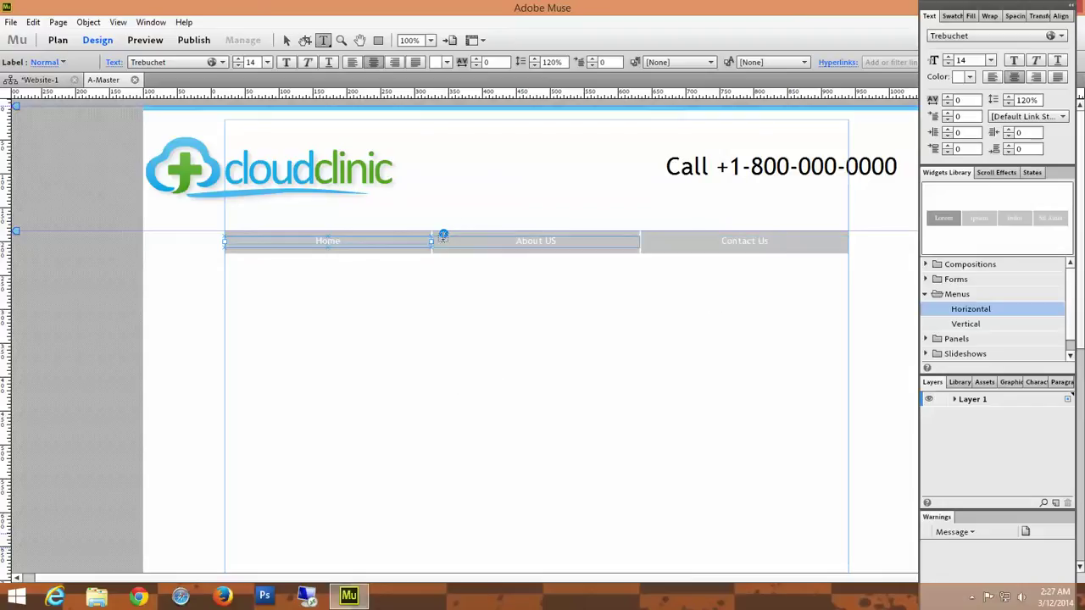
click(286, 40)
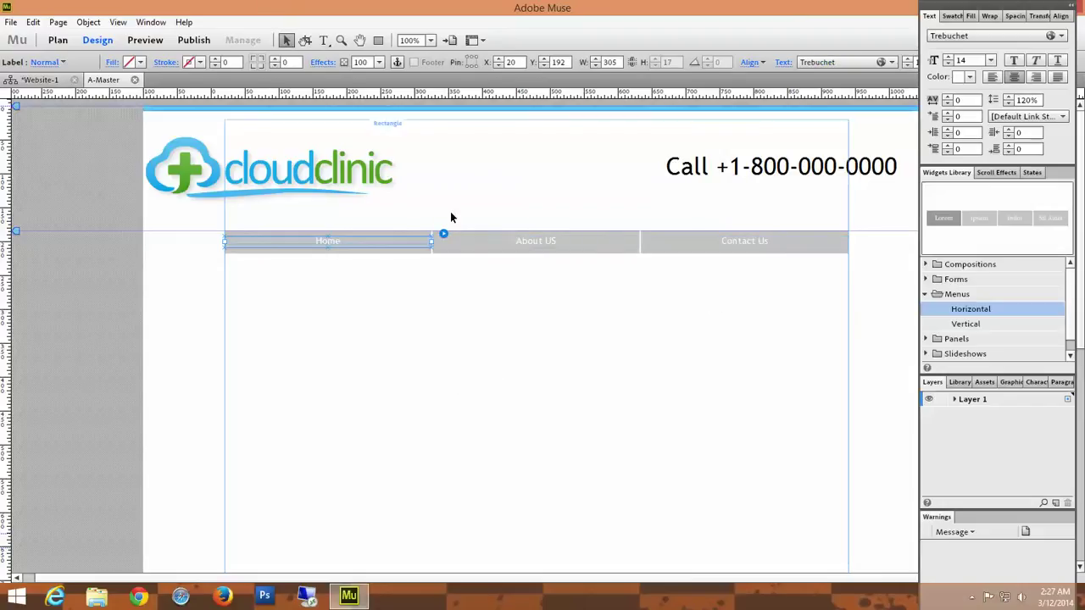
click(443, 233)
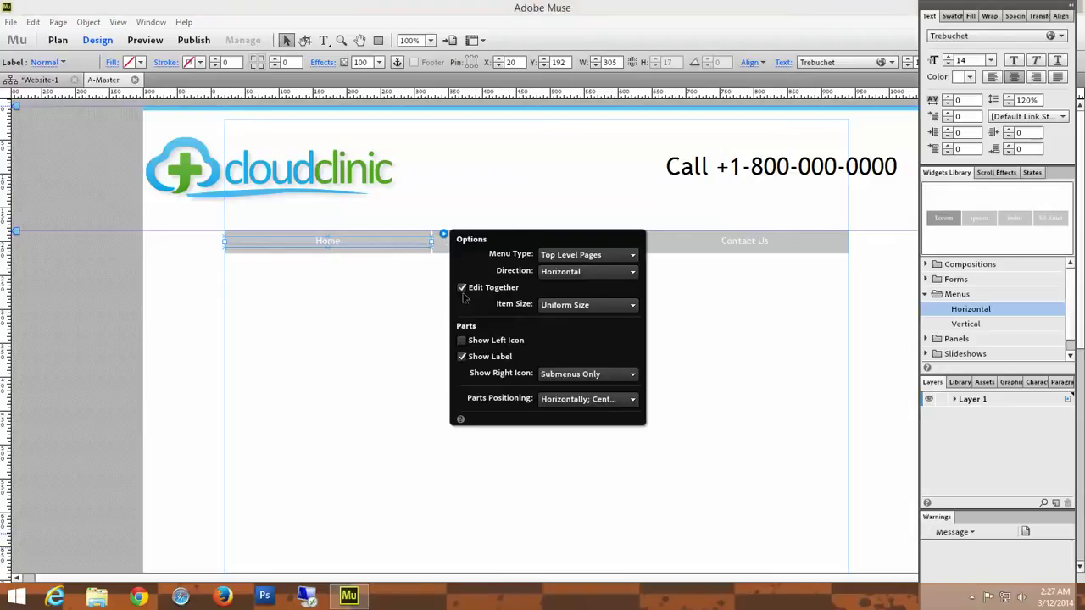
click(328, 357)
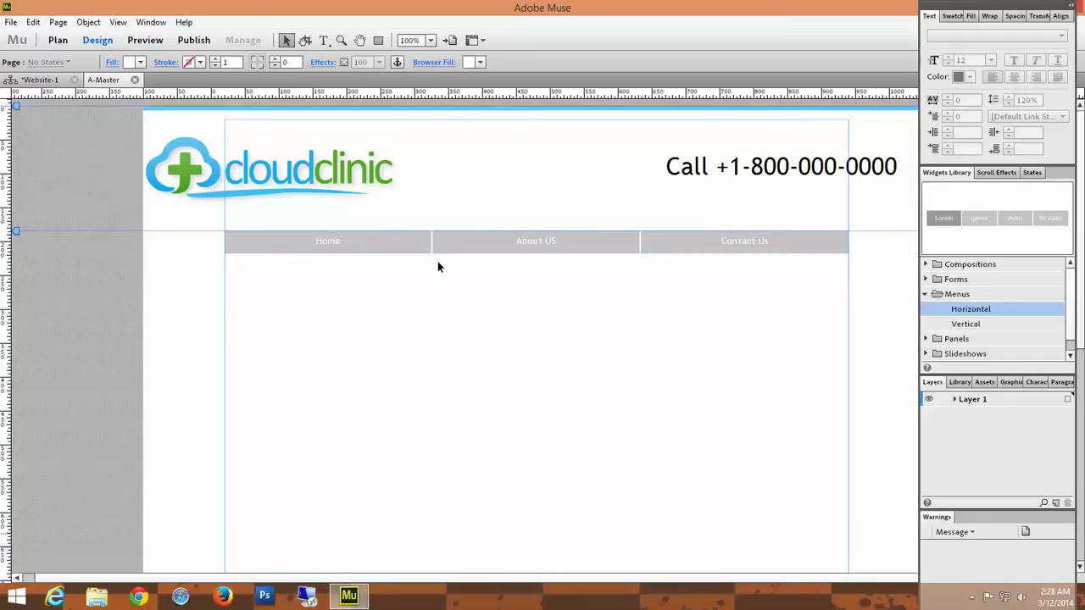
- Fill the menu items with the blue swatch R=41 G=171 B=226, softened to a lighter, less saturated shade
click(394, 246)
click(394, 244)
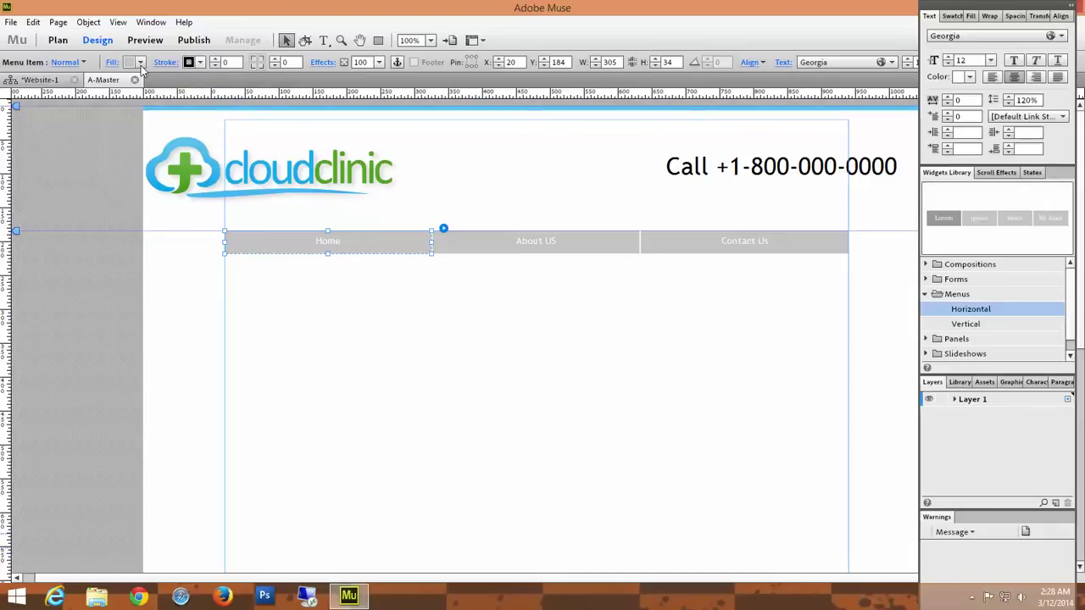
click(140, 62)
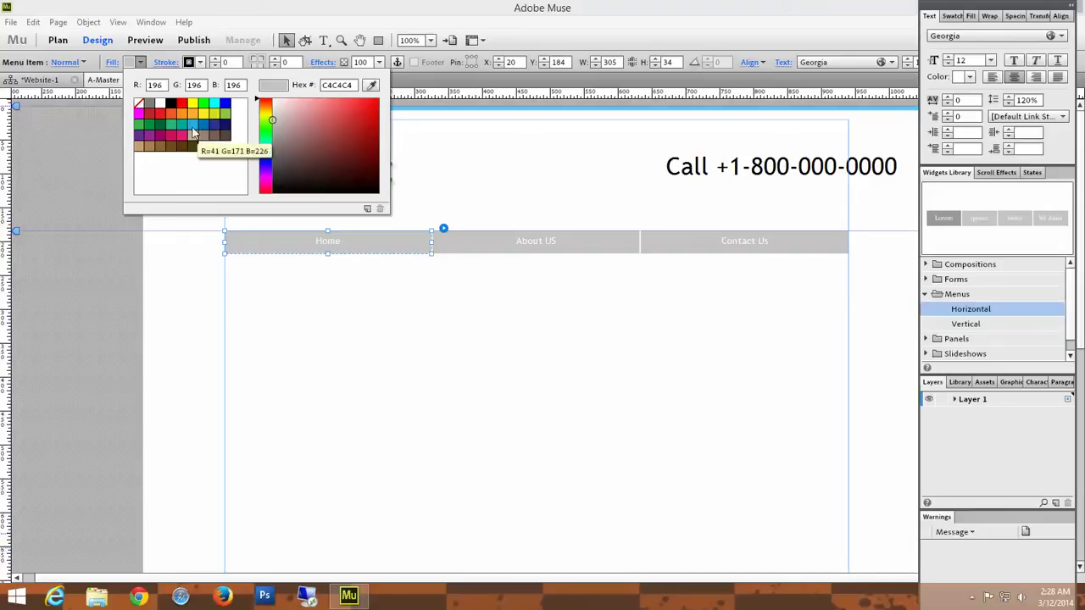
click(193, 125)
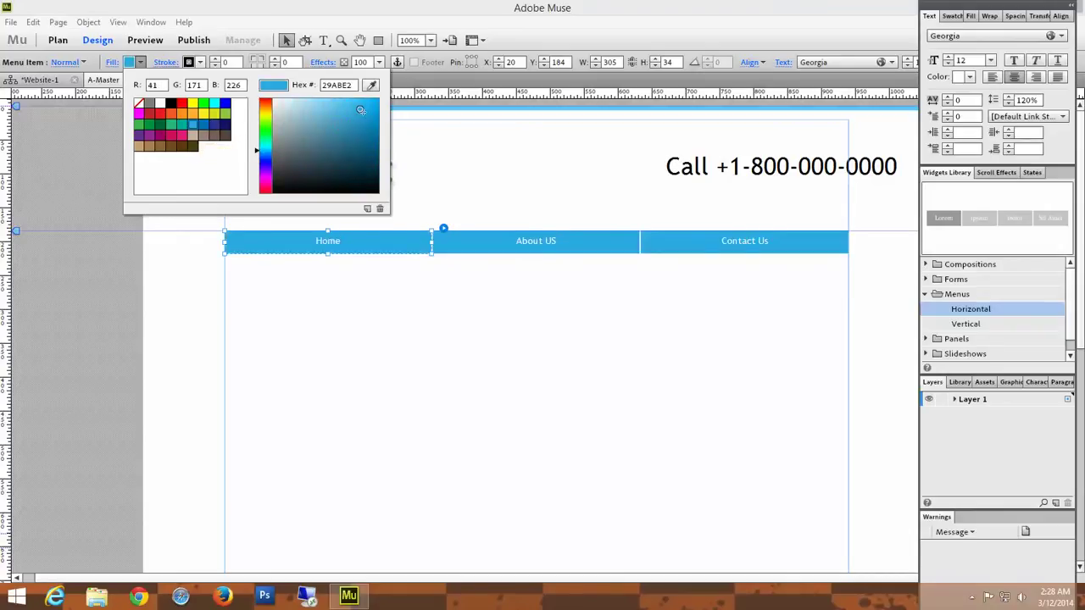
mouse_move(361, 110)
mouse_down()
mouse_move(319, 106)
mouse_move(336, 112)
mouse_up()
click(515, 176)
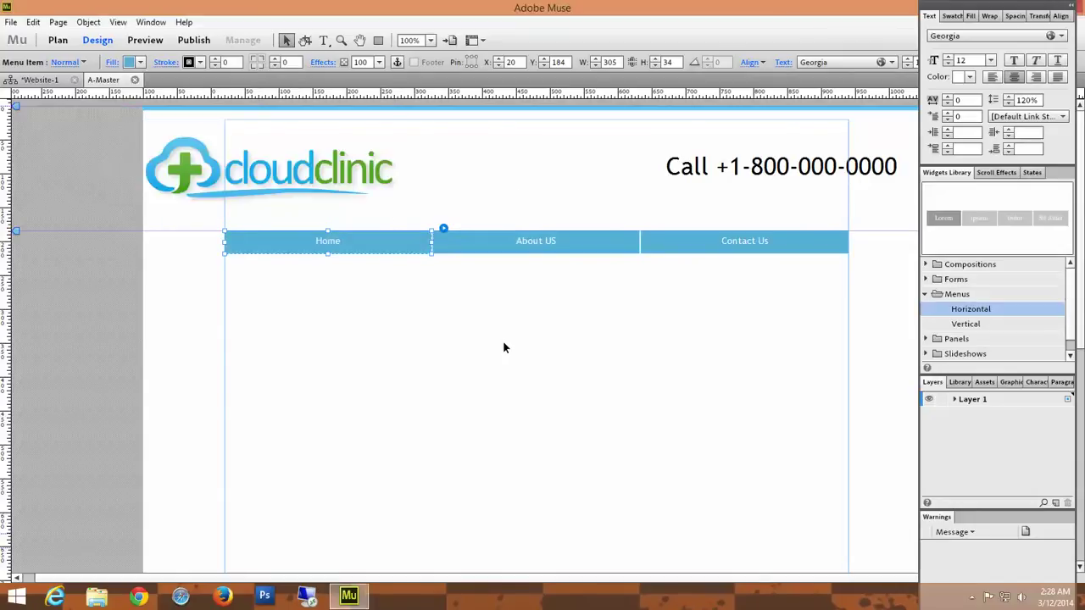
click(502, 342)
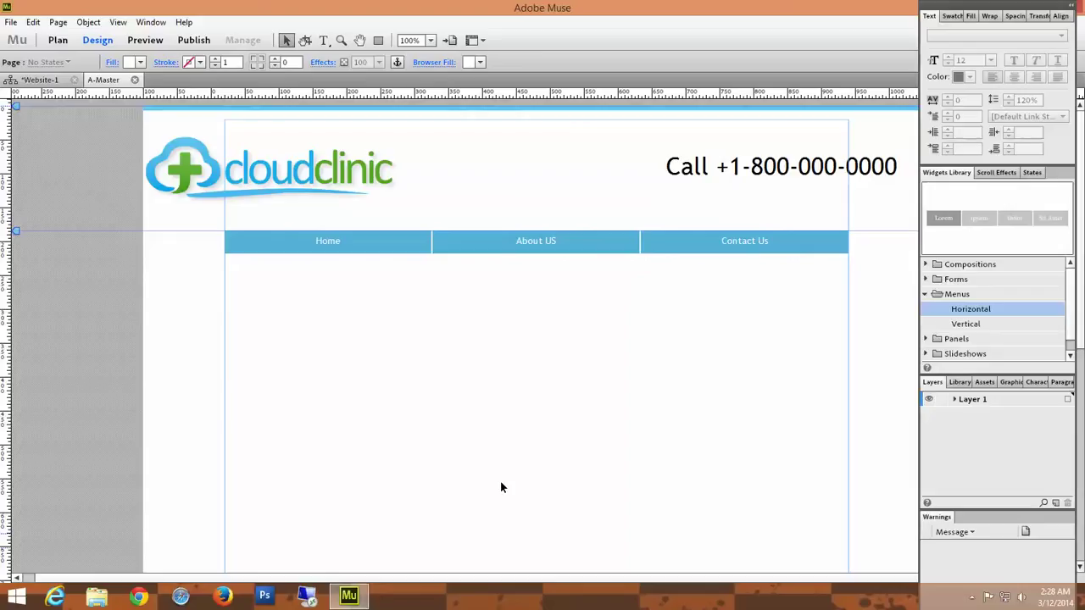
- Draw a rectangle of about 641 by 163 pixels above the footer guide near the bottom of the page
scroll(750, 466, down, 5)
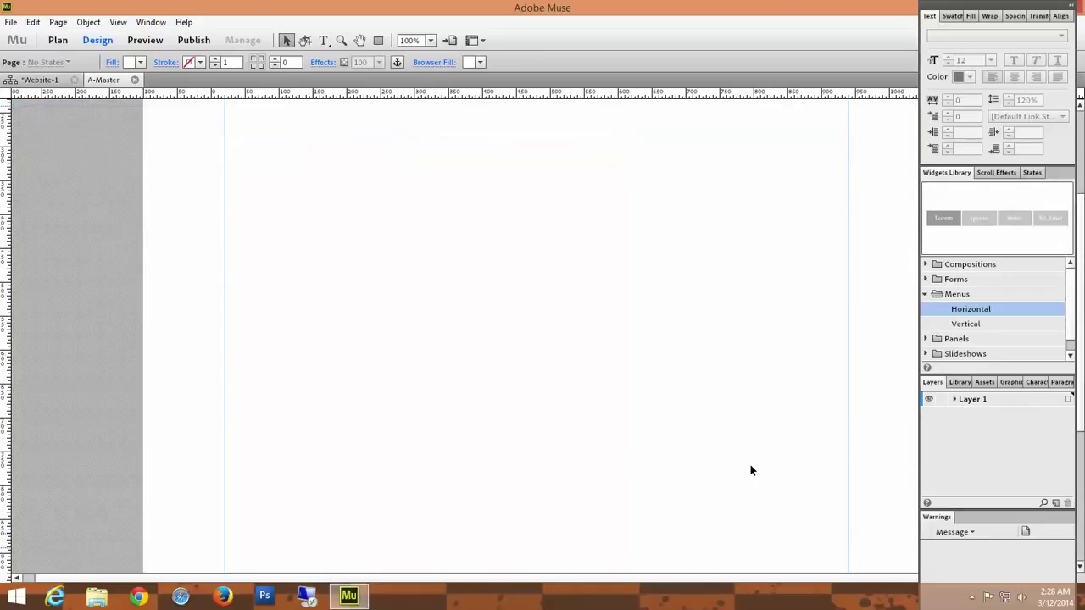
scroll(749, 470, down, 1)
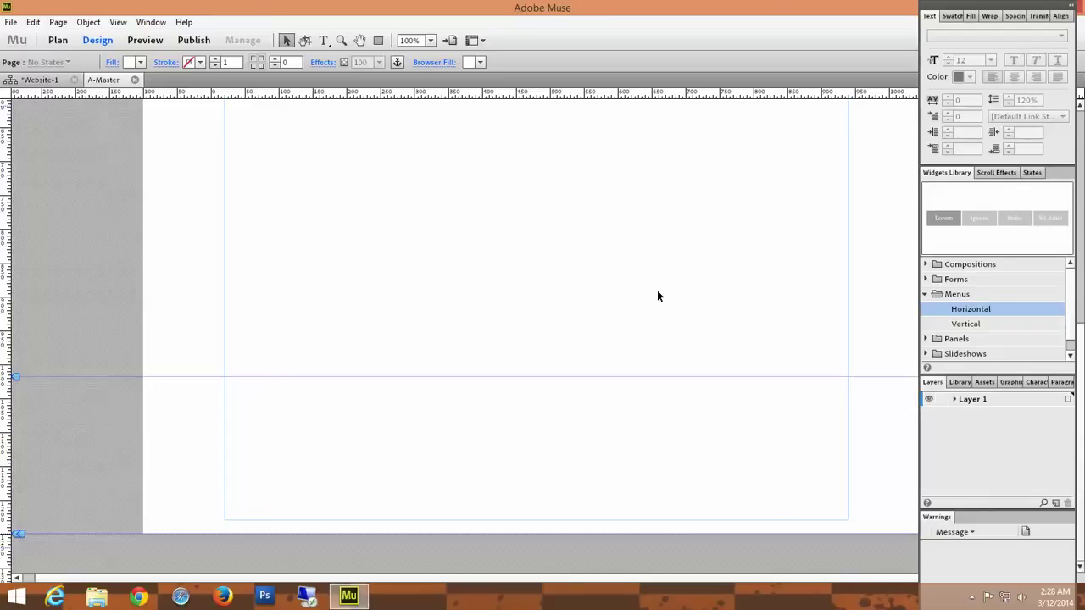
click(378, 40)
drag(288, 171, 751, 274)
click(377, 40)
drag(279, 183, 714, 294)
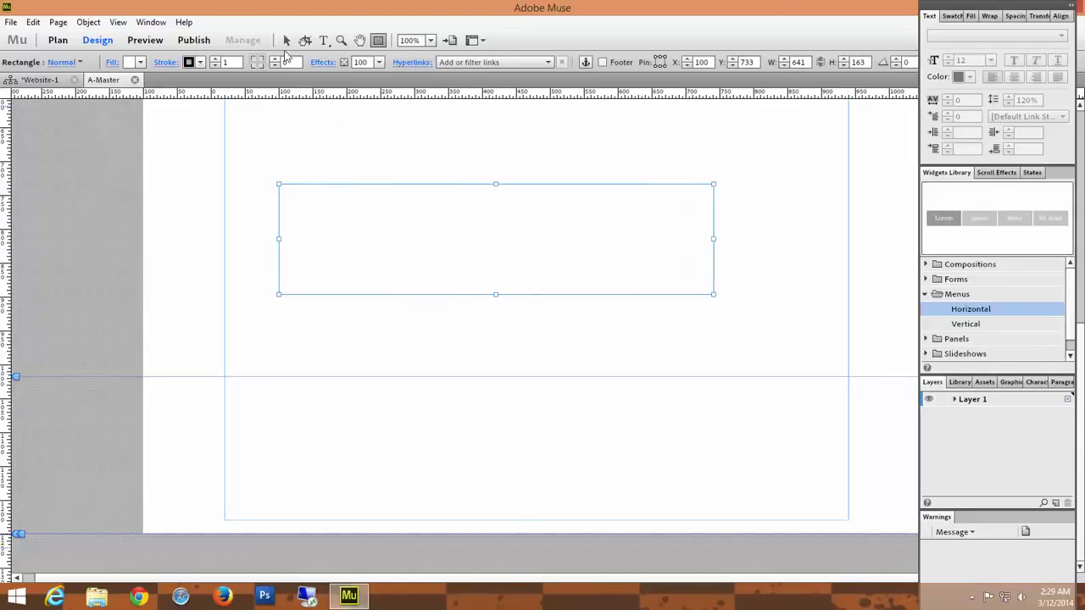
- Move the rectangle to the footer guide and stretch it over the full footer area, 1160 by 232 pixels at X -100, Y 1017
click(286, 40)
drag(466, 231, 496, 423)
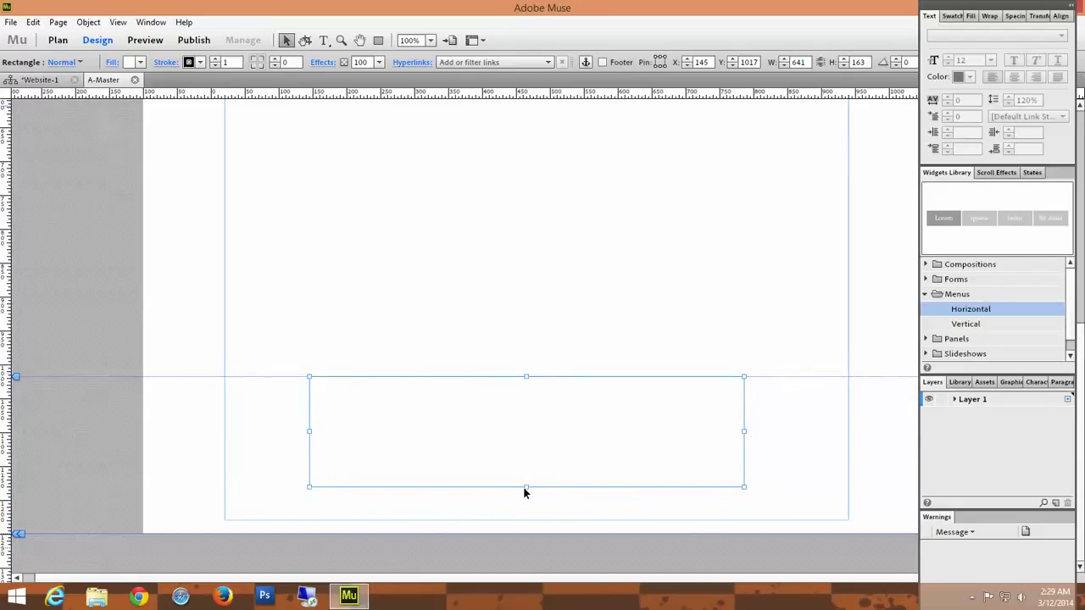
drag(525, 487, 535, 529)
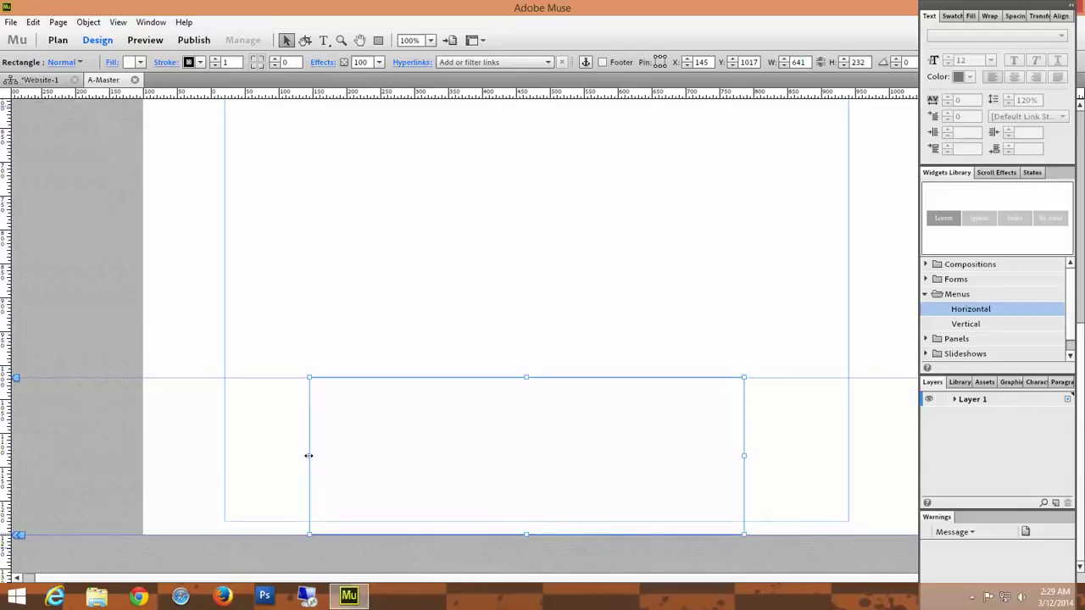
drag(309, 455, 281, 456)
drag(281, 456, 142, 461)
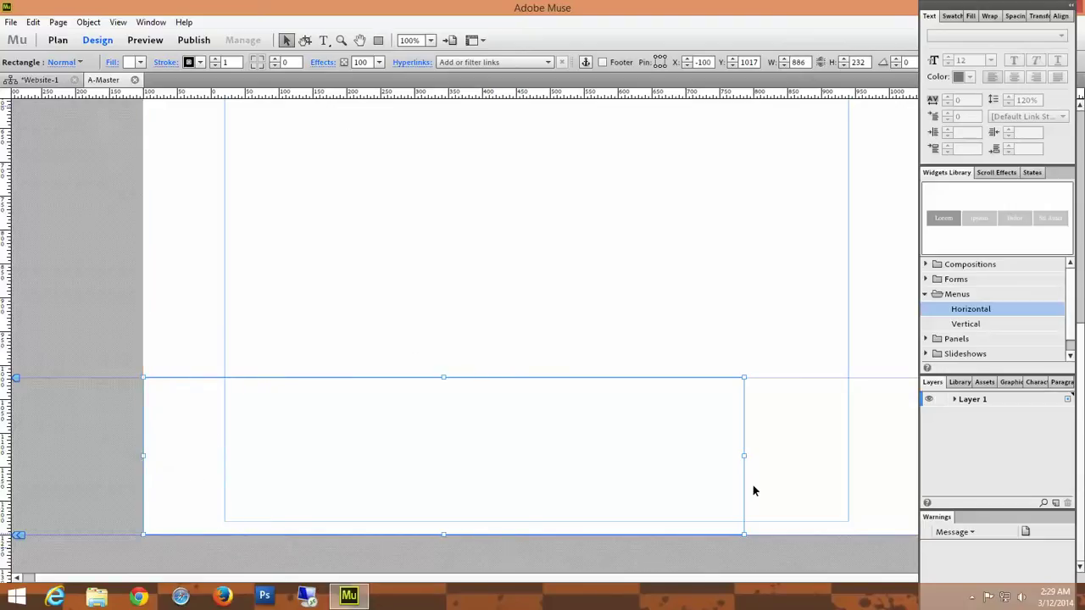
drag(745, 455, 930, 457)
drag(987, 6, 1048, 11)
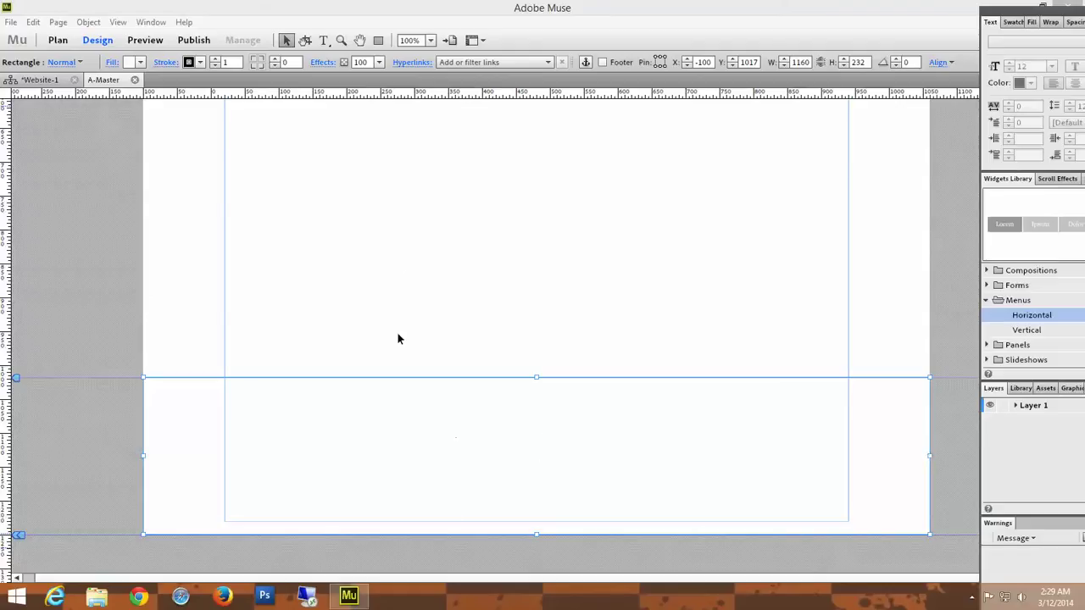
click(403, 258)
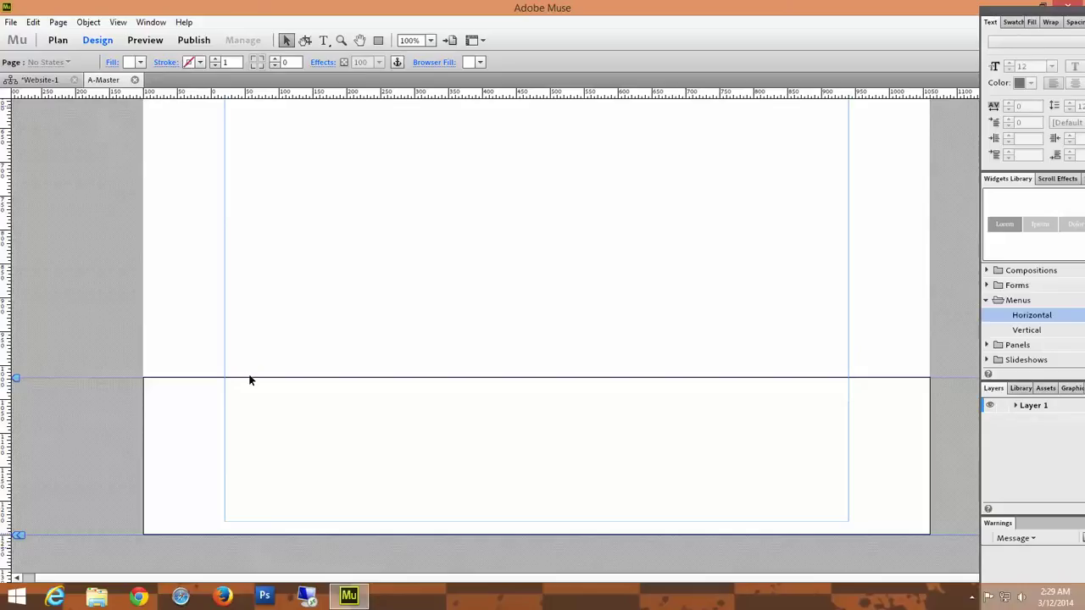
- Remove the stroke from the footer rectangle
click(288, 449)
click(200, 62)
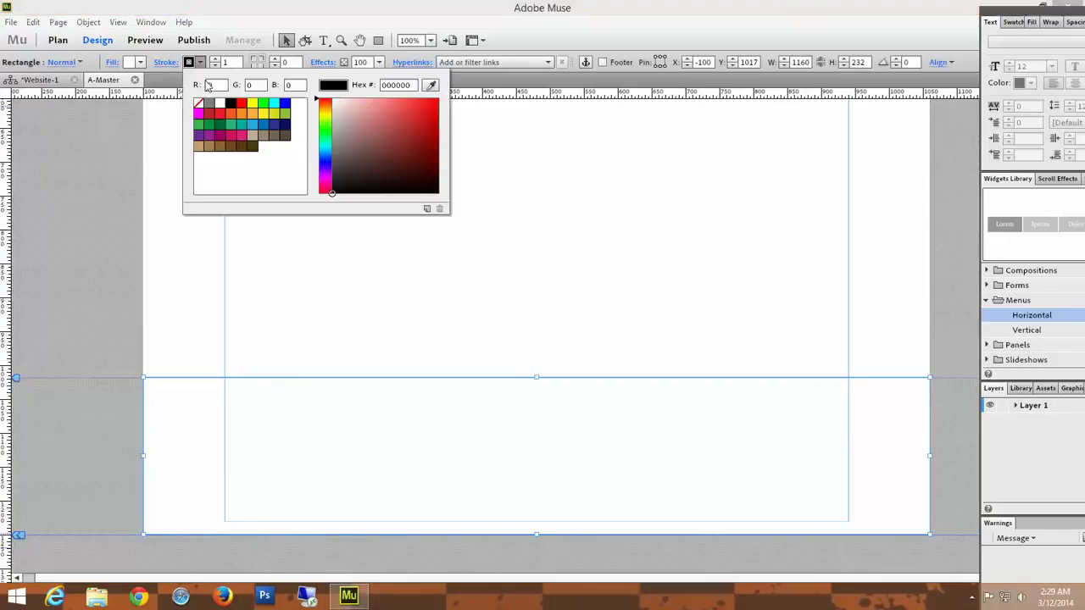
click(198, 102)
click(458, 458)
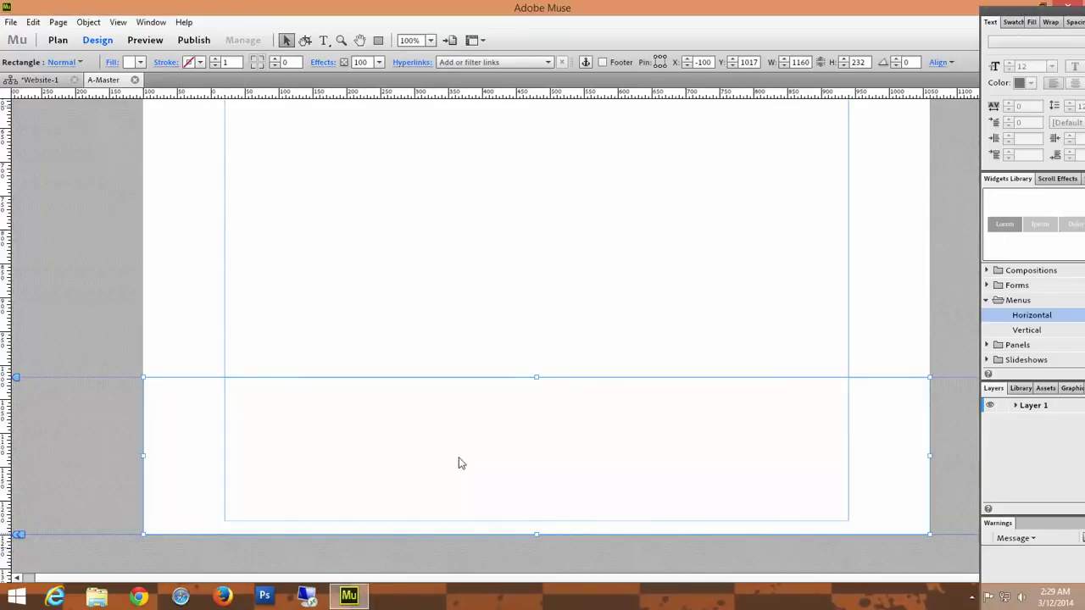
click(490, 250)
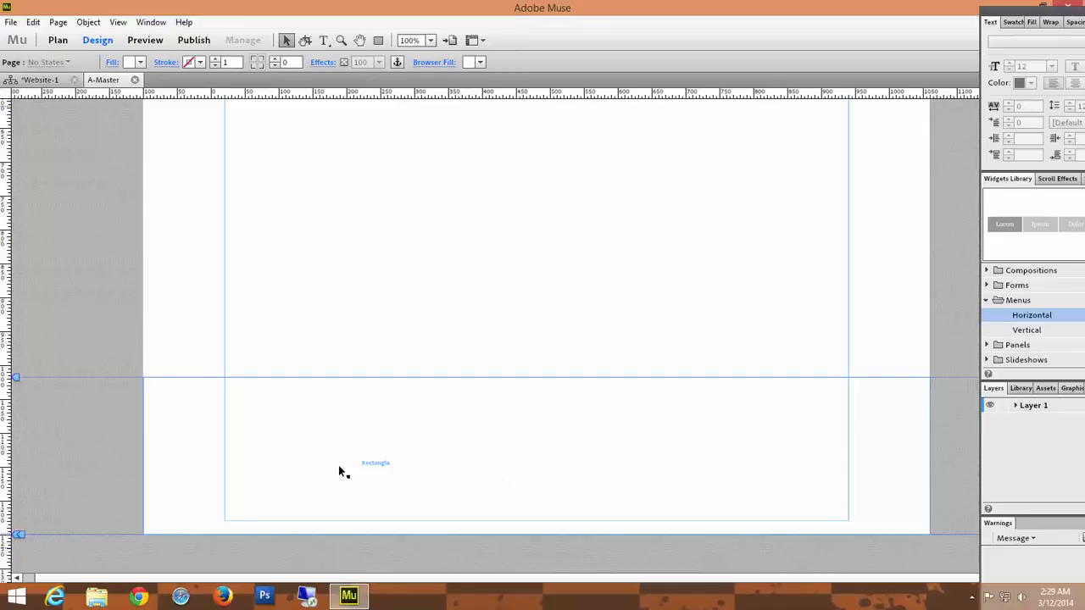
- Fill the footer rectangle with grey, hex 7F7F7F
click(409, 462)
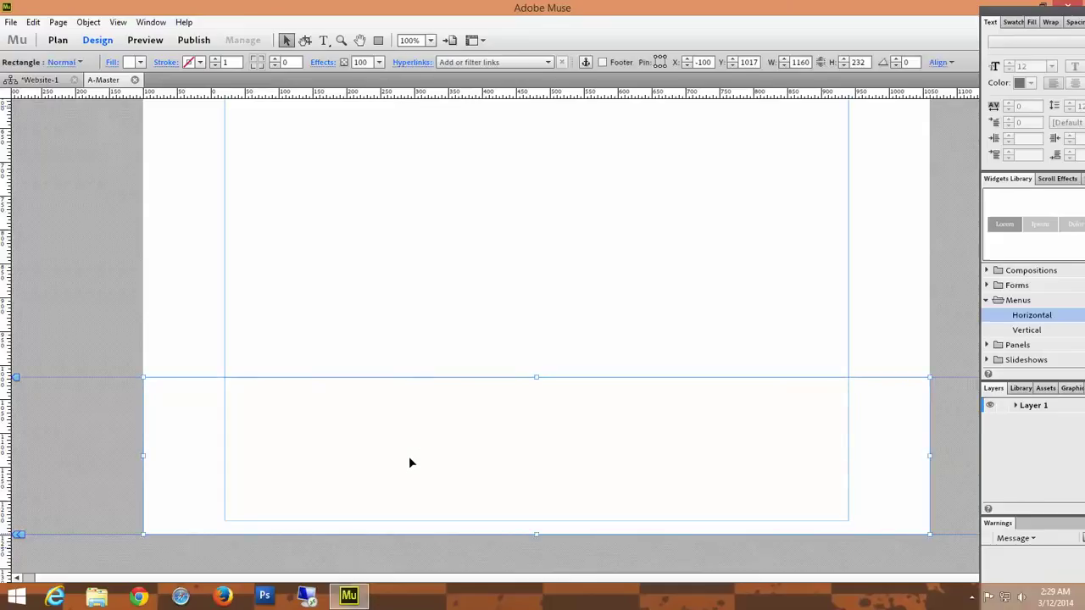
click(138, 61)
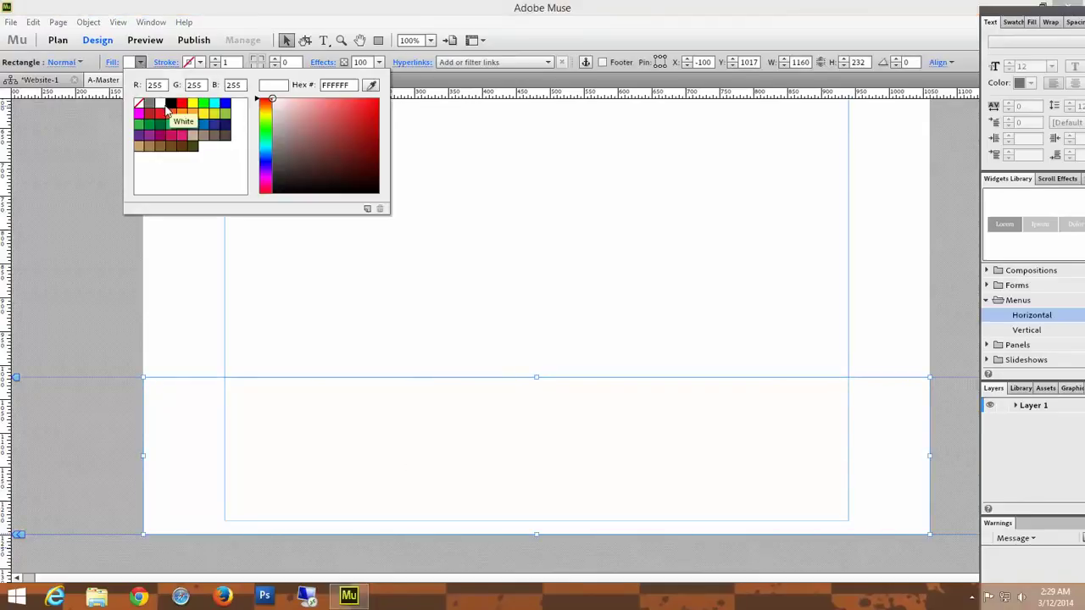
click(149, 103)
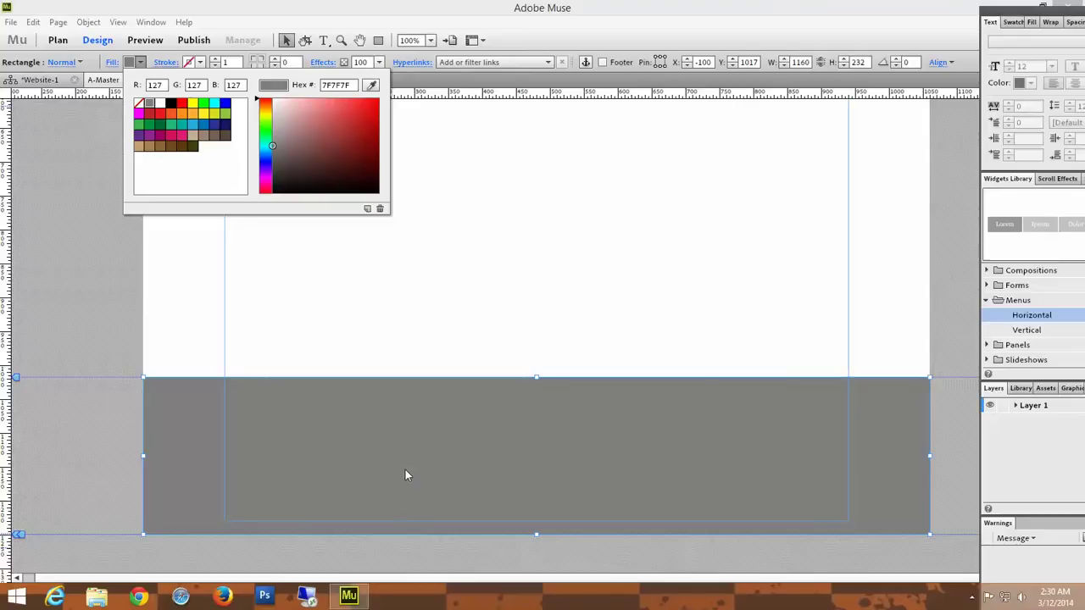
click(405, 471)
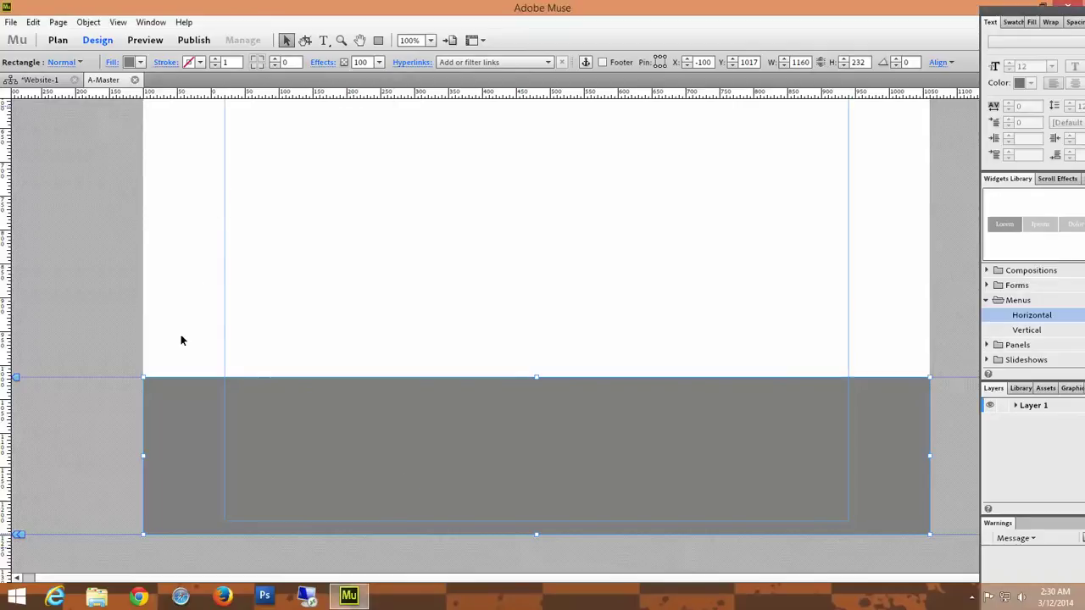
- Fill the footer rectangle with black
click(141, 62)
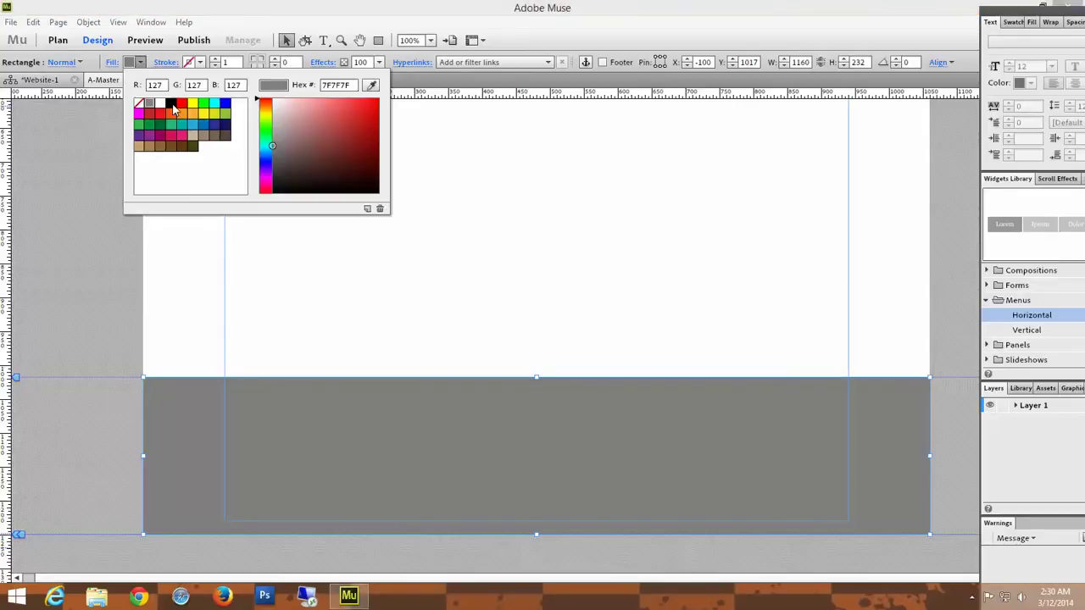
click(172, 104)
click(603, 283)
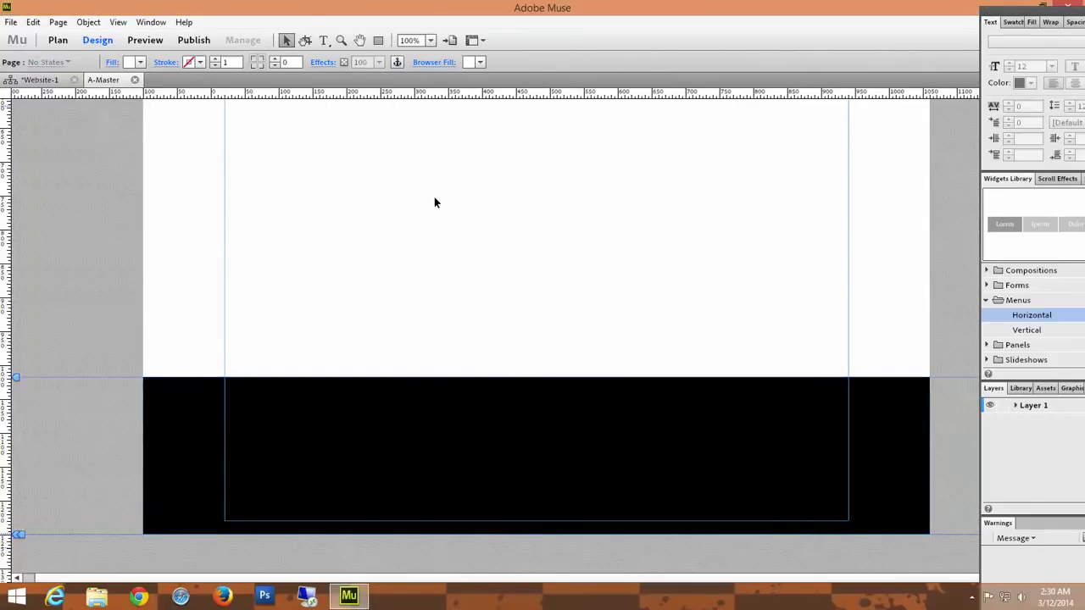
drag(1032, 315, 494, 458)
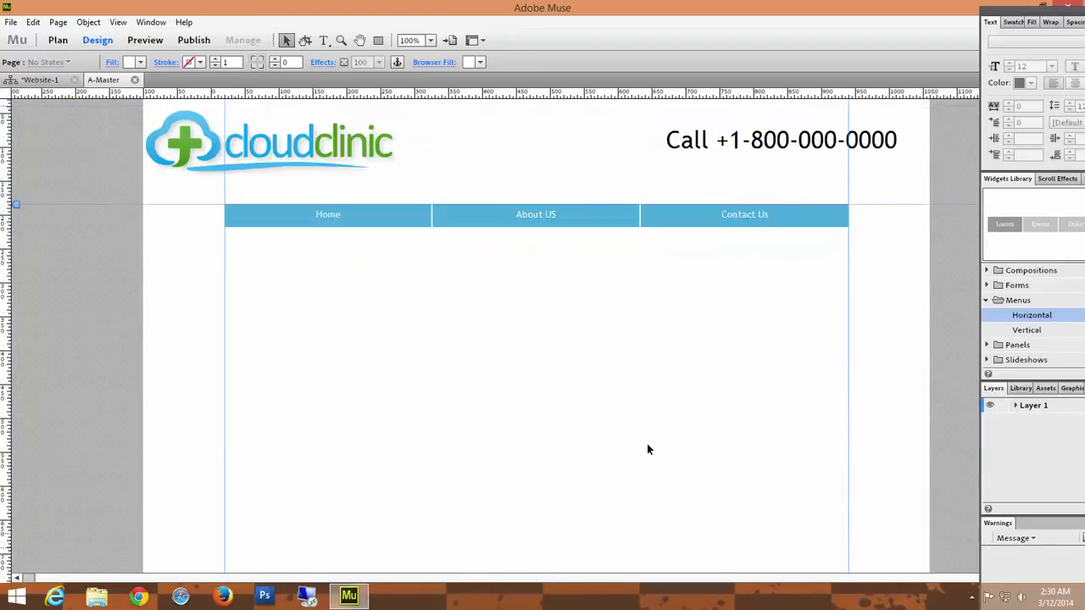
scroll(567, 434, down, 5)
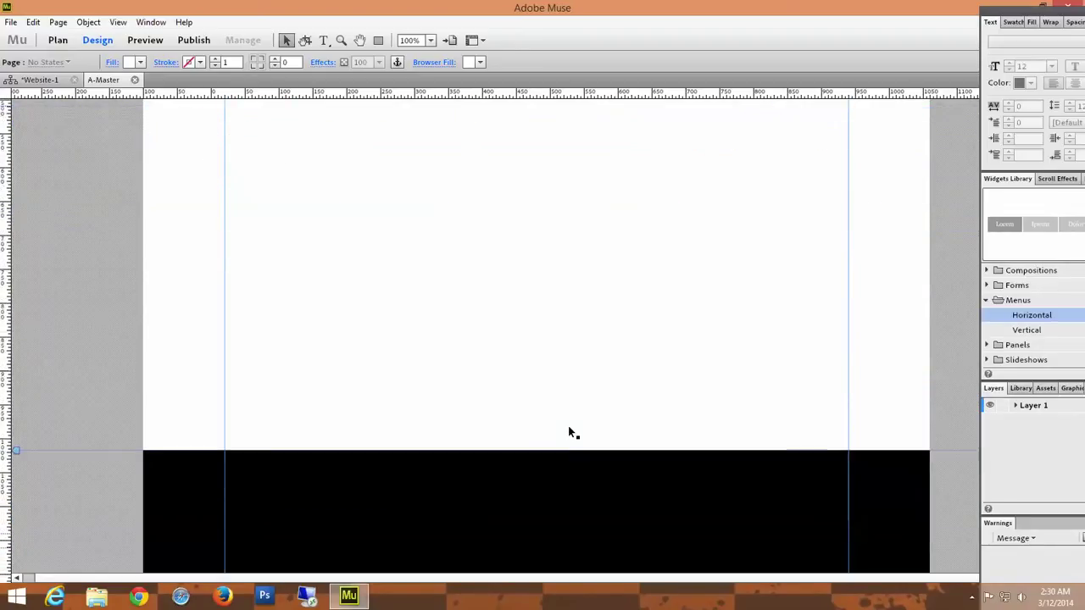
scroll(567, 432, up, 5)
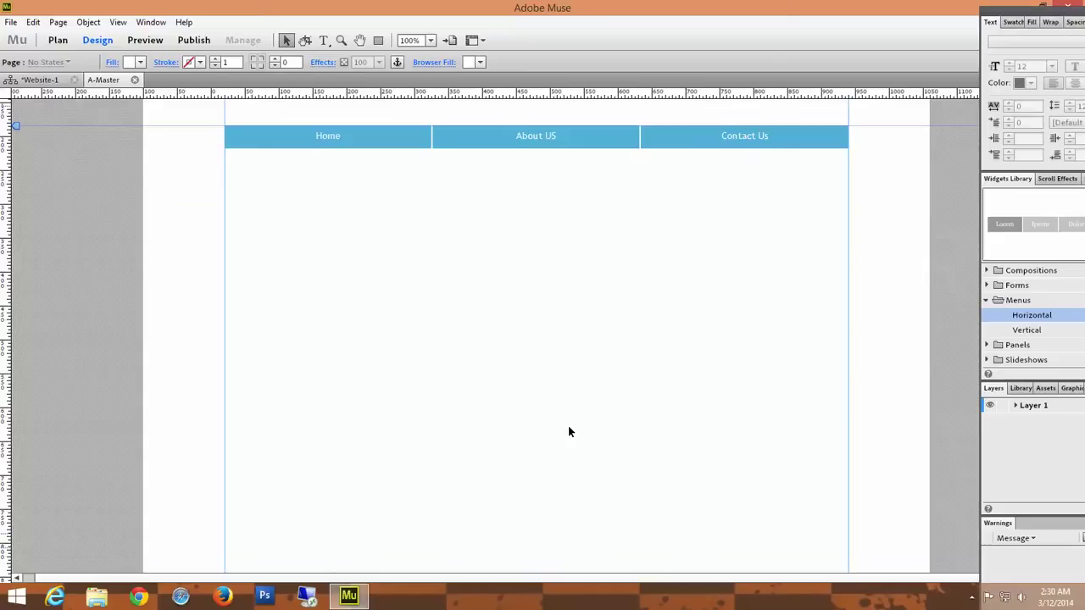
- Save the site file under the name Test in the Test folder on the Desktop
key(ctrl+s)
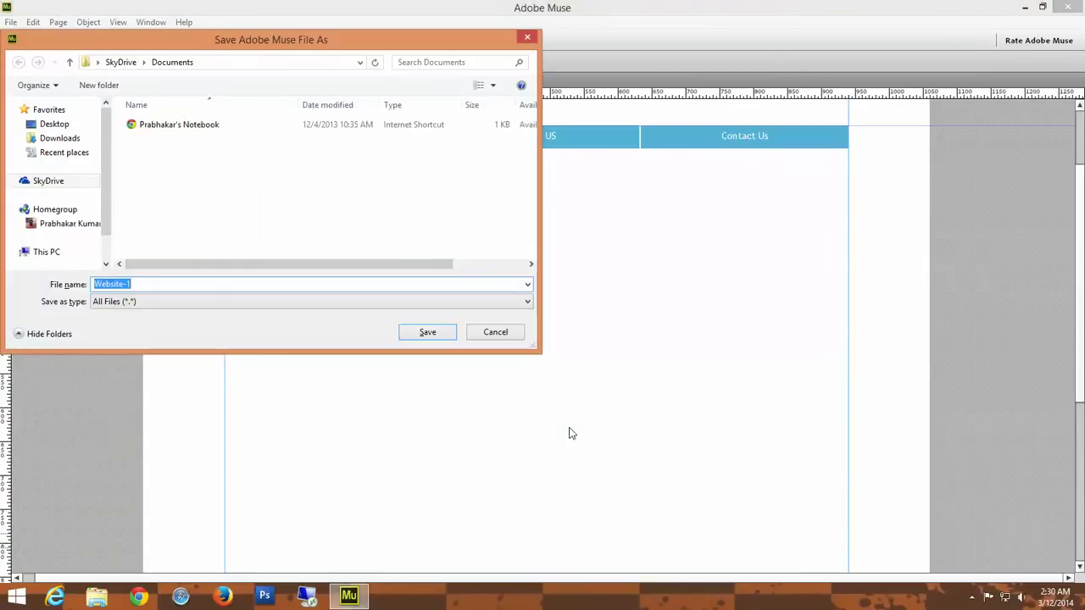
click(71, 126)
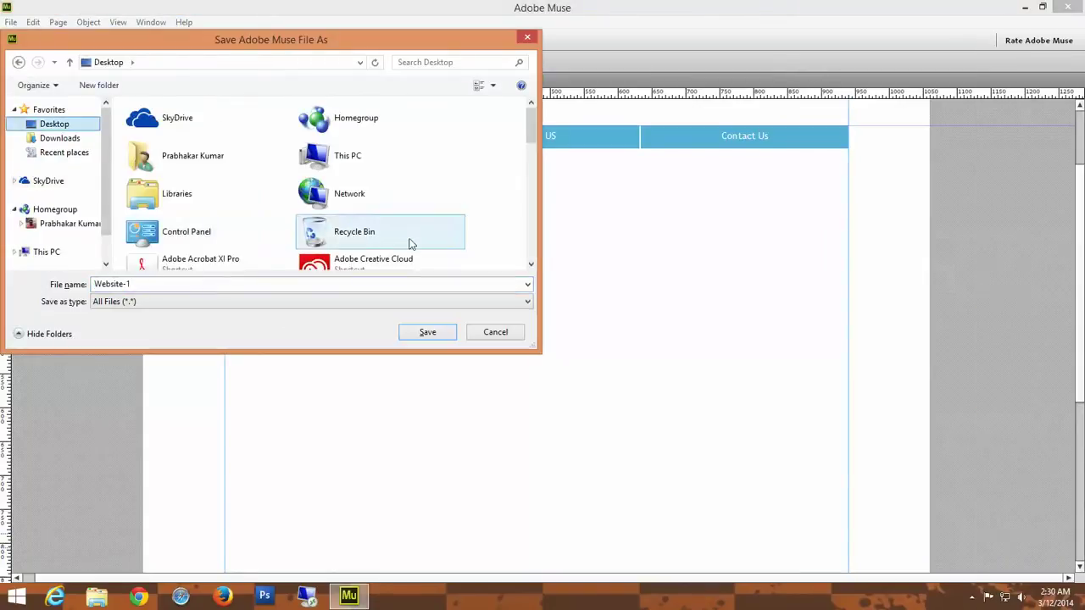
scroll(409, 241, down, 10)
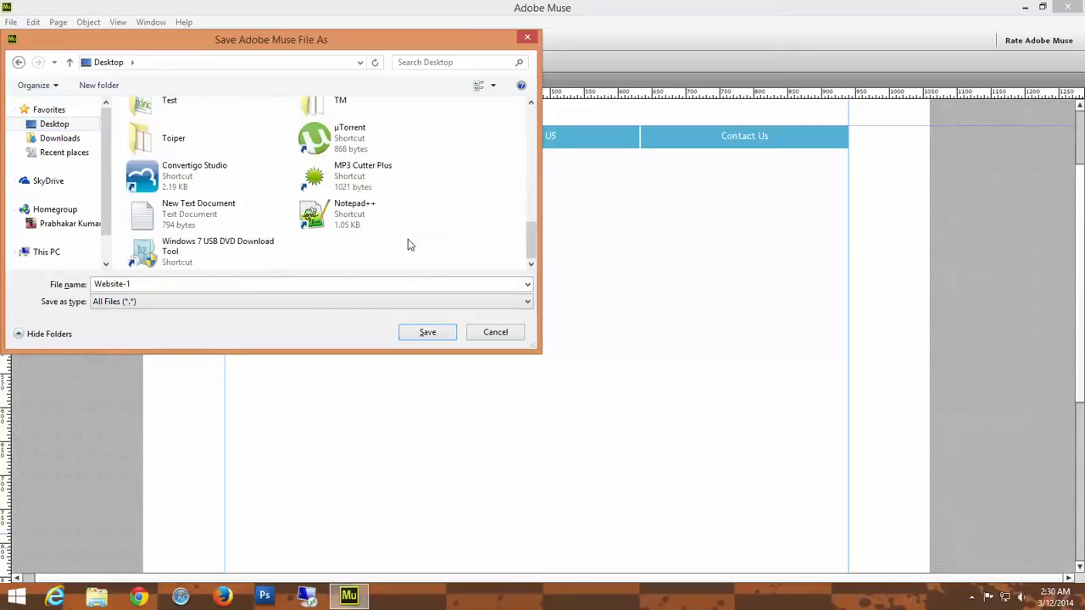
double_click(195, 105)
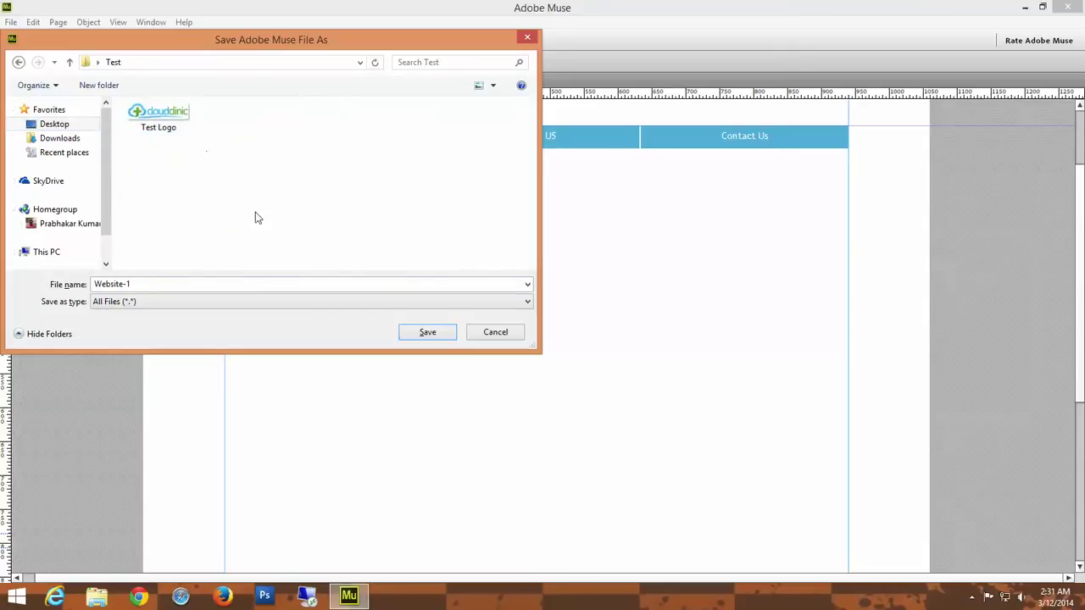
click(166, 283)
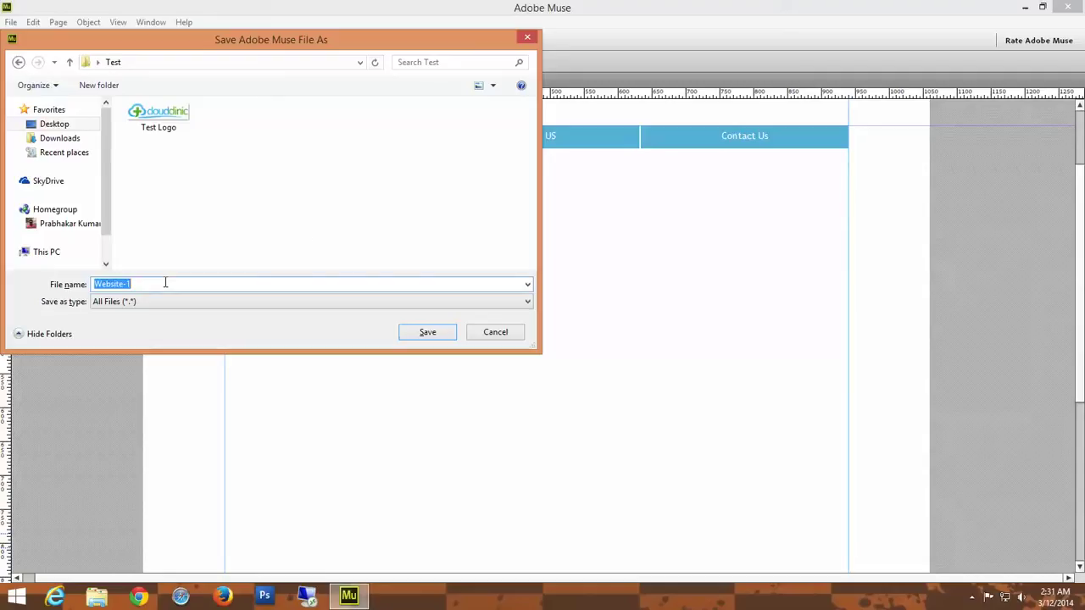
text(TEst)
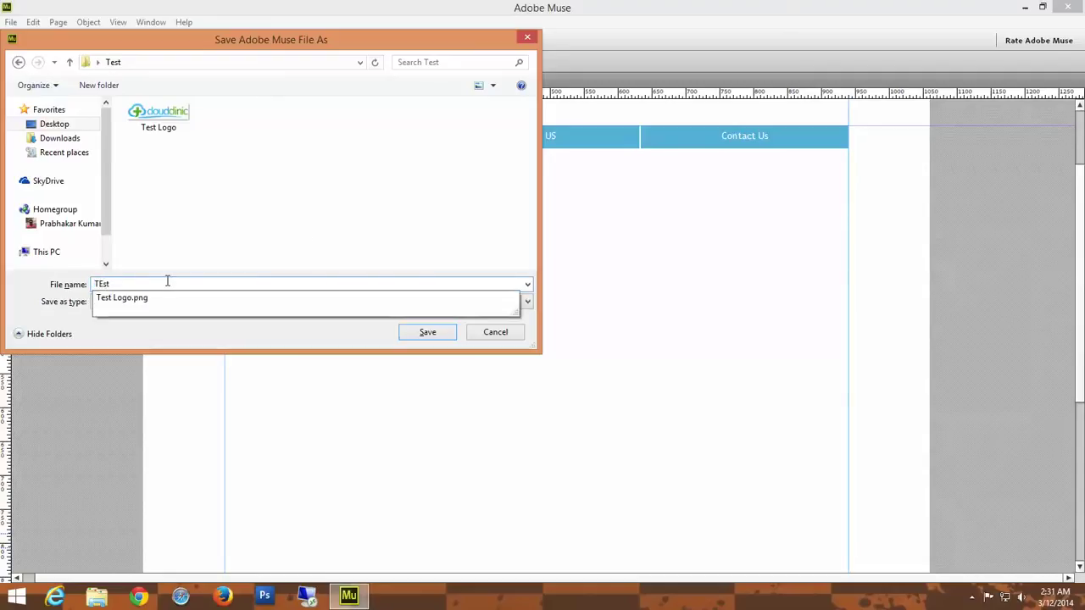
click(222, 257)
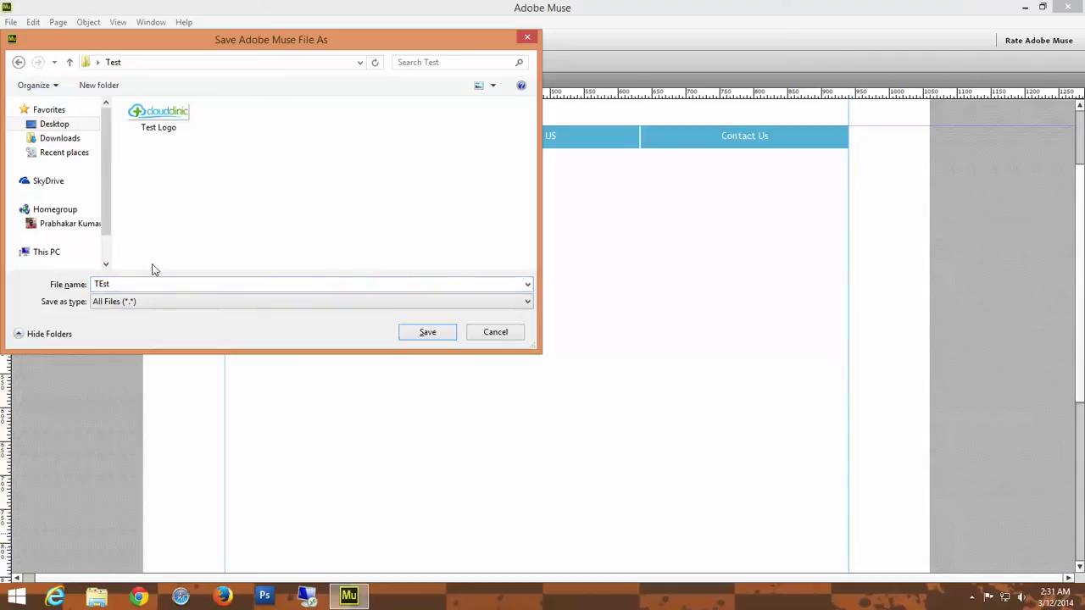
click(173, 284)
text(Test)
click(496, 243)
click(425, 335)
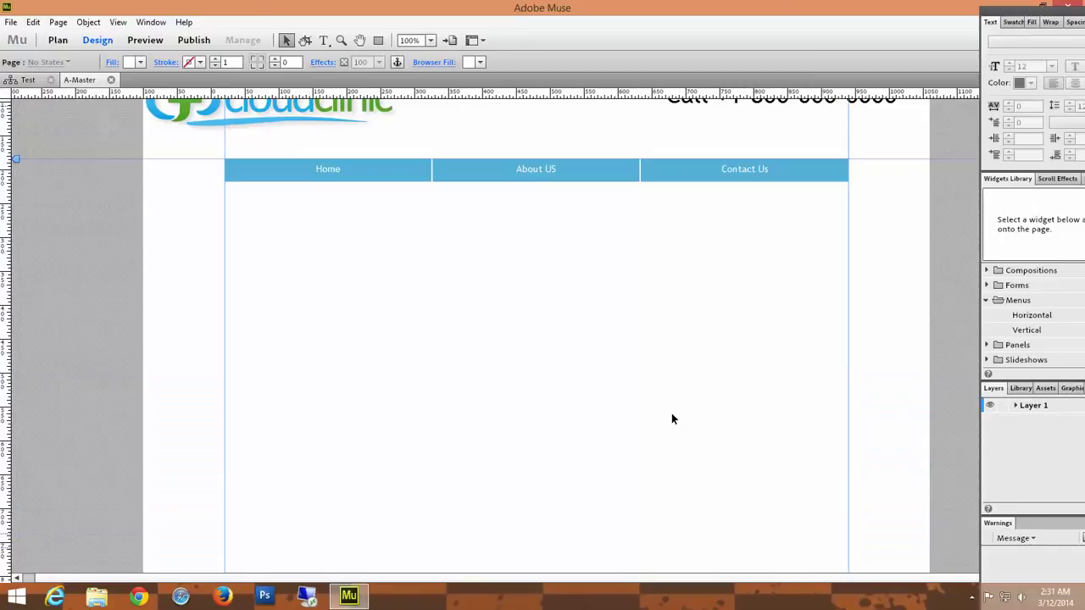
- Preview the A-Master page in the web browser
key(ctrl+shift+e)
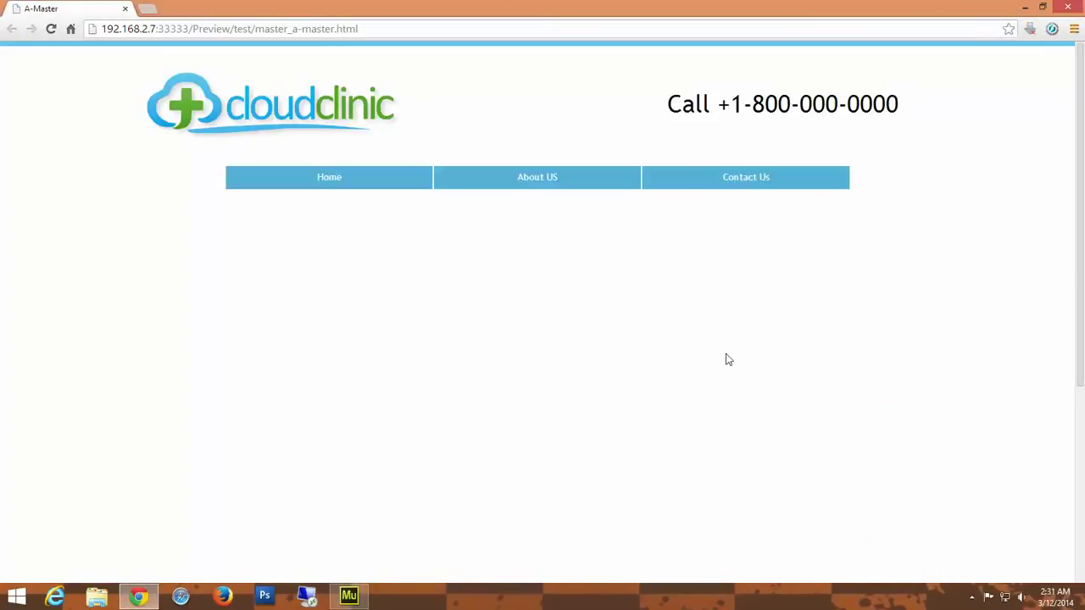
- Examine the previewed master page in the browser, from the logo, phone text and menu to the footer
scroll(726, 359, down, 5)
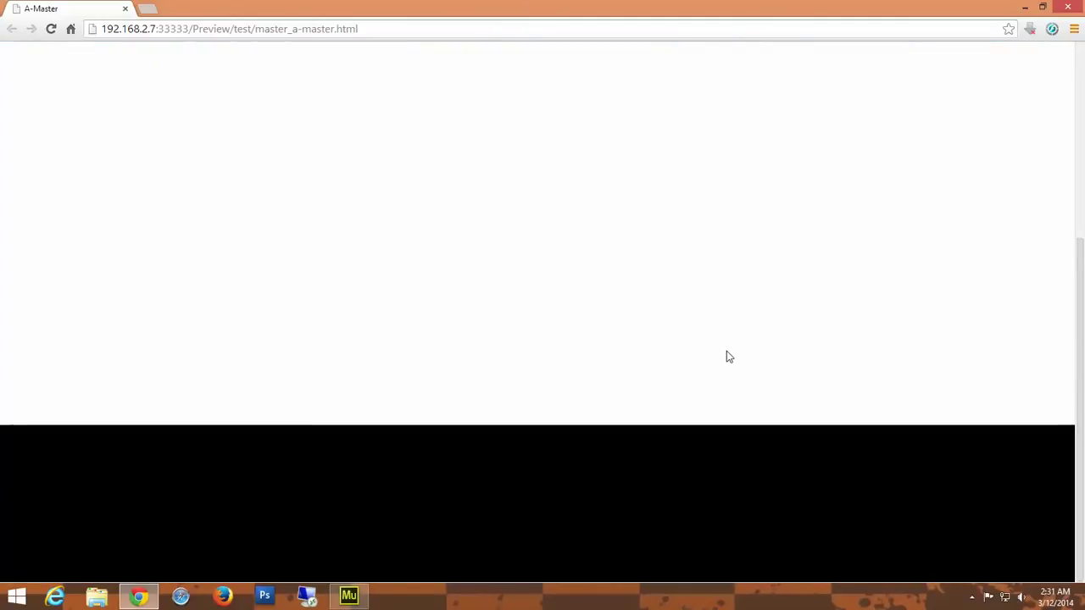
scroll(729, 356, up, 3)
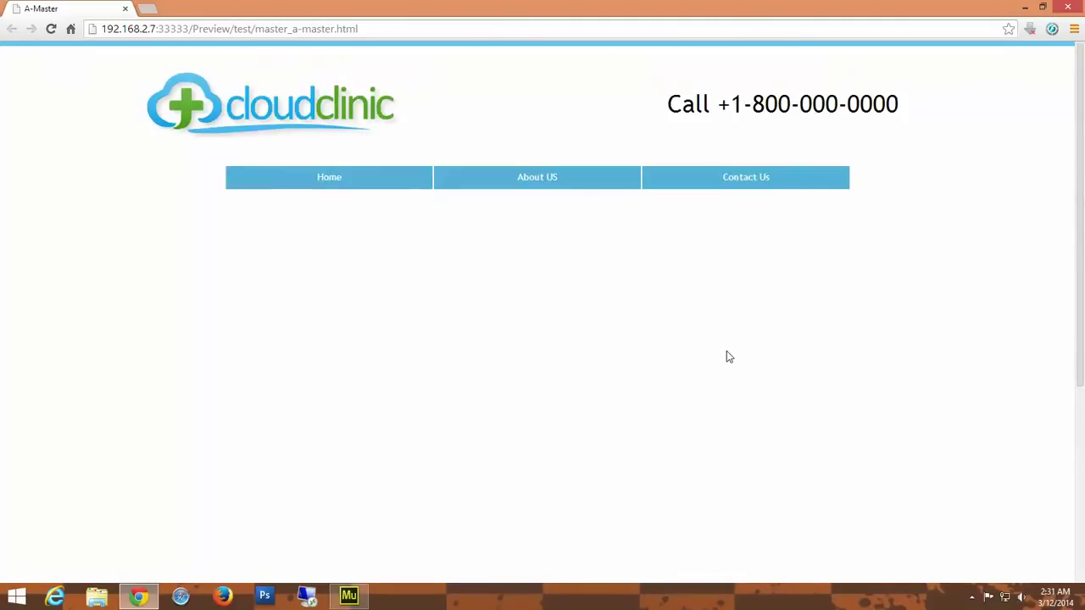
click(971, 597)
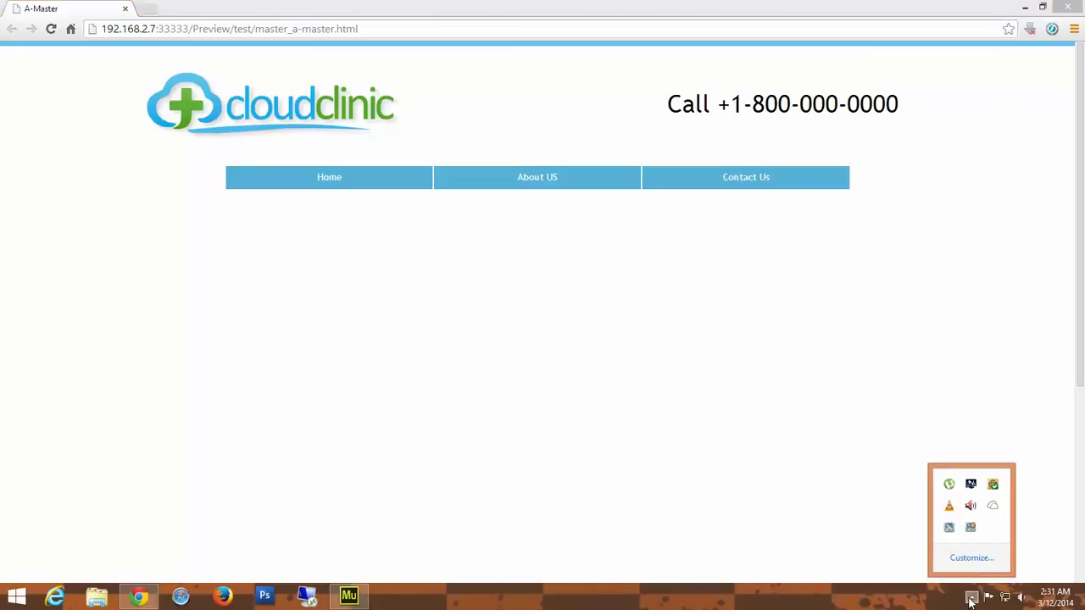
click(831, 531)
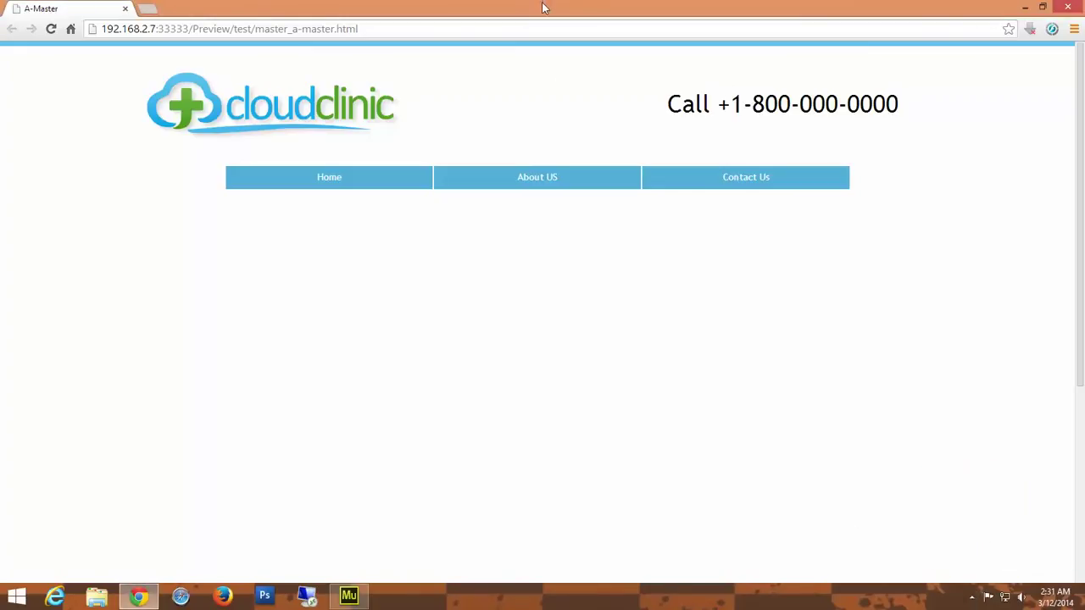
double_click(882, 104)
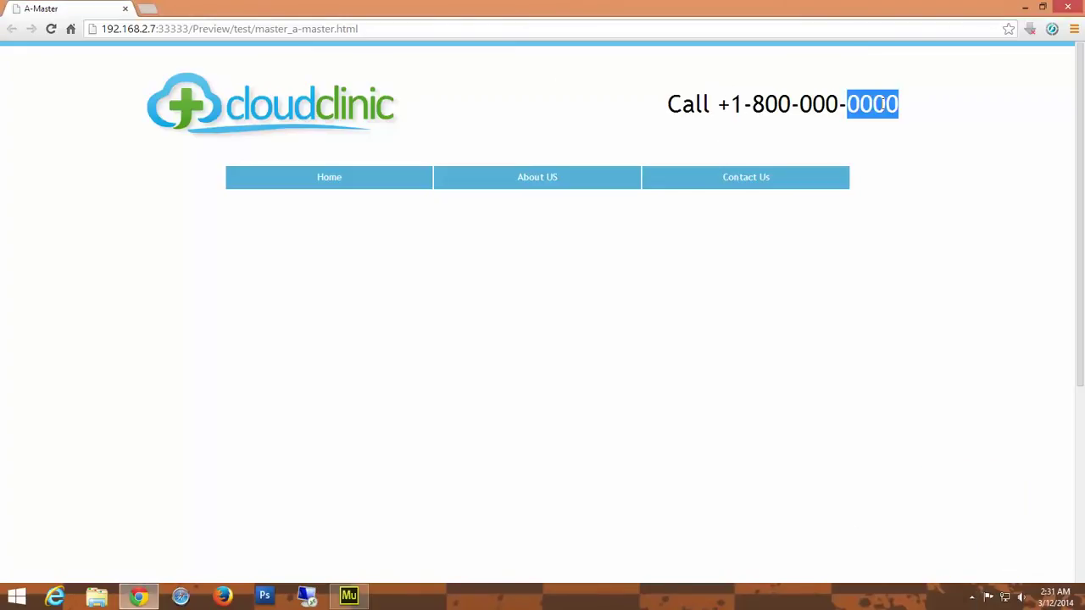
click(895, 303)
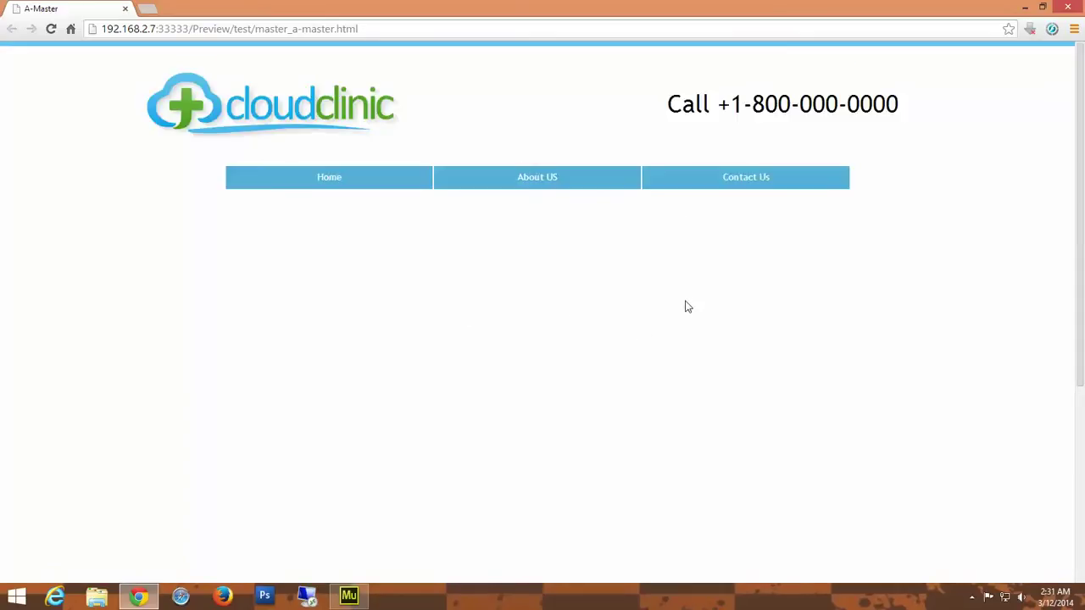
- Examine the previewed page's HTML source, including its menu markup and script includes, and close the source view
right_click(548, 255)
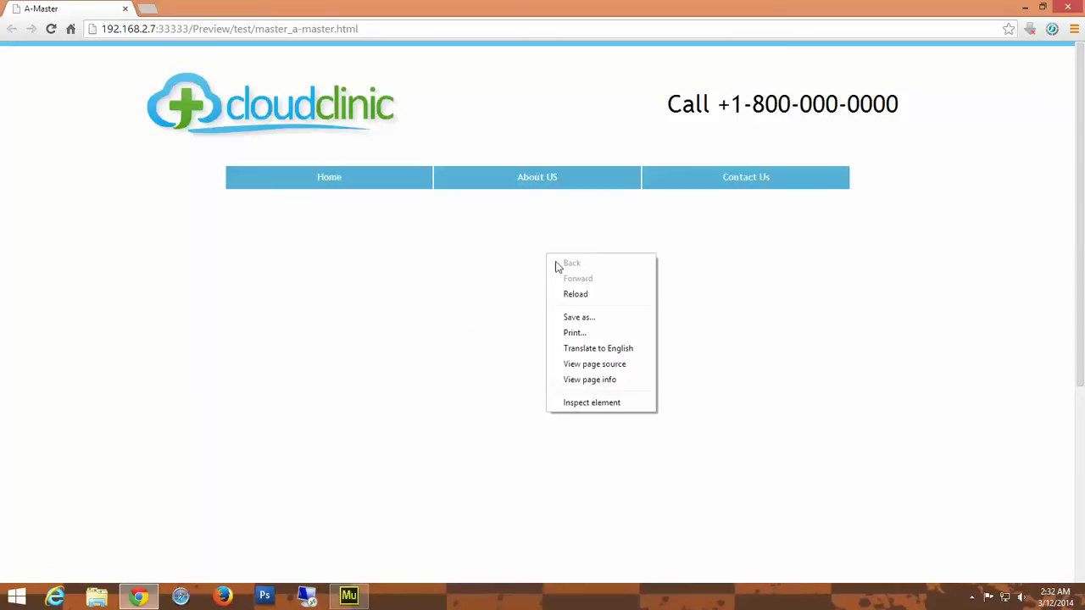
click(594, 365)
scroll(591, 372, down, 3)
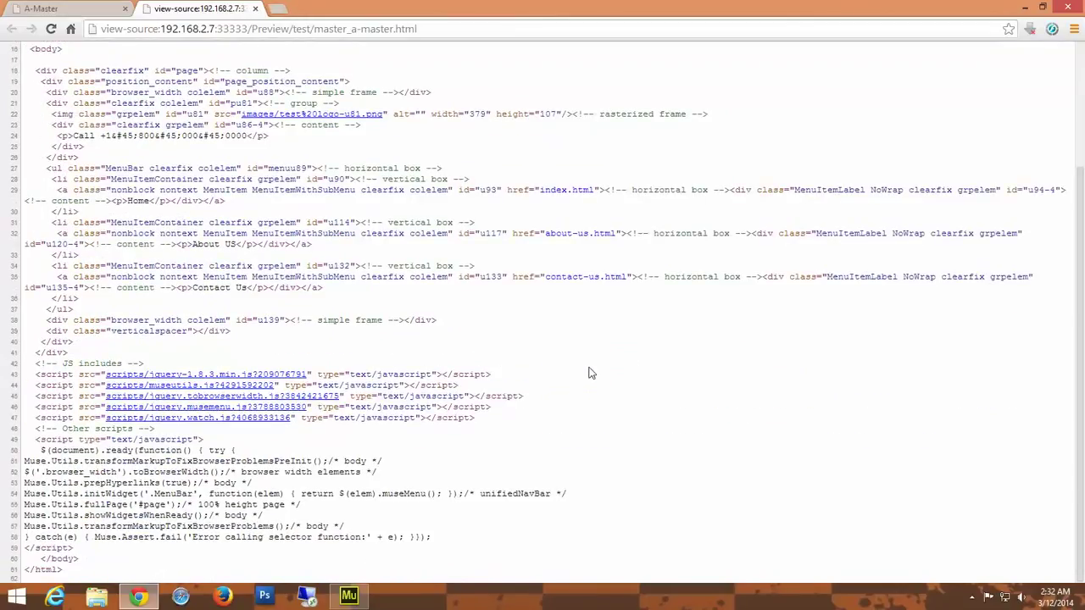
scroll(592, 373, up, 3)
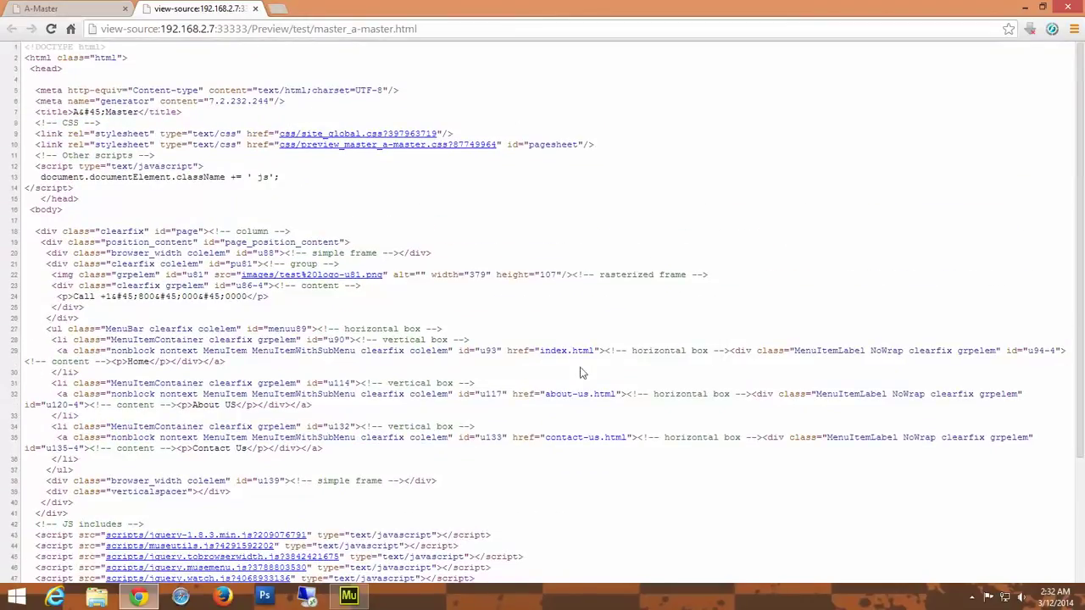
scroll(567, 377, down, 3)
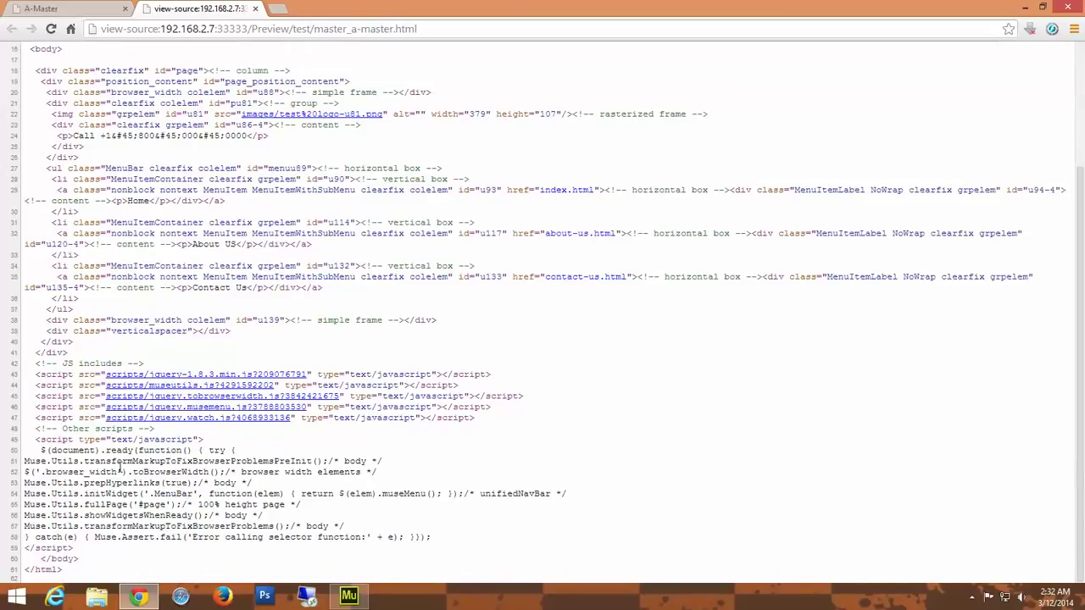
scroll(678, 399, up, 2)
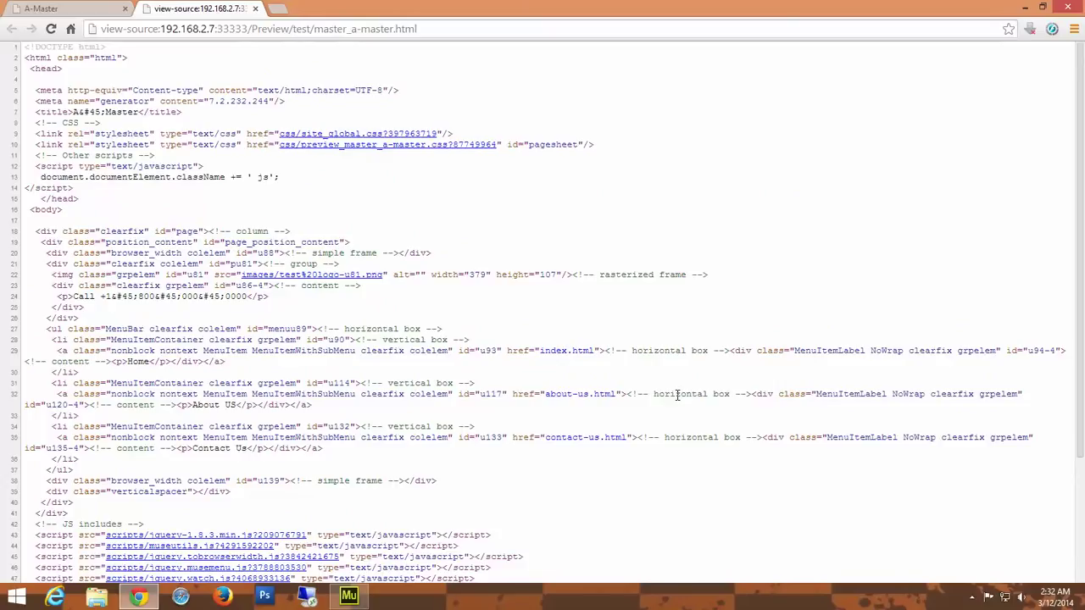
click(255, 8)
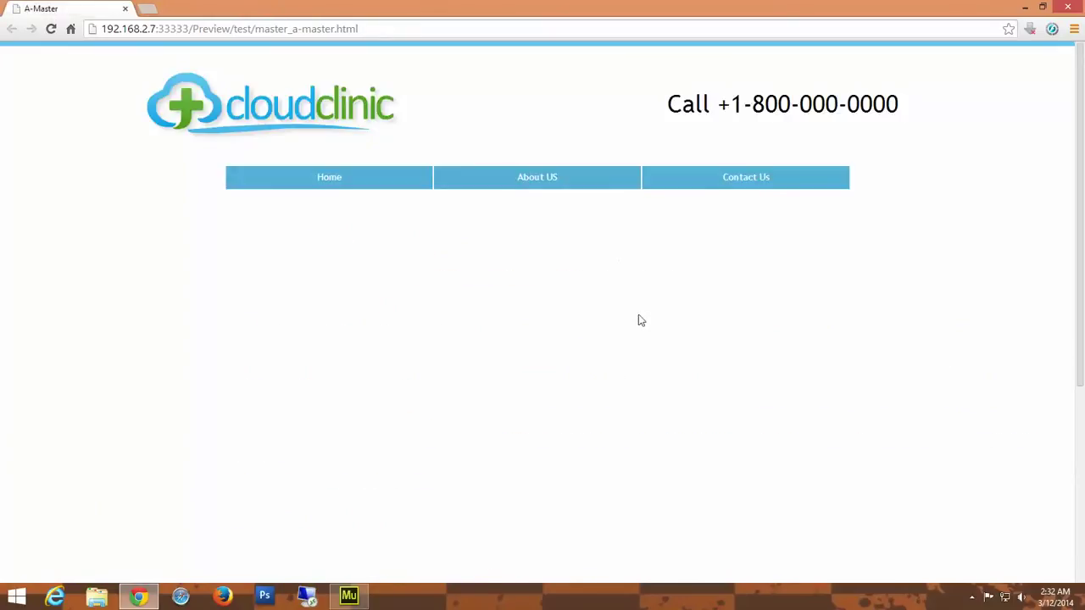
- Close the browser preview, return to Adobe Muse and move the floating panel group fully into view
click(1068, 7)
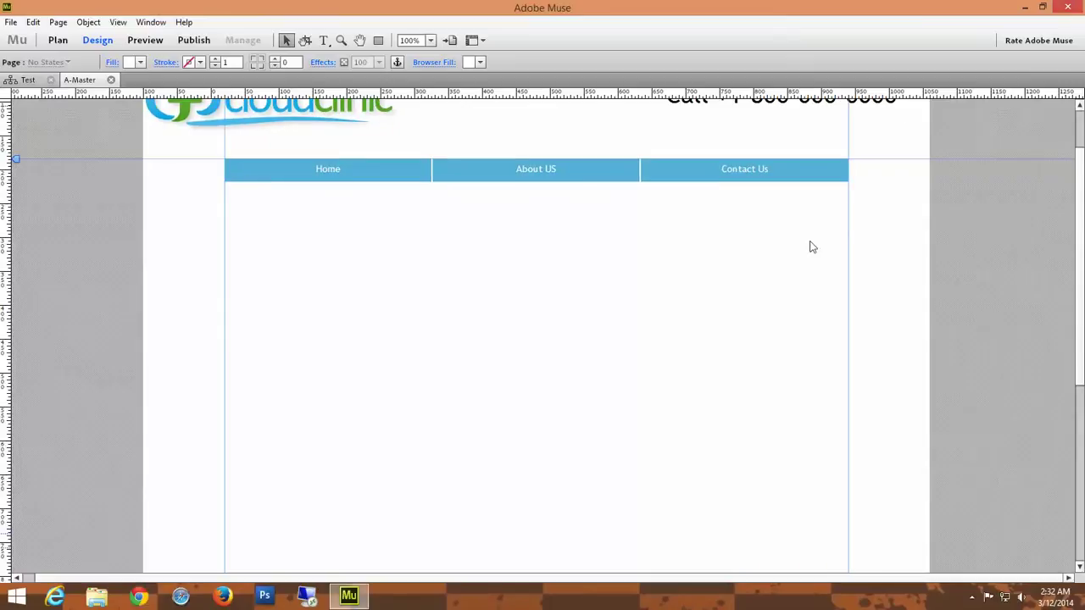
scroll(472, 328, up, 3)
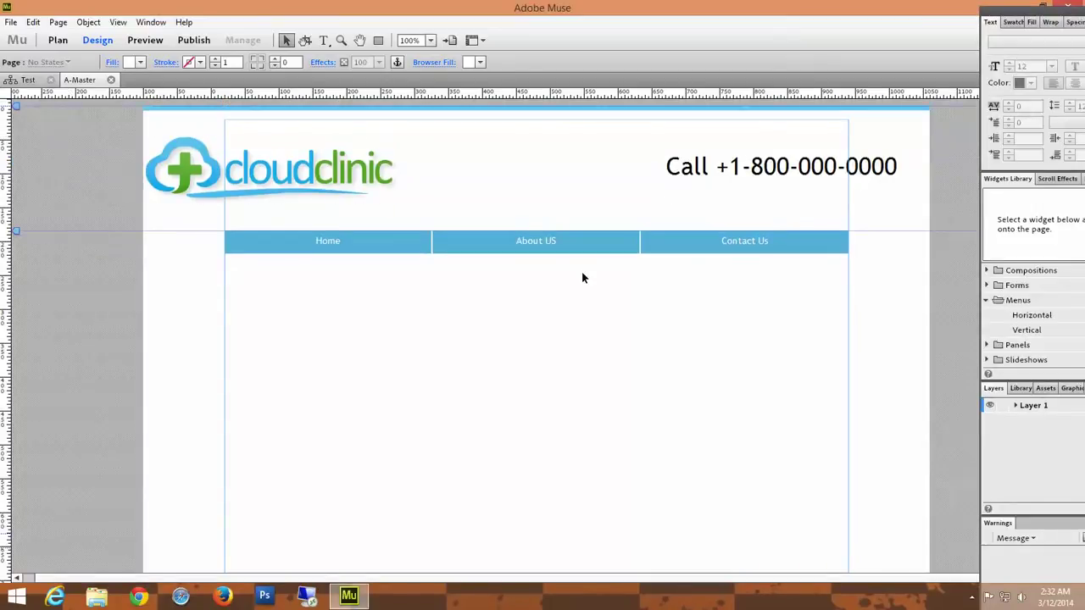
scroll(747, 454, down, 4)
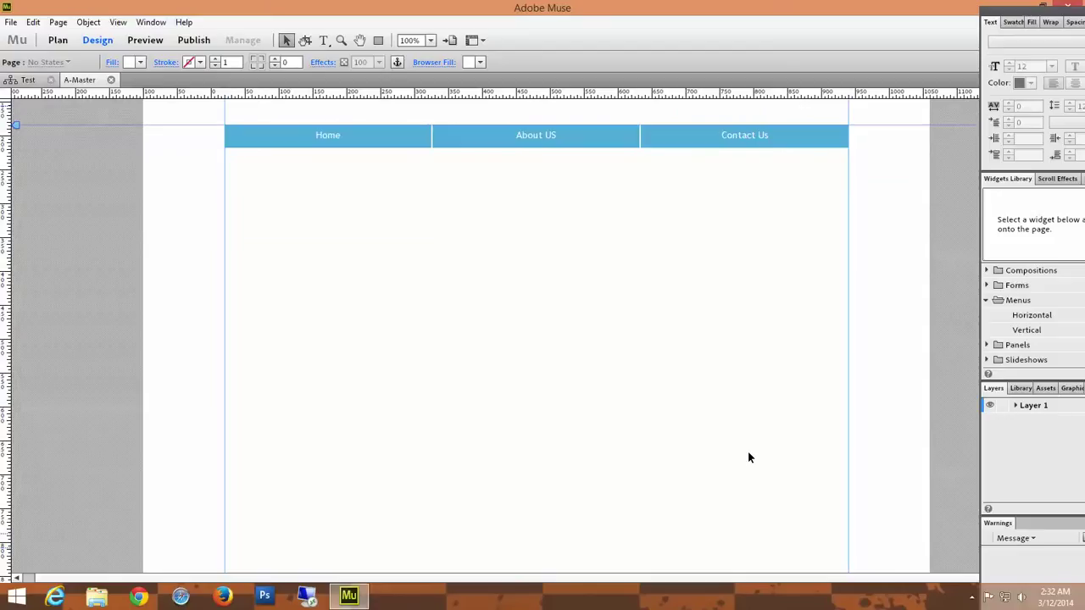
drag(1035, 12, 924, 17)
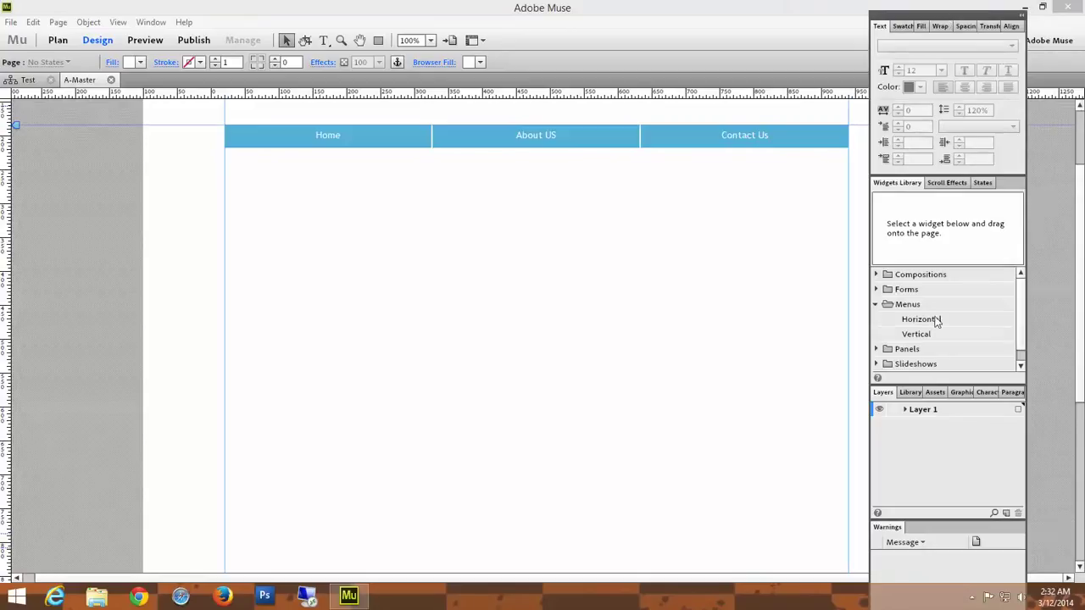
- Collapse the Menus category in the widget library and expand the Slideshows category
click(876, 305)
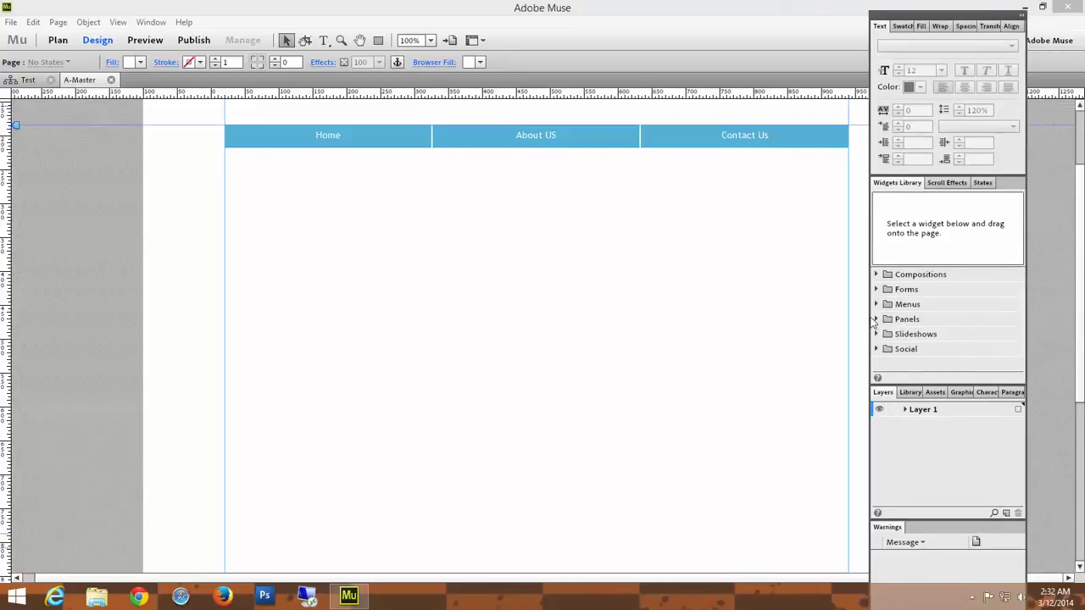
click(876, 318)
click(877, 318)
click(877, 334)
scroll(1024, 346, down, 1)
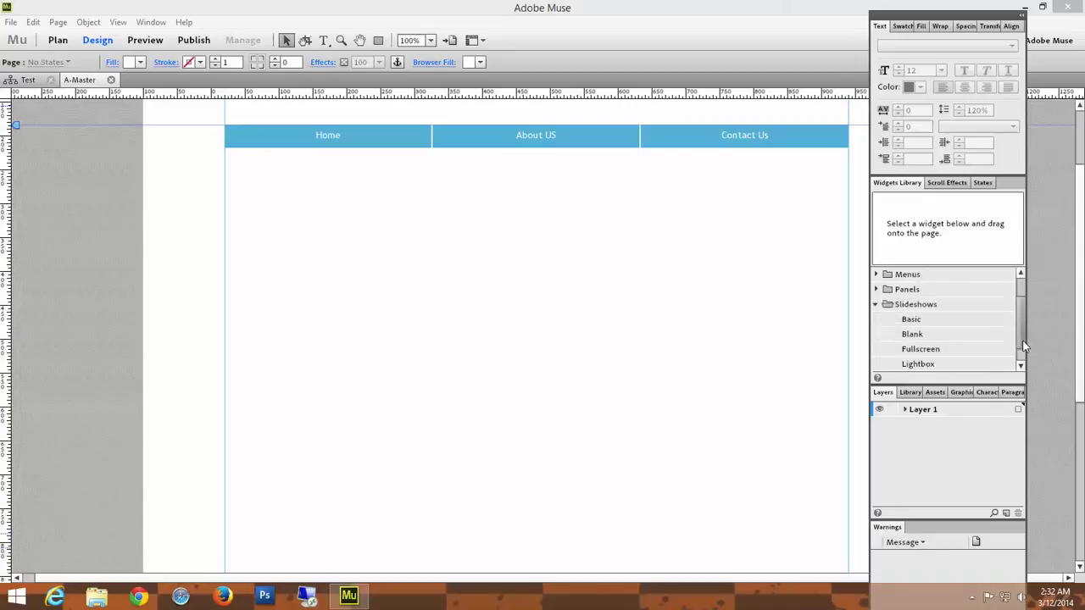
scroll(1024, 346, down, 1)
- Compare the previews of the Basic, Blank, Fullscreen, Lightbox and Thumbnails slideshow widgets
click(937, 306)
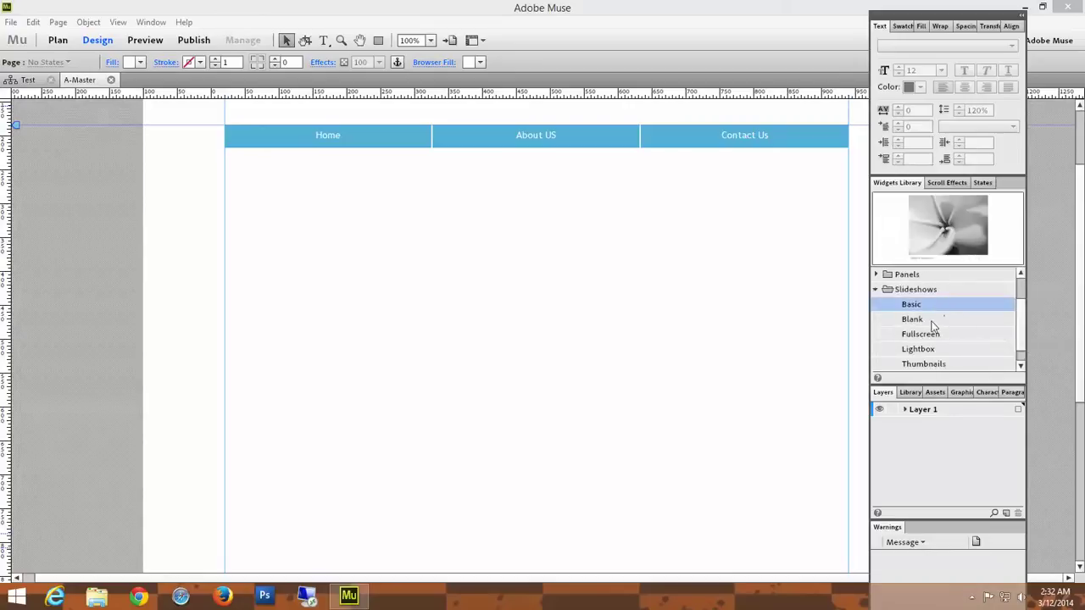
click(932, 322)
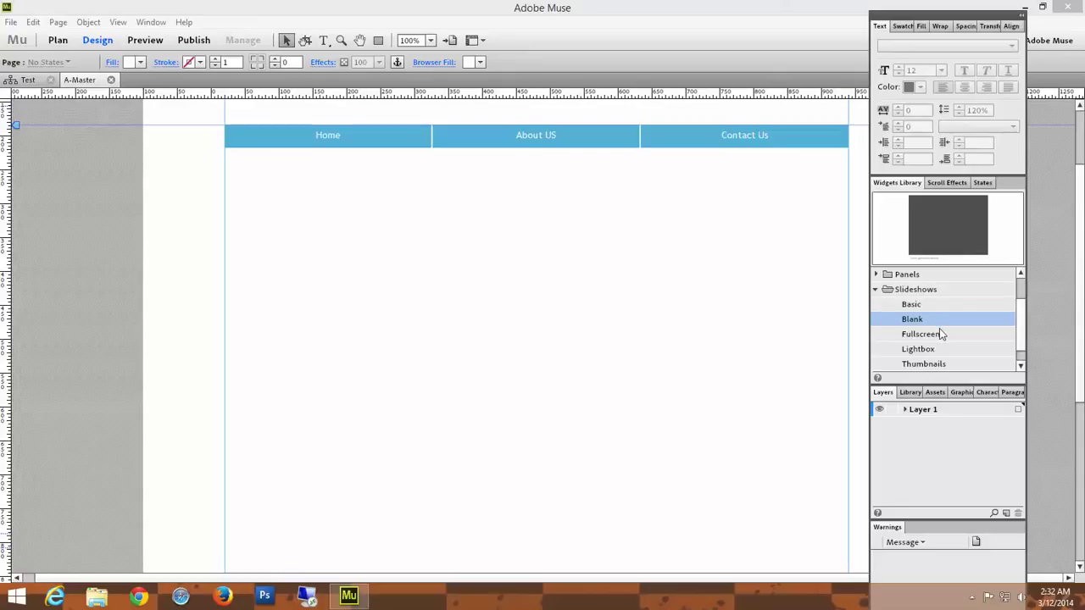
click(939, 334)
click(939, 349)
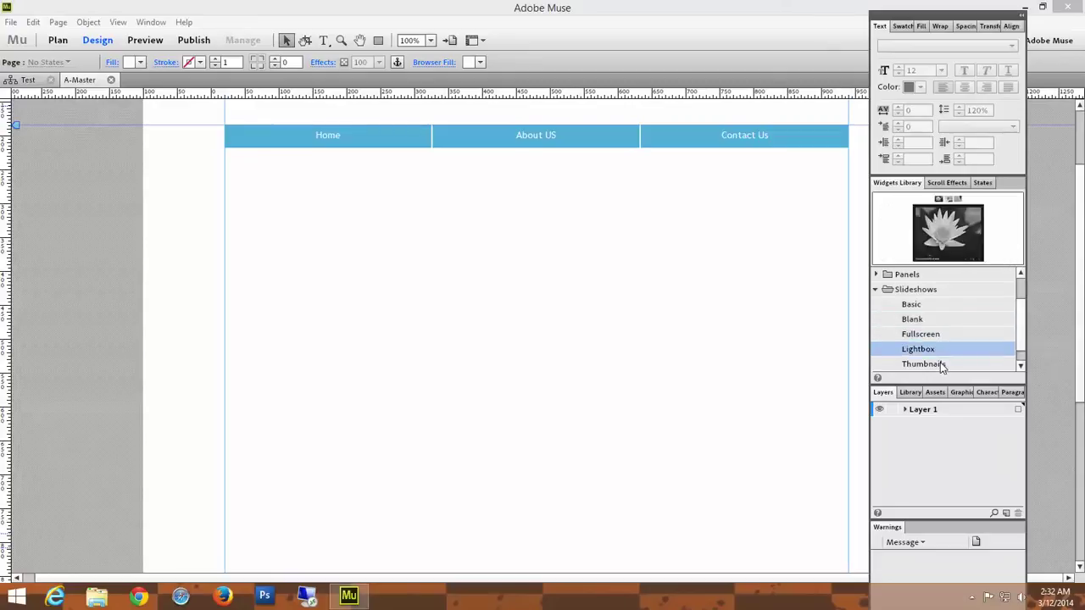
click(940, 363)
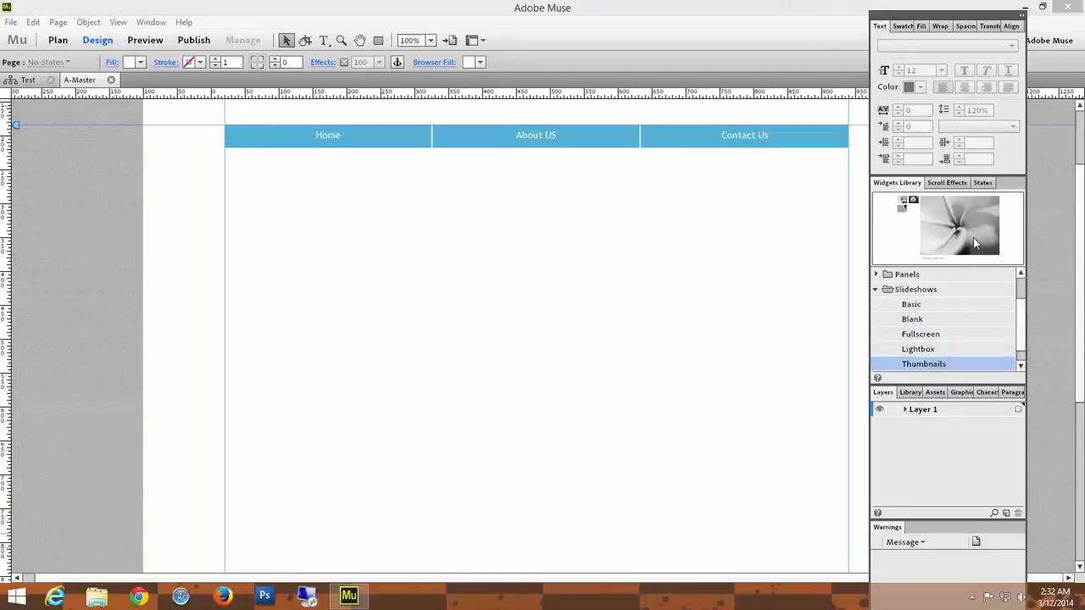
click(942, 348)
click(939, 334)
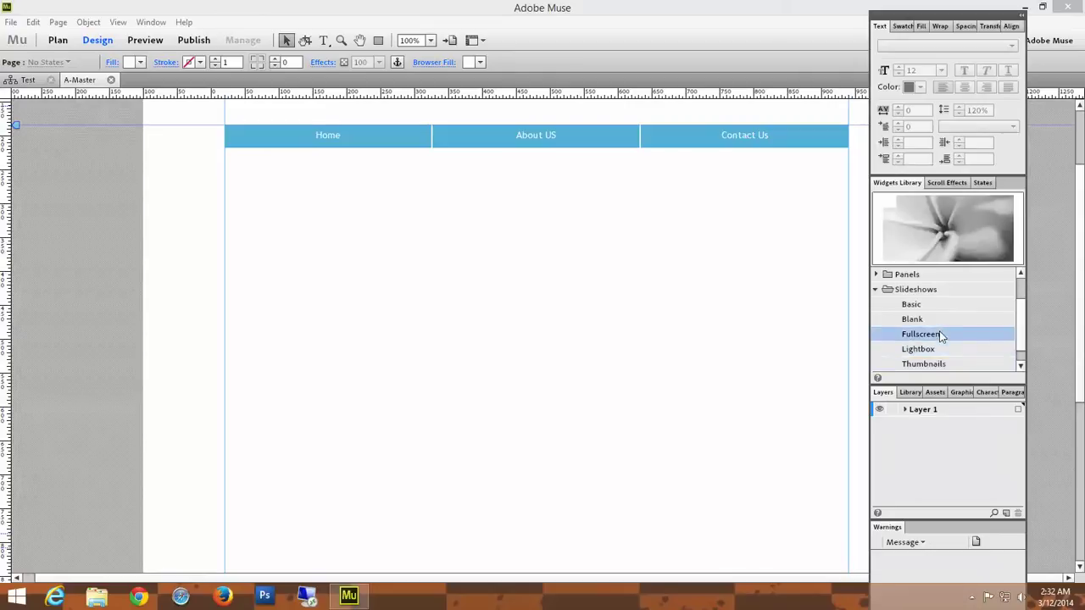
- Place a Blank slideshow widget below the navigation menu at about X 206, Y 270, and collapse the floating panels
click(937, 320)
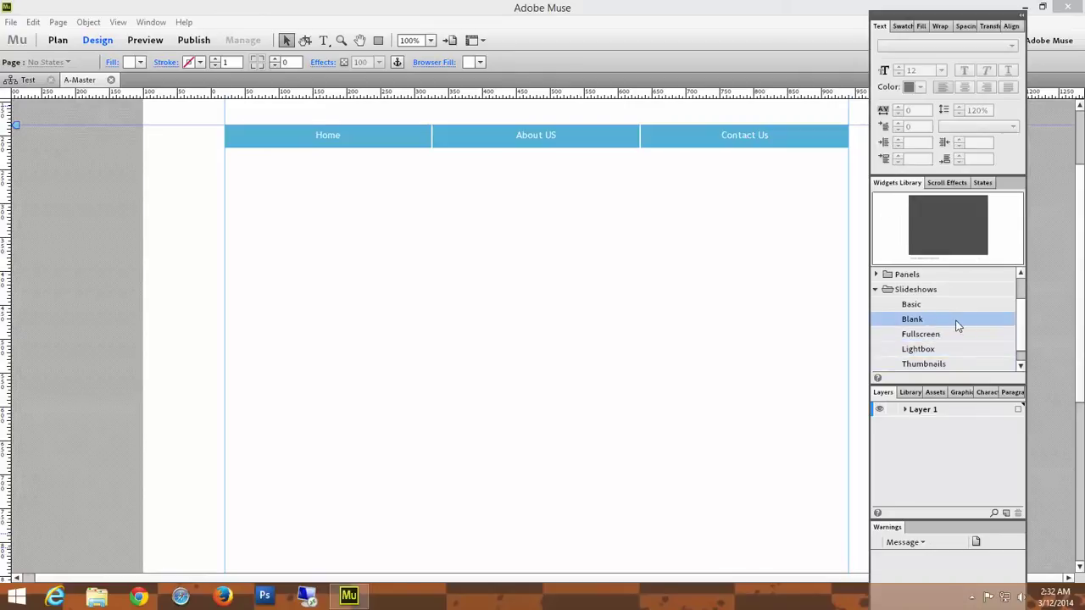
drag(955, 322, 383, 256)
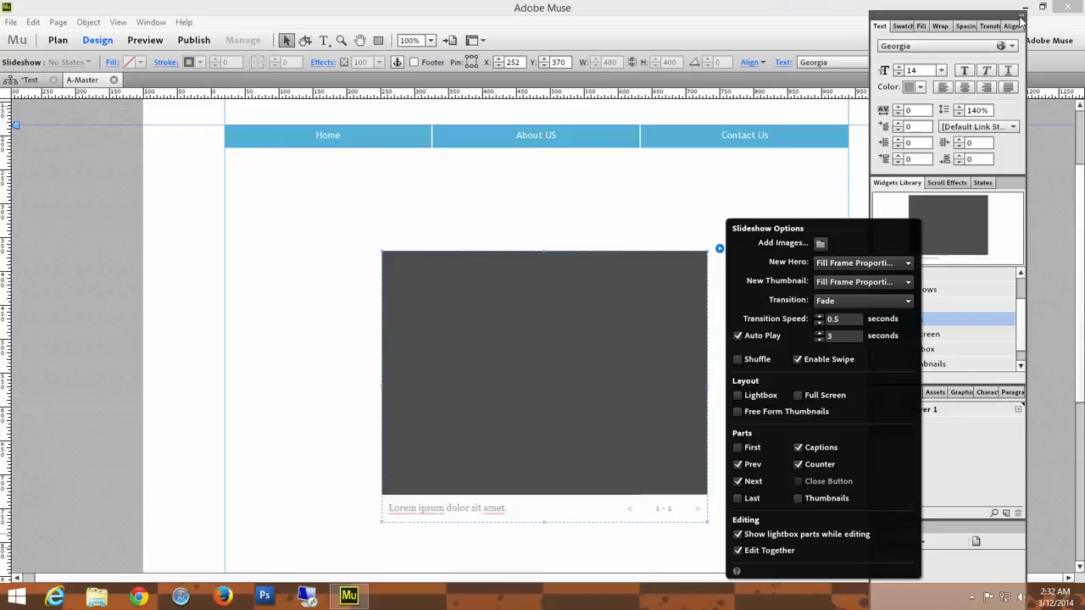
click(1023, 15)
drag(499, 375, 469, 309)
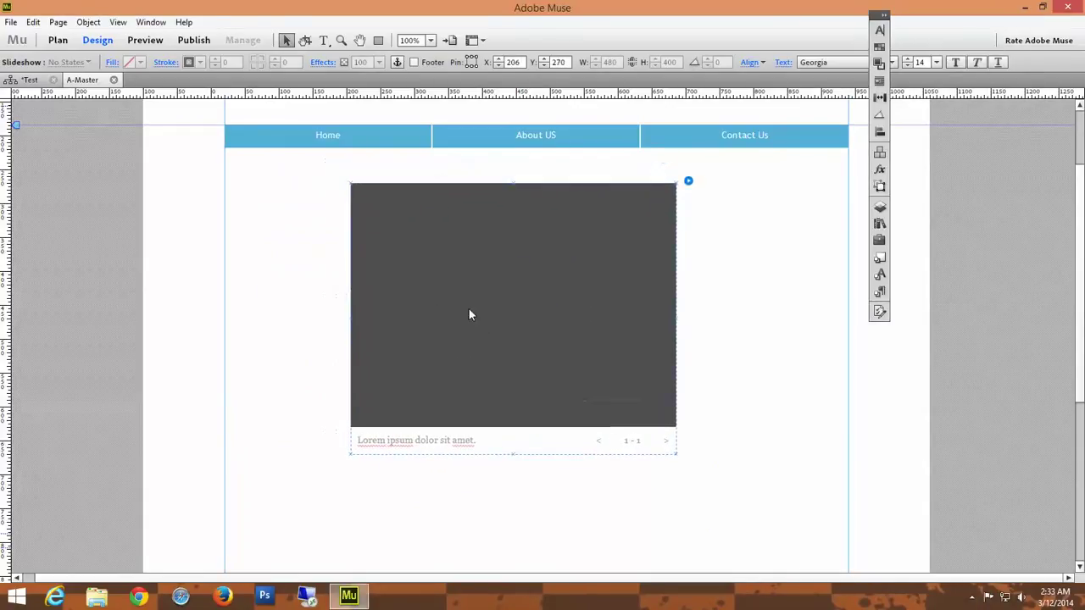
- Position the slideshow's hero image just below the menu at X 20, Y 228, and widen it to 920 px between the column guides
click(559, 337)
drag(551, 341, 421, 318)
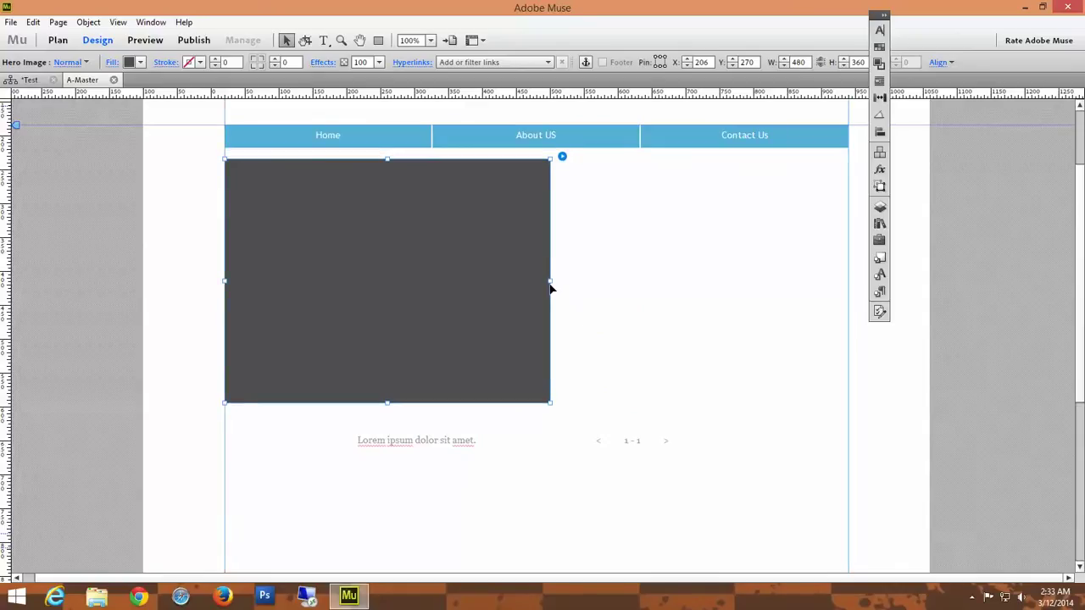
drag(884, 15, 1080, 155)
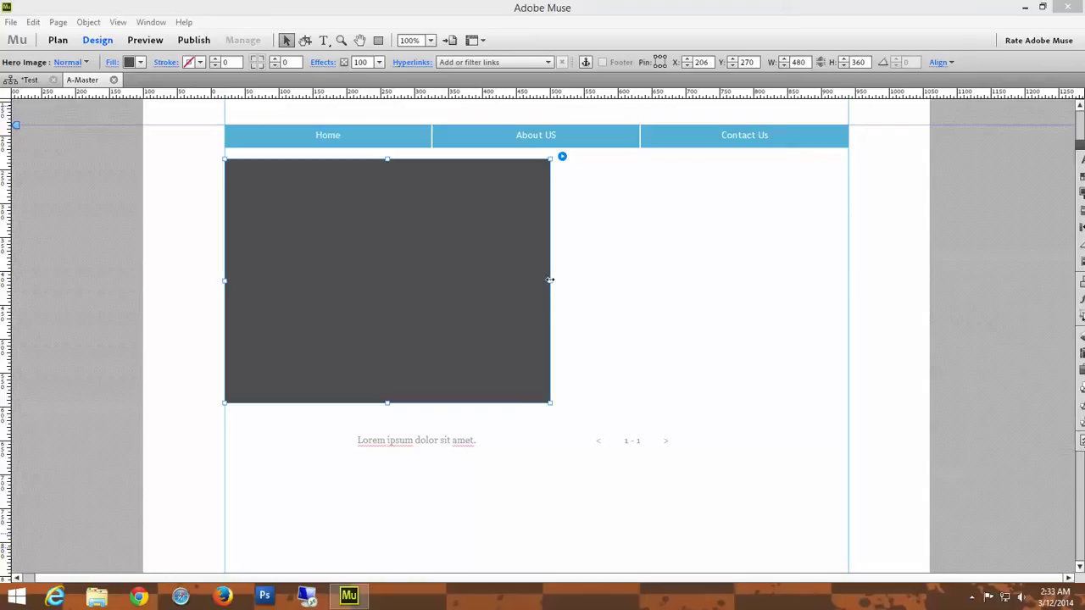
click(551, 279)
drag(551, 280, 845, 265)
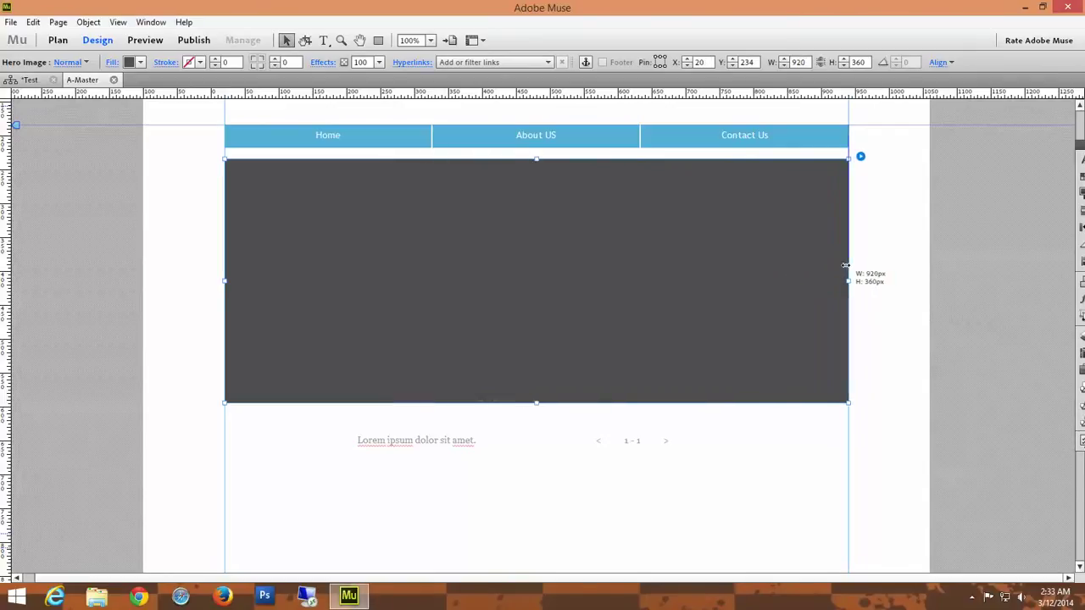
drag(578, 265, 577, 261)
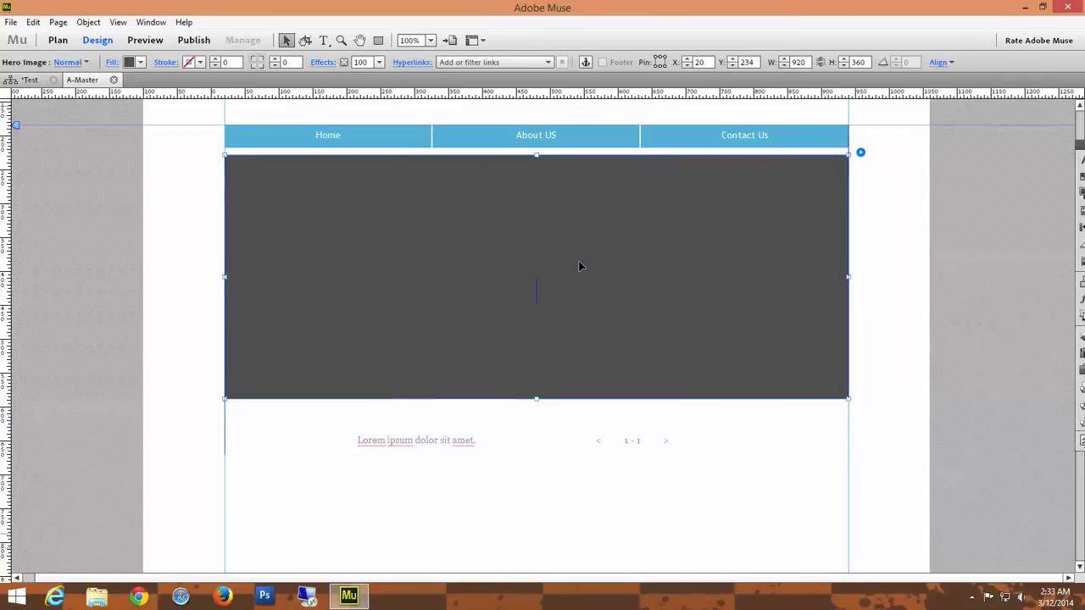
- Inspect the slideshow's counter, caption and next-arrow parts individually, and reselect the hero image
click(622, 440)
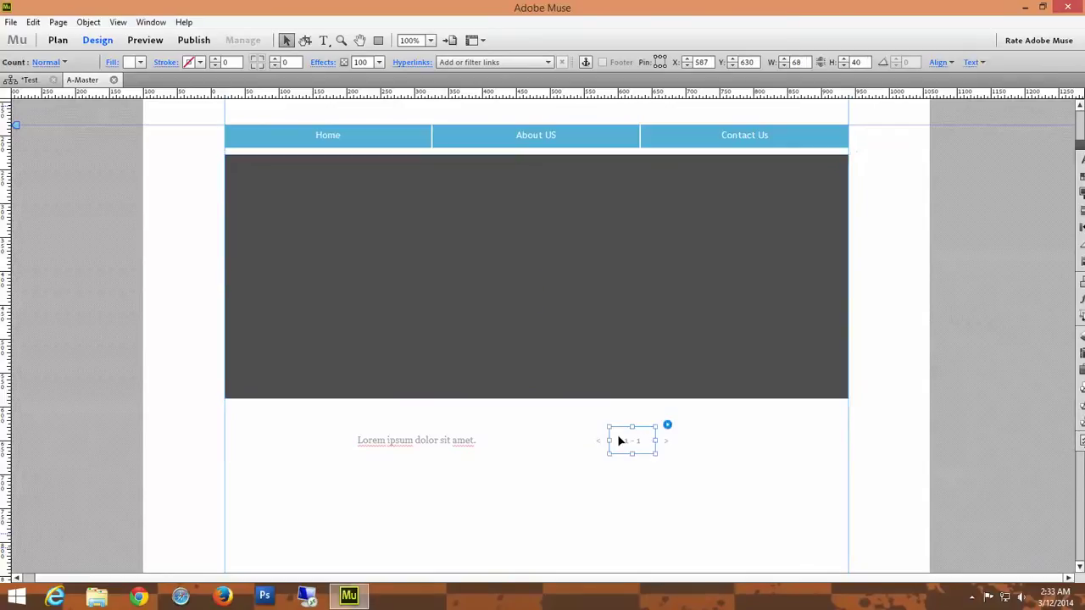
click(638, 495)
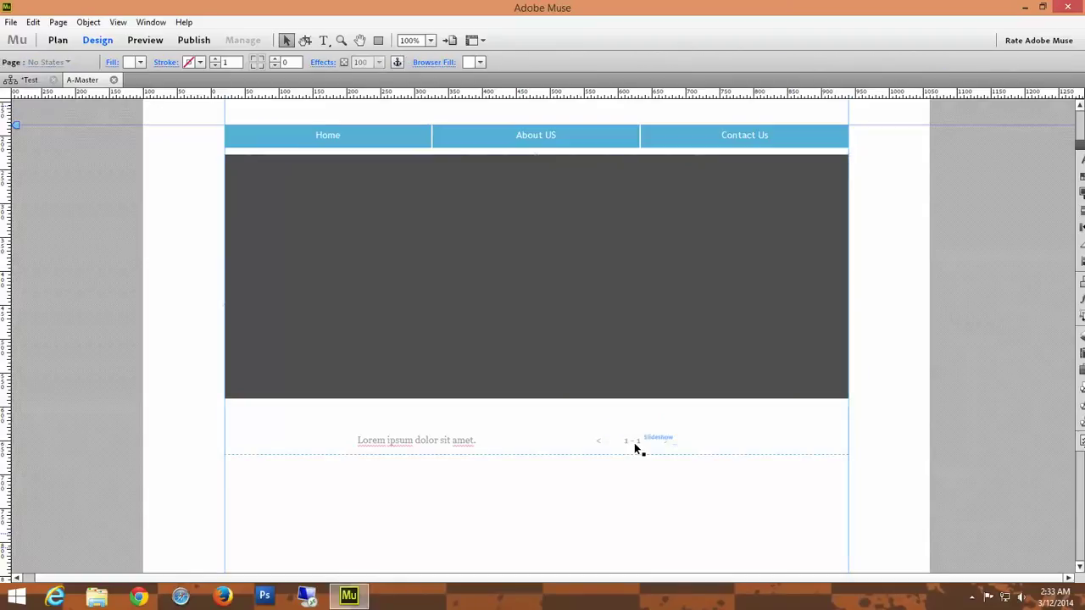
click(634, 442)
click(443, 446)
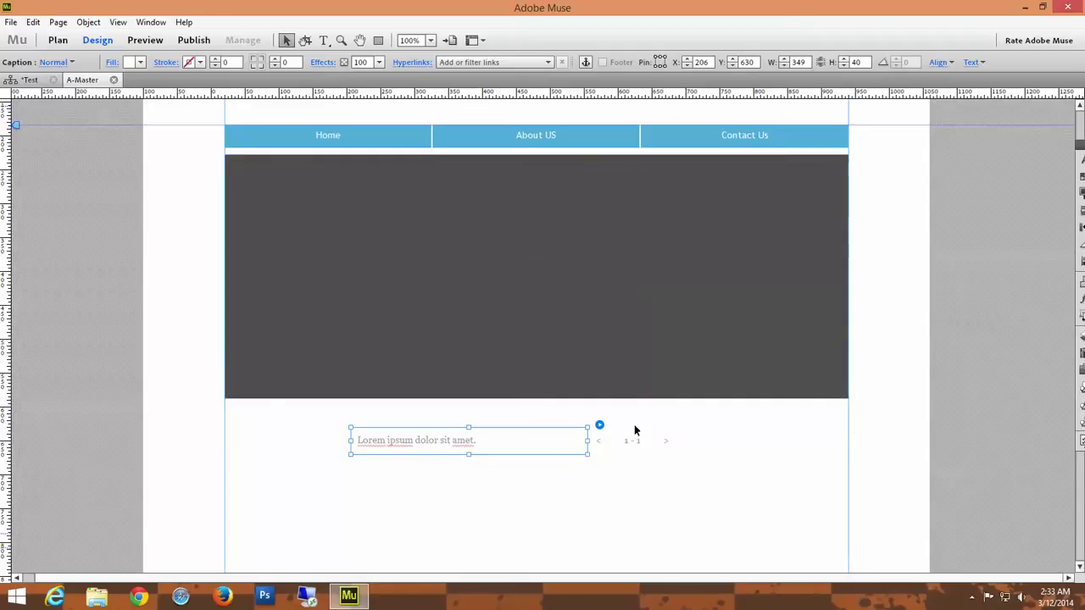
click(666, 449)
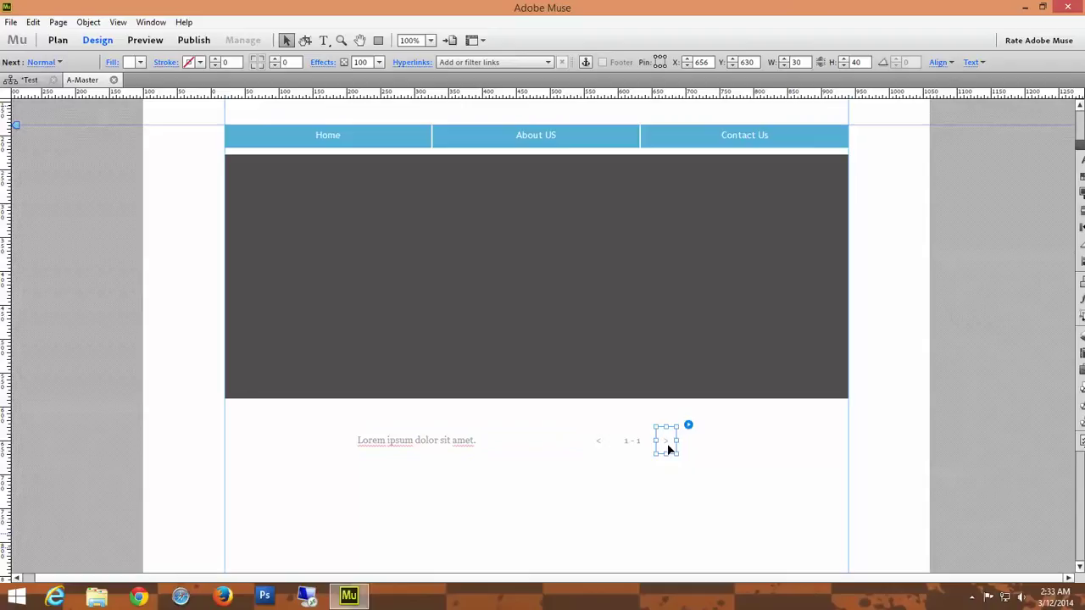
click(632, 442)
click(510, 246)
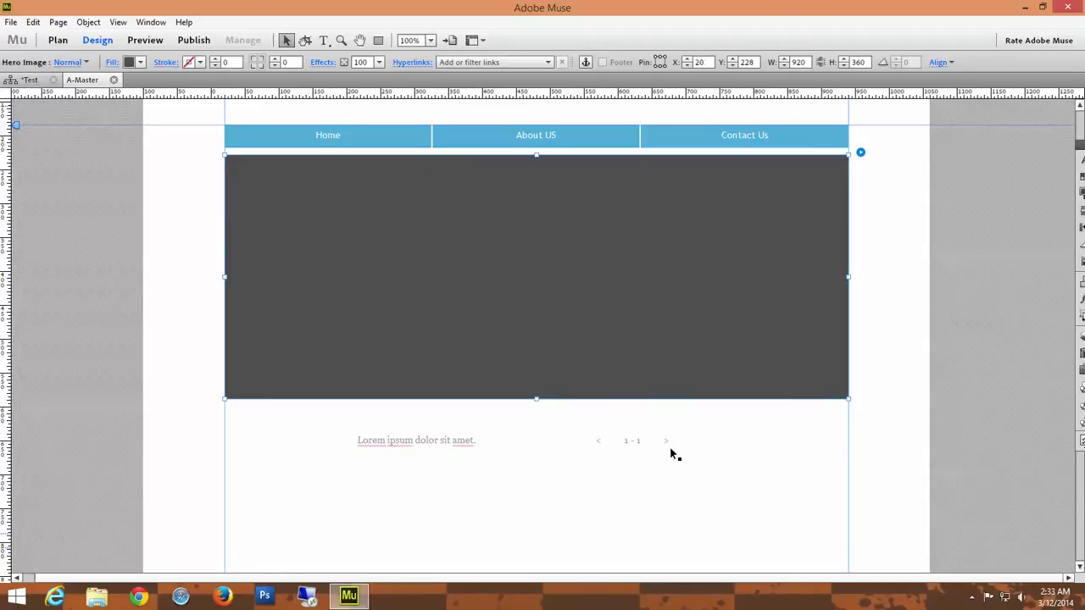
- Place the slideshow's next arrow at the hero image's right edge near X 905, Y 364, and its previous arrow level at the left edge
drag(668, 442, 840, 268)
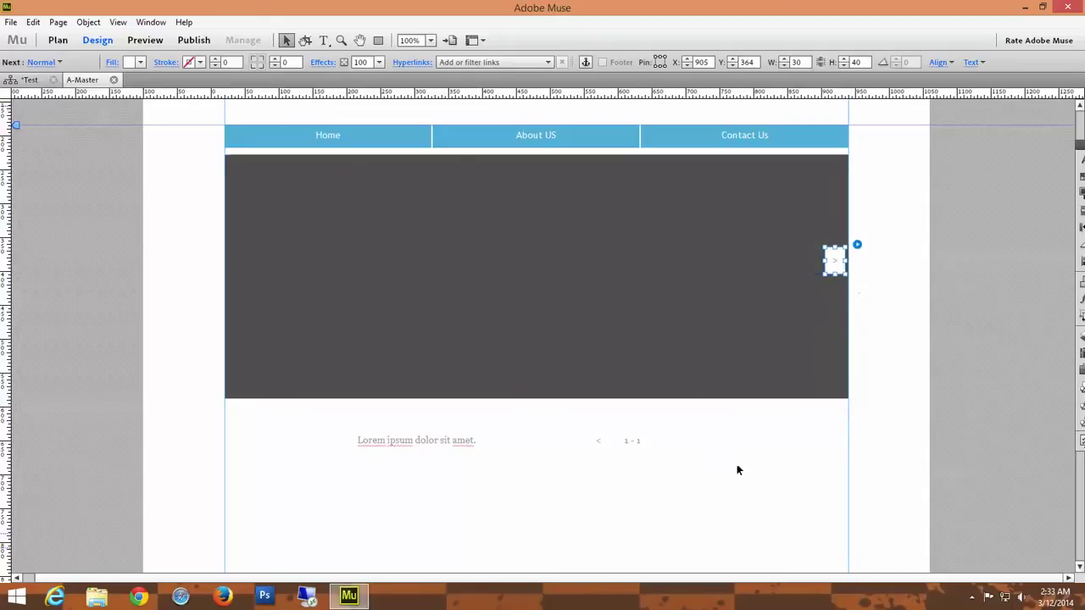
click(727, 483)
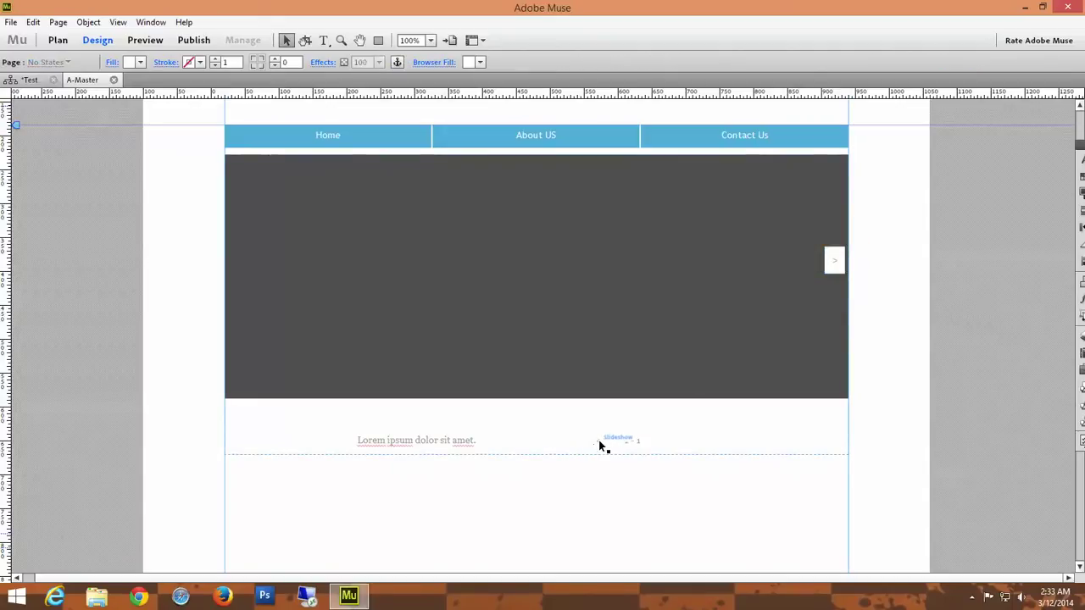
drag(599, 446, 622, 447)
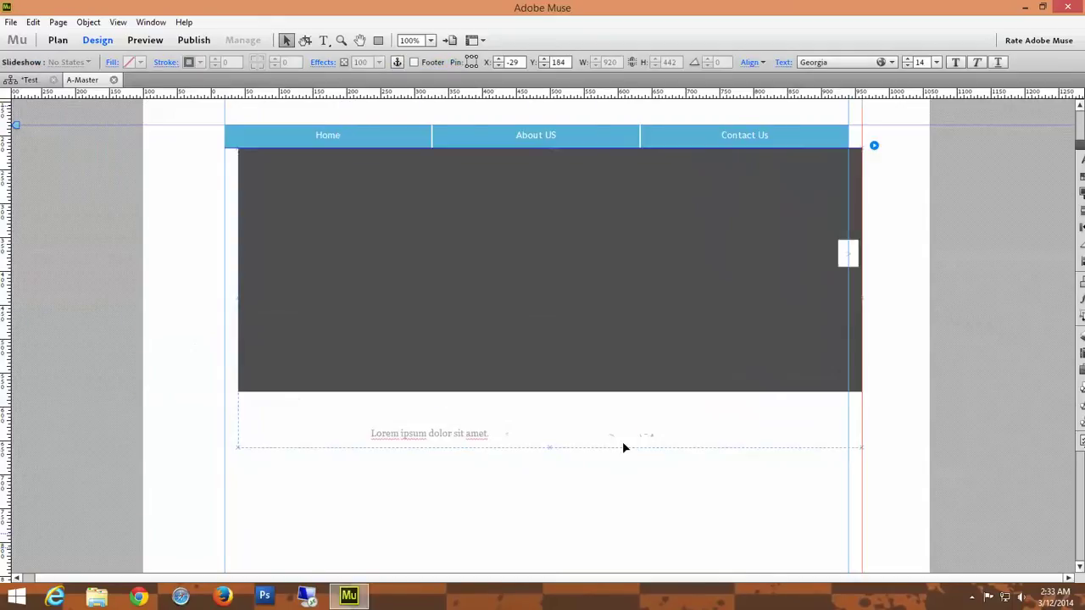
key(ctrl+z)
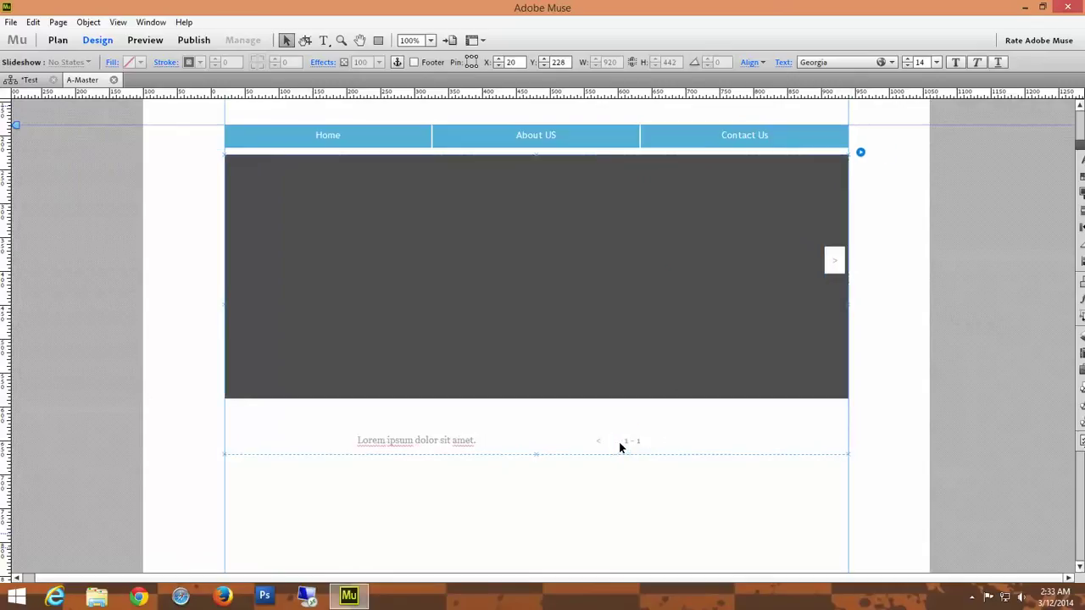
click(600, 440)
drag(601, 441, 241, 267)
- Delete the slideshow's counter and caption from below the hero image
click(631, 440)
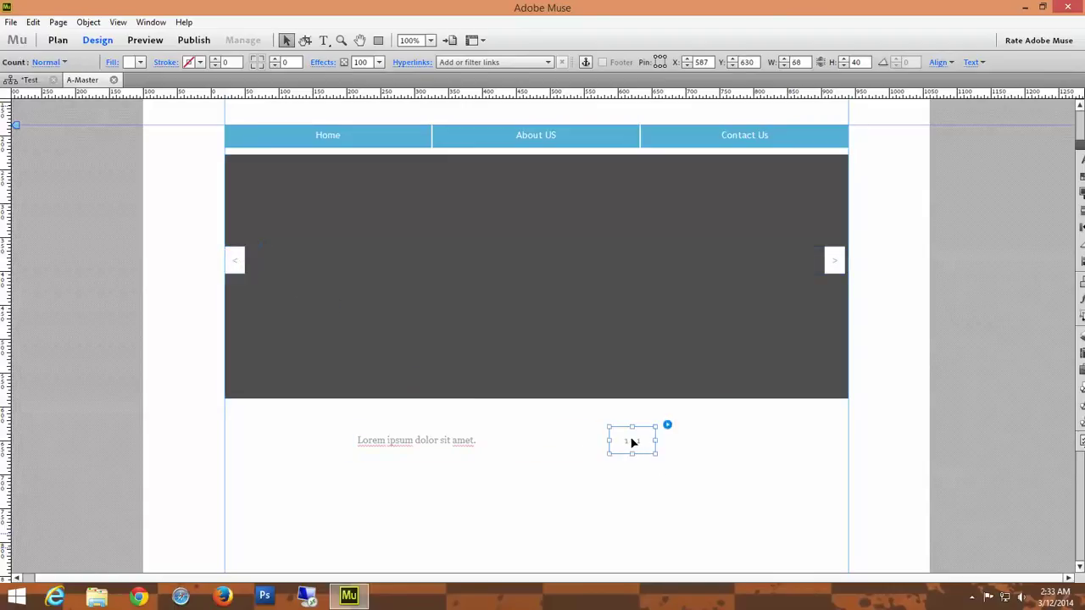
key(Escape)
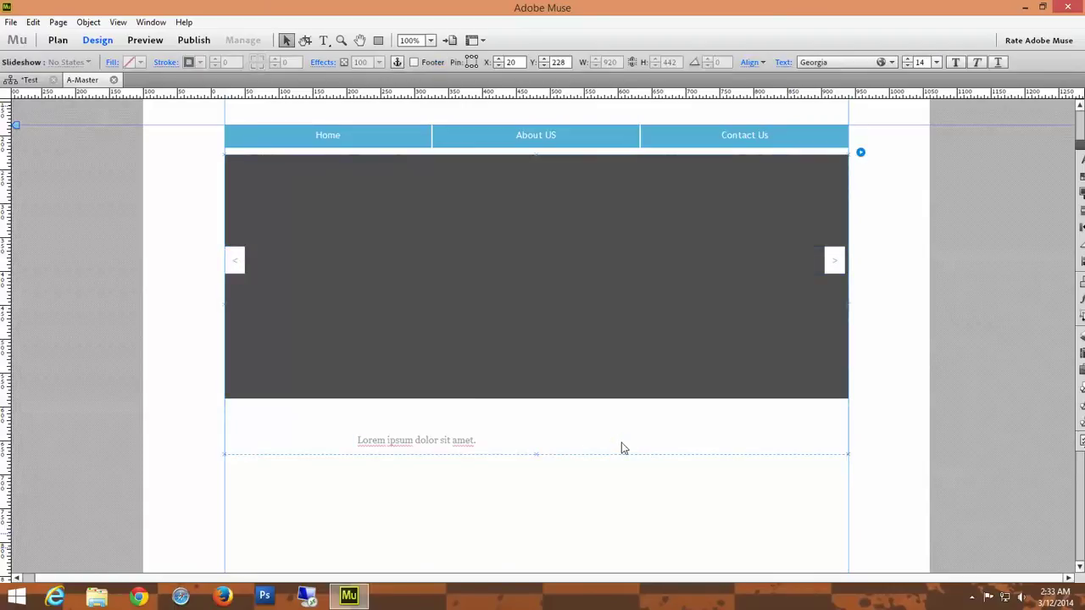
click(414, 439)
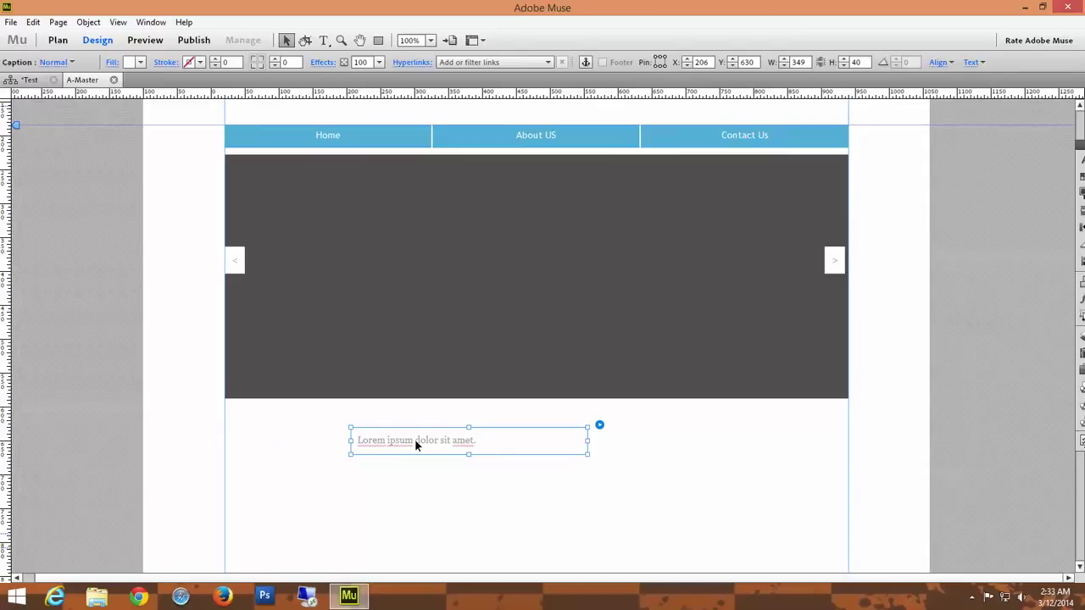
key(Escape)
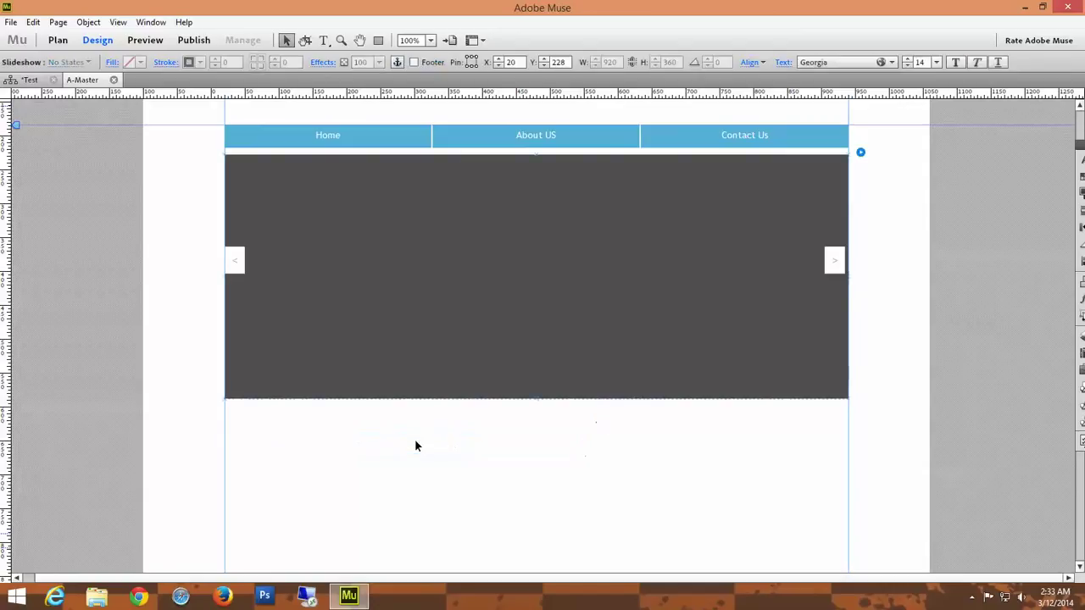
click(526, 513)
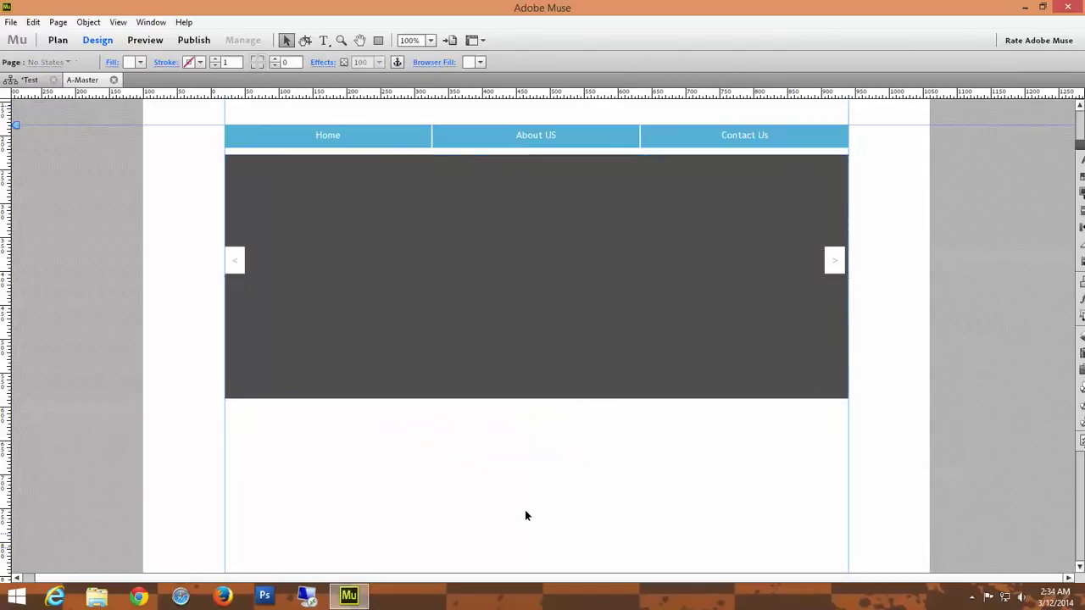
- Review the slideshow's options and browse the Desktop's Banners folder for images without importing any
click(487, 298)
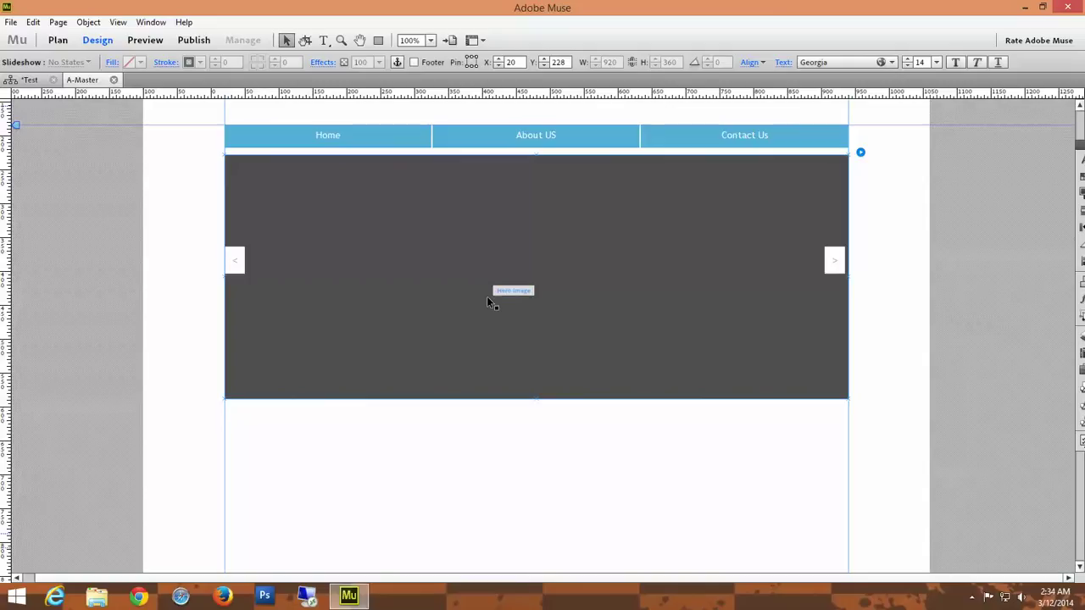
click(860, 153)
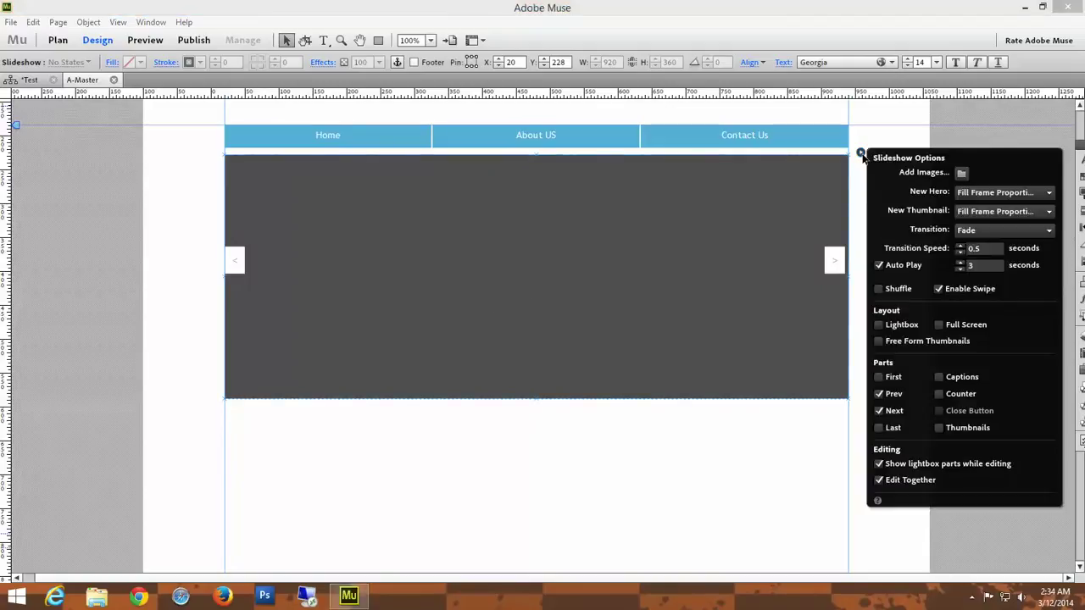
click(962, 174)
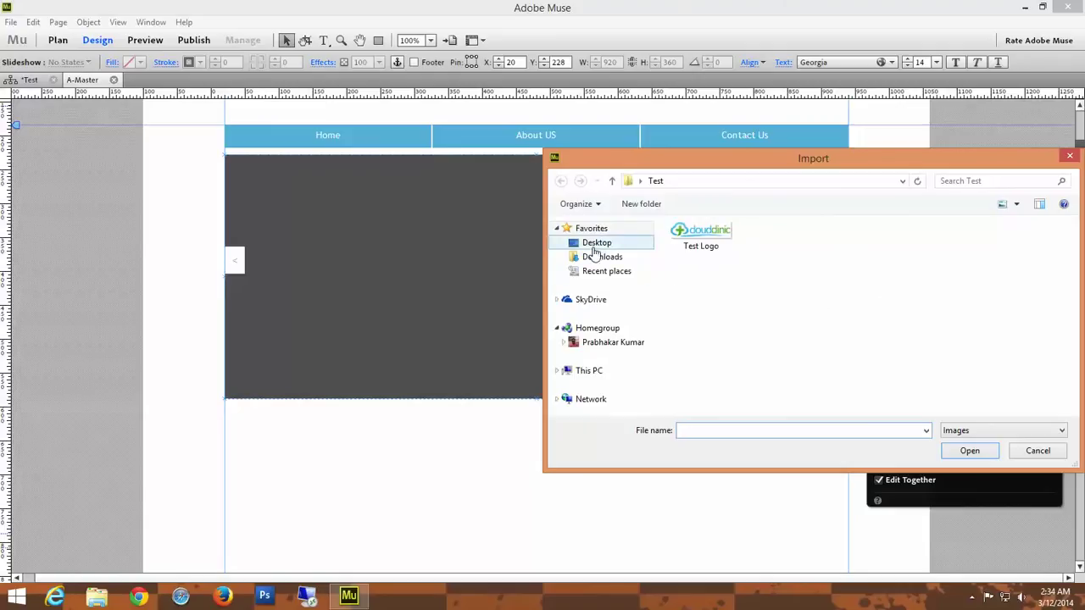
click(594, 248)
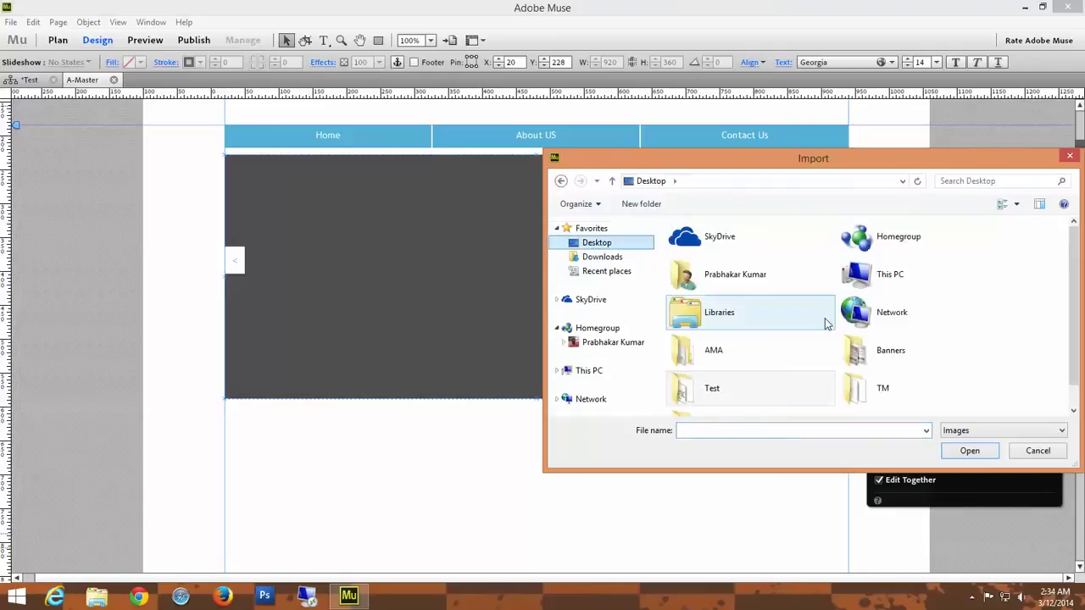
double_click(905, 364)
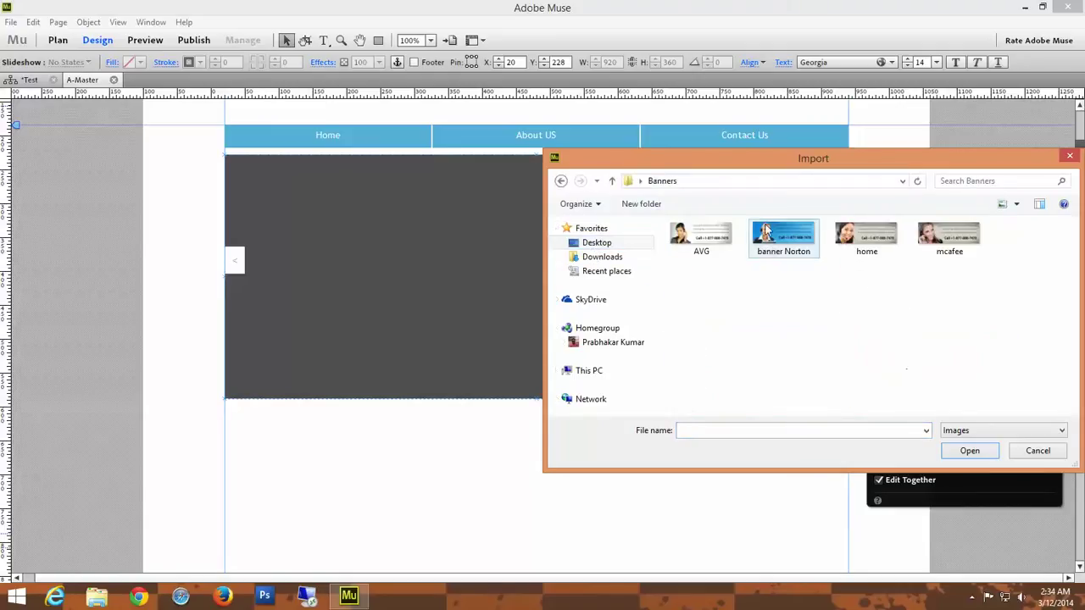
click(1069, 155)
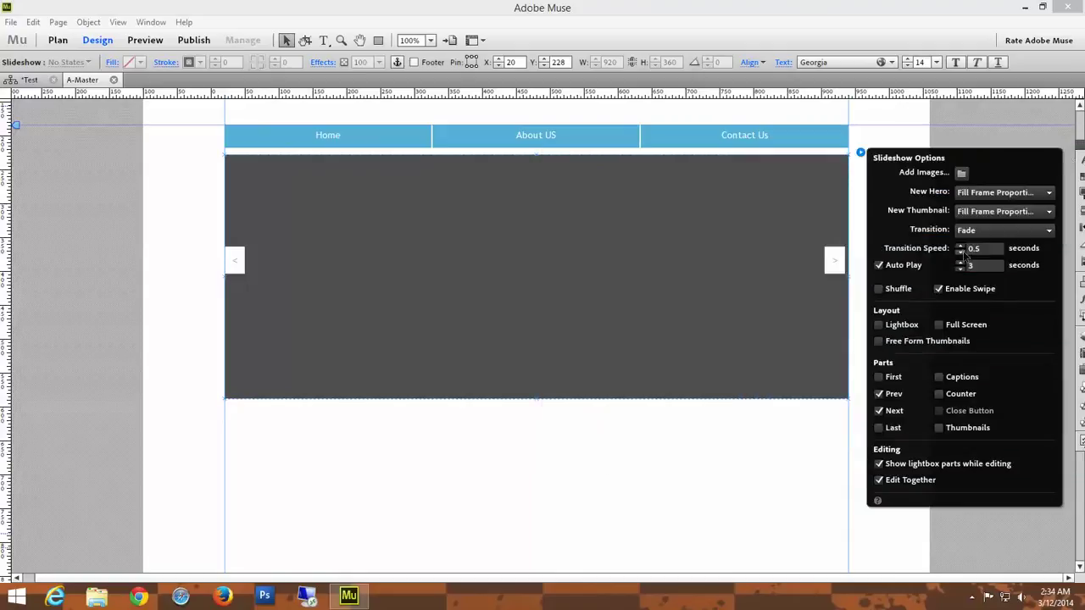
click(860, 152)
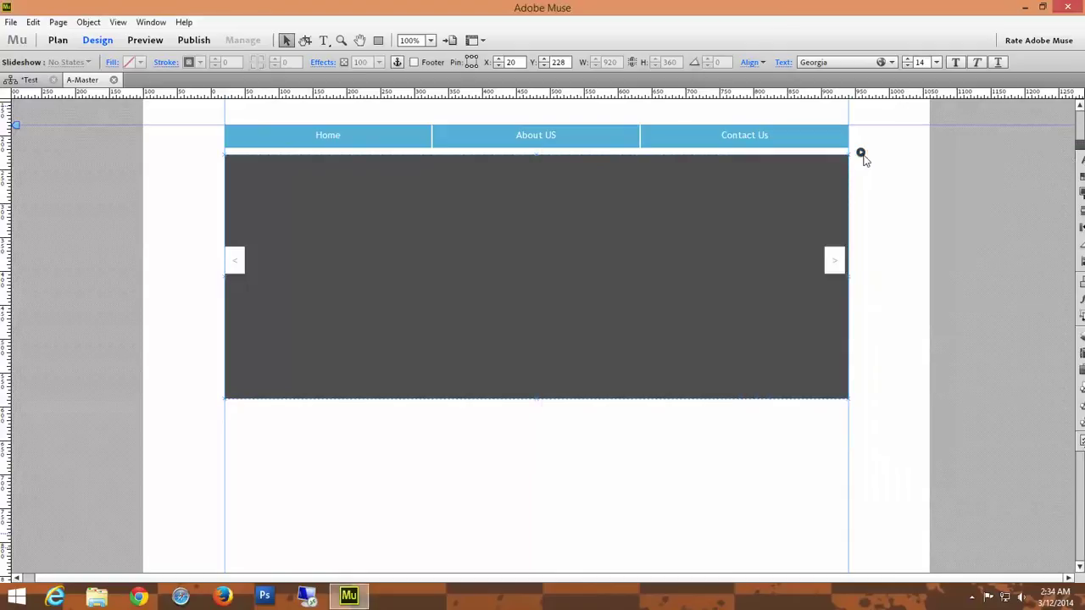
- Reduce the slideshow hero image's height to about 325 px from its lower edge, keeping the 920 px width
click(517, 412)
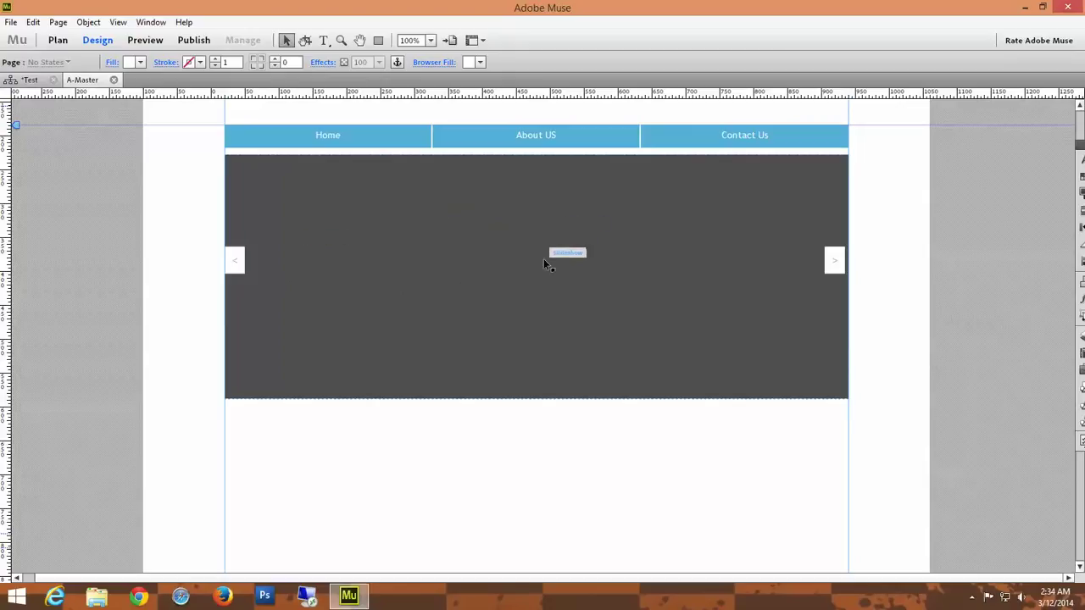
click(546, 401)
click(544, 400)
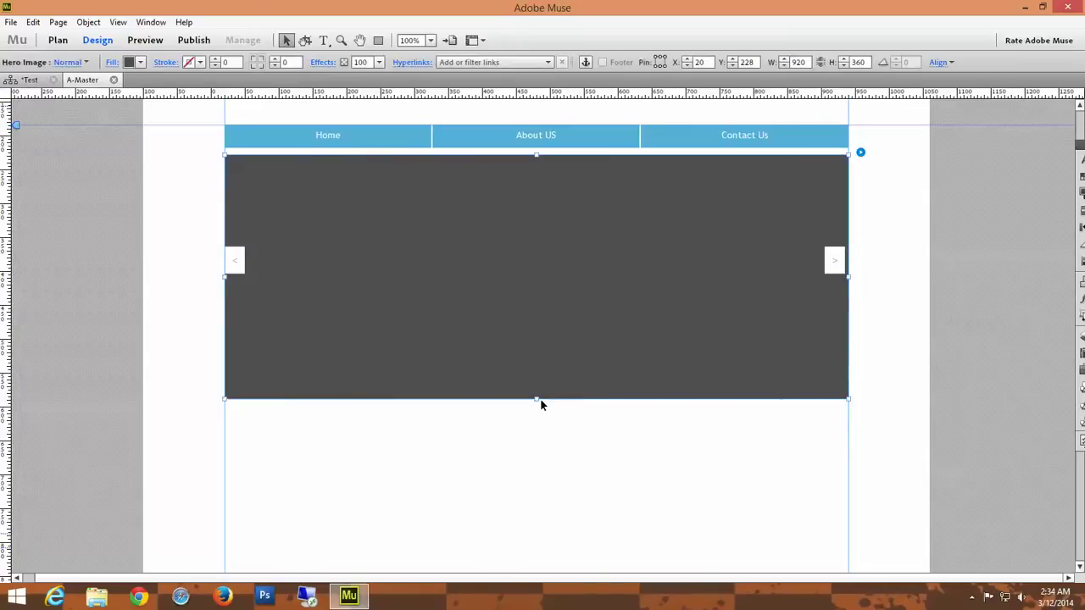
drag(537, 400, 536, 405)
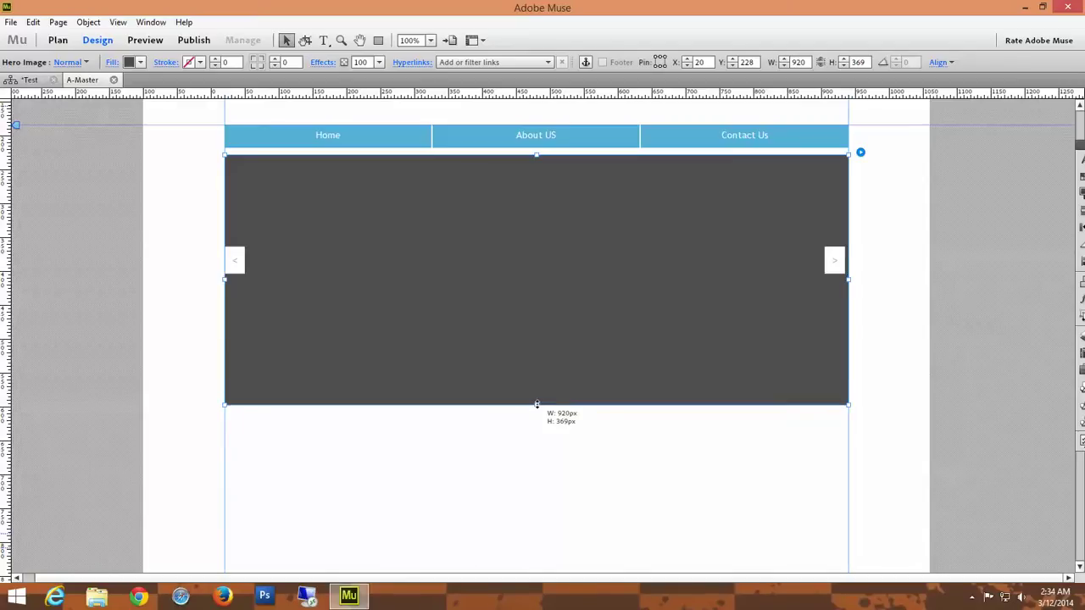
drag(536, 405, 538, 372)
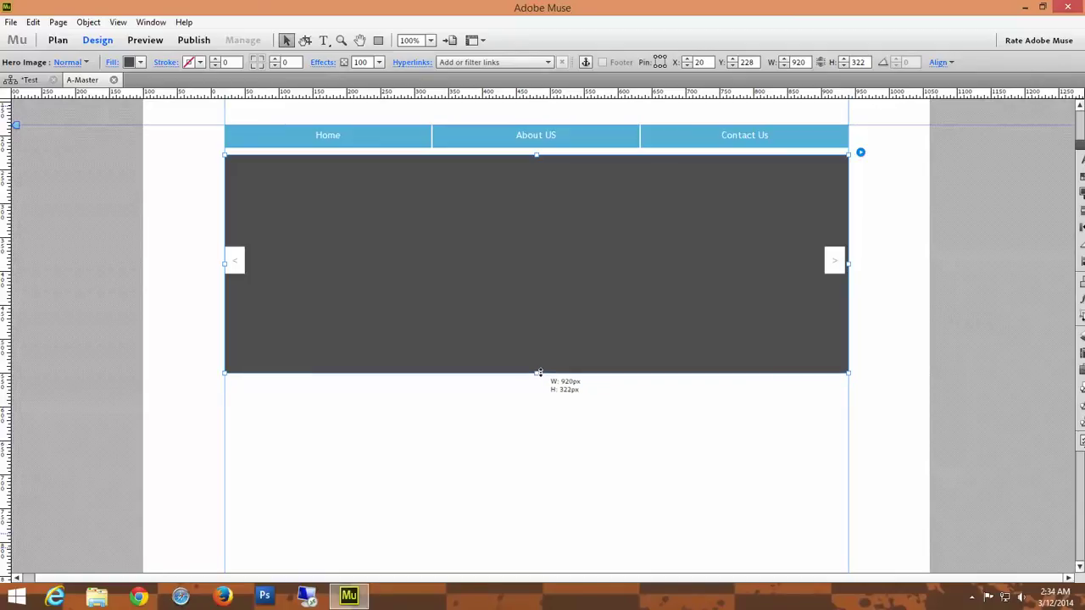
drag(539, 373, 540, 374)
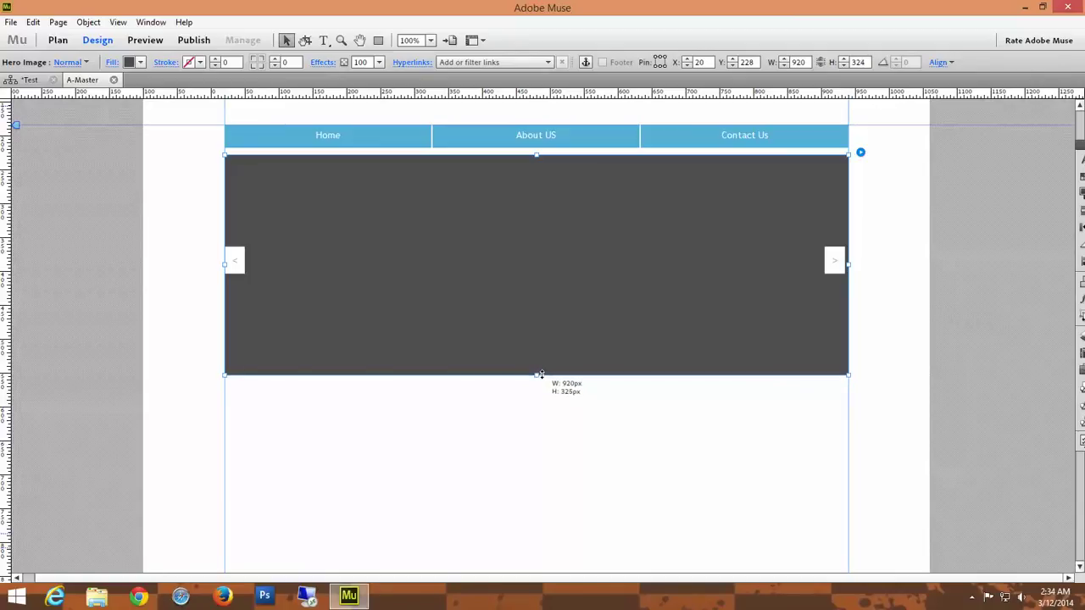
click(596, 430)
click(547, 235)
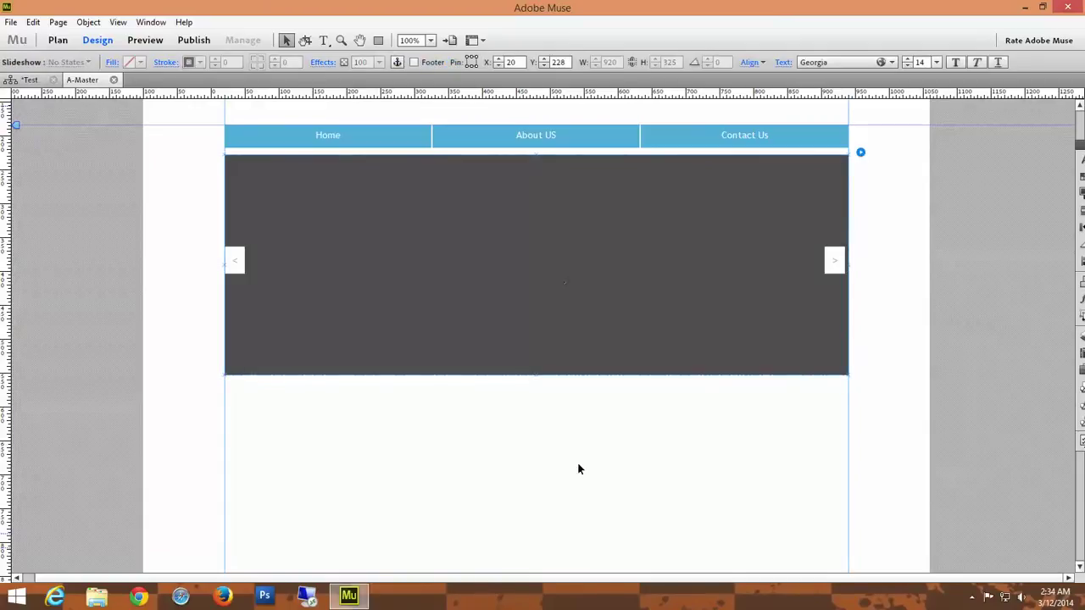
click(597, 408)
- Preview the master page in the browser, check it from header to footer, and close the preview
scroll(597, 406, up, 1)
scroll(600, 402, down, 5)
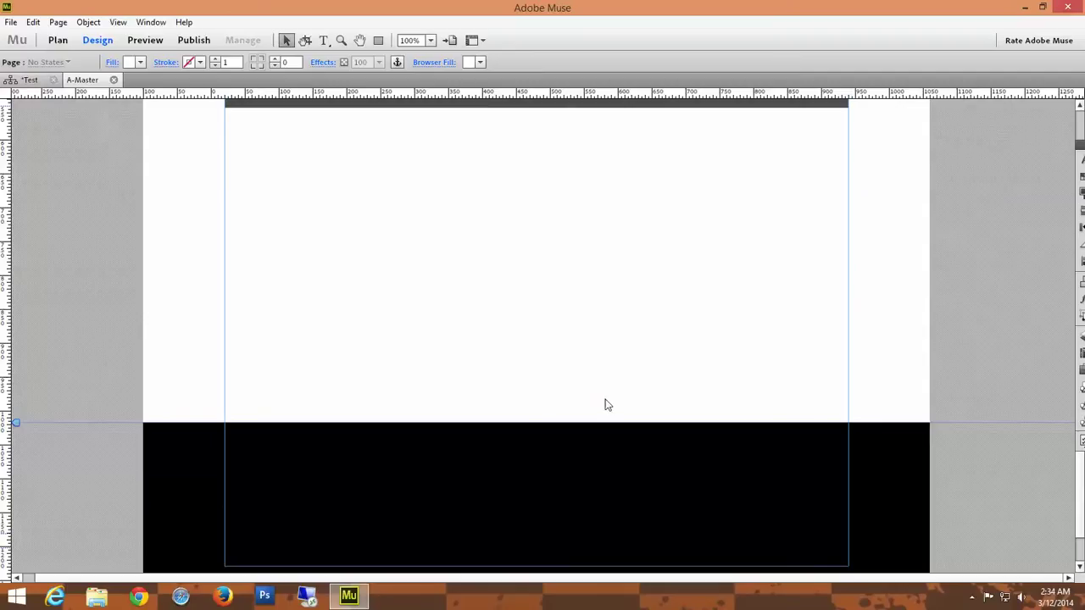
key(ctrl+shift+e)
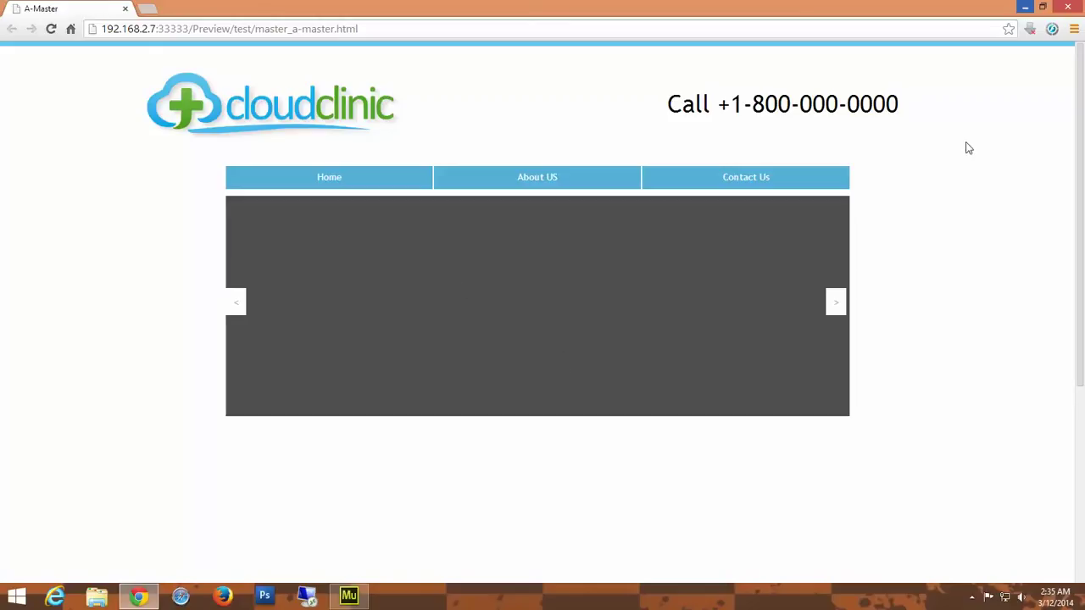
scroll(980, 238, down, 3)
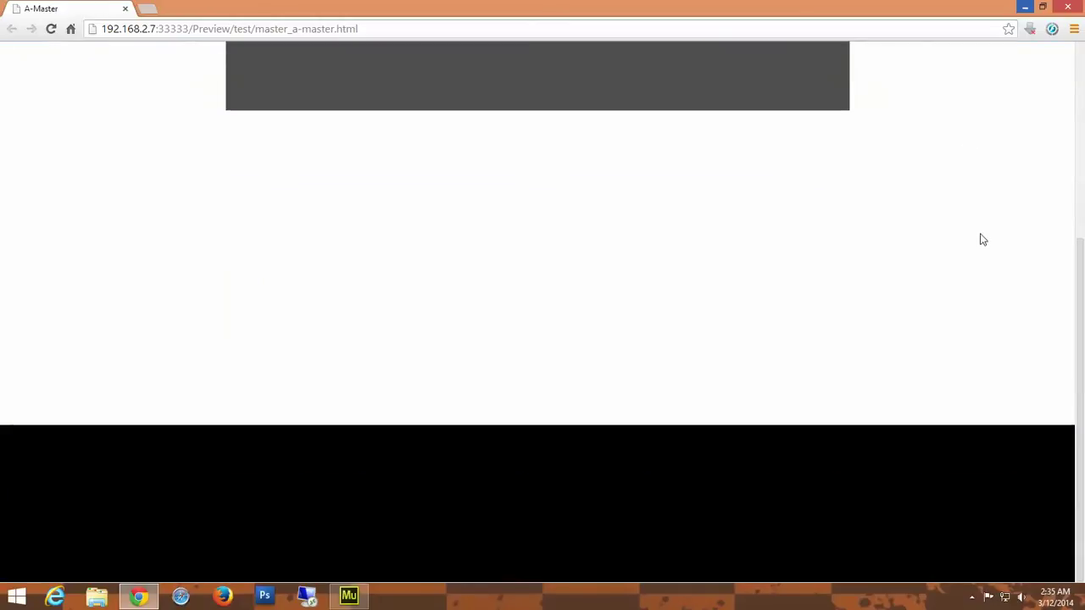
scroll(983, 240, up, 3)
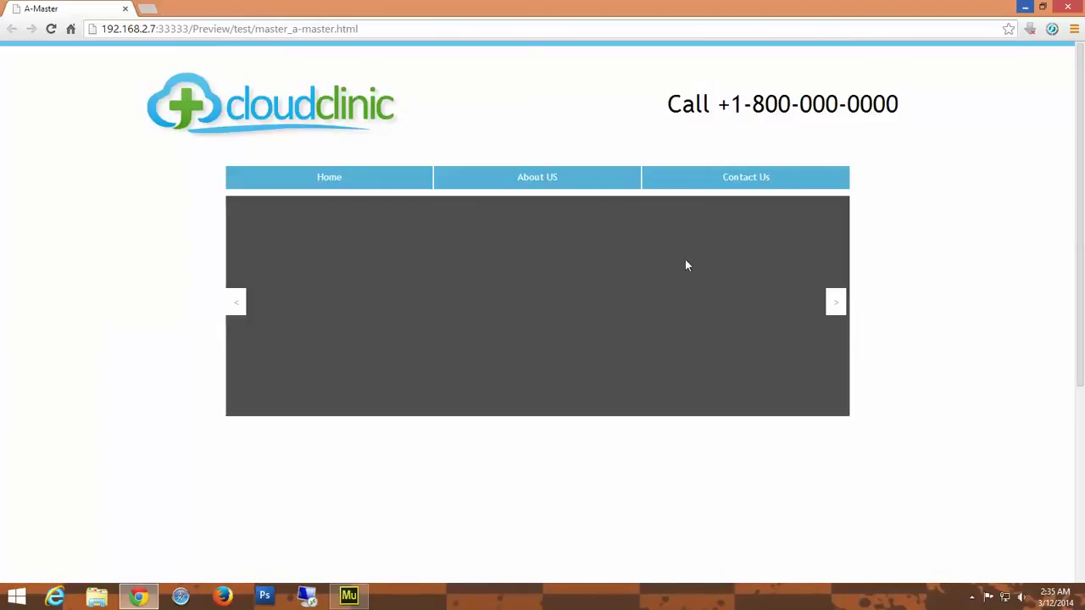
click(1067, 10)
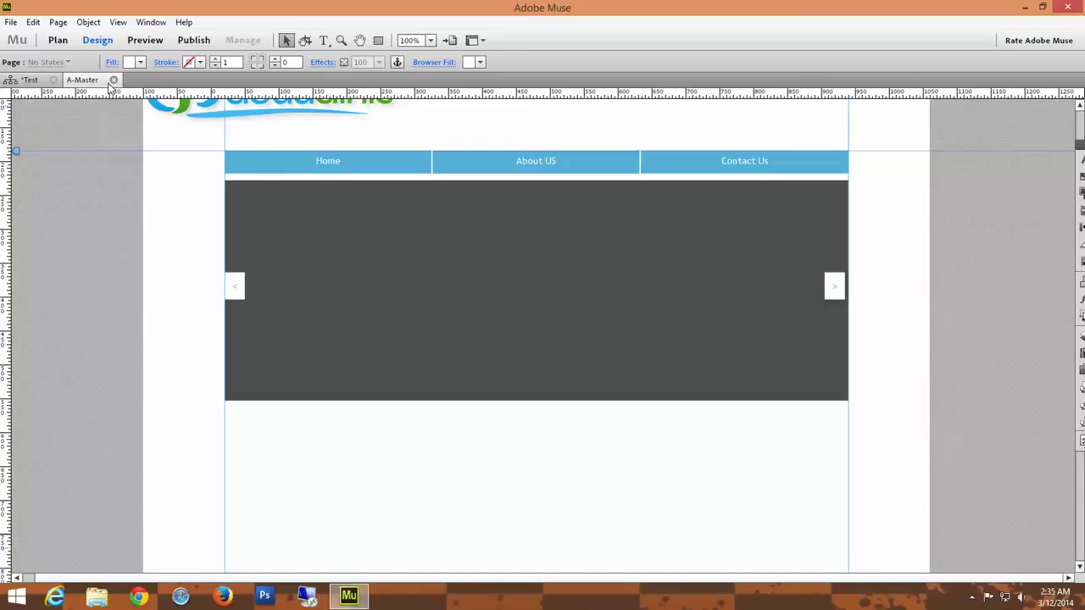
- Save the site and open the Home page to check the layout inherited from A-Master
key(ctrl+s)
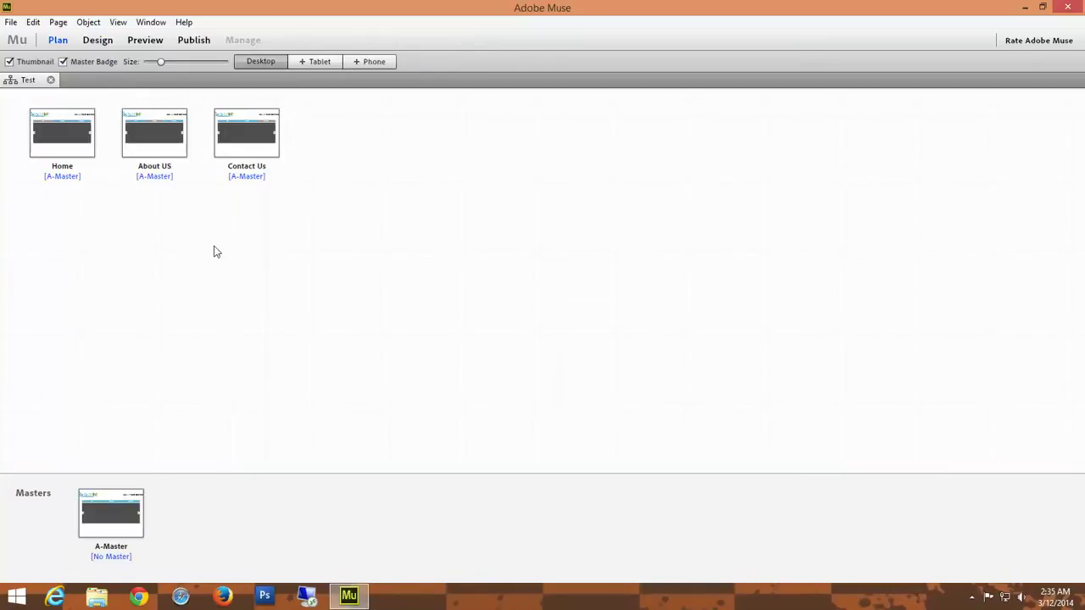
double_click(63, 144)
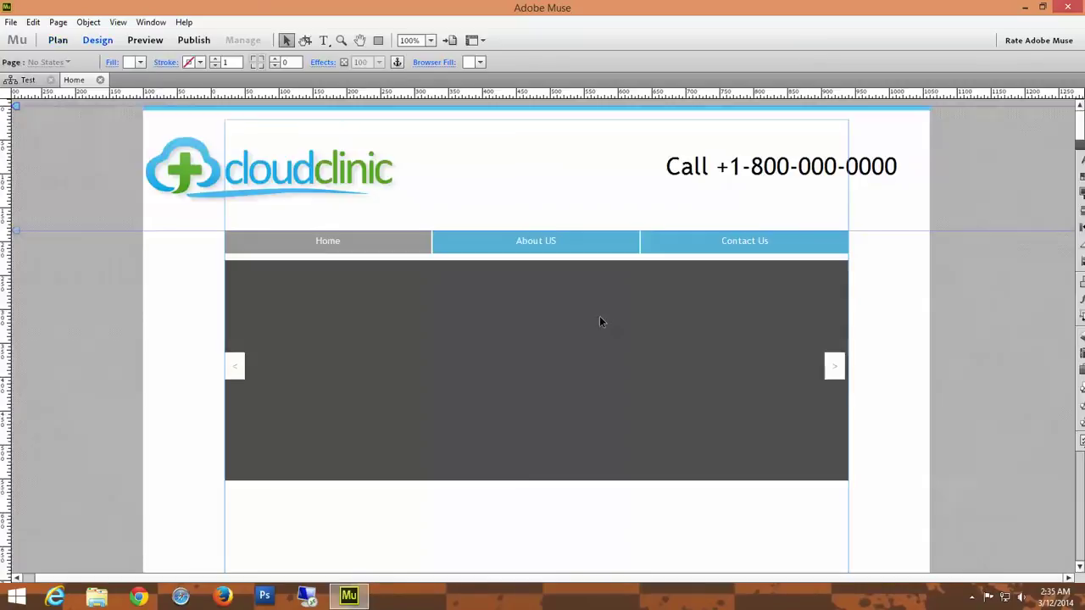
scroll(641, 331, down, 5)
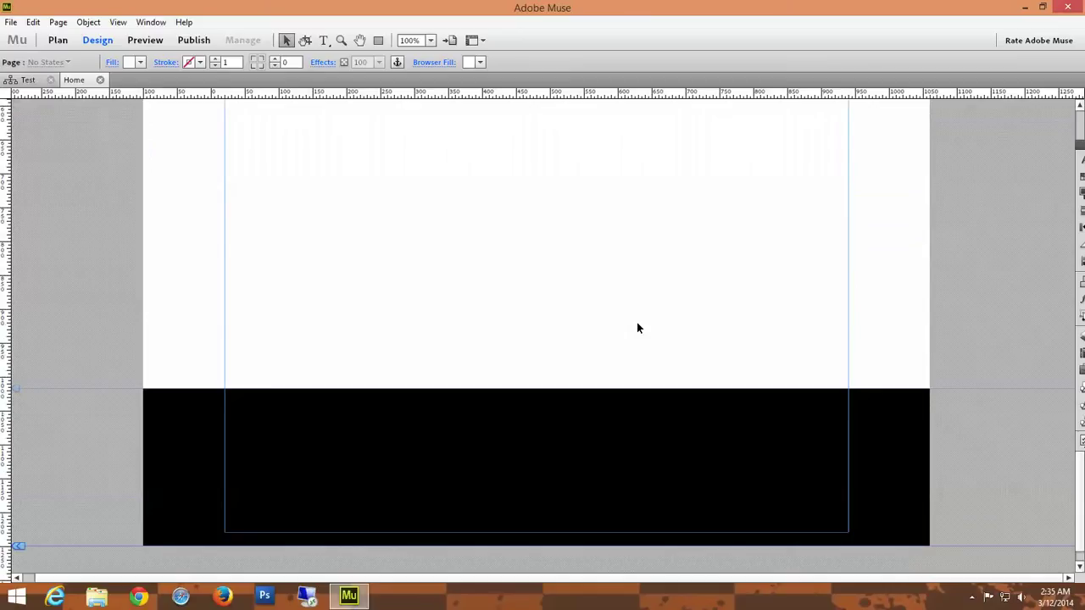
scroll(638, 328, up, 4)
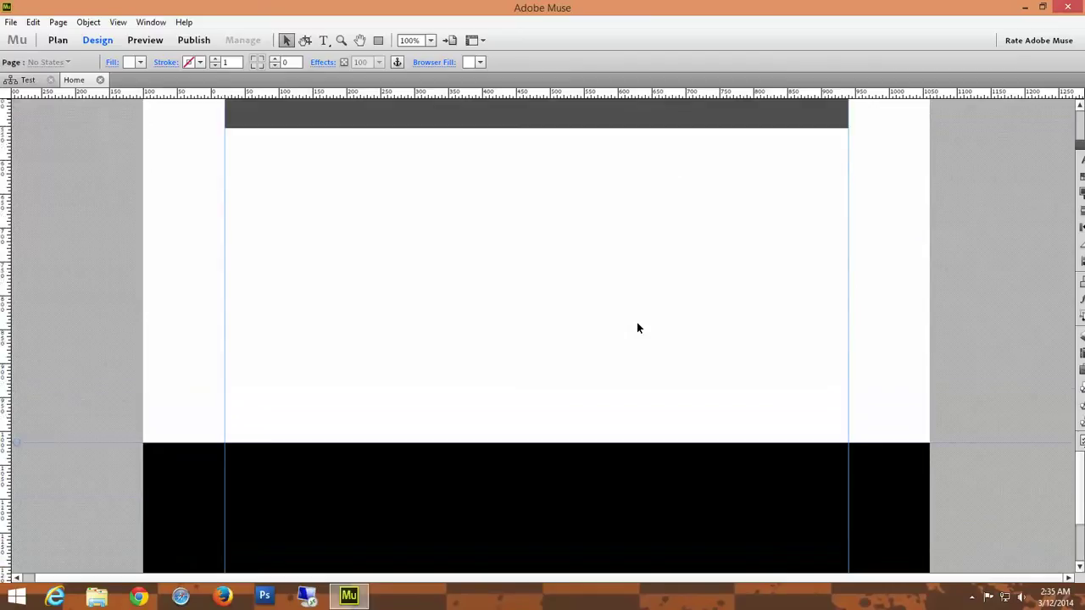
scroll(638, 328, up, 2)
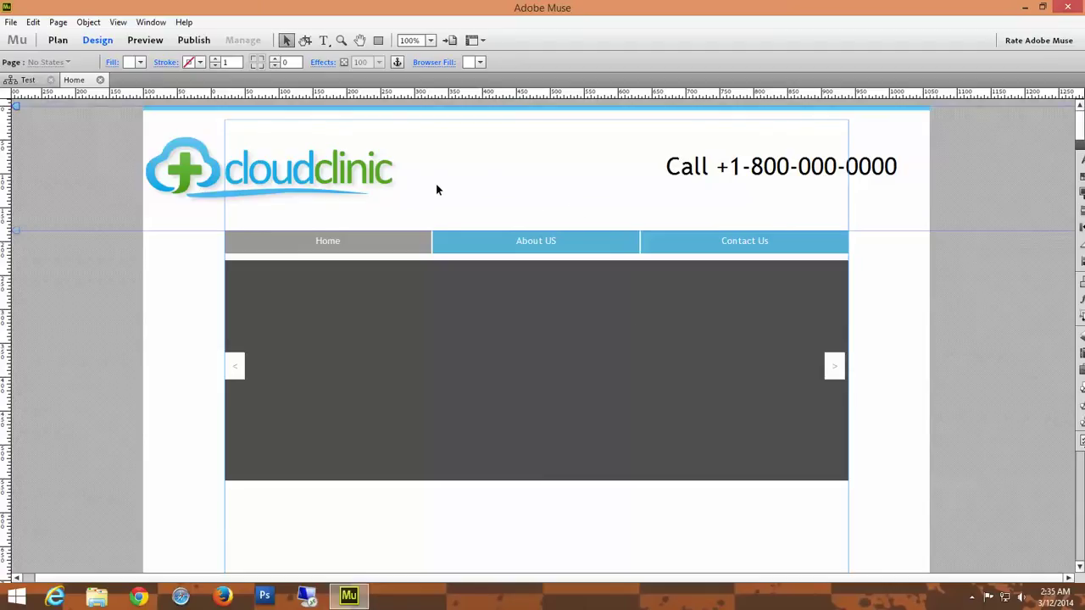
scroll(754, 353, down, 5)
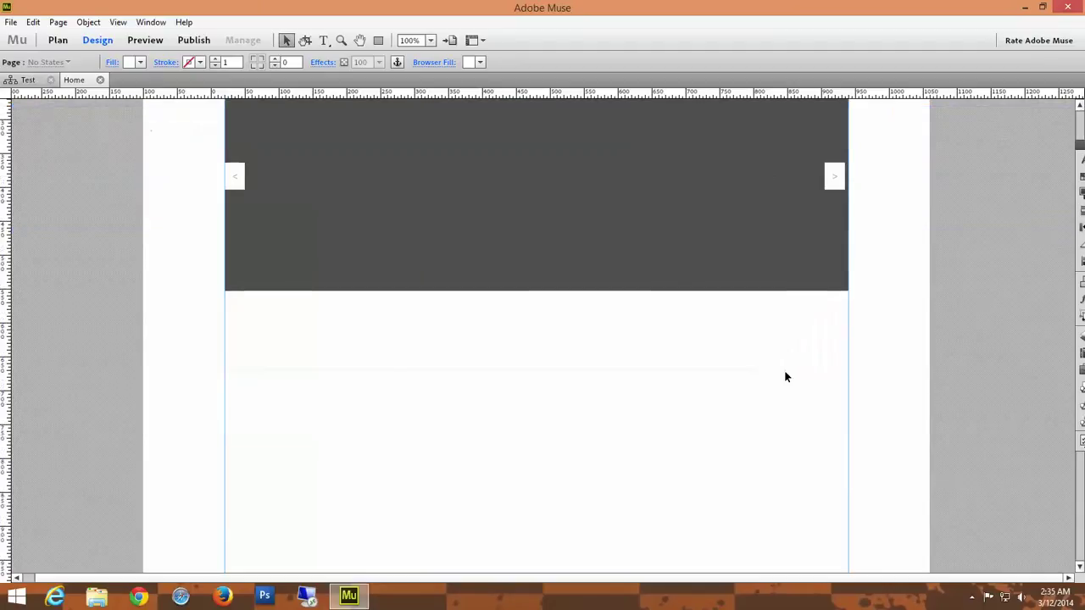
scroll(486, 314, up, 2)
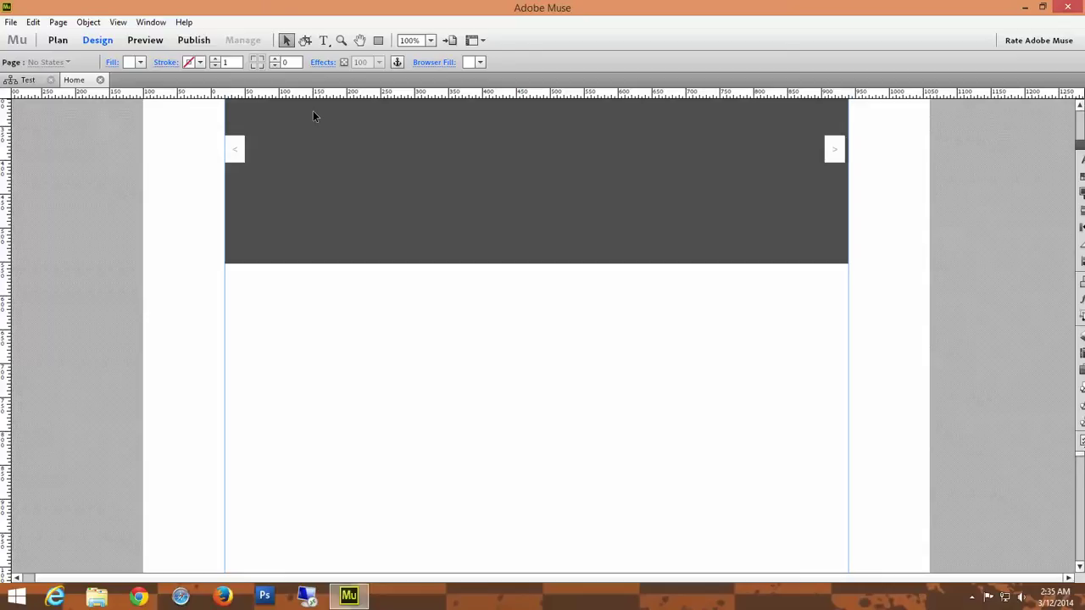
- Import the Test Logo image onto the Home page and place it below the slideshow at about X 268, Y 770
key(ctrl+d)
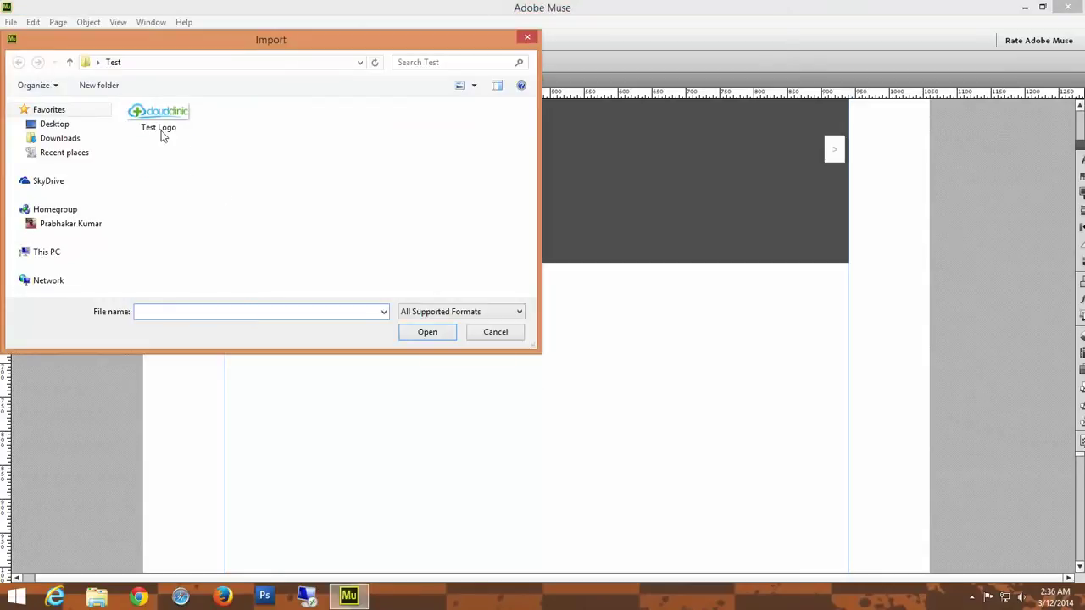
double_click(158, 119)
click(505, 427)
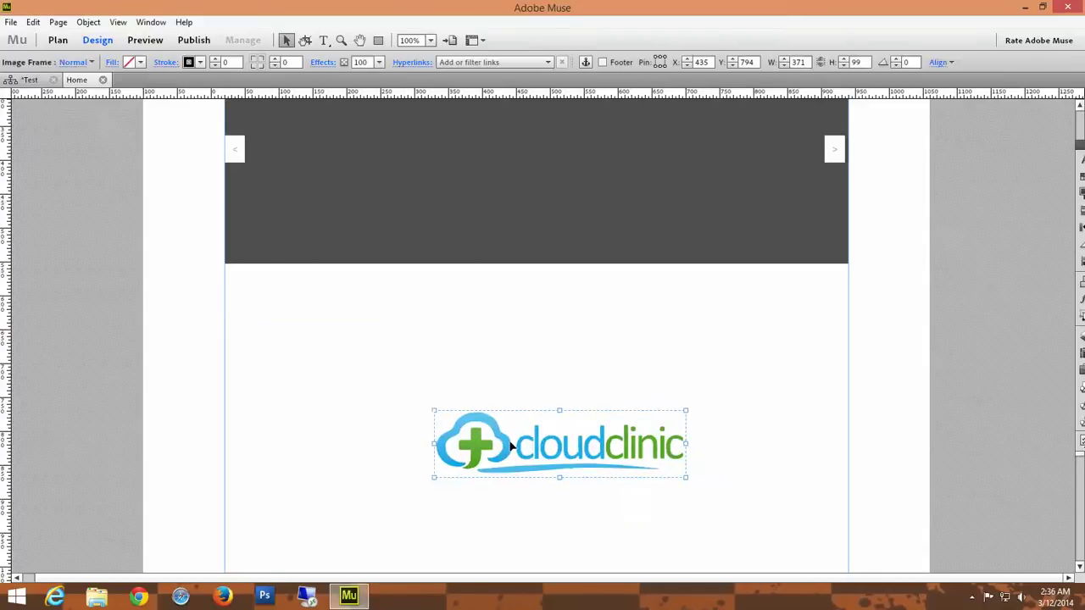
drag(511, 446, 471, 441)
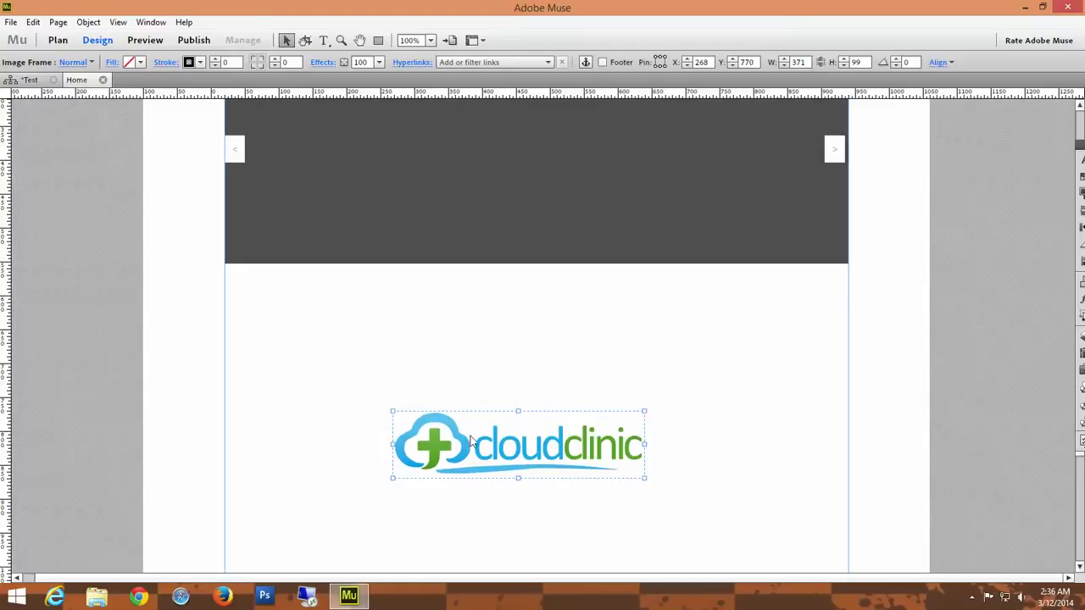
- Create a text frame of about 556 × 141 px between the slideshow and the logo image
click(323, 40)
click(353, 313)
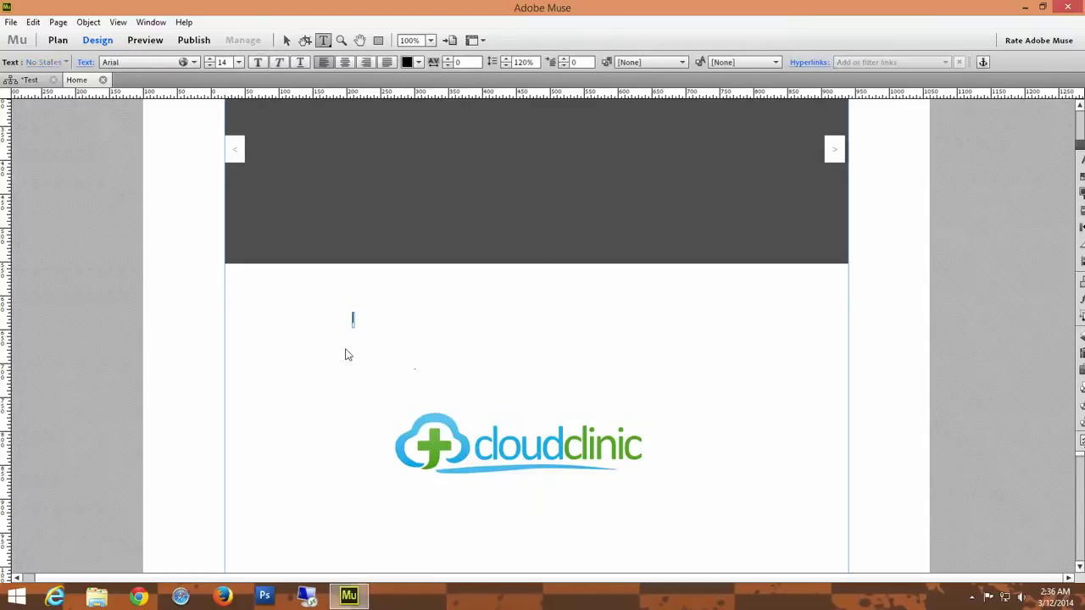
click(287, 40)
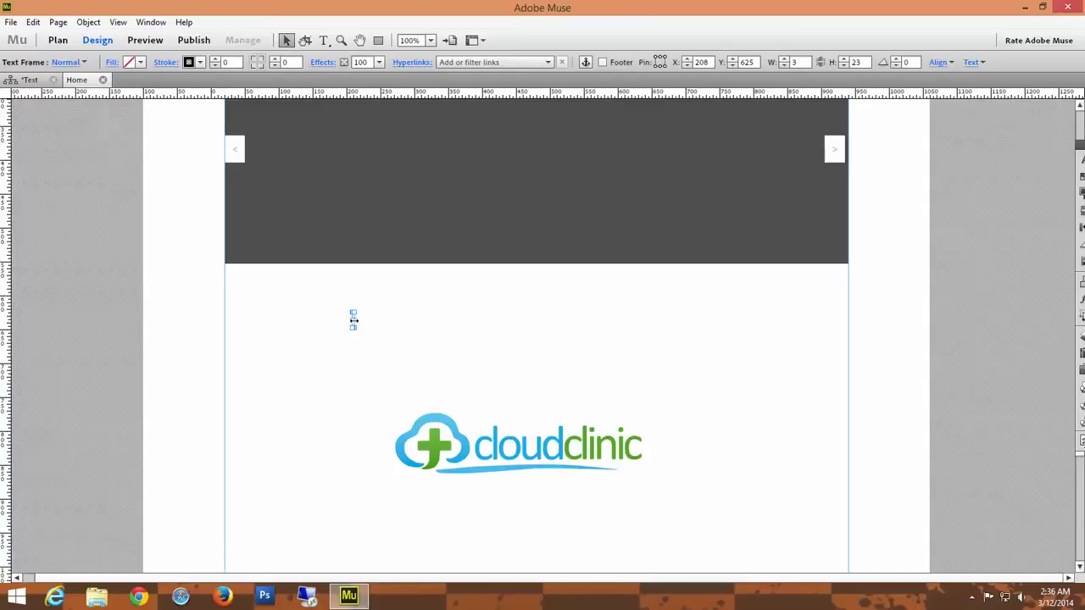
drag(354, 320, 731, 321)
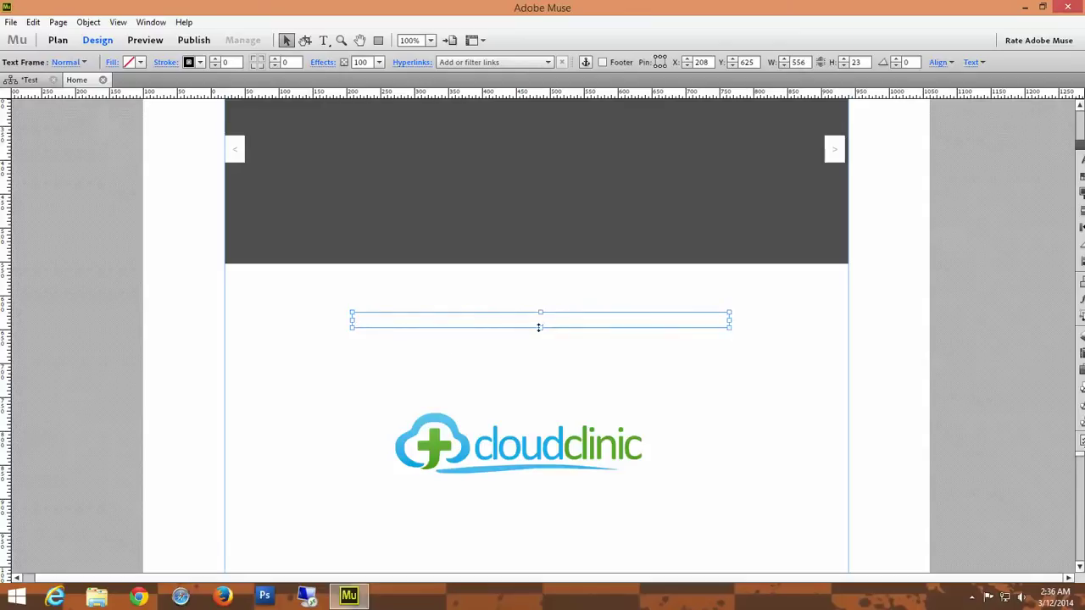
drag(541, 327, 540, 408)
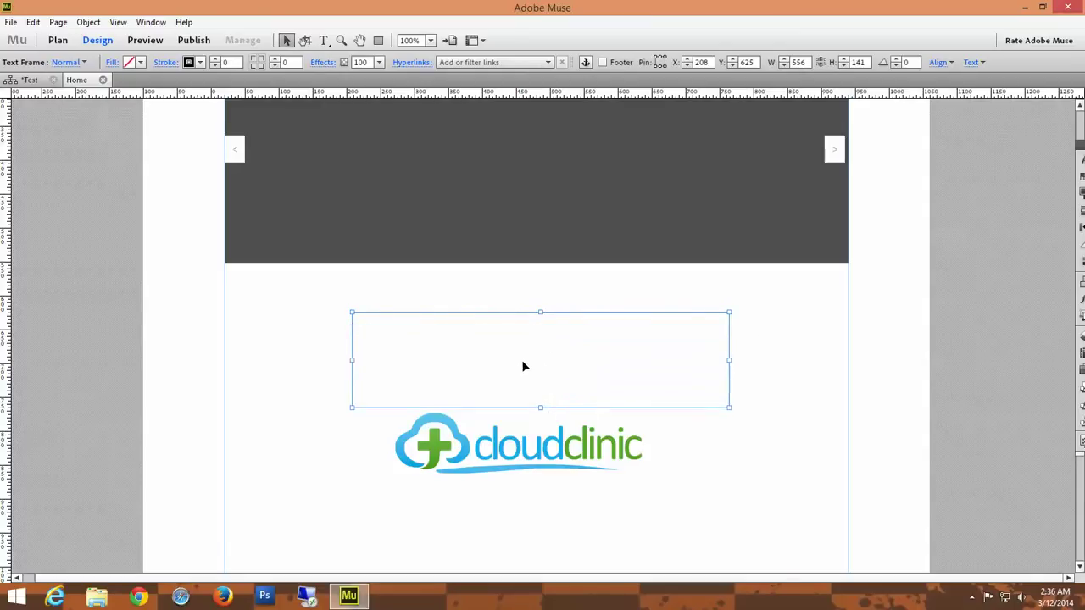
- Enter "Home" in the new text frame and copy the word
double_click(531, 354)
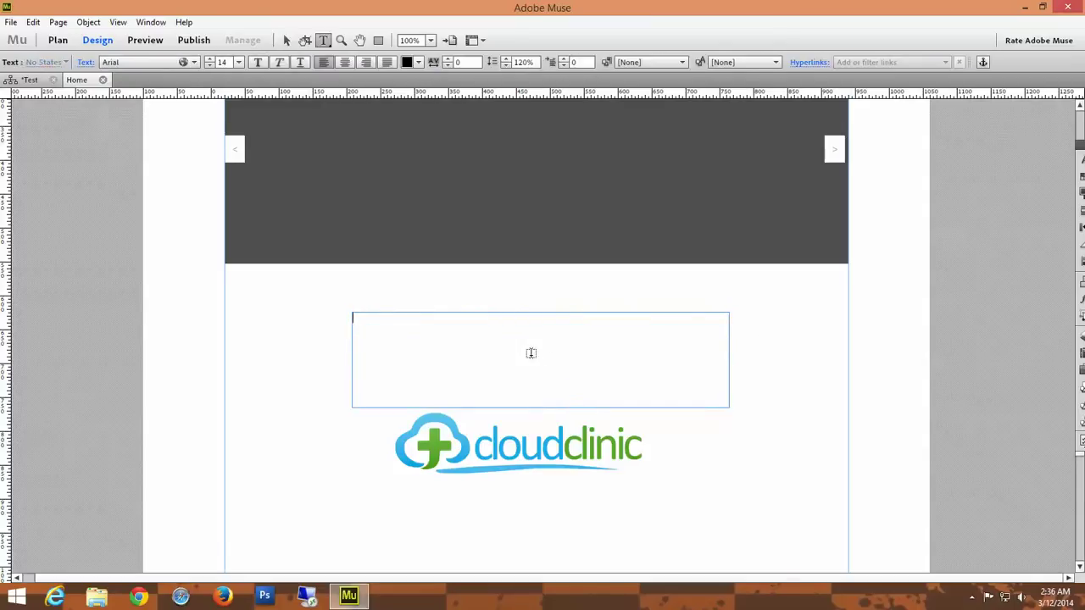
text(Home)
key(shift+Left)
key(shift+Left)
key(shift+Left)
key(shift+Left)
key(ctrl+c)
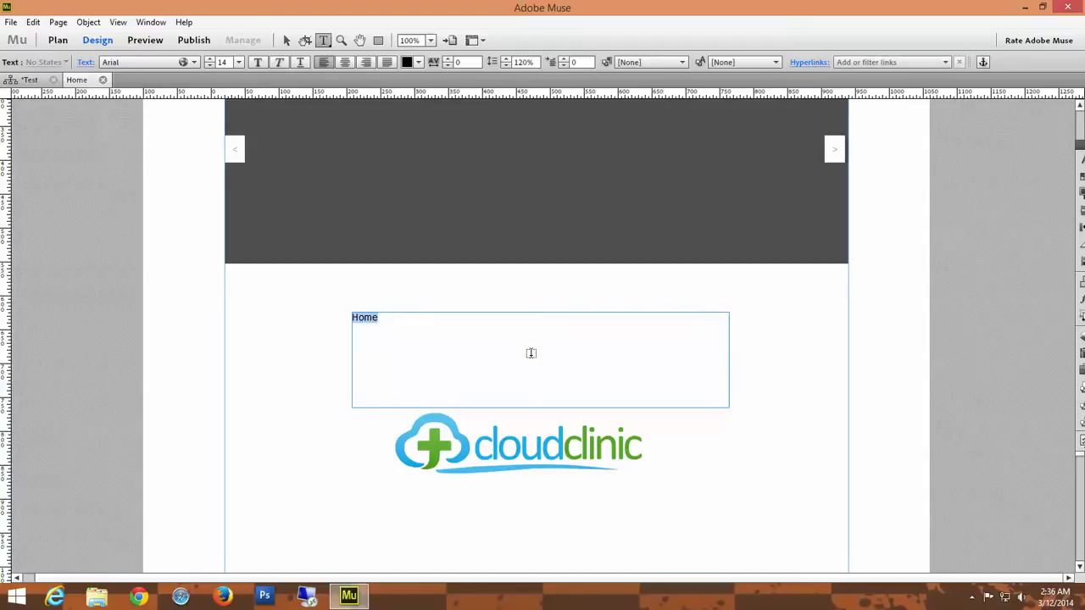
- Paste the copied word repeatedly after "Home " until the placeholder text spans six lines of the text frame
click(531, 352)
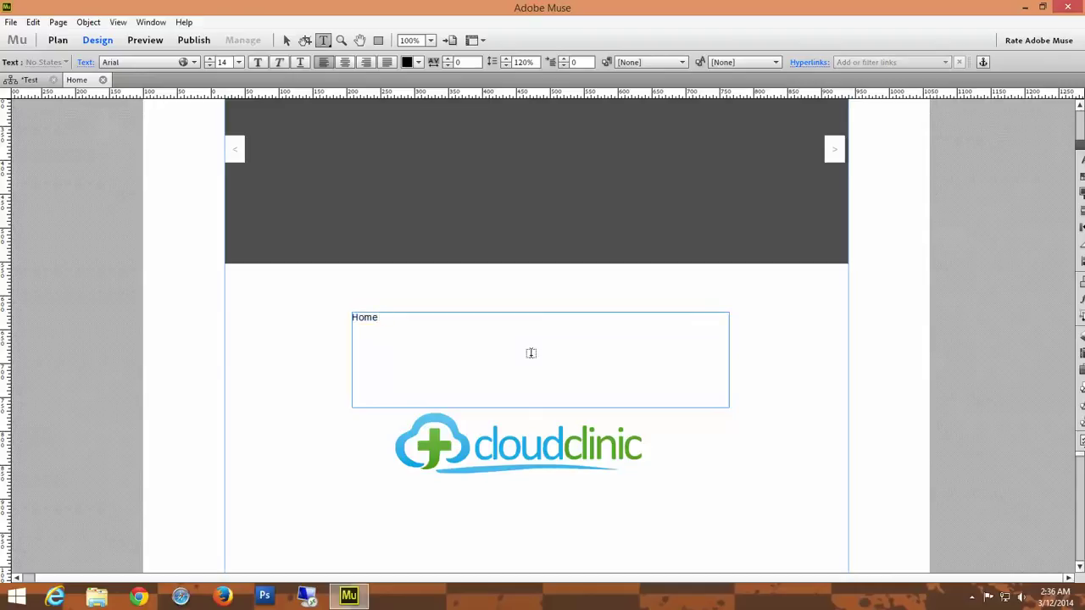
key(ctrl+v)
key(ctrl+v)
key(ctrl+v)
key(ctrl+v)
key(ctrl+v)
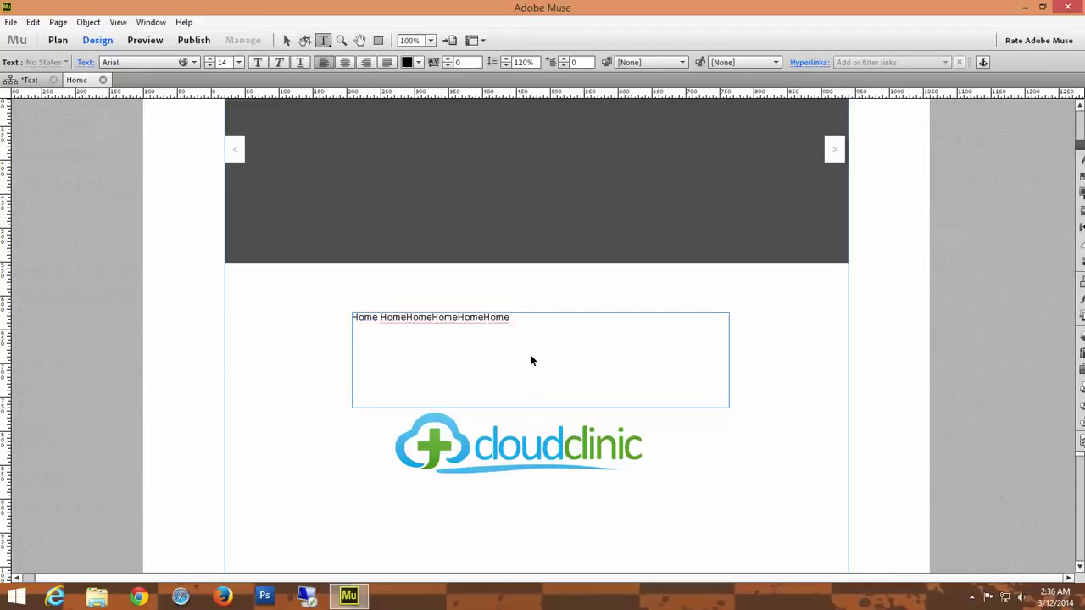
key(ctrl+v)
key(ctrl+v)
key(ctrl+v)
key(ctrl+v)
key(ctrl+v)
key(ctrl+v)
key(ctrl+v)
key(ctrl+v)
key(ctrl+v)
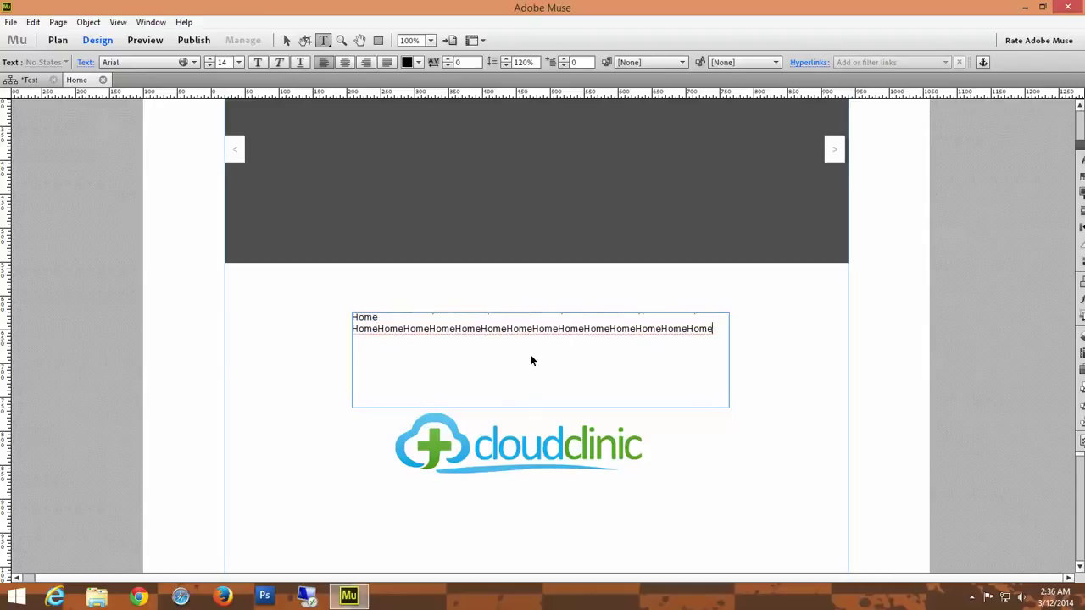
key(ctrl+v)
key(ctrl+v)
key(ctrl+v)
key(ctrl+v)
key(ctrl+v)
key(ctrl+v)
key(ctrl+v)
key(ctrl+v)
key(ctrl+v)
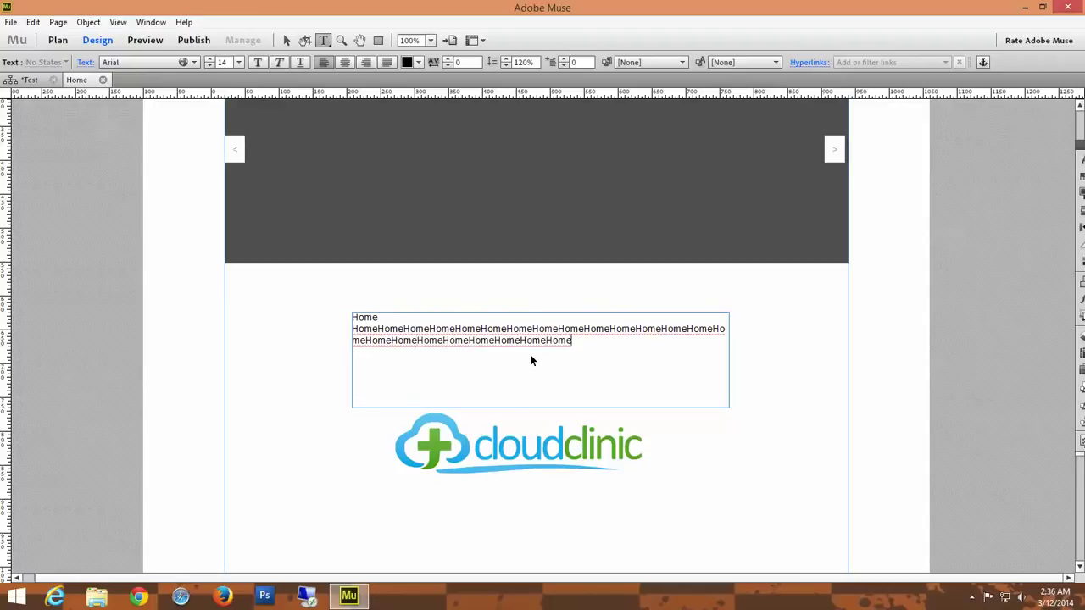
key(ctrl+v)
key(ctrl+v)
key(ctrl+v)
key(ctrl+v)
key(ctrl+v)
key(ctrl+v)
key(ctrl+v)
key(ctrl+v)
key(ctrl+v)
key(ctrl+v)
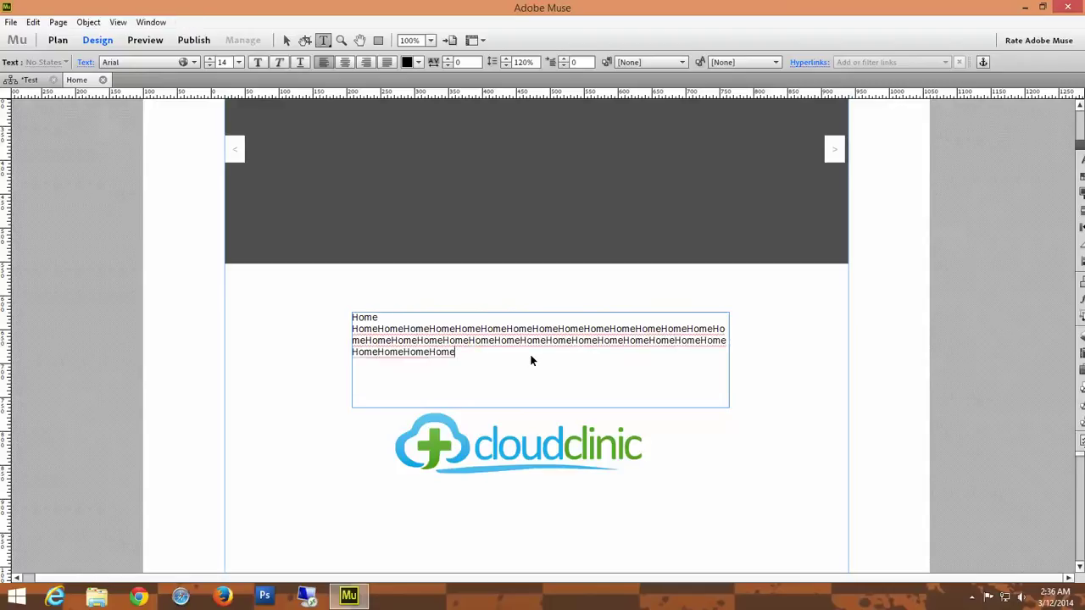
key(ctrl+v)
key(ctrl+v)
key(ctrl+v)
key(ctrl+v)
key(ctrl+v)
key(ctrl+v)
key(ctrl+v)
key(ctrl+v)
key(ctrl+v)
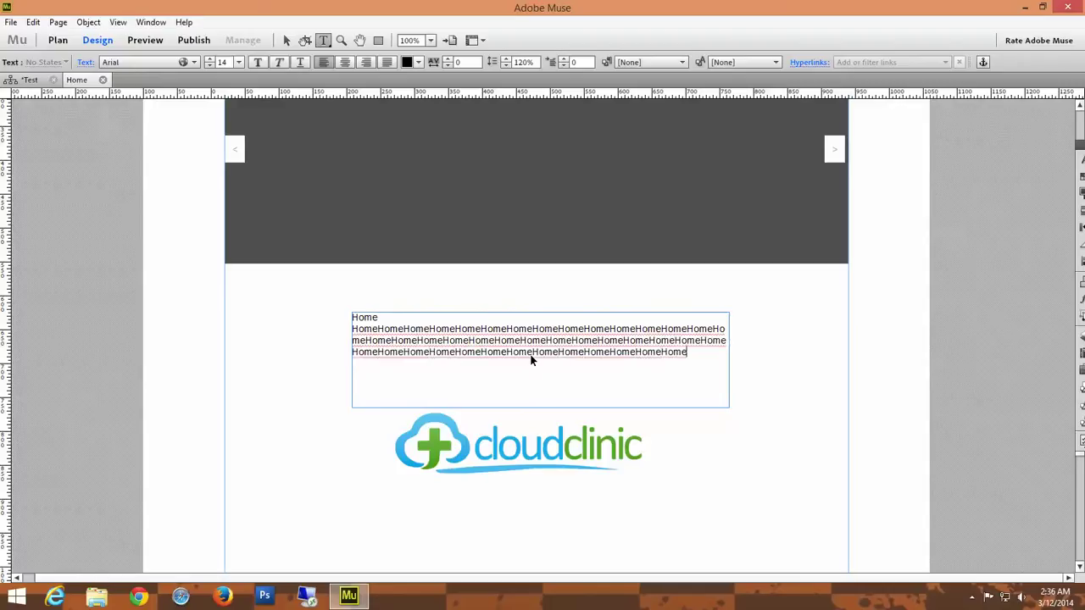
key(ctrl+v)
key(ctrl+v)
key(ctrl+v)
key(ctrl+v)
key(ctrl+v)
key(ctrl+v)
key(ctrl+v)
key(ctrl+v)
key(ctrl+v)
key(ctrl+v)
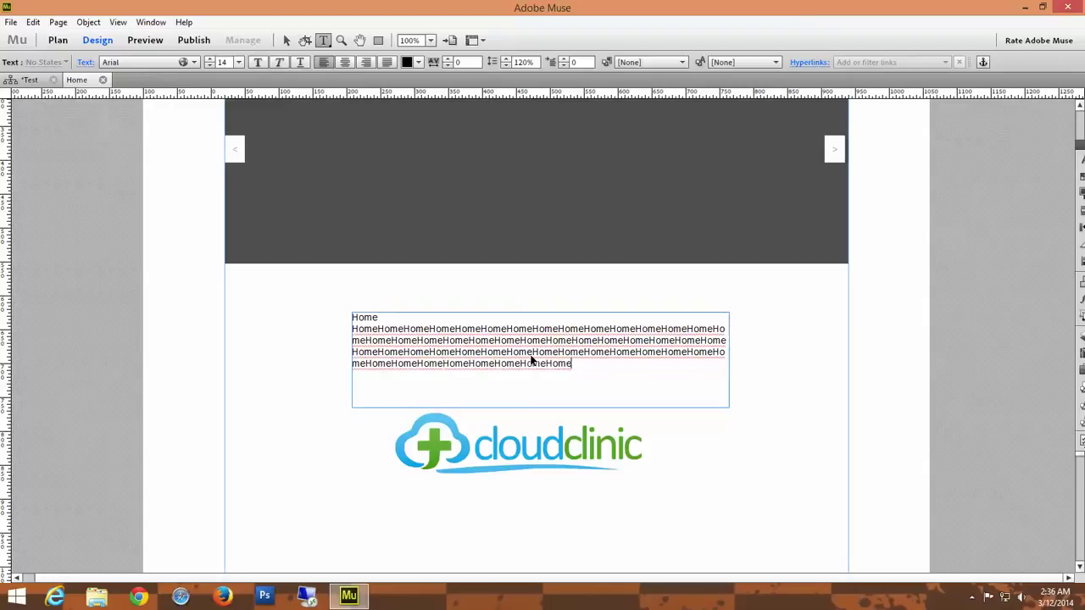
key(ctrl+v)
key(ctrl+v)
key(ctrl+v)
key(ctrl+v)
key(ctrl+v)
key(ctrl+v)
key(ctrl+v)
key(ctrl+v)
key(ctrl+v)
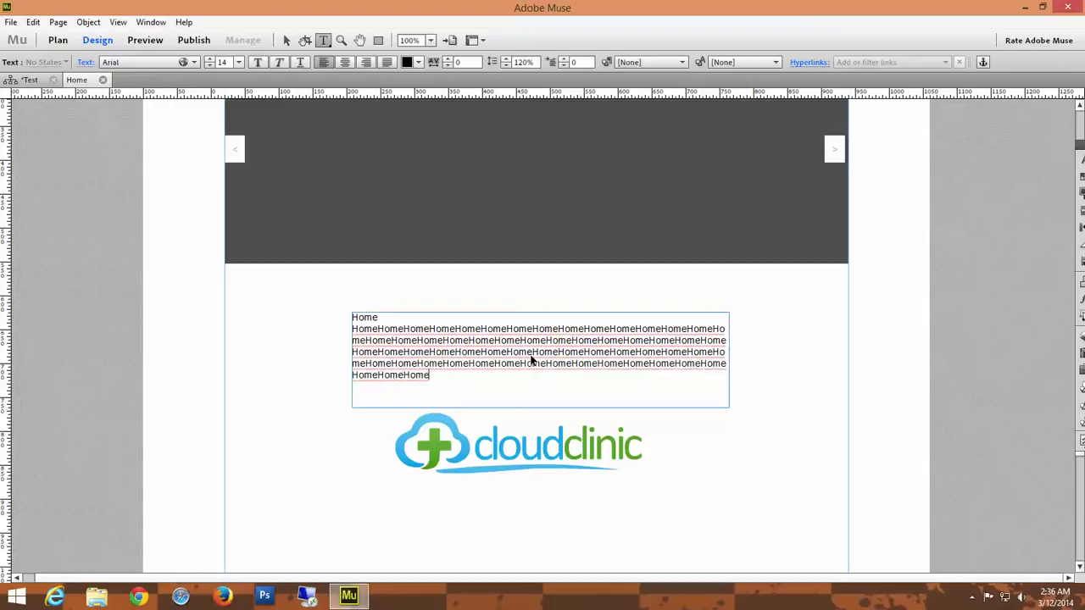
key(ctrl+v)
key(ctrl+v)
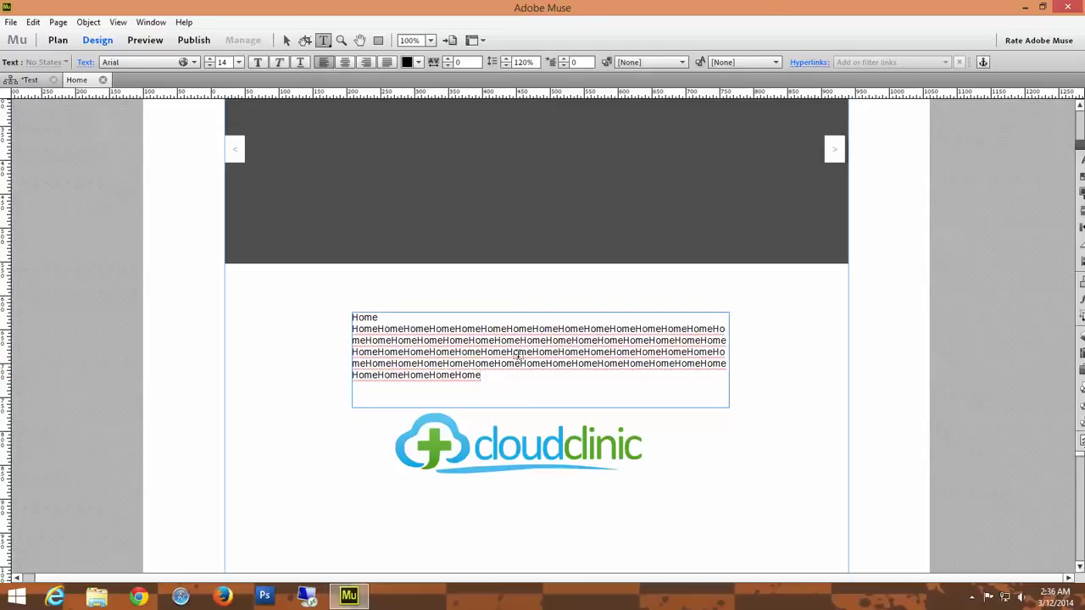
- Centre-align all the placeholder text in the frame and deselect the frame
key(ctrl+a)
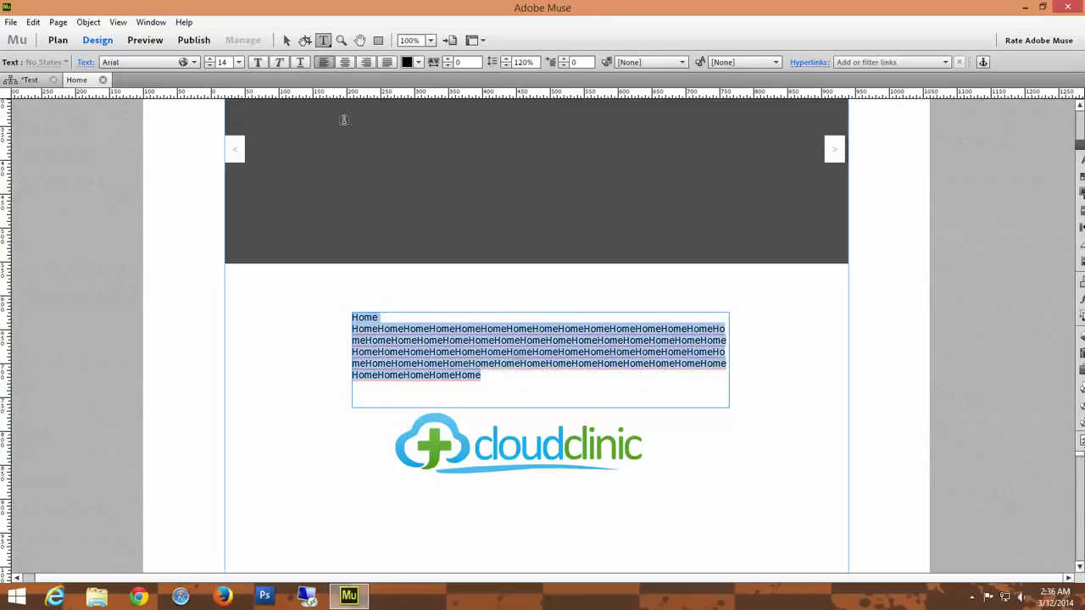
click(349, 64)
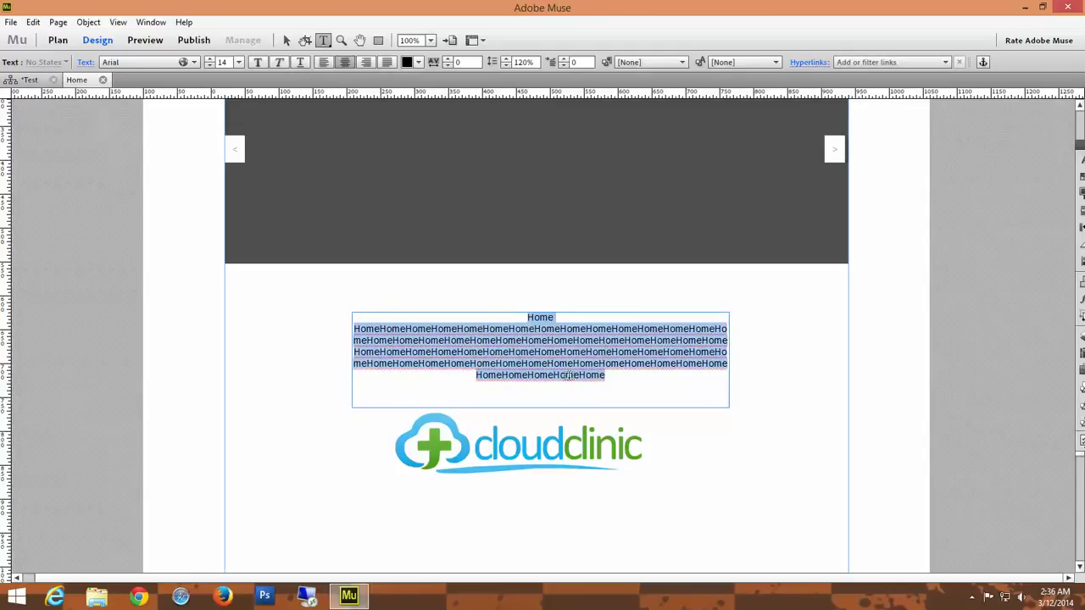
click(286, 41)
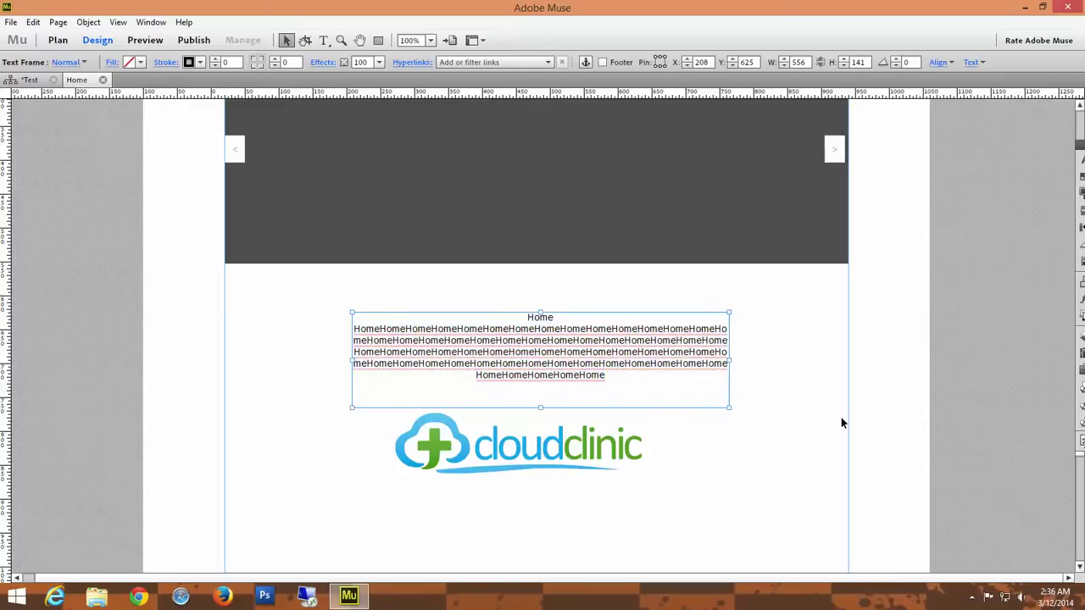
click(797, 411)
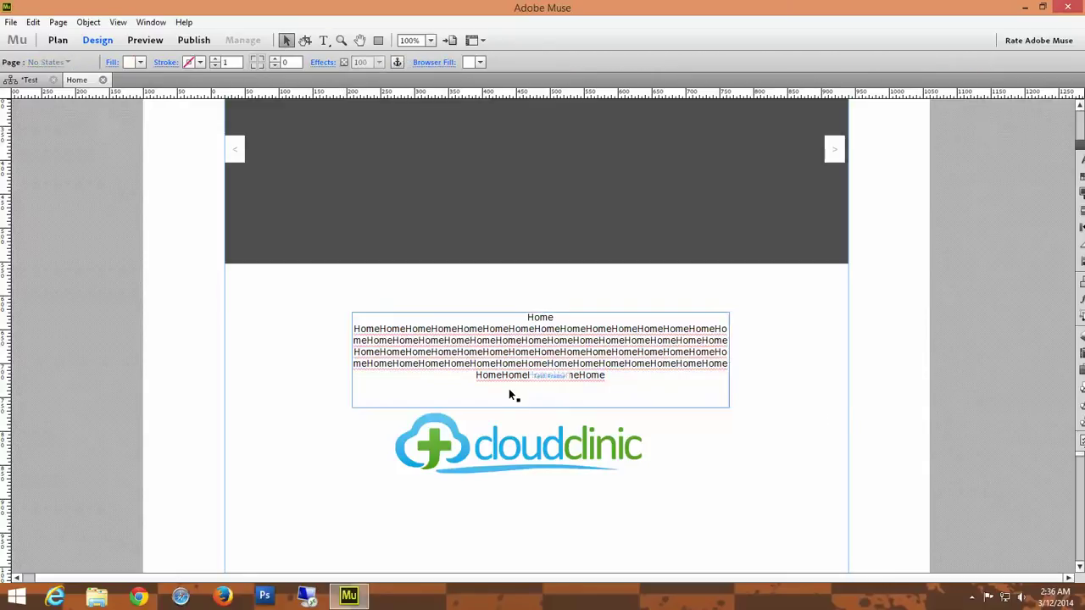
- Check the Home page from header to footer, save the site and close the page
scroll(740, 458, down, 5)
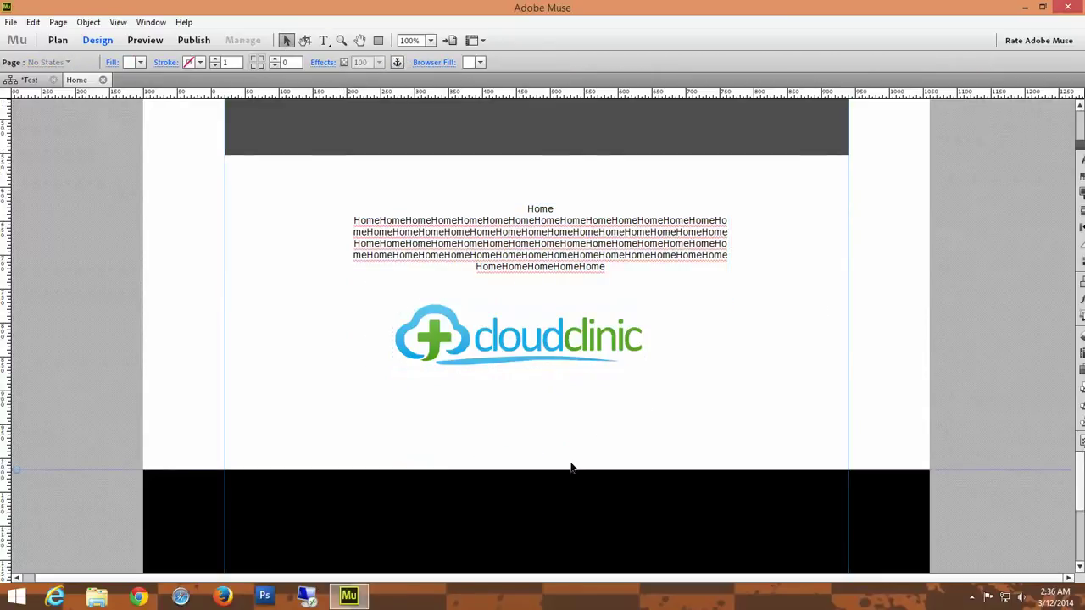
scroll(576, 500, up, 8)
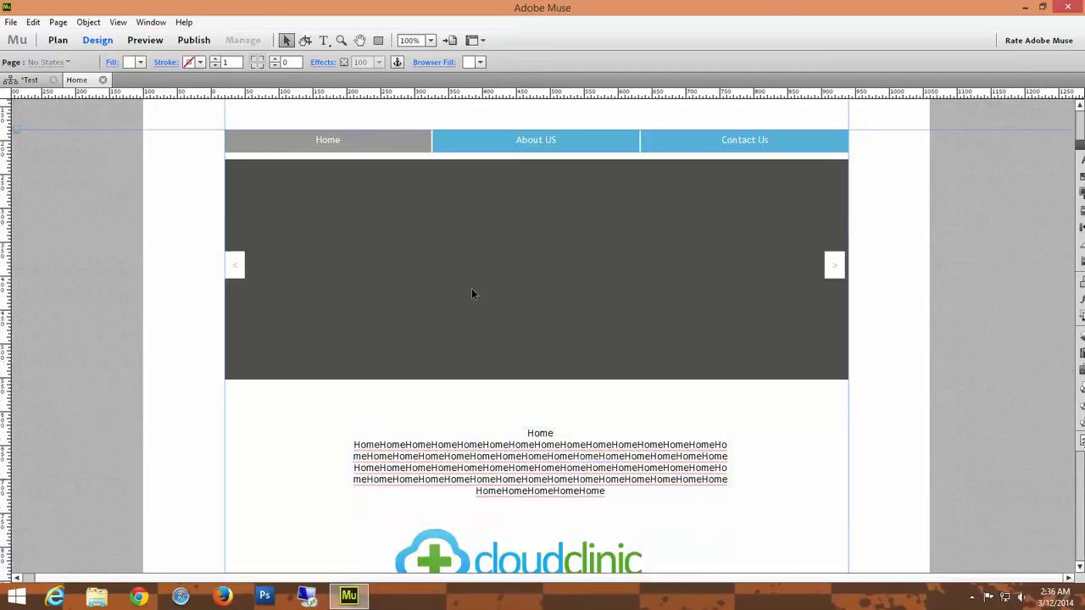
scroll(583, 267, up, 3)
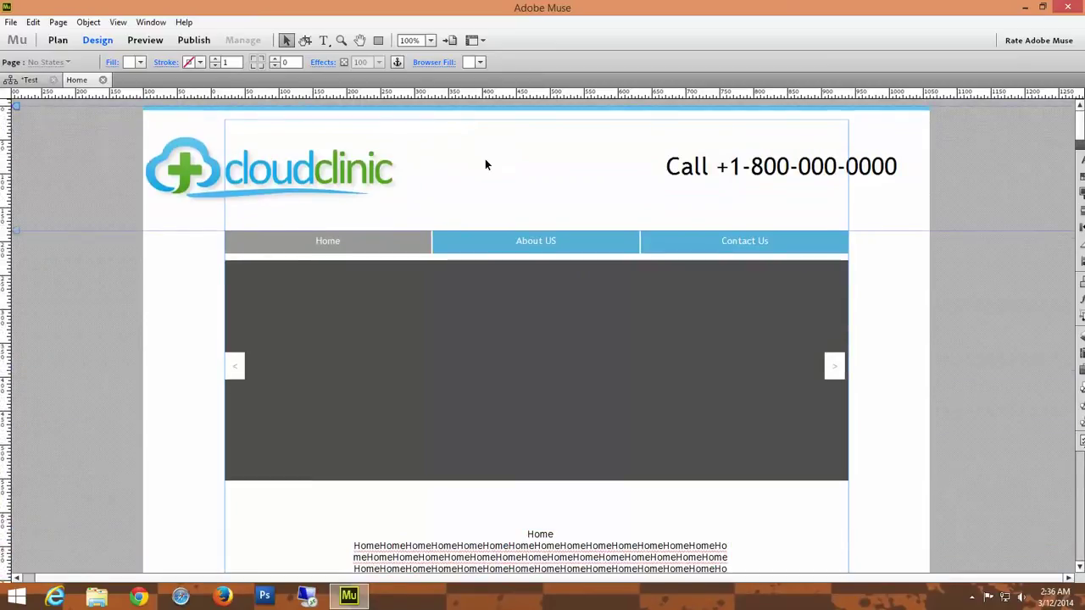
scroll(891, 474, down, 10)
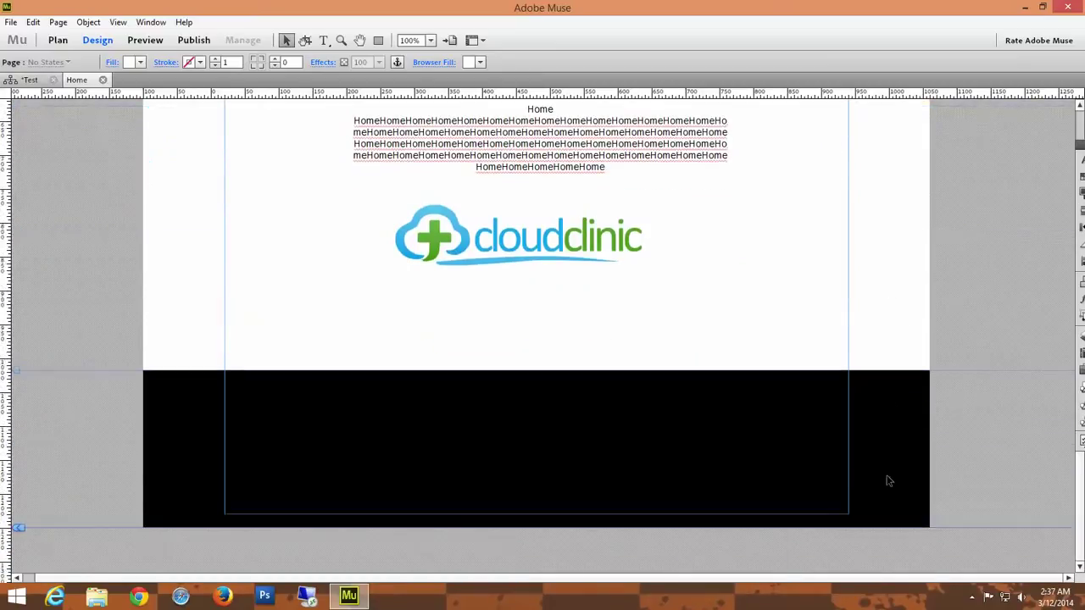
scroll(750, 438, up, 4)
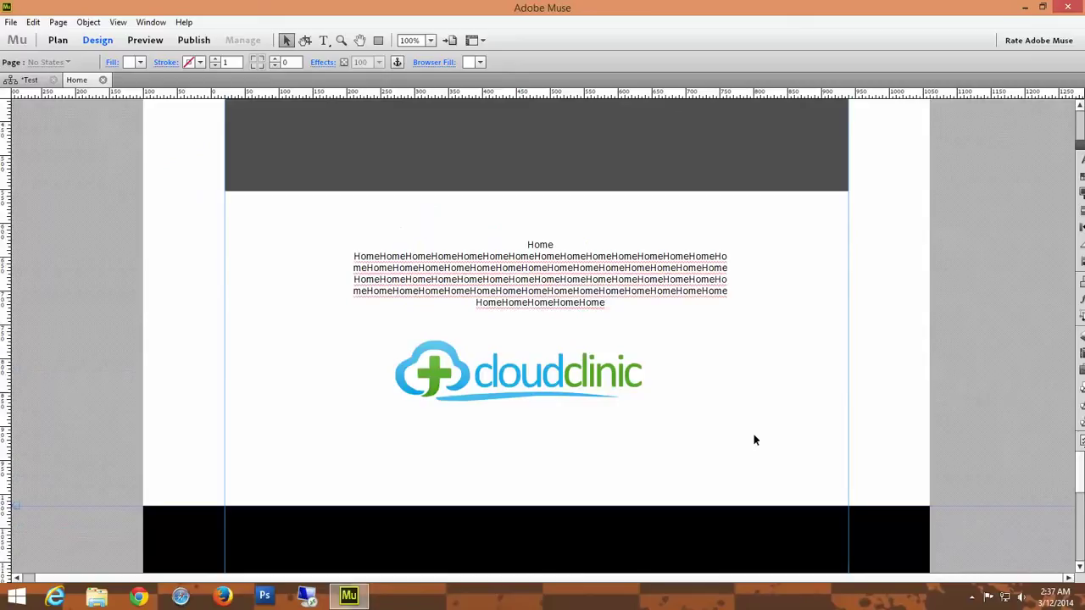
scroll(749, 434, up, 8)
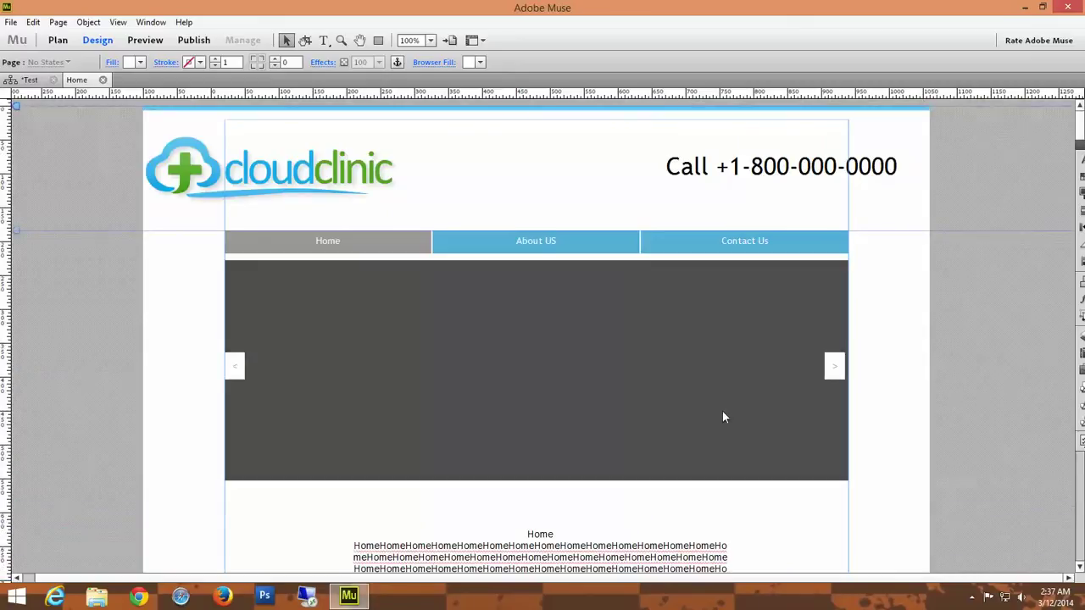
key(ctrl+s)
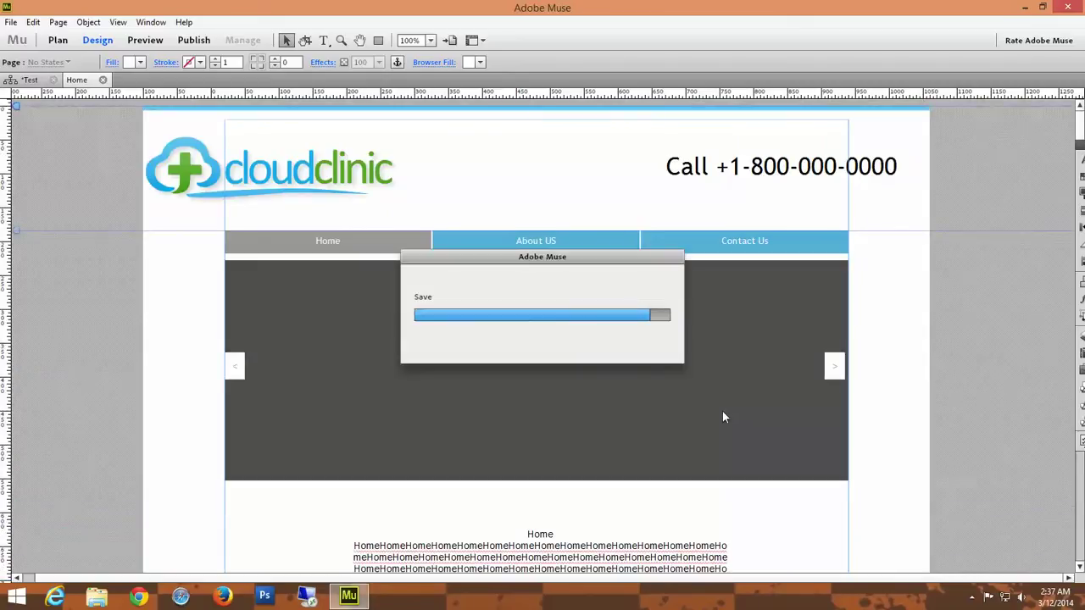
click(100, 80)
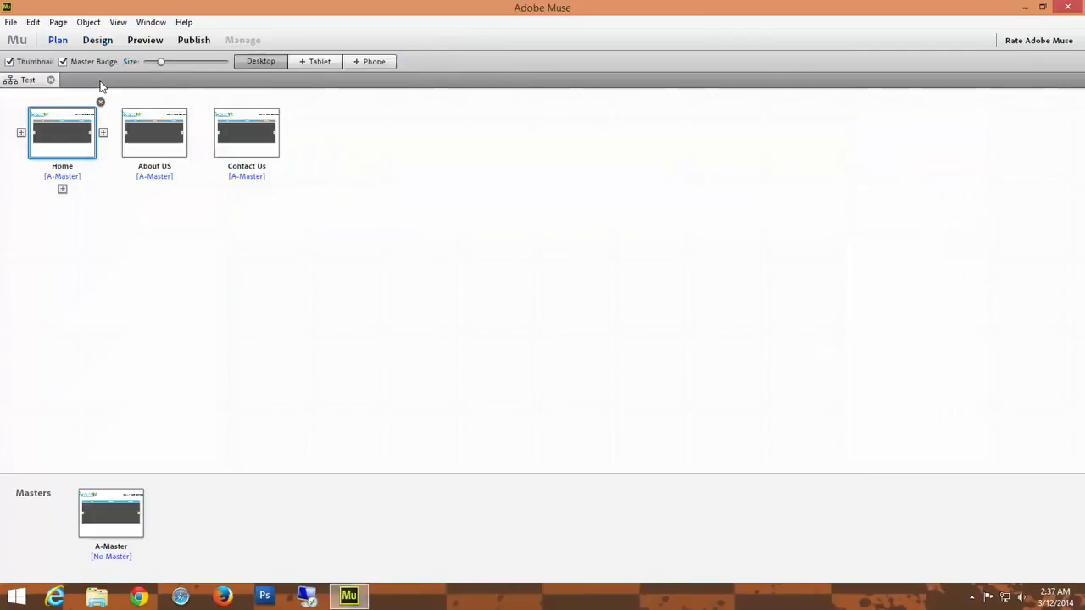
- Open the About US page and check its inherited layout from header to footer
double_click(155, 138)
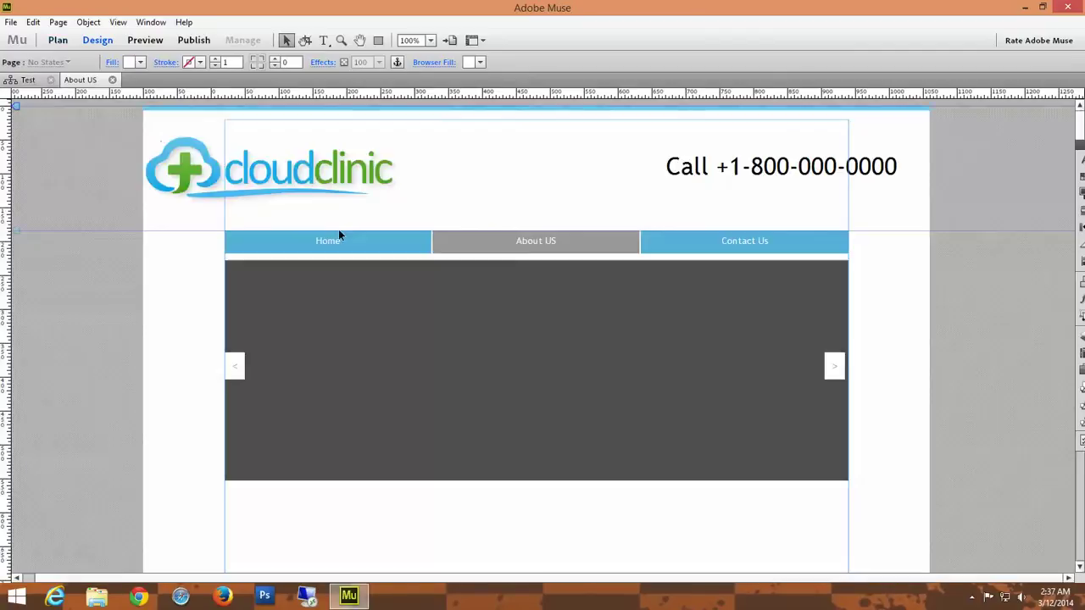
scroll(793, 370, down, 5)
scroll(794, 384, down, 4)
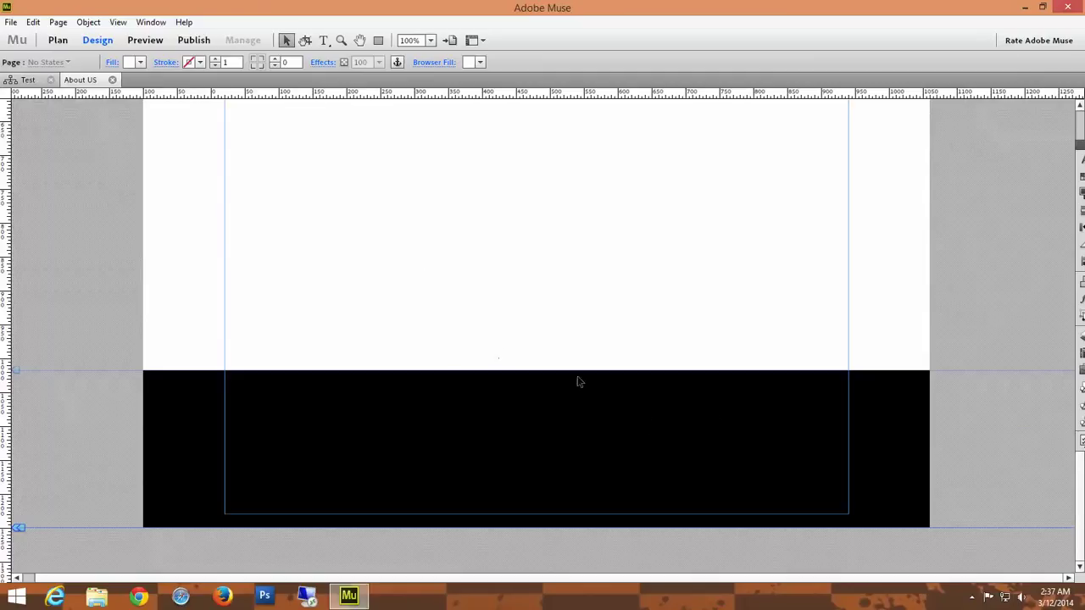
scroll(581, 396, up, 12)
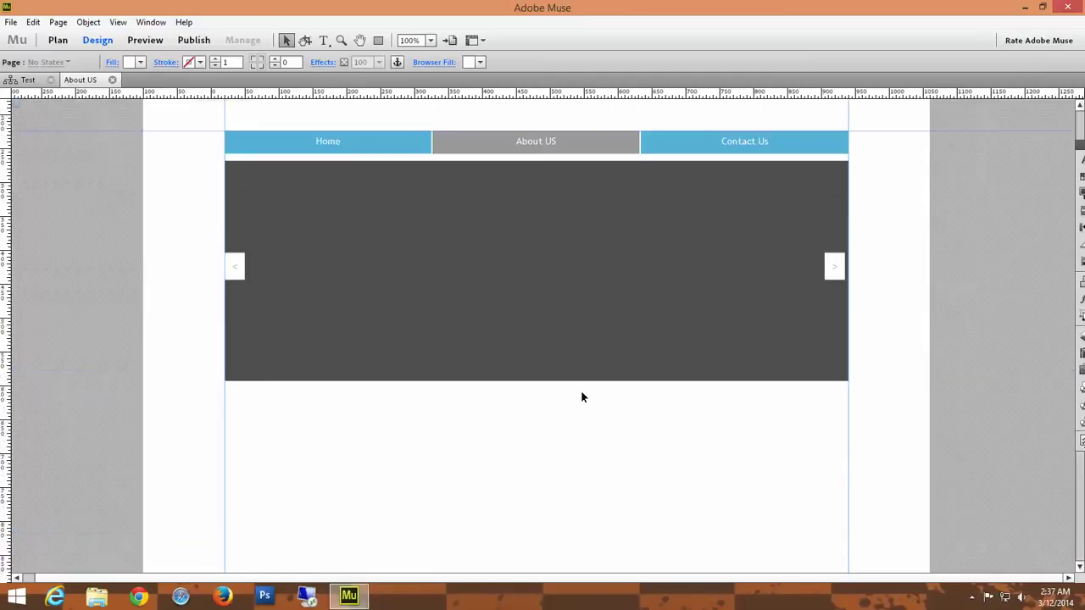
scroll(581, 397, down, 3)
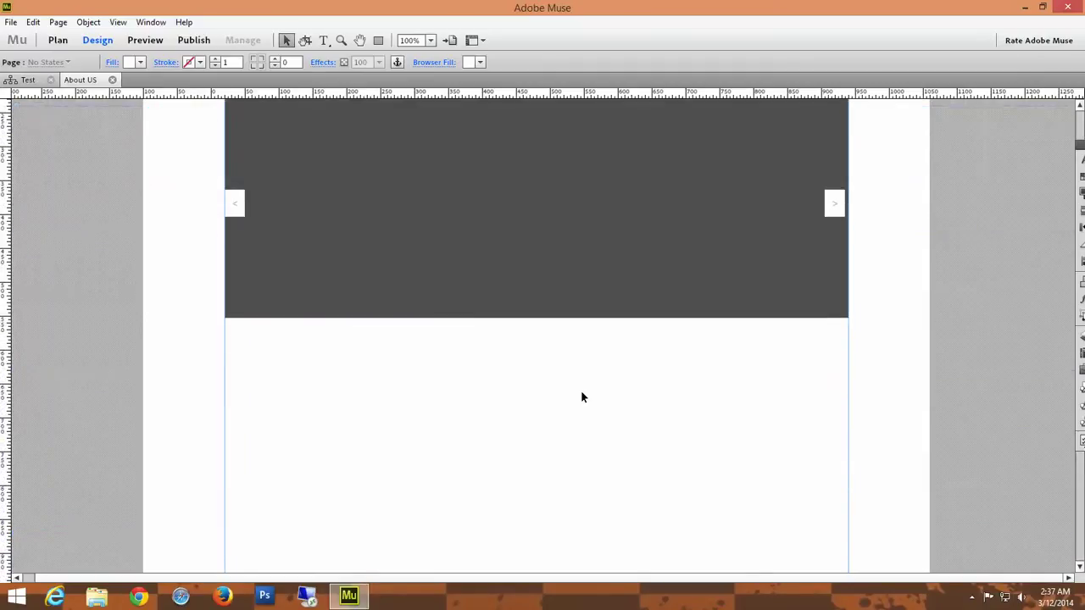
scroll(581, 395, up, 2)
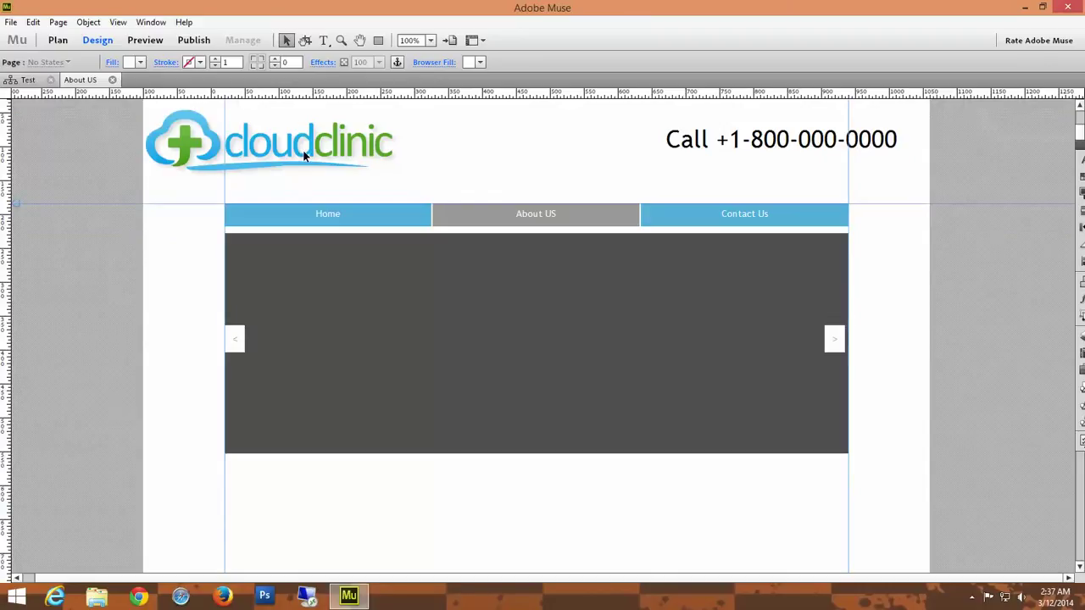
- Place the Test Logo image in the About US page's blank area between slideshow and footer, at about X 269, Y 708
click(26, 80)
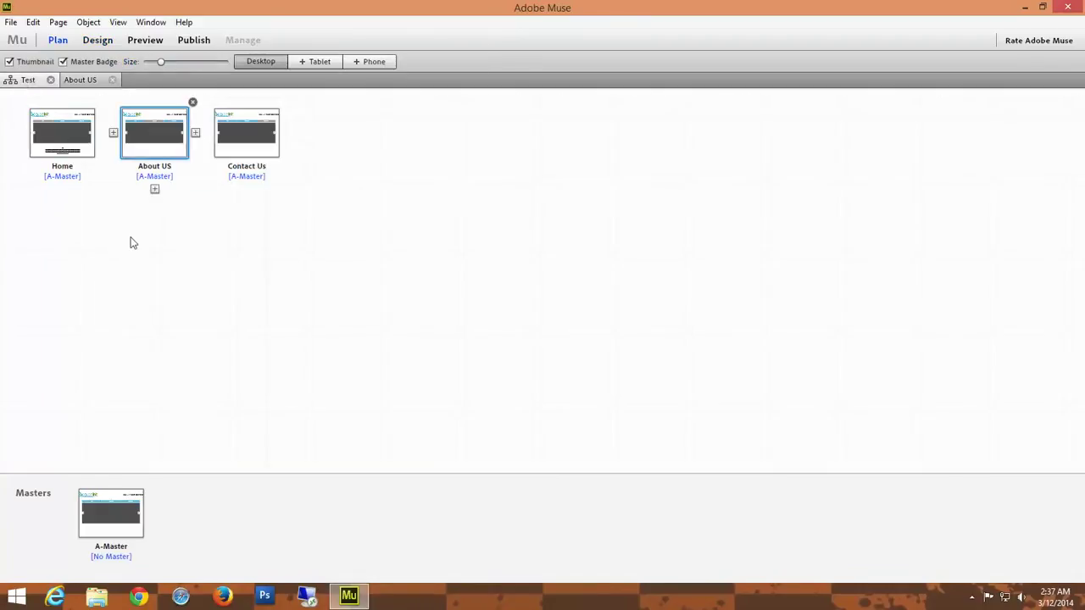
click(80, 79)
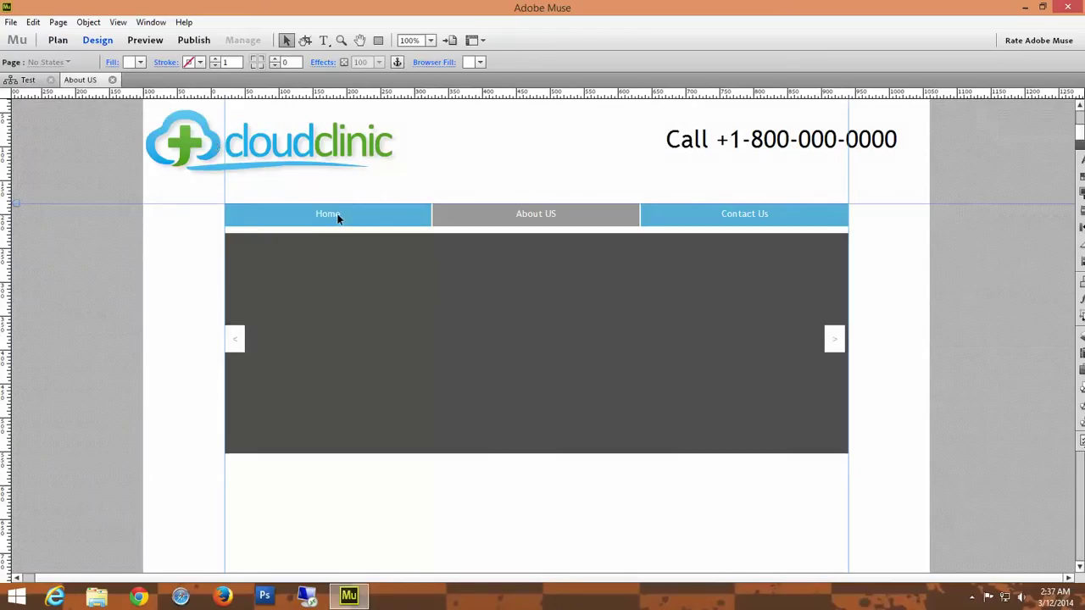
key(ctrl+d)
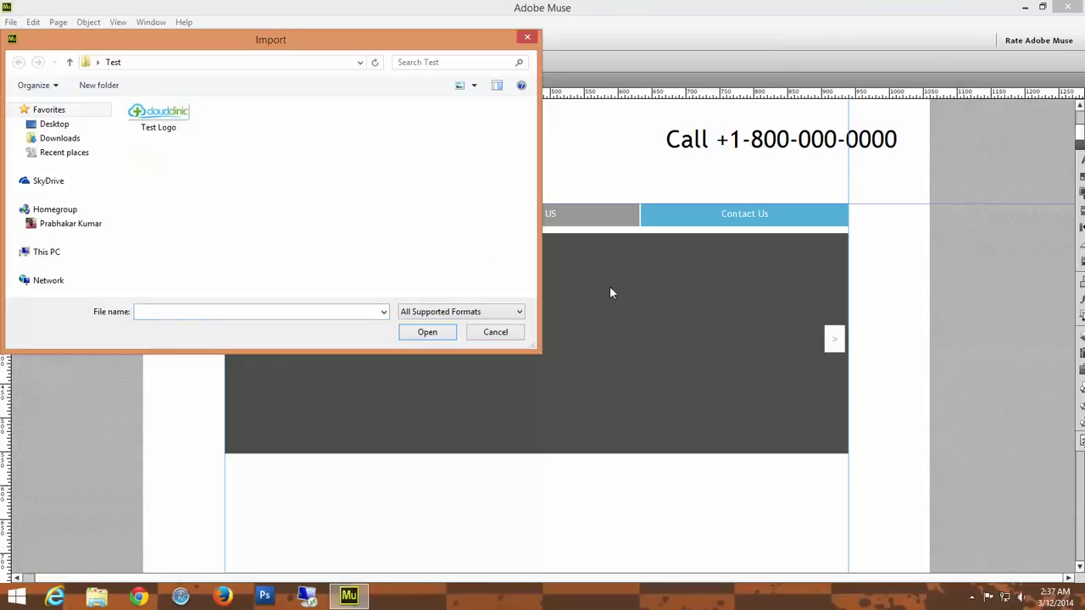
double_click(146, 135)
scroll(576, 339, down, 5)
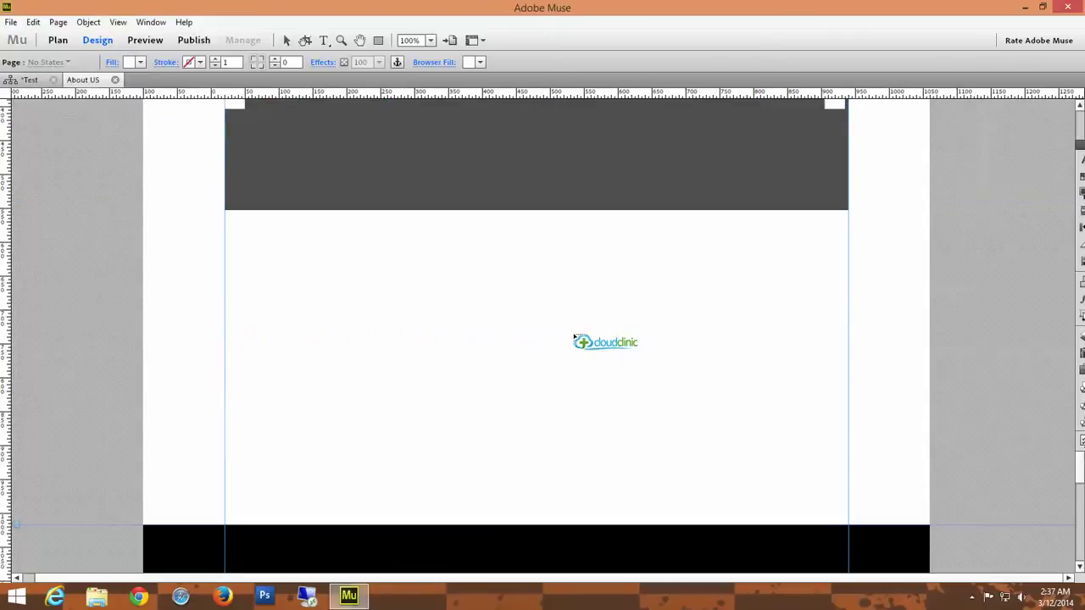
click(494, 329)
drag(539, 363, 439, 339)
click(672, 351)
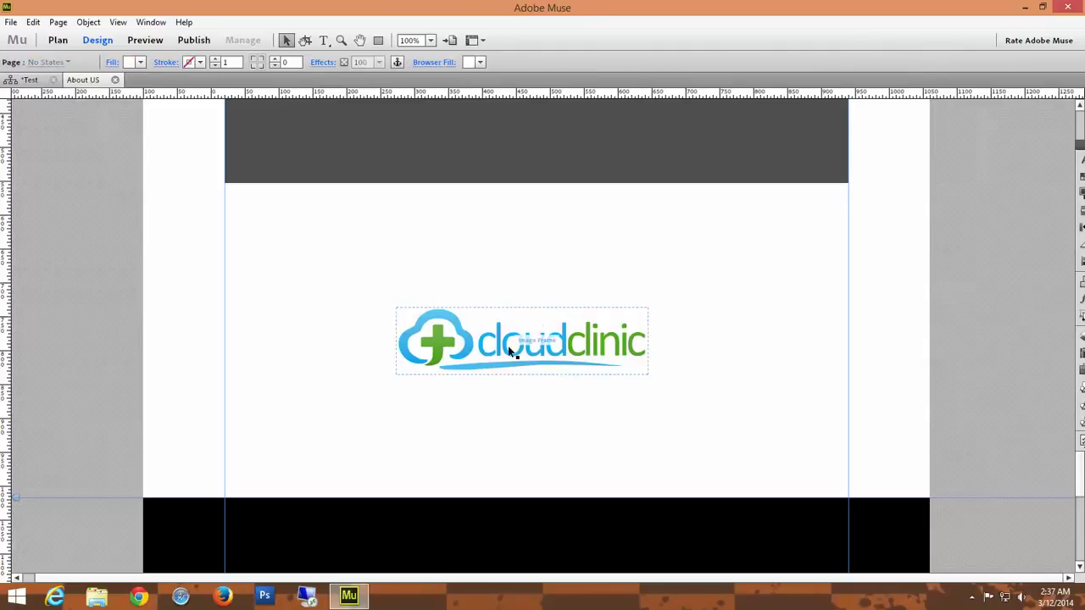
drag(510, 350, 506, 332)
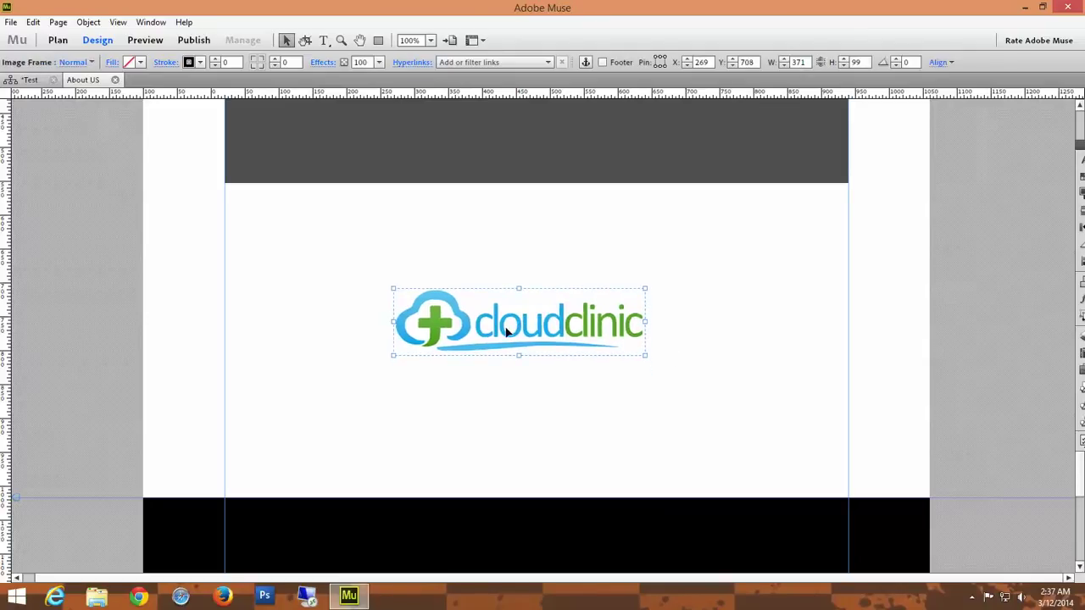
click(541, 392)
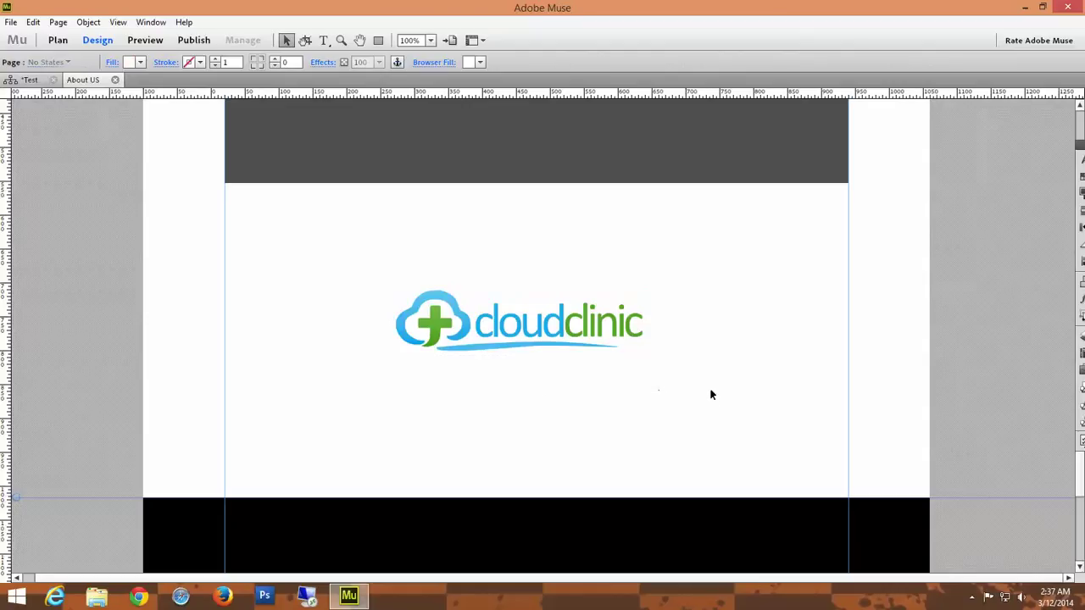
- Save the site, close the About US page and open the Contact Us page for editing
scroll(710, 394, up, 8)
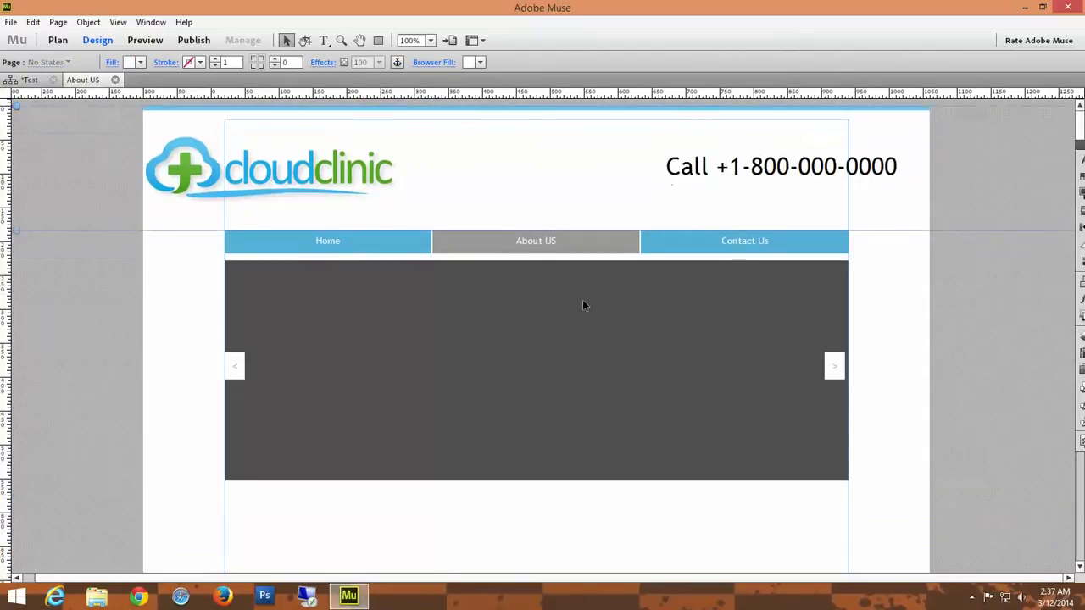
scroll(427, 466, down, 4)
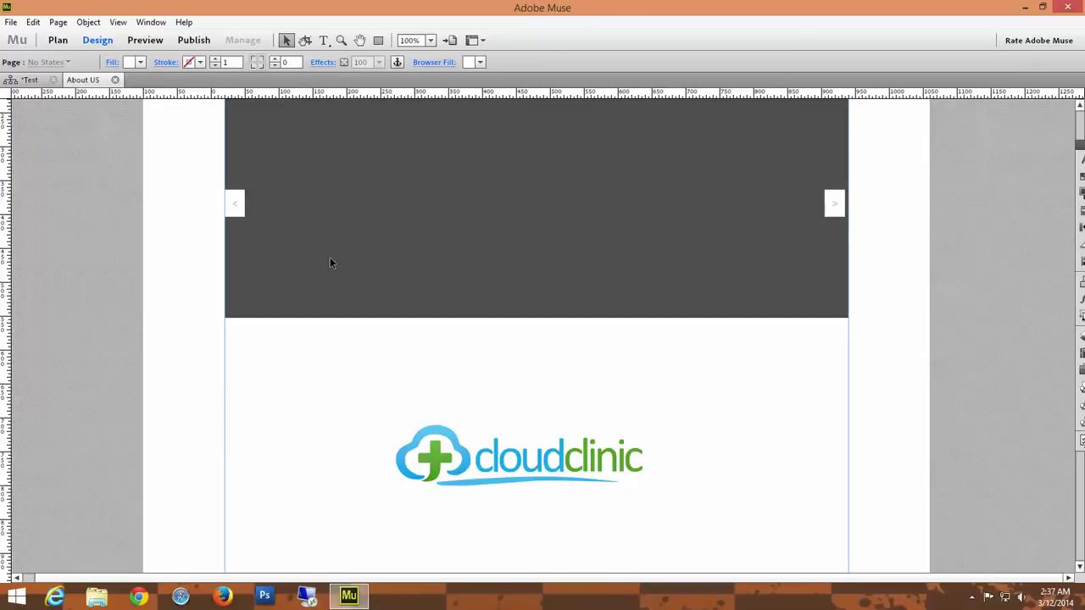
key(ctrl+s)
click(112, 79)
double_click(238, 143)
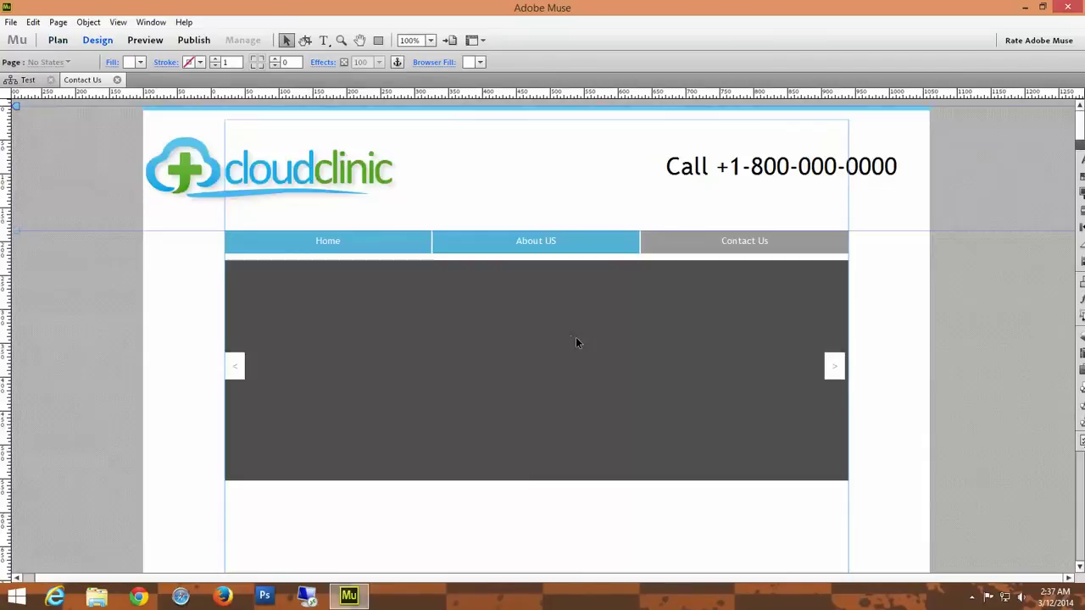
- Place the Test Logo image in the Contact Us page's blank area below the slideshow, at about X 281, Y 733
key(ctrl+d)
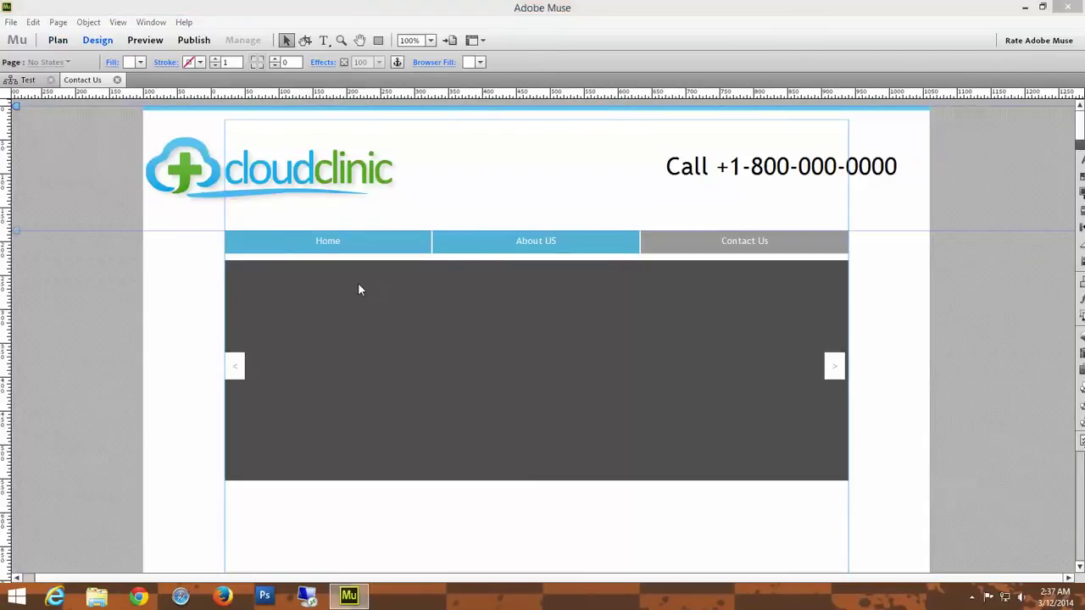
double_click(157, 108)
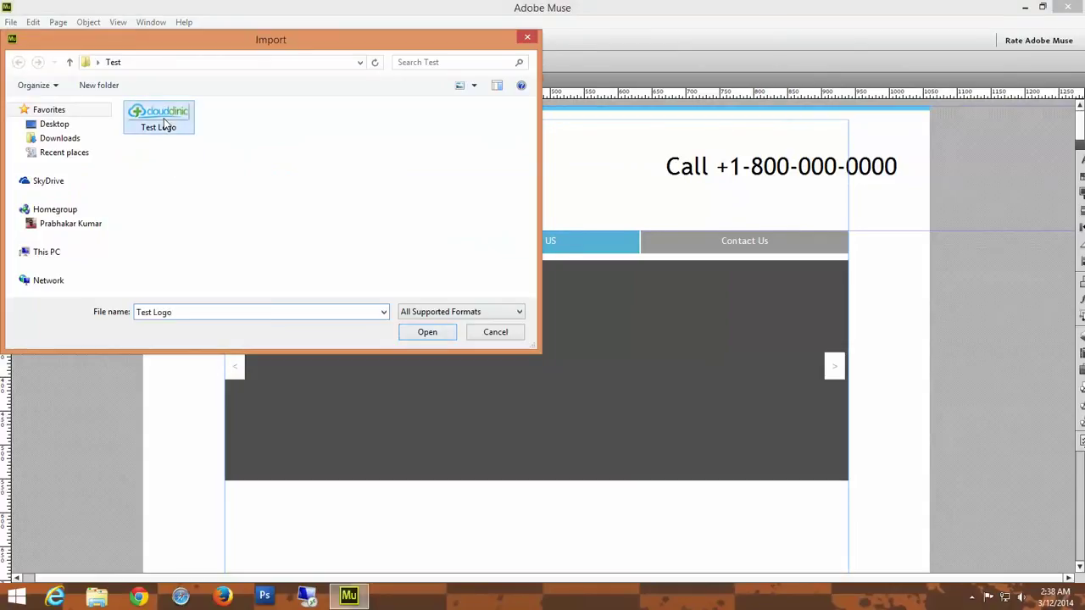
scroll(610, 373, down, 8)
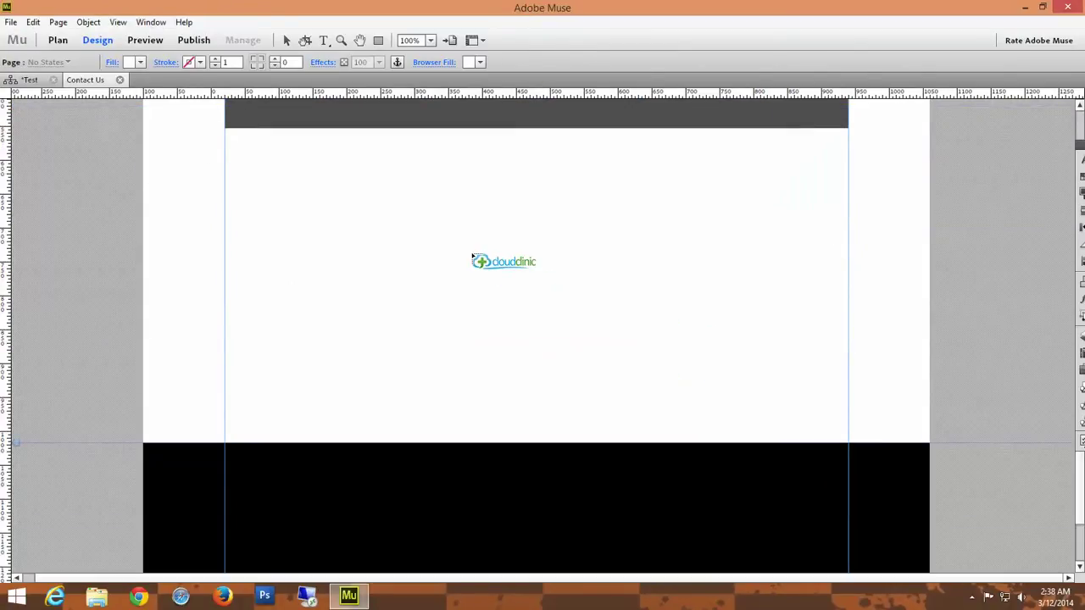
click(467, 250)
drag(527, 286, 462, 286)
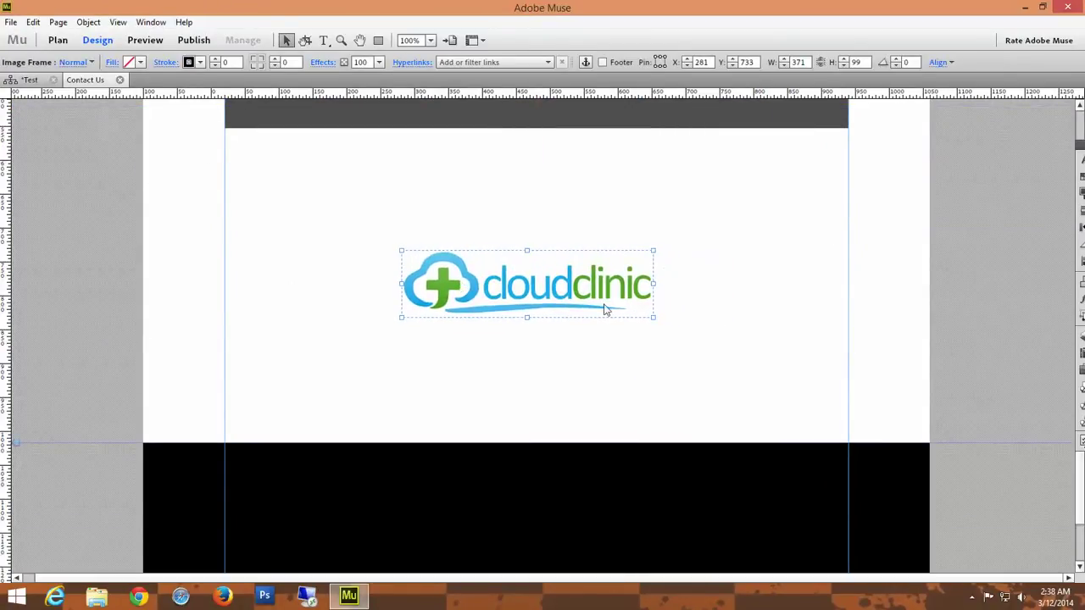
click(726, 309)
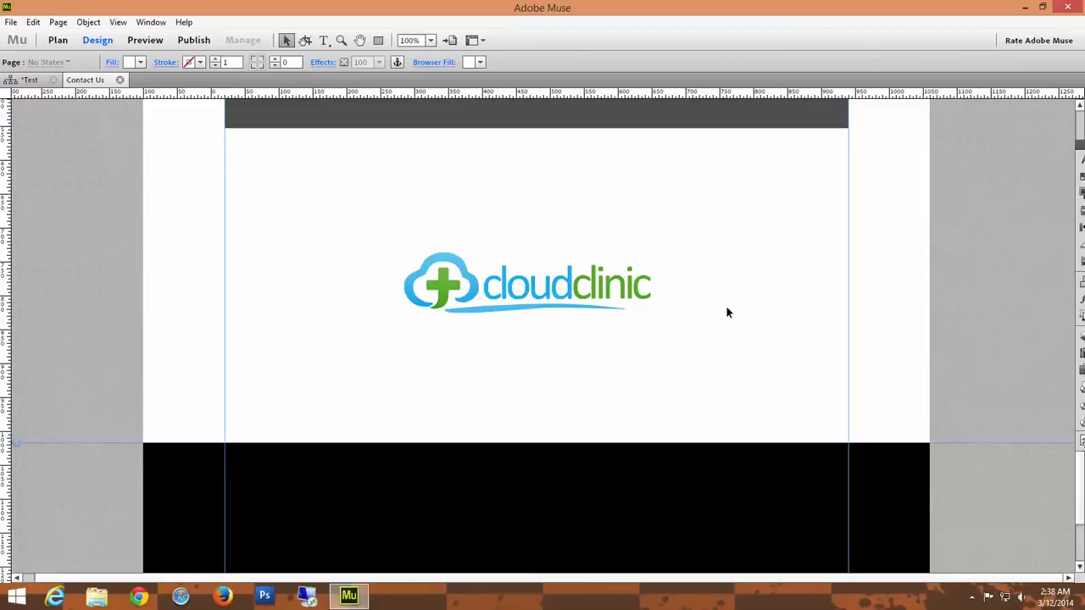
- Check the Contact Us page from header to footer and save the site
scroll(727, 313, up, 3)
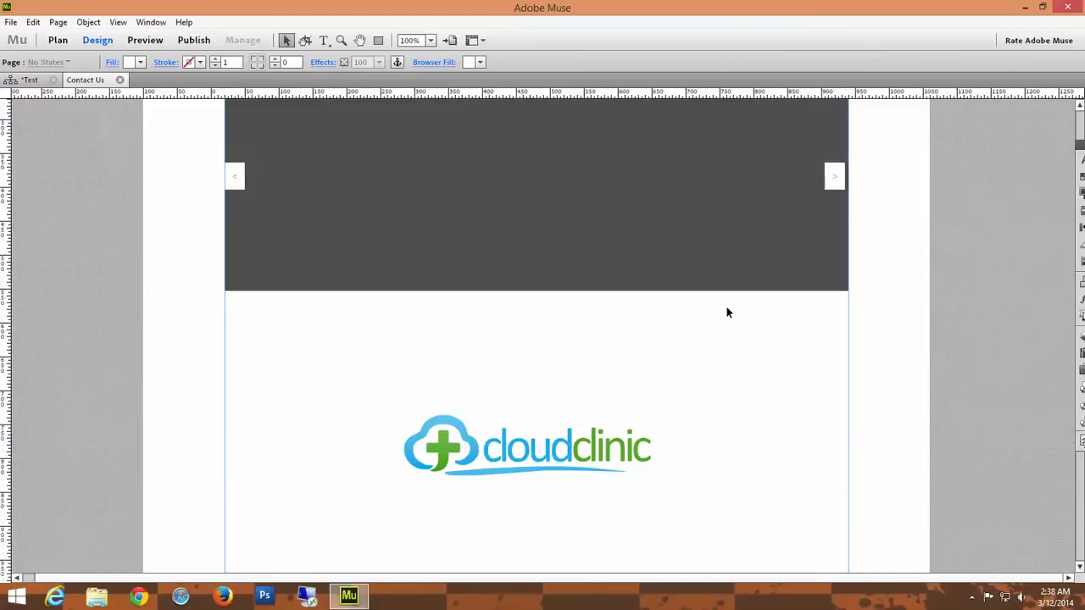
scroll(726, 313, up, 3)
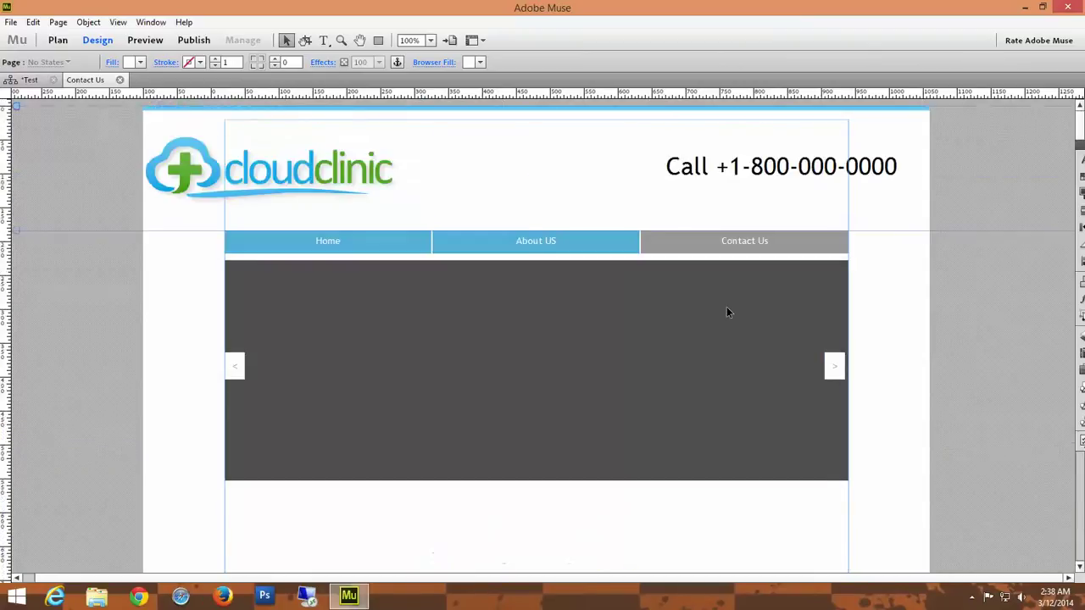
scroll(726, 313, down, 5)
scroll(726, 313, down, 2)
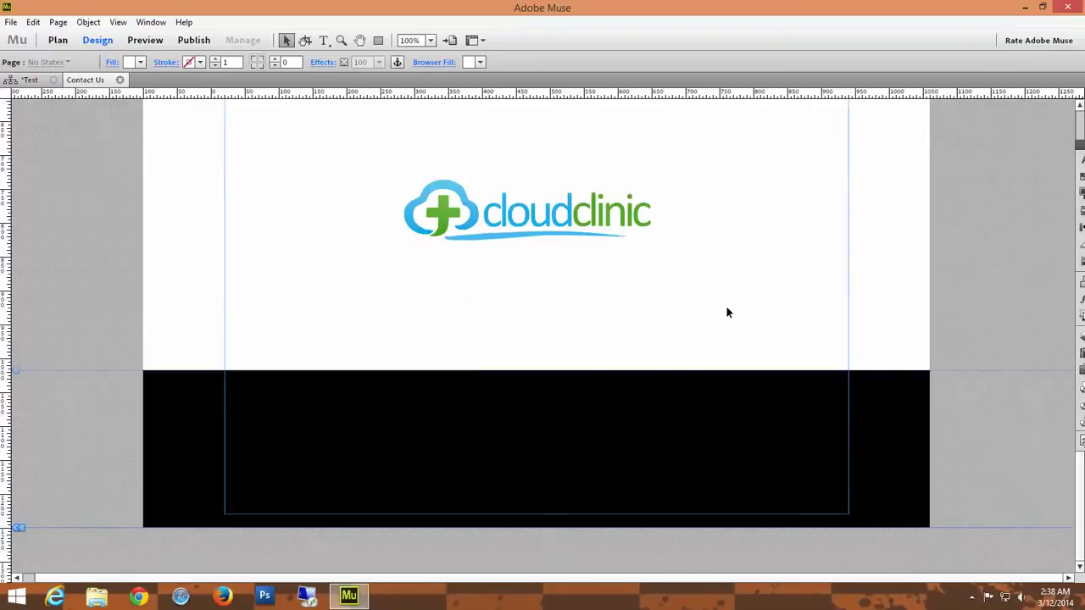
scroll(727, 313, up, 5)
scroll(726, 313, up, 1)
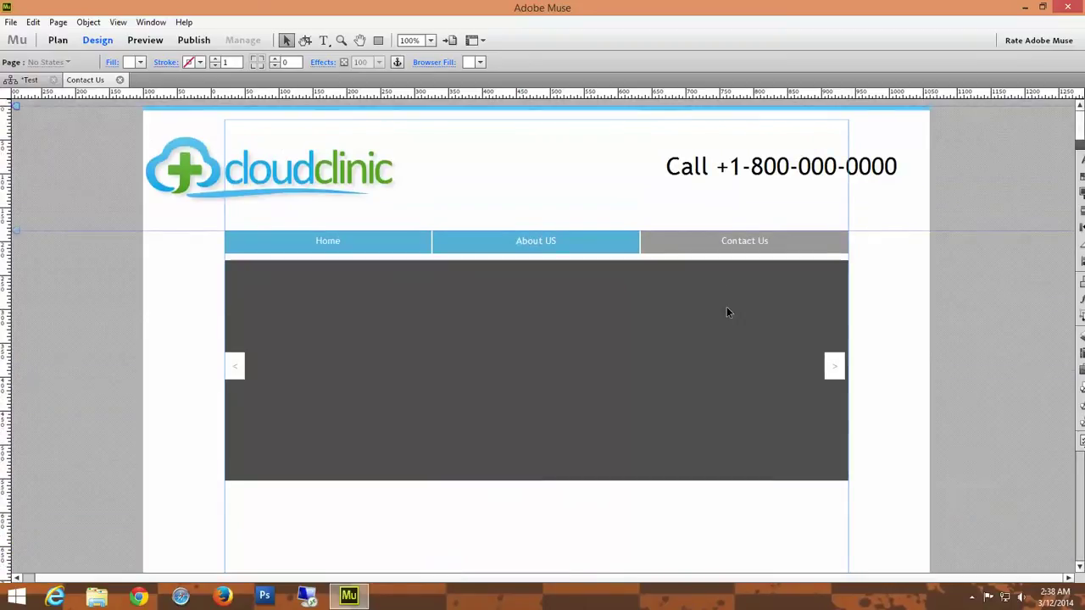
scroll(726, 313, down, 2)
scroll(726, 313, up, 2)
key(ctrl+s)
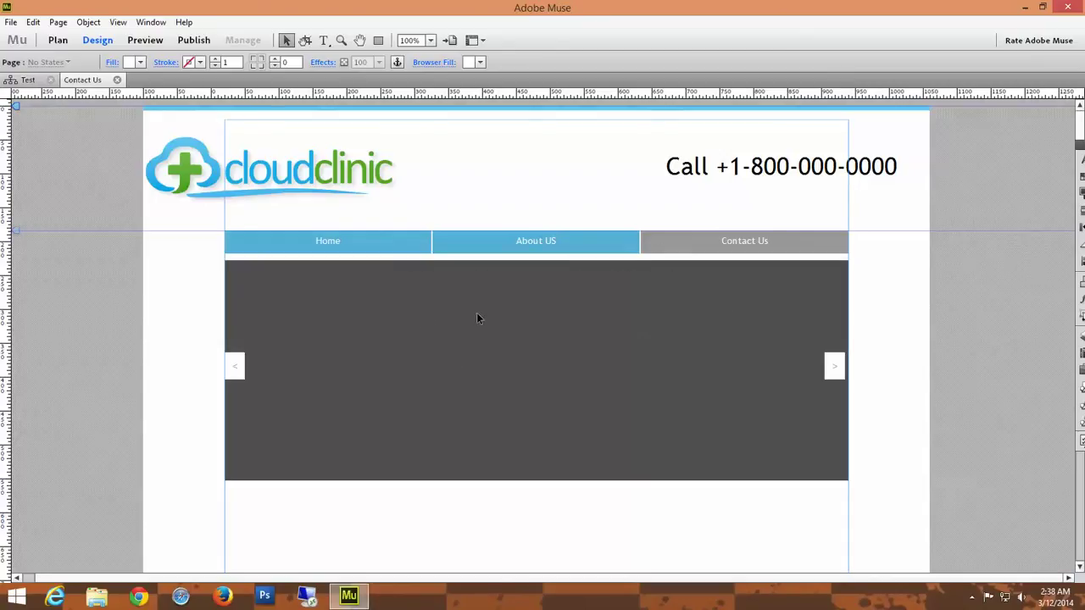
- Switch to Sothink Logo Maker and start a new logo from the cloudclinic business template
click(1025, 6)
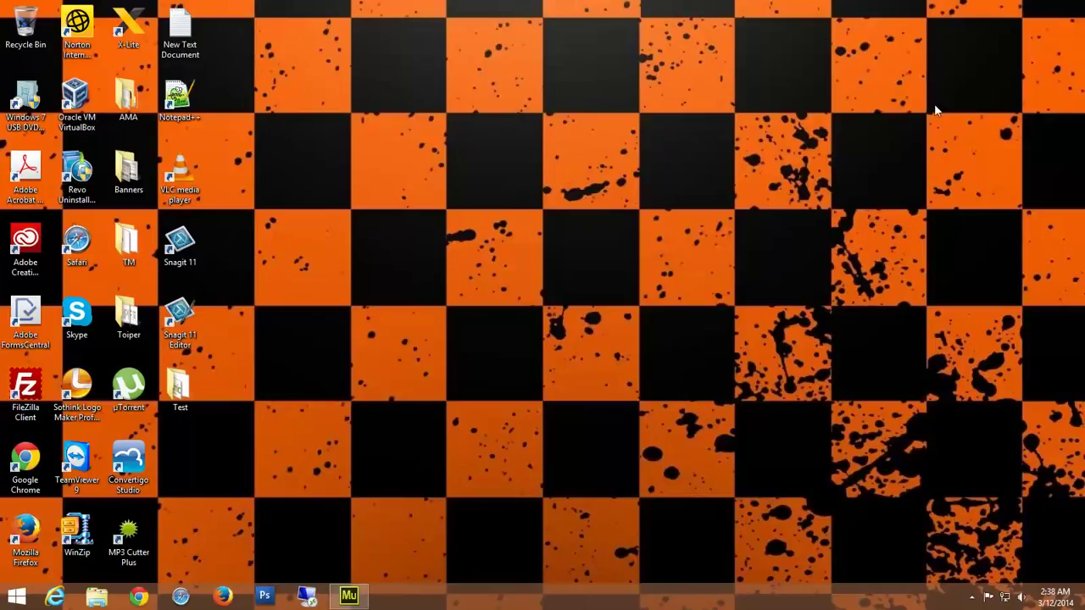
double_click(77, 388)
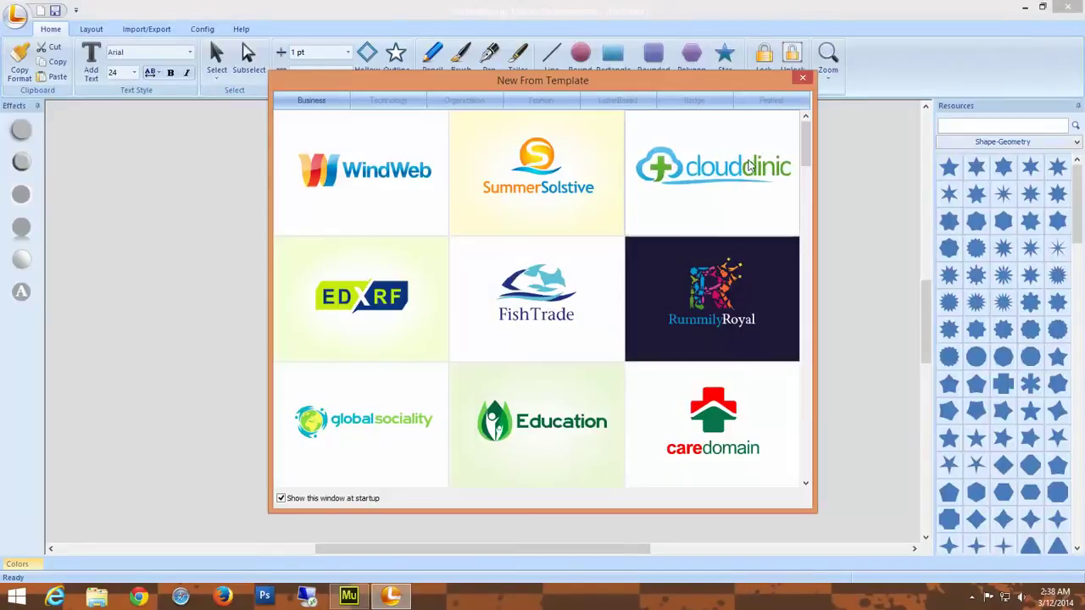
click(722, 174)
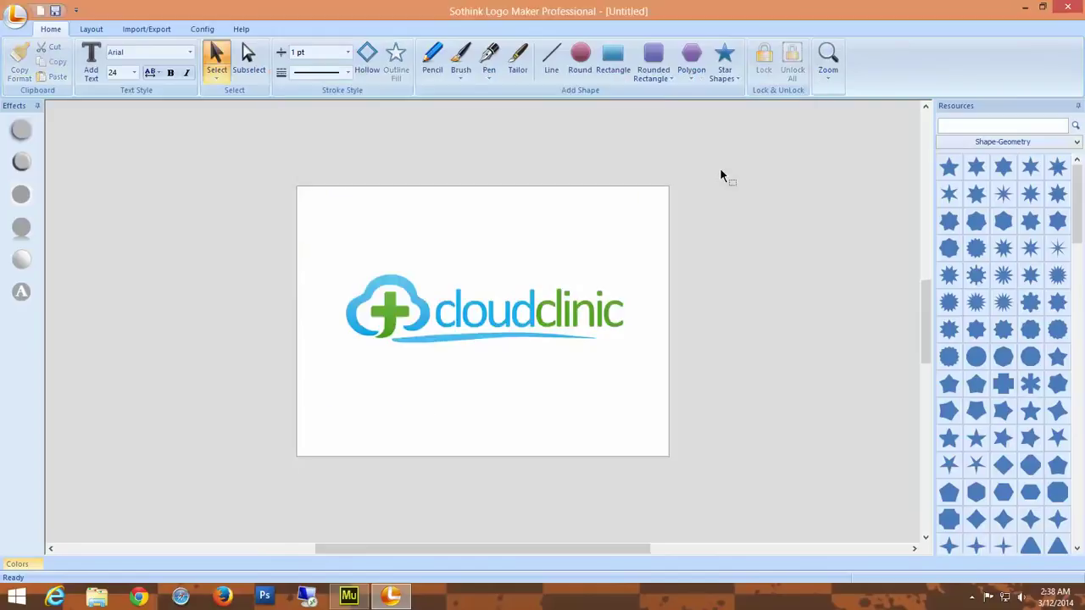
- Delete the words "clinic" and "cloud" and the blue swoosh, leaving only the cloud-and-cross icon
click(619, 332)
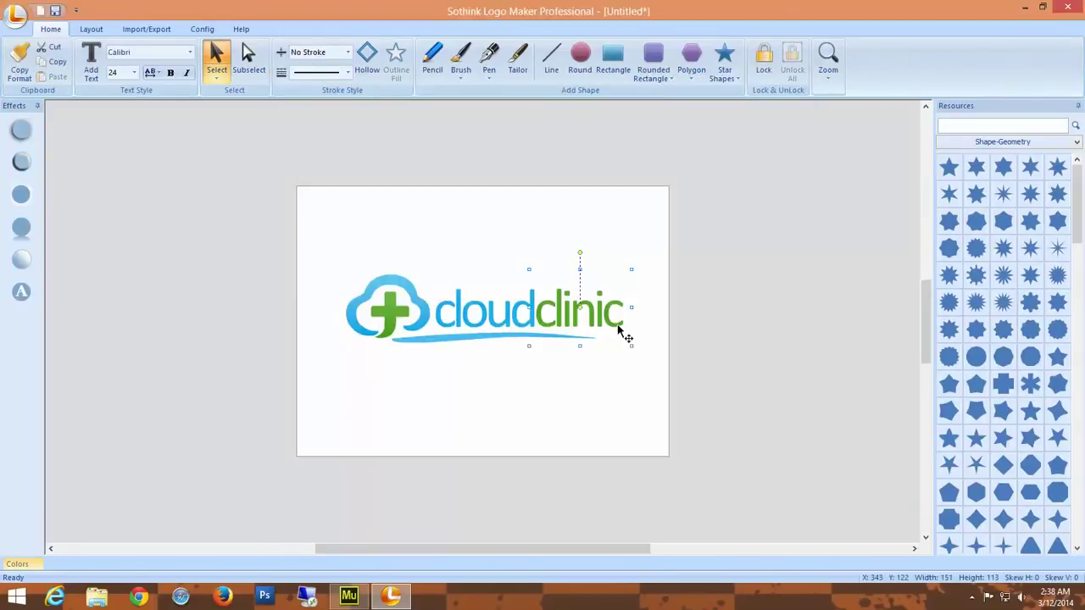
key(Delete)
click(530, 326)
key(Delete)
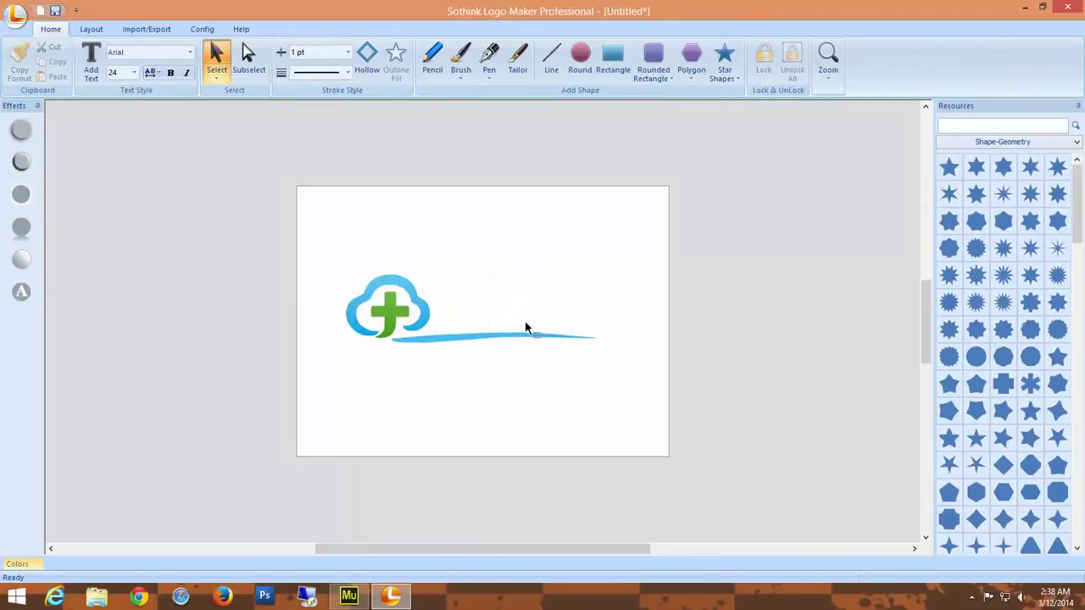
click(470, 338)
key(Delete)
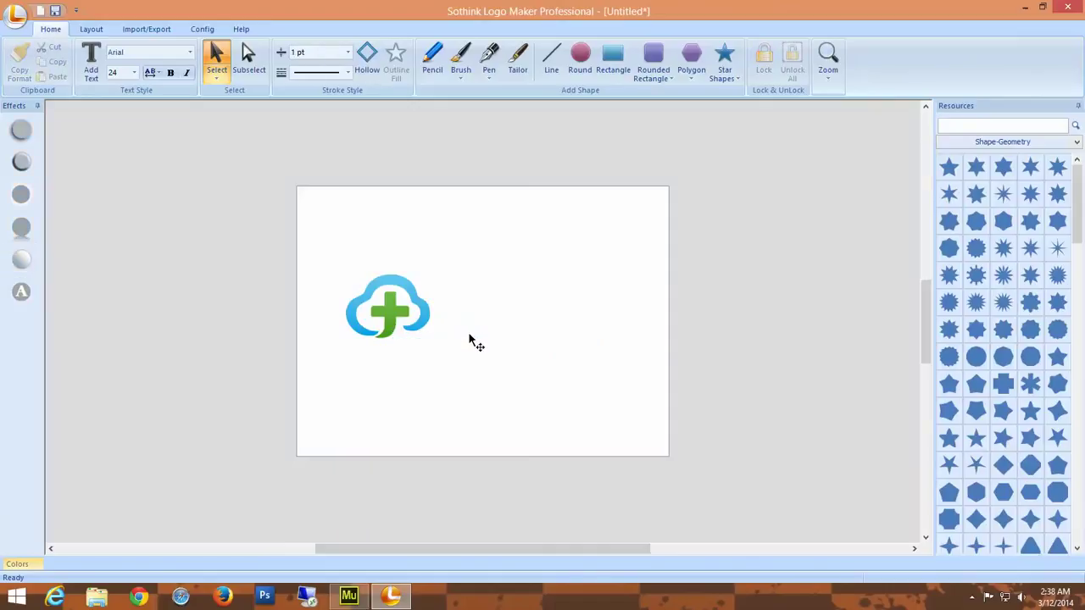
- Move the whole cloud-and-cross icon to the canvas's upper-left corner and shrink the canvas around it to about 139 × 140 pixels
drag(451, 255, 458, 349)
drag(335, 362, 335, 362)
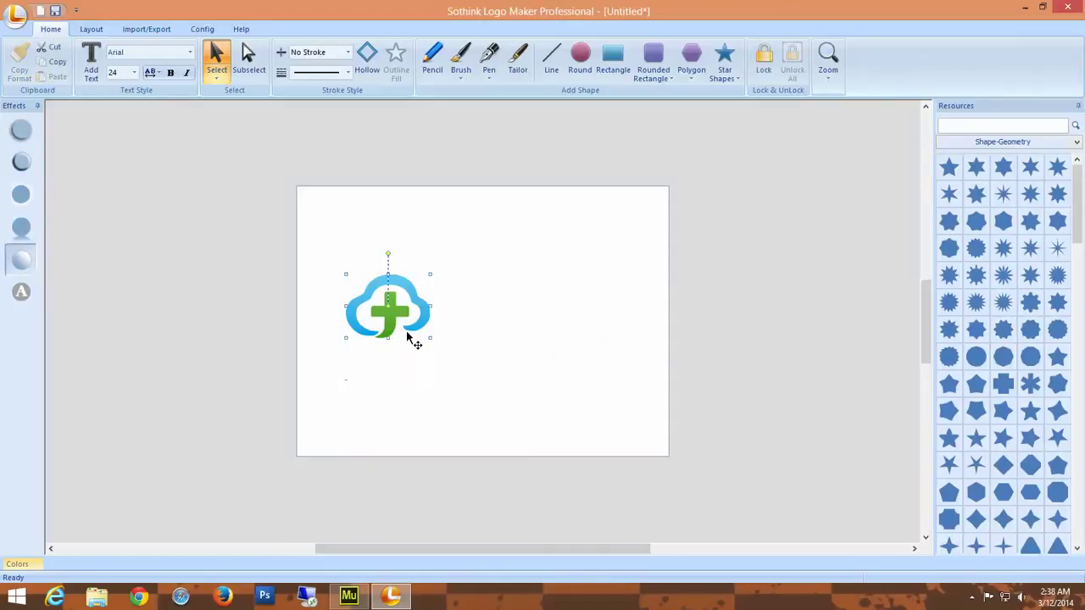
drag(425, 333, 386, 245)
drag(667, 323, 400, 351)
drag(400, 352, 397, 353)
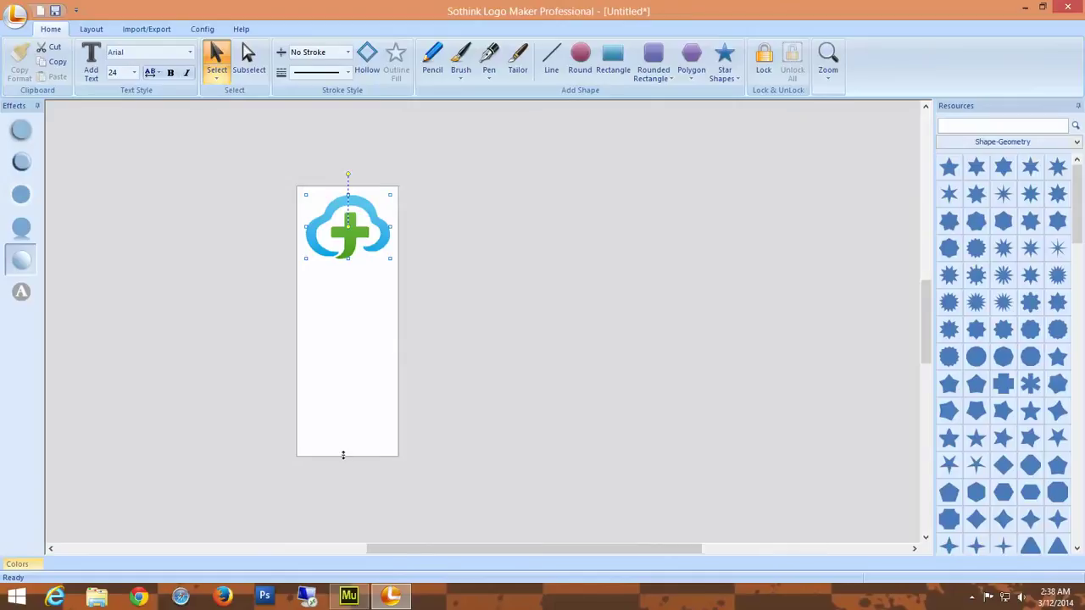
drag(343, 455, 398, 280)
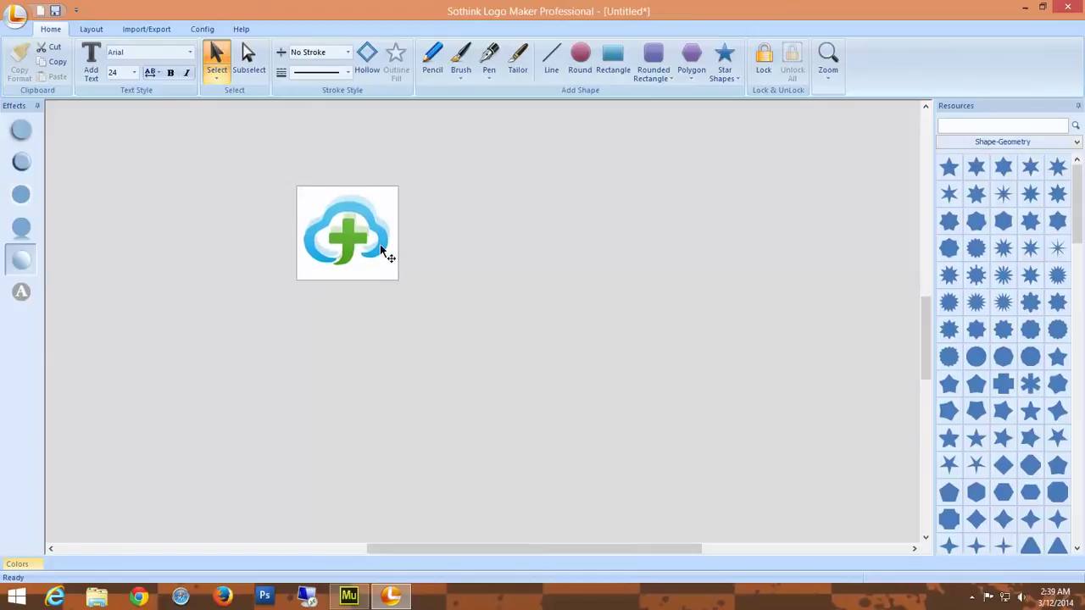
drag(381, 249, 389, 240)
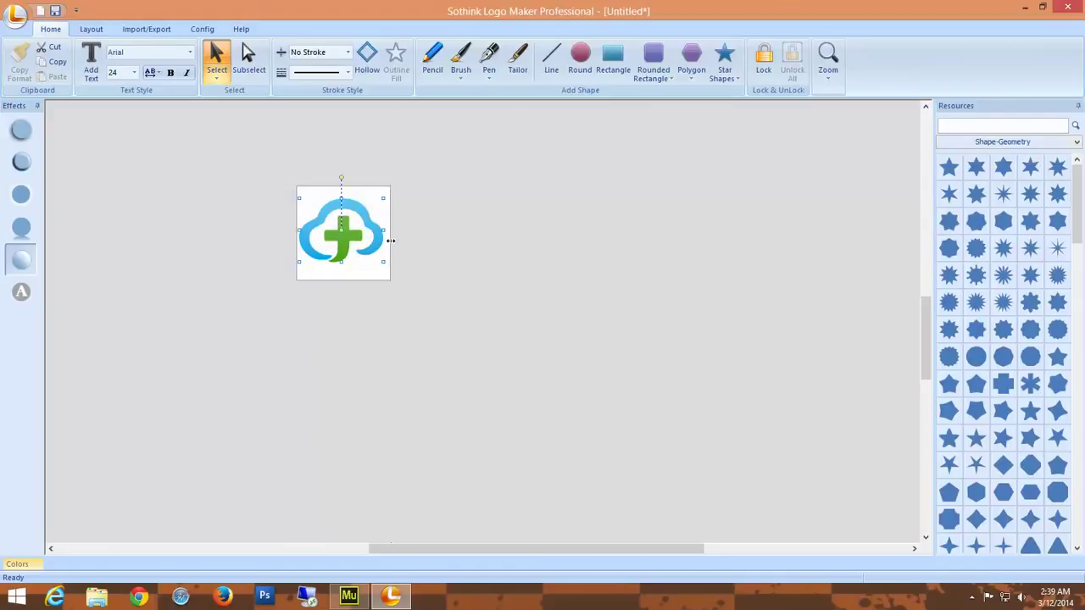
click(379, 259)
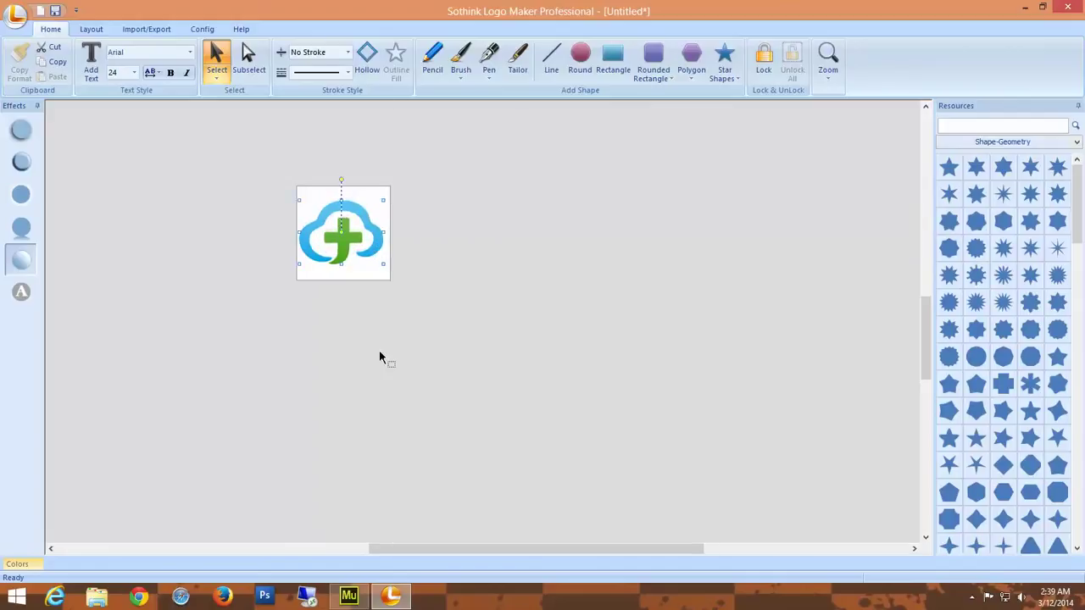
- Export the cloud-and-cross icon as a 20 × 20 pixel PNG named fav in the Test folder
click(15, 14)
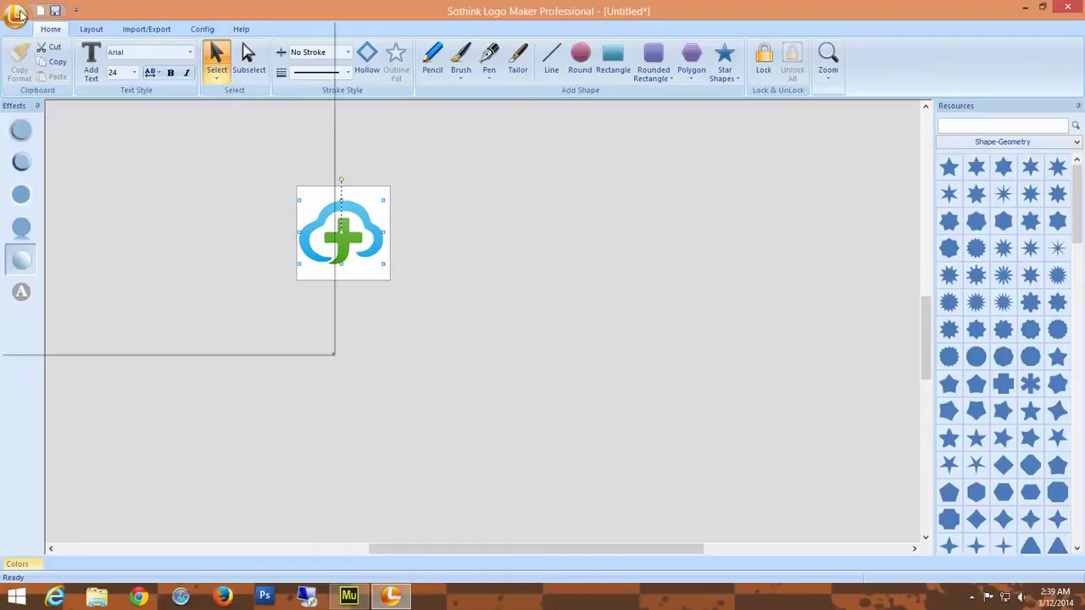
click(76, 210)
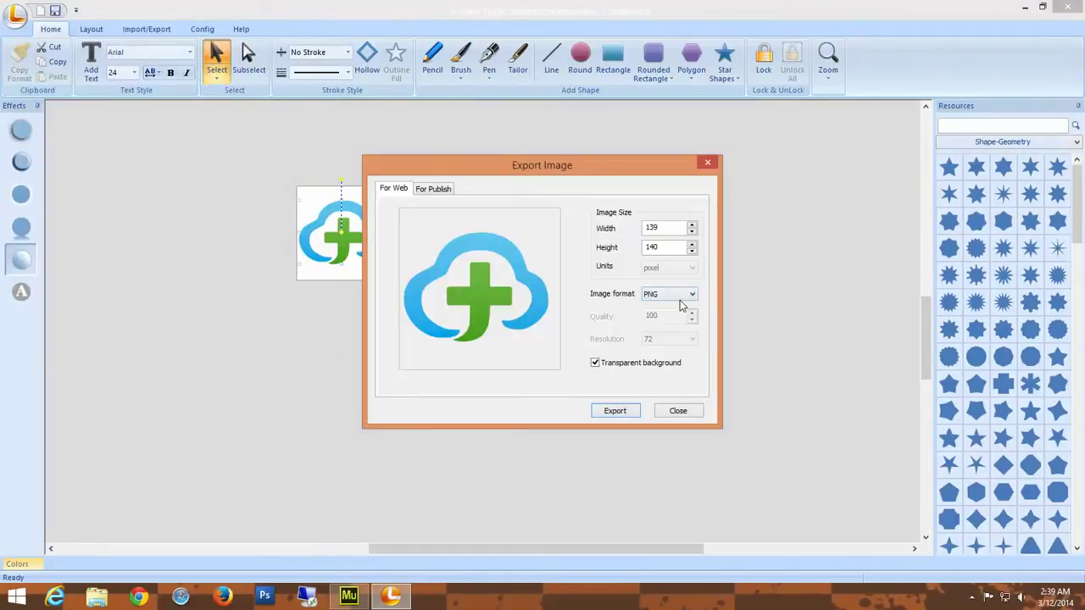
double_click(670, 227)
text(20)
click(672, 248)
click(617, 411)
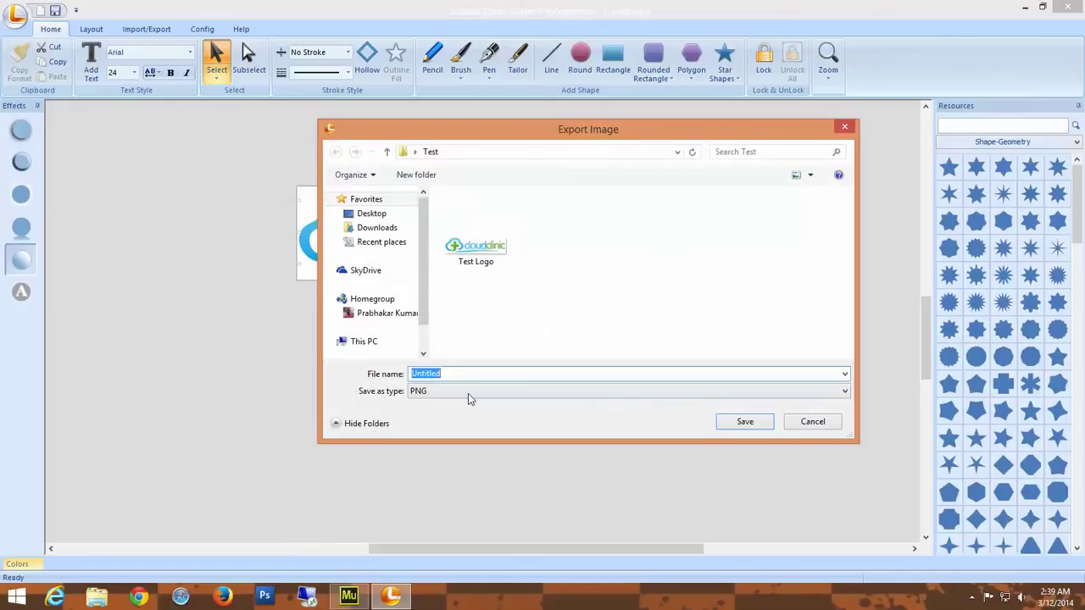
text(fav)
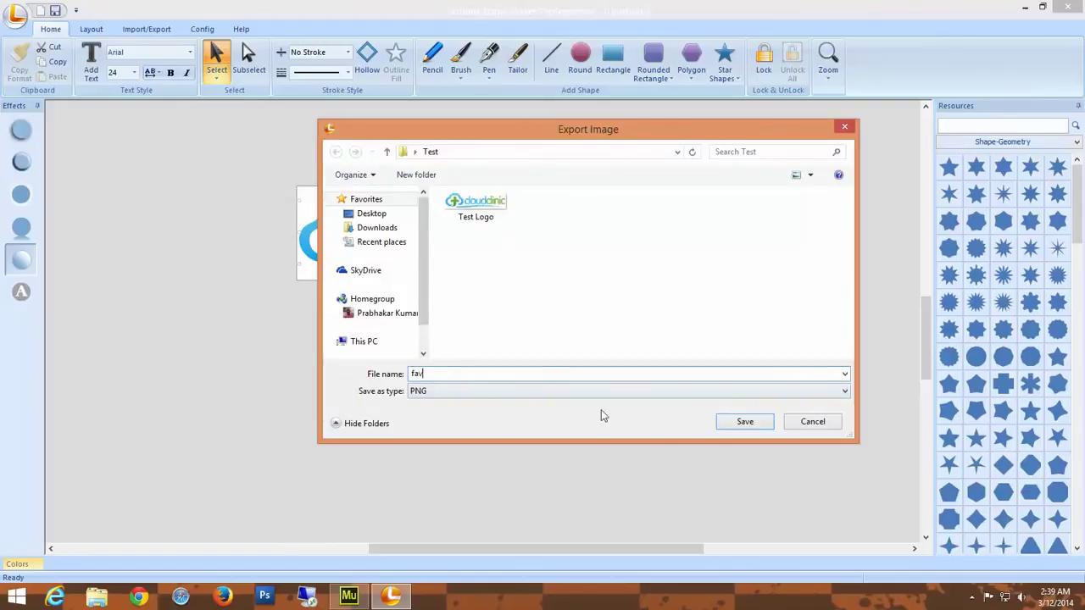
click(744, 423)
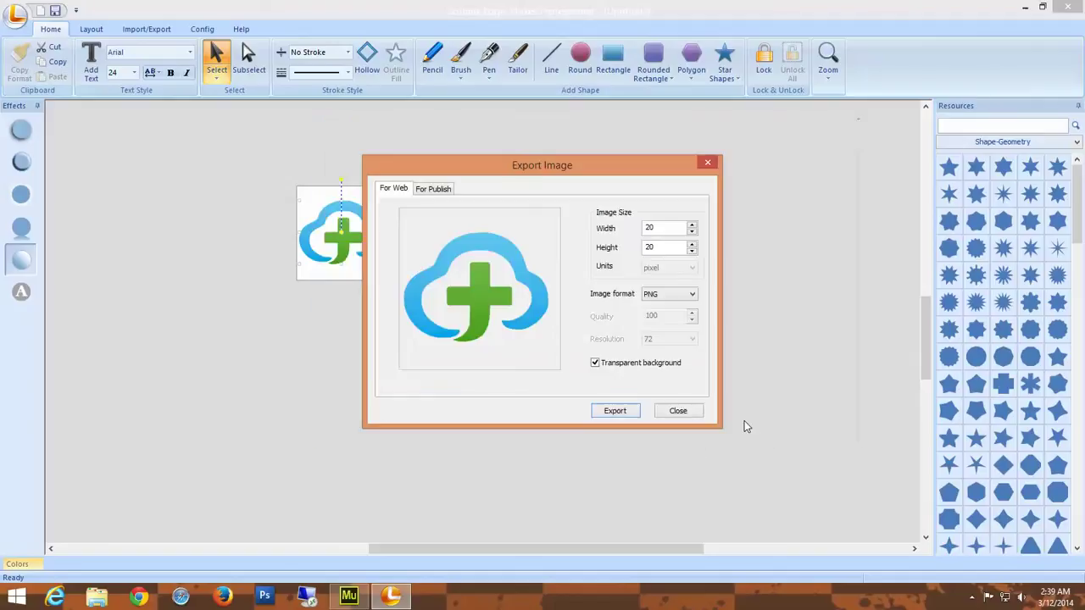
click(678, 412)
- Close Sothink Logo Maker without saving the untitled logo and switch back to Adobe Muse
click(1072, 6)
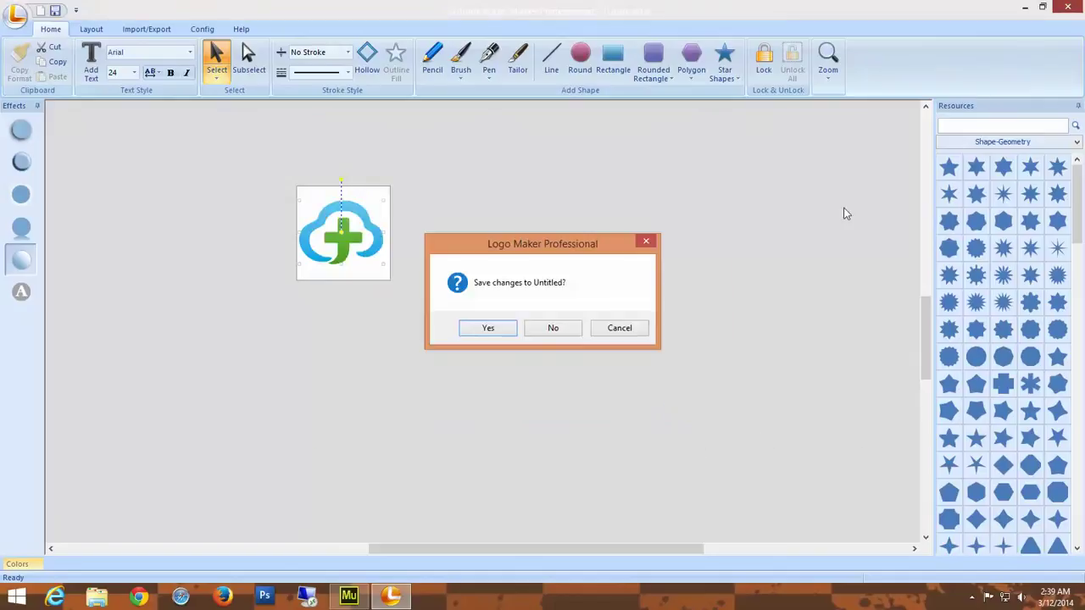
click(561, 327)
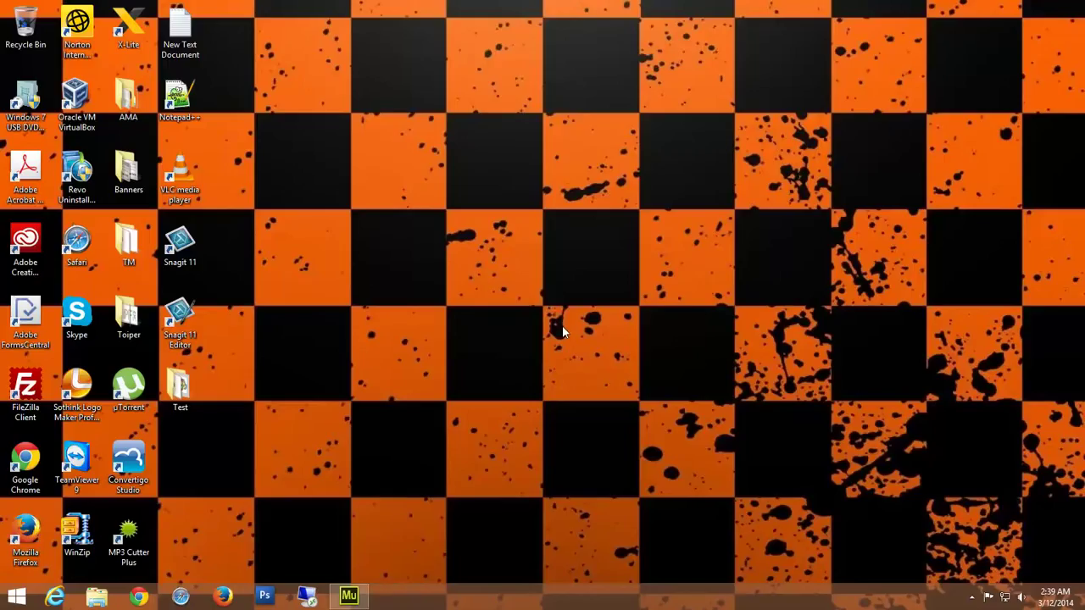
click(348, 596)
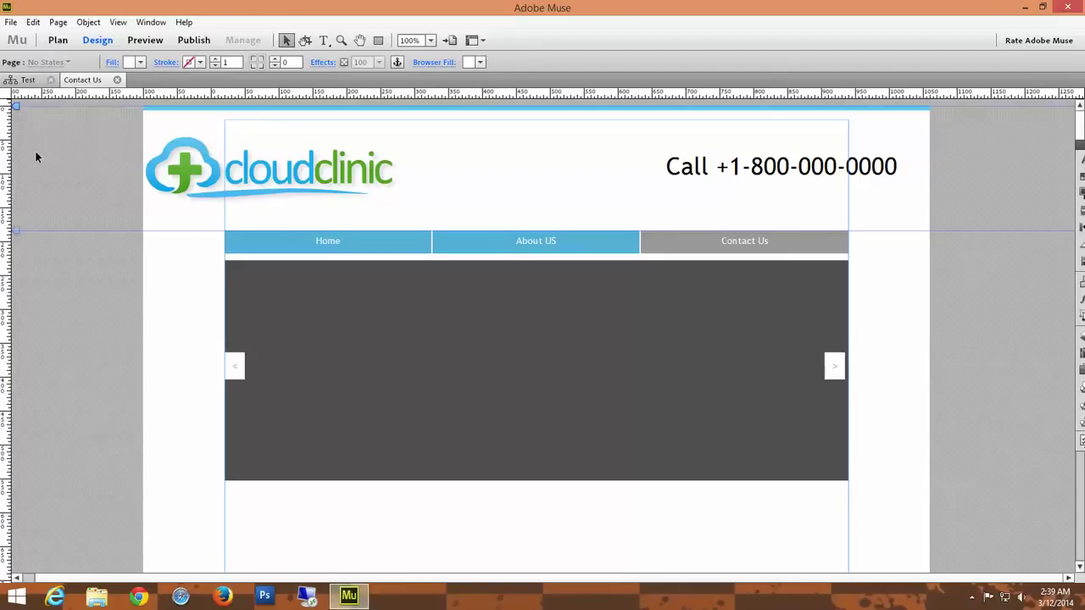
- Preview the whole site in the browser and check the Home page from header to footer
scroll(637, 348, down, 6)
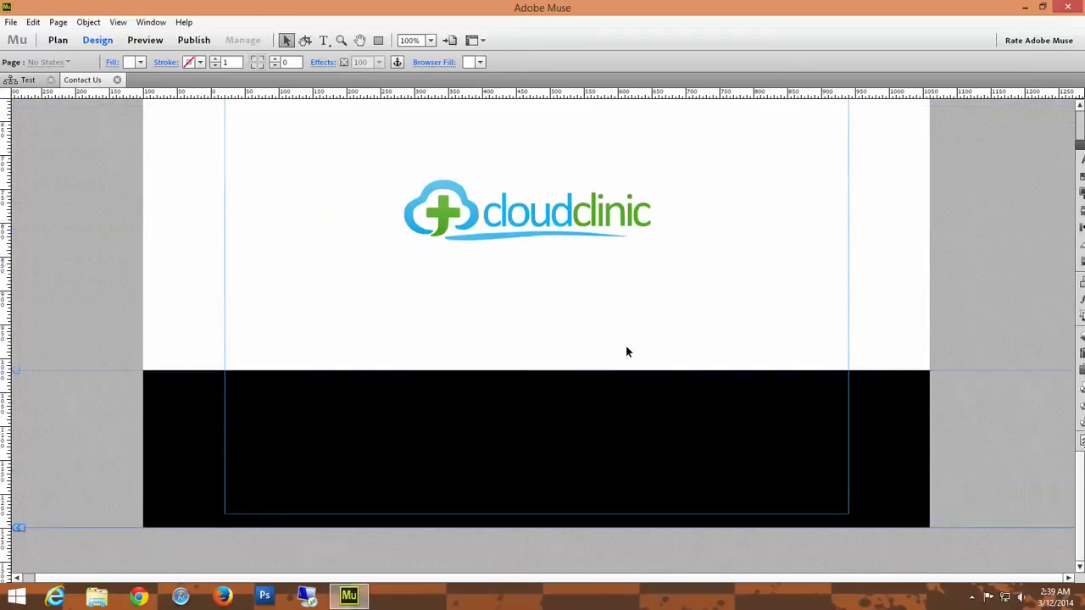
scroll(625, 347, up, 6)
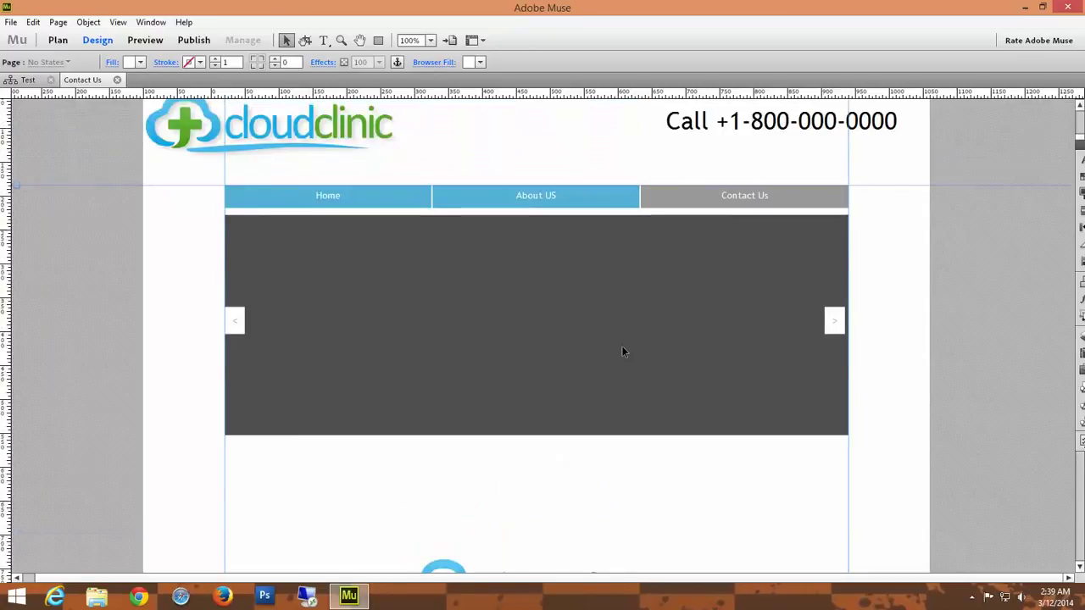
scroll(622, 352, down, 6)
scroll(622, 352, down, 1)
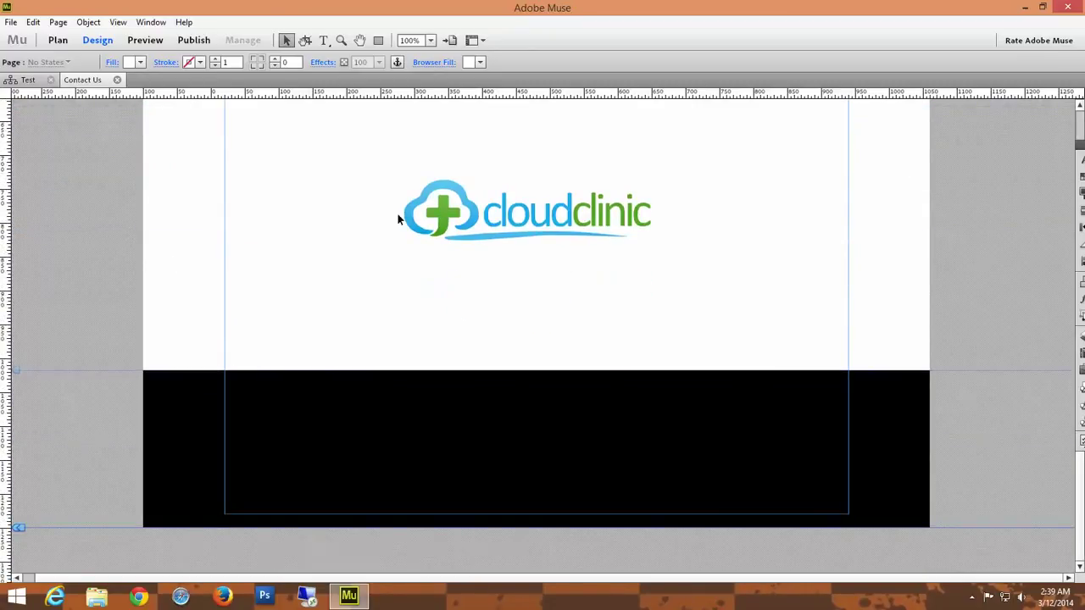
click(11, 23)
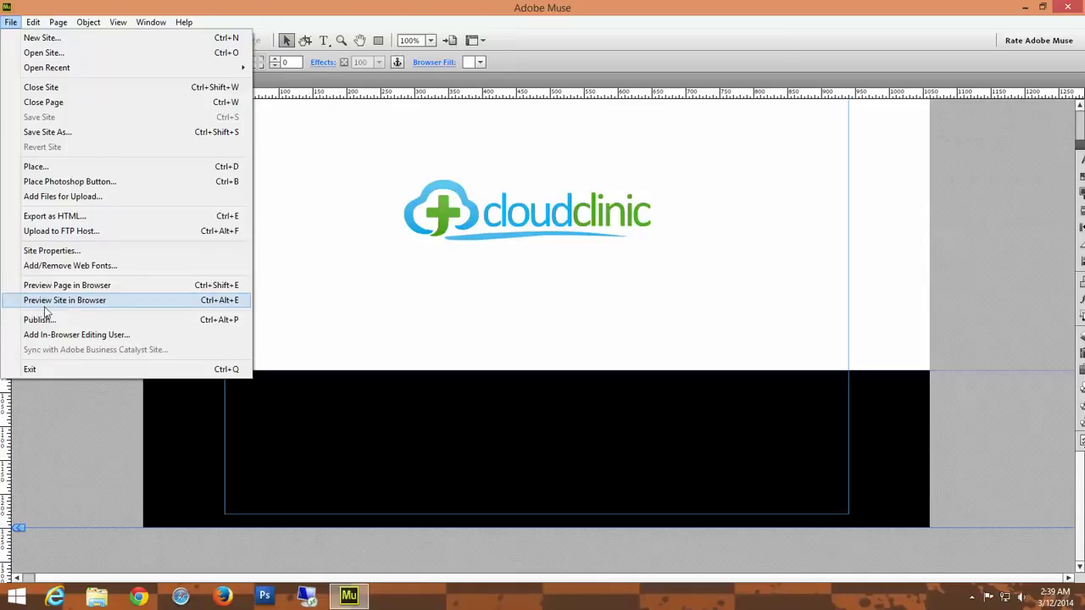
click(79, 311)
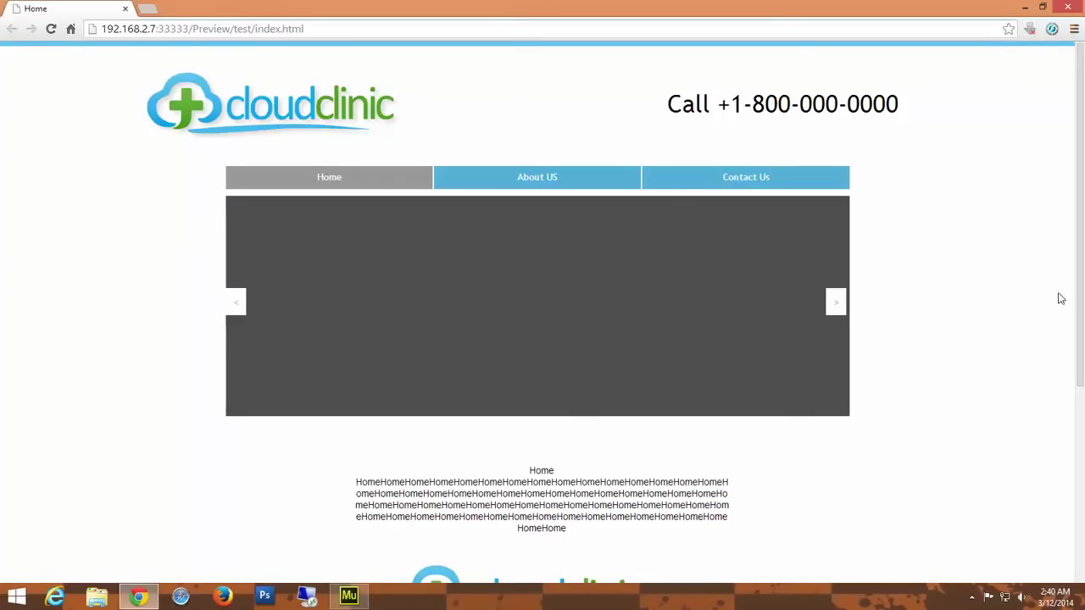
scroll(985, 373, down, 4)
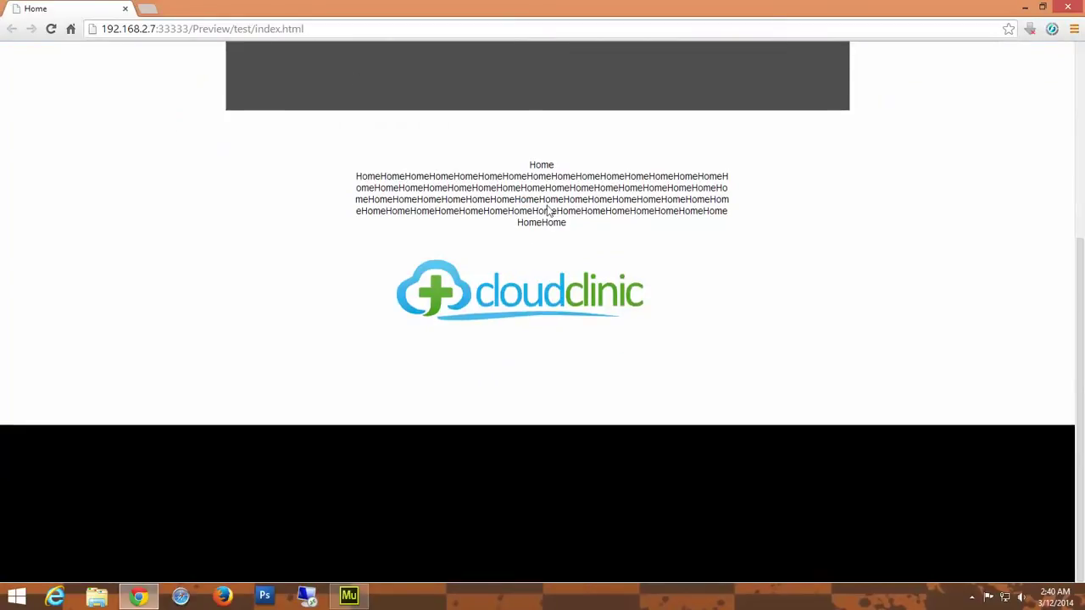
scroll(783, 301, up, 3)
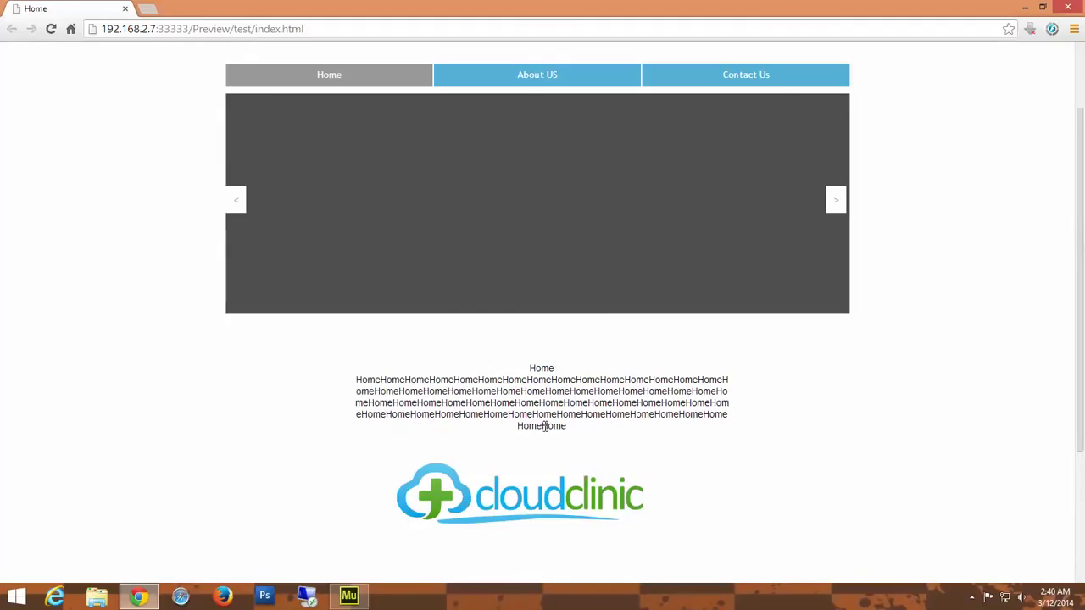
scroll(873, 392, down, 3)
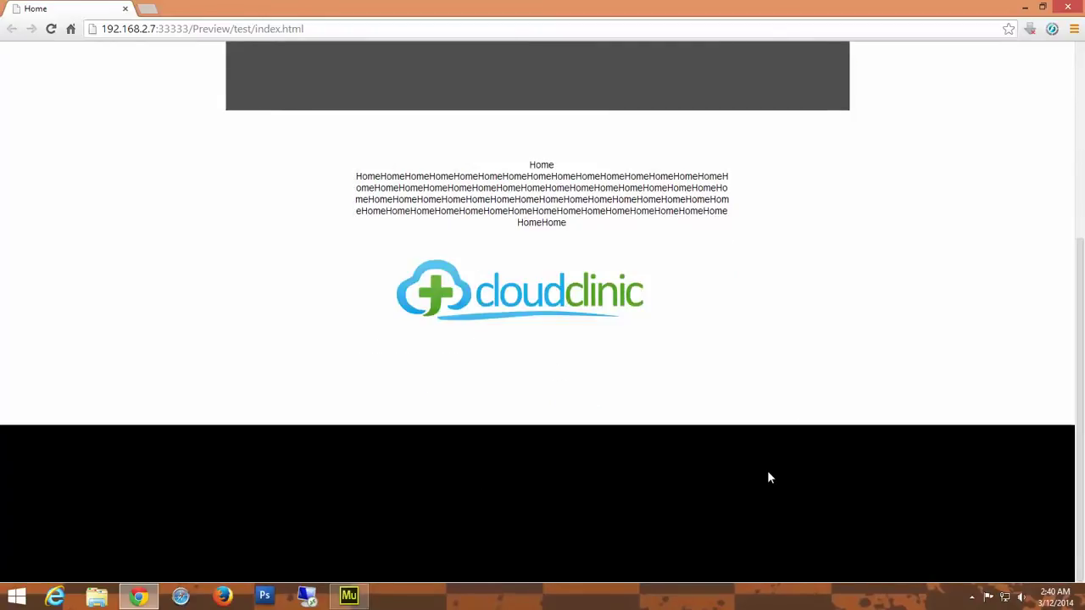
scroll(767, 473, up, 4)
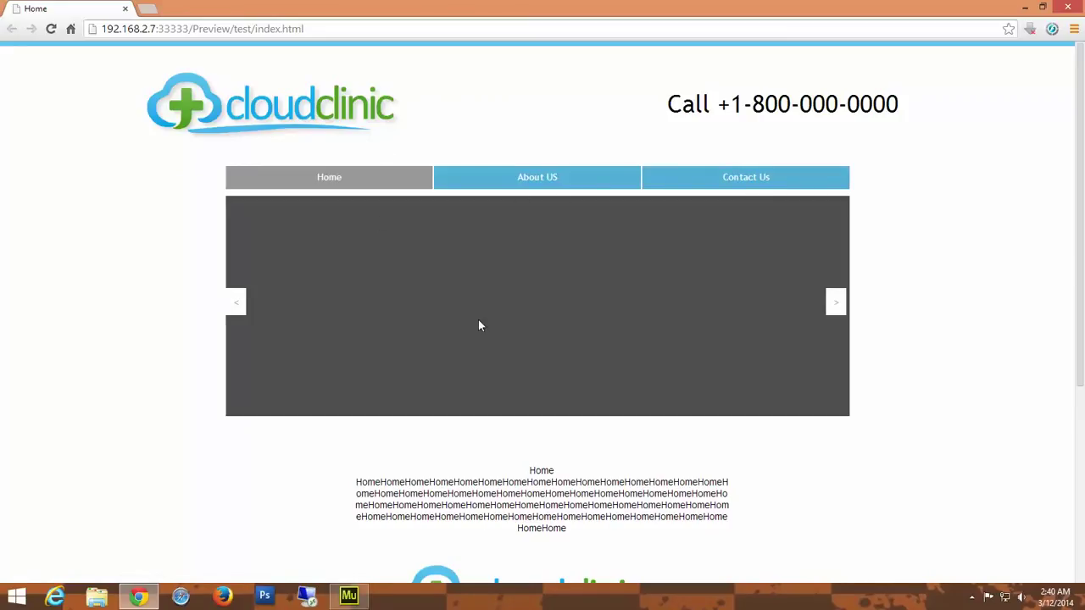
- Open the About US page in the browser preview and check its file name in the address and its layout
click(547, 177)
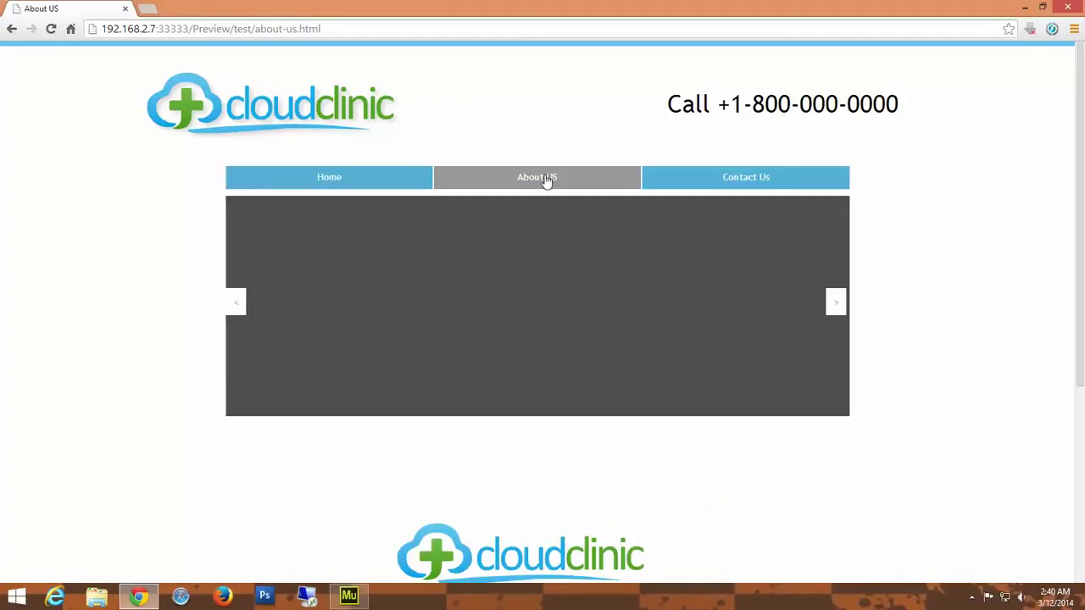
drag(253, 31, 326, 30)
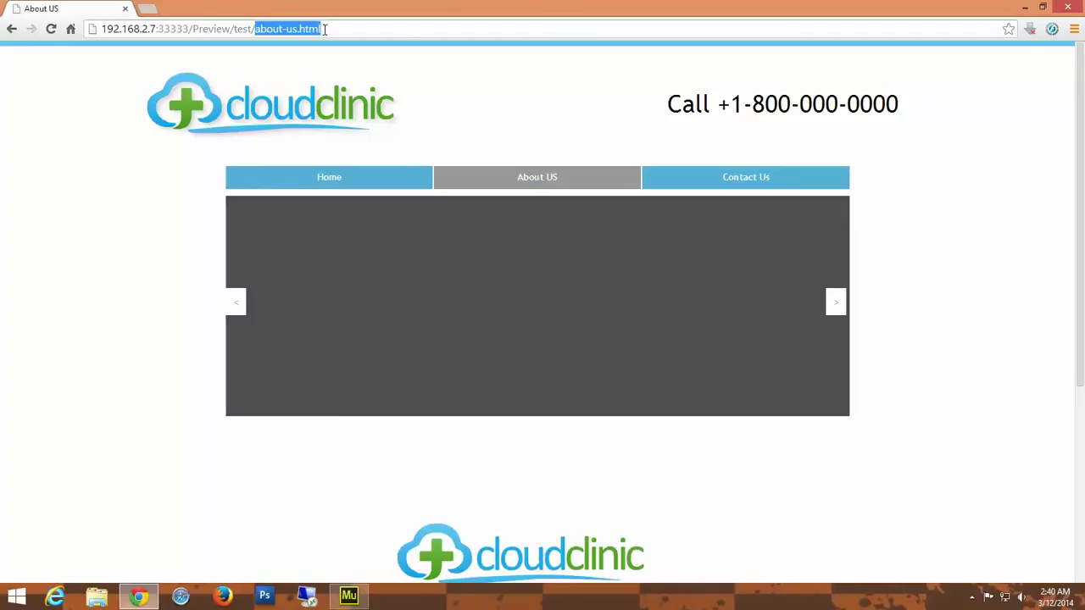
click(508, 117)
scroll(764, 348, down, 3)
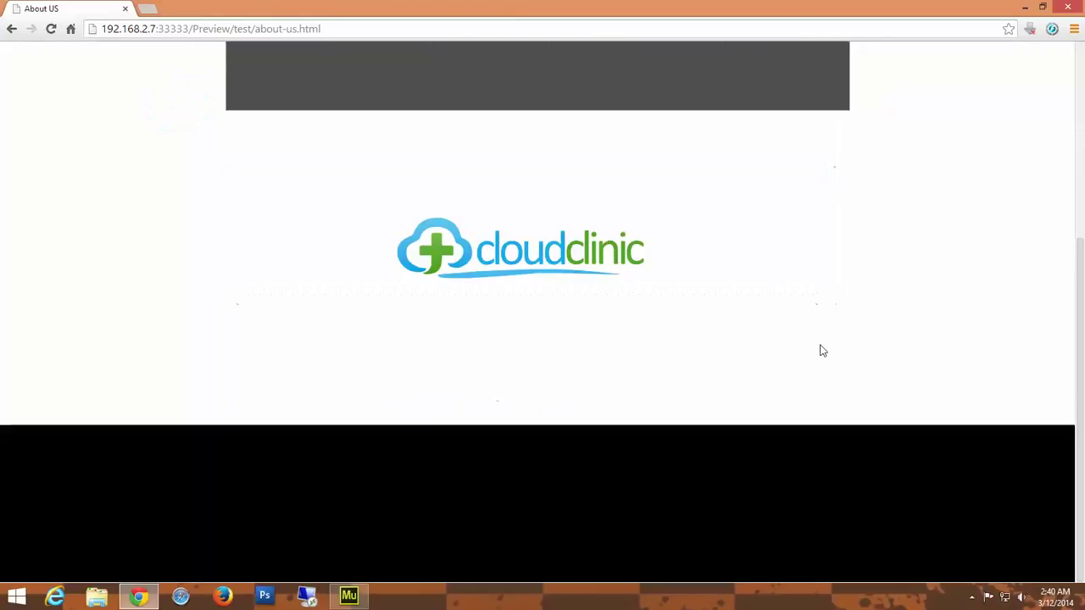
scroll(580, 366, up, 3)
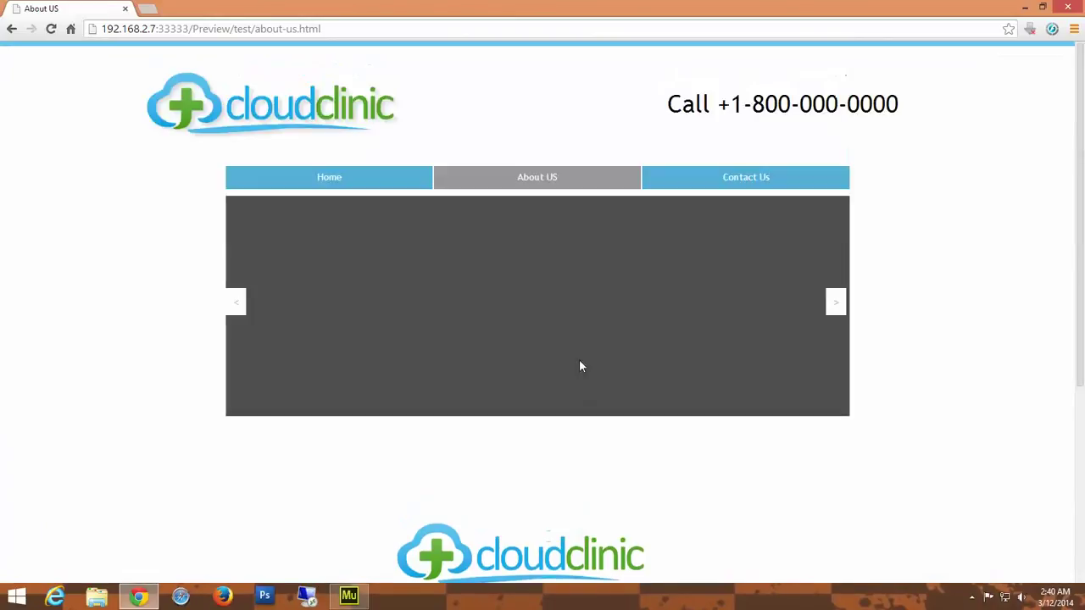
- Open the Contact Us page in the preview and check its content down to the footer
click(754, 177)
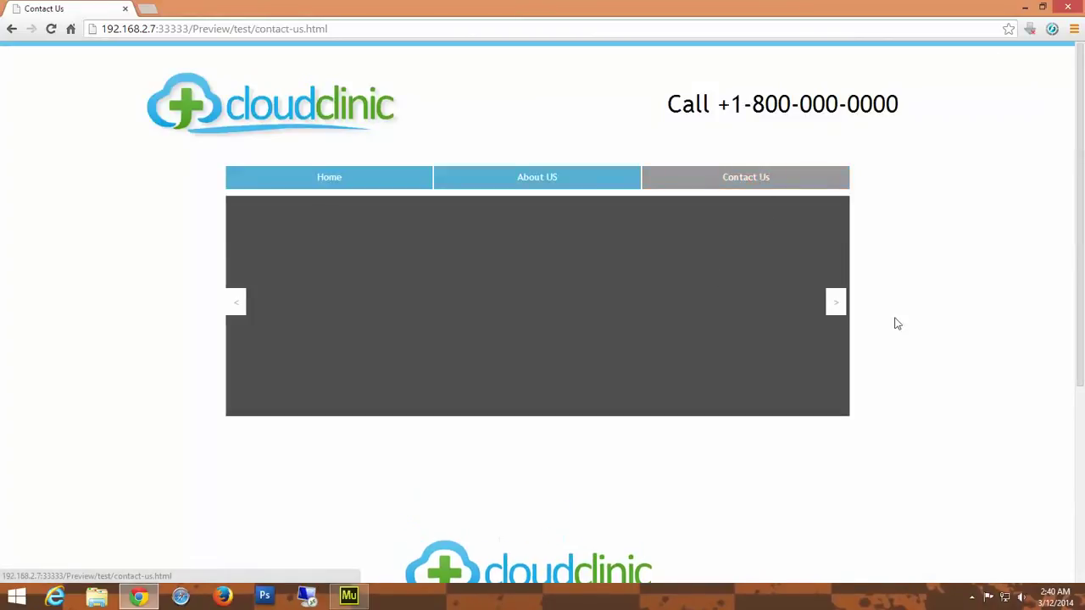
scroll(907, 338, down, 3)
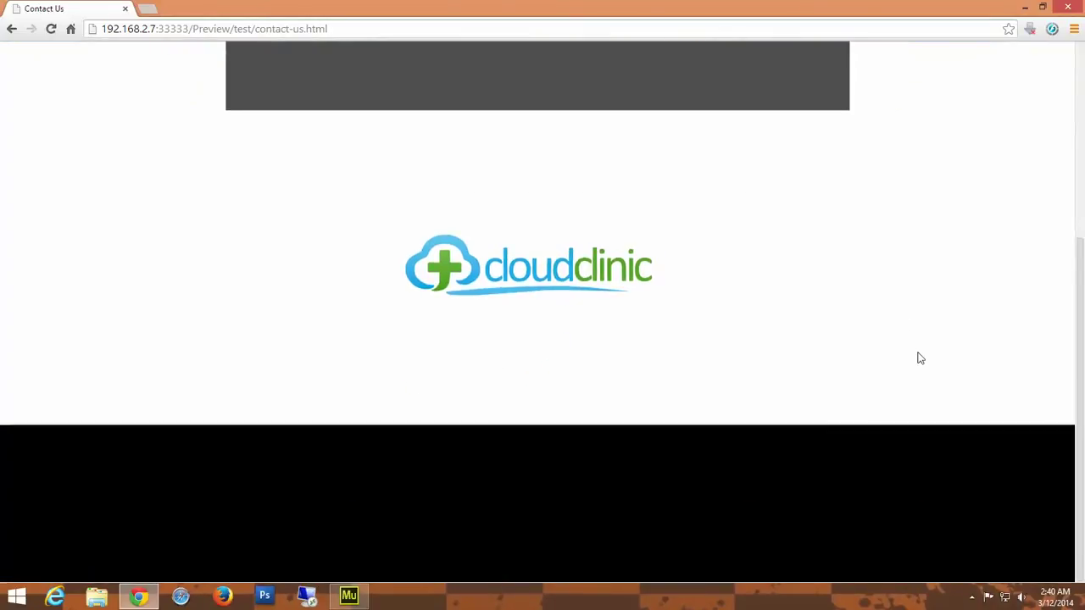
scroll(907, 358, up, 3)
scroll(899, 359, down, 3)
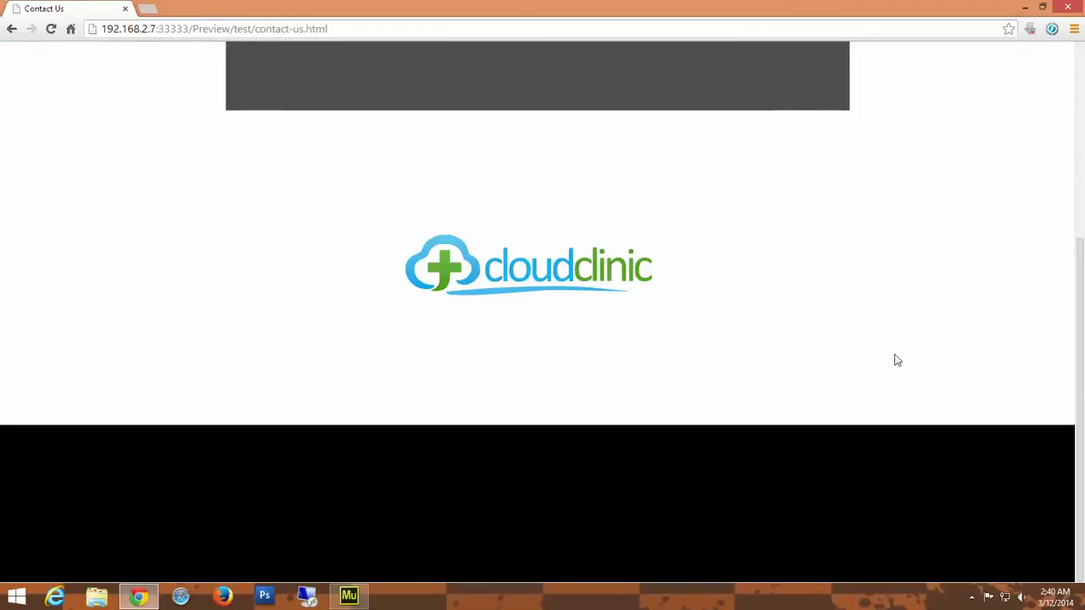
scroll(676, 375, up, 3)
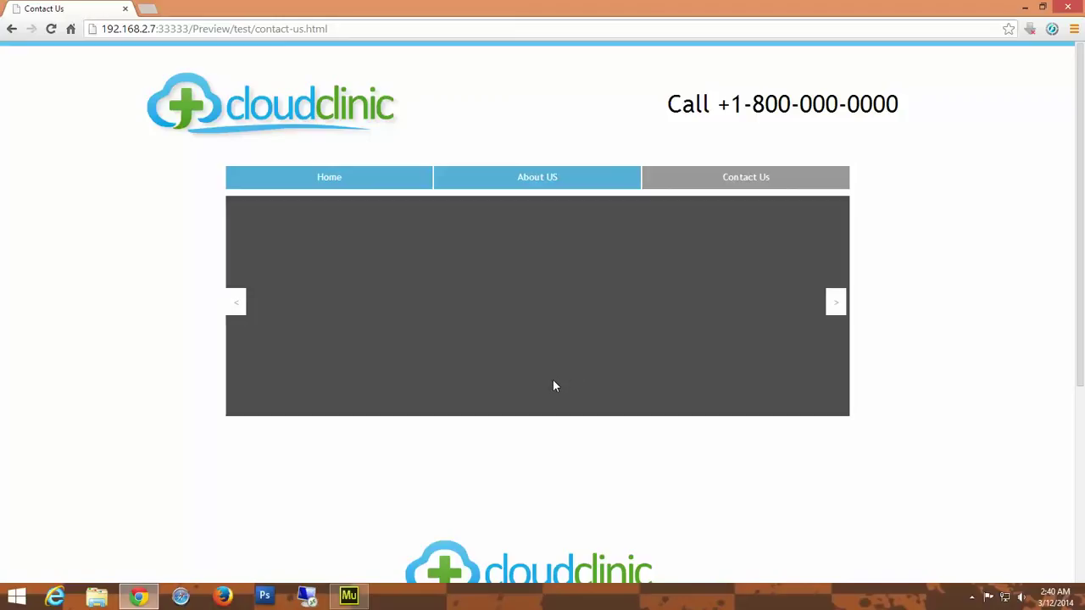
- Test the navigation links between About US, Home and Contact Us, and close the browser preview
click(554, 176)
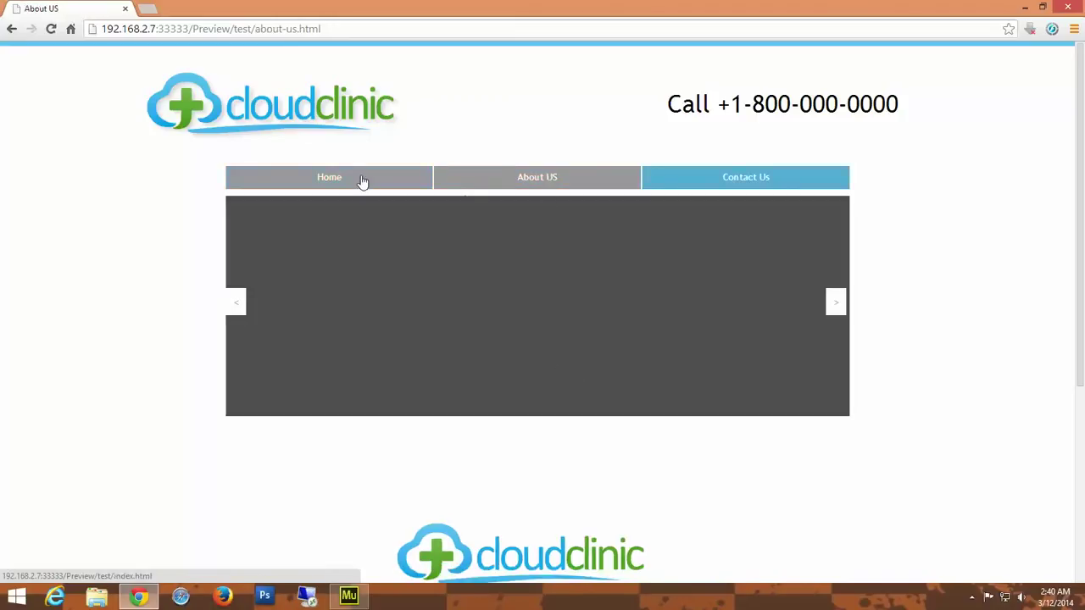
click(364, 178)
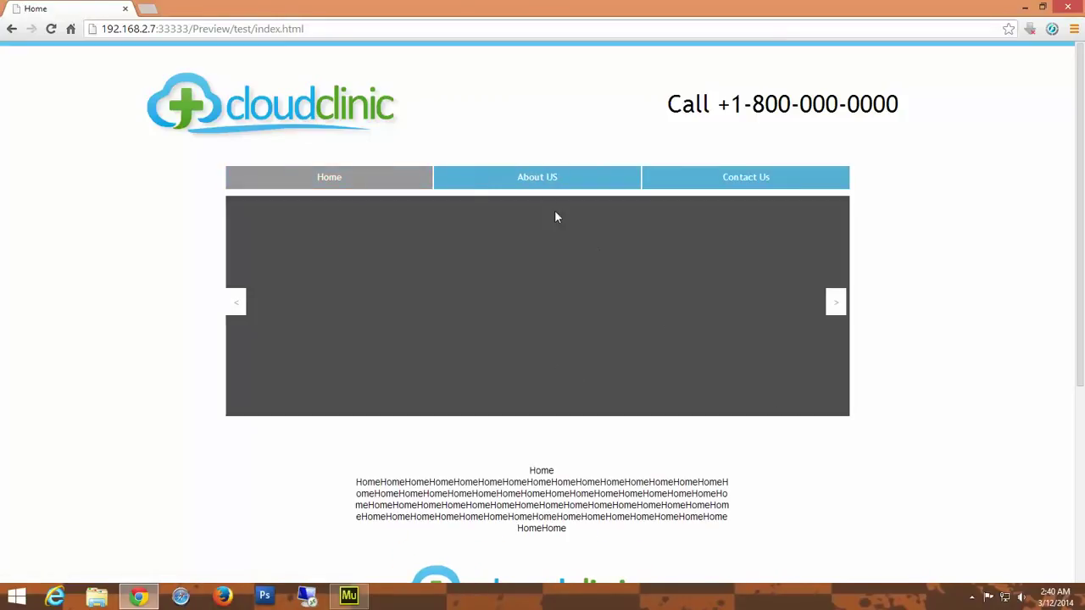
click(552, 181)
click(758, 179)
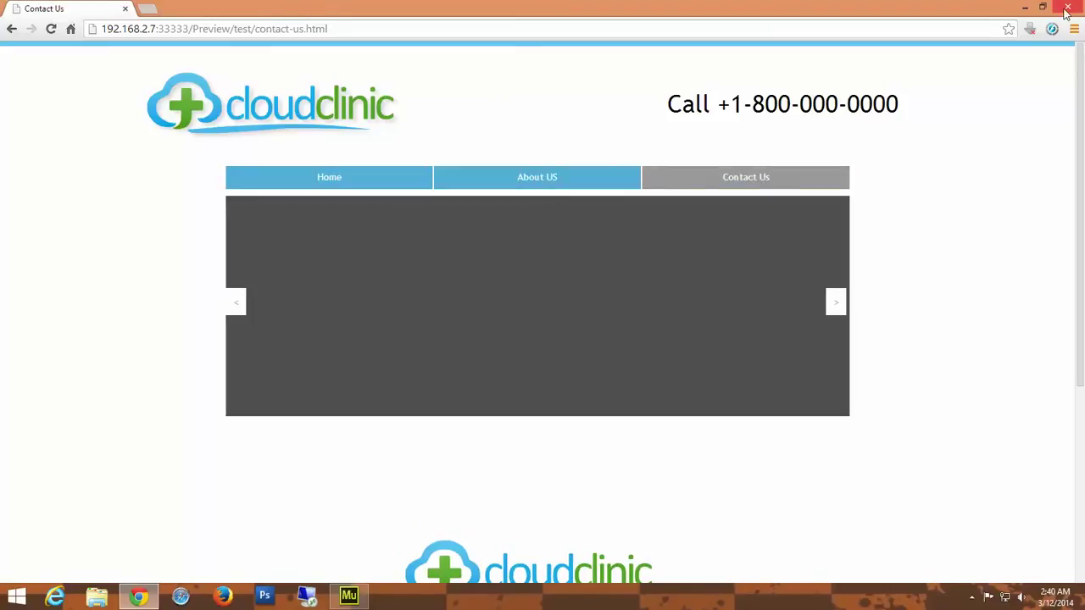
mouse_move(1066, 10)
click(1067, 8)
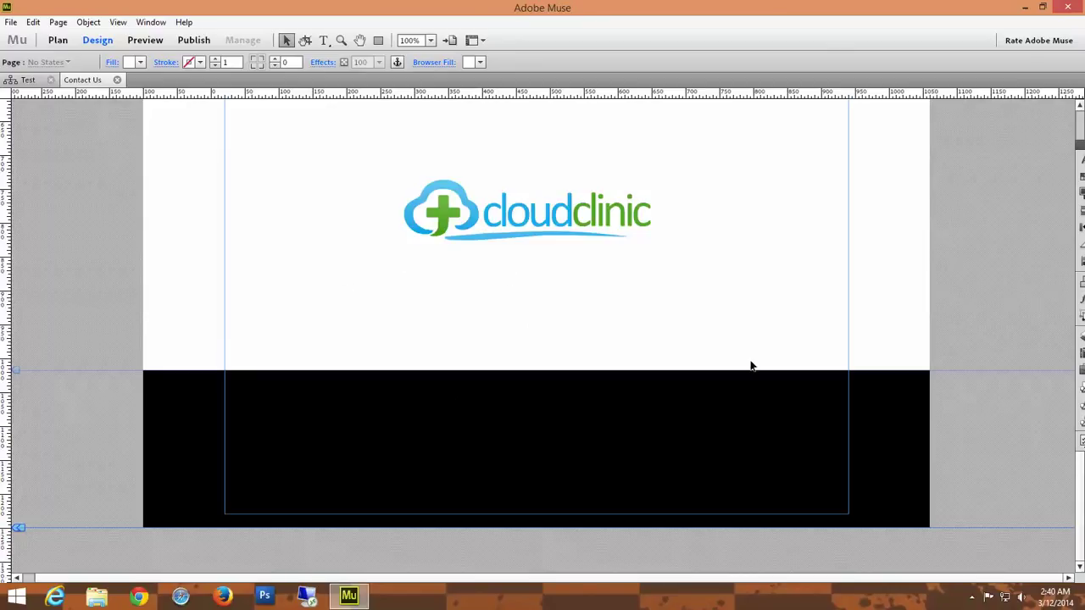
scroll(761, 367, up, 2)
scroll(767, 367, up, 6)
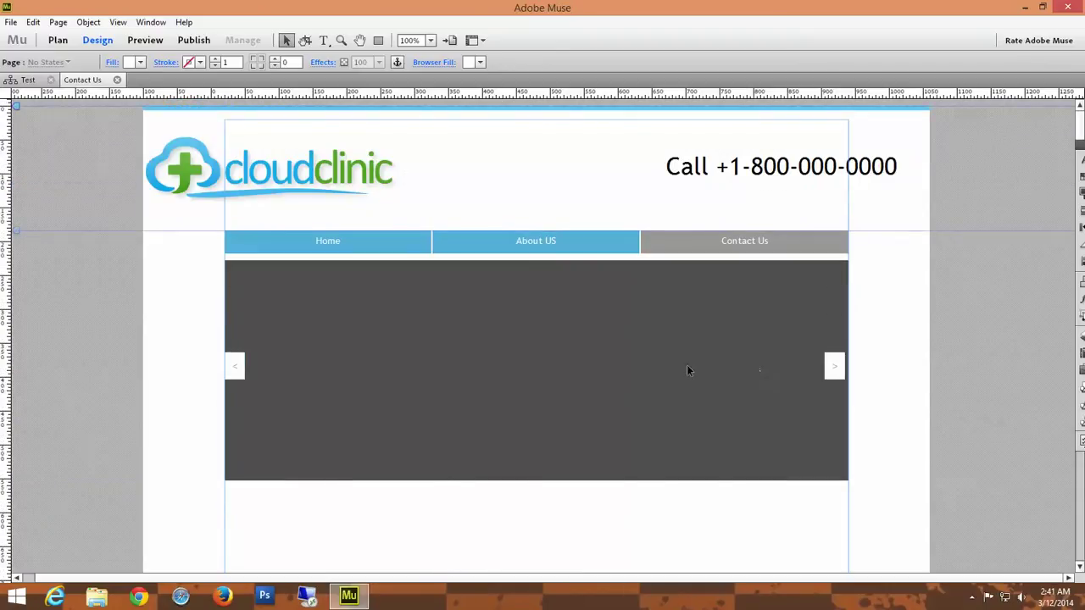
scroll(539, 377, down, 6)
scroll(534, 375, down, 3)
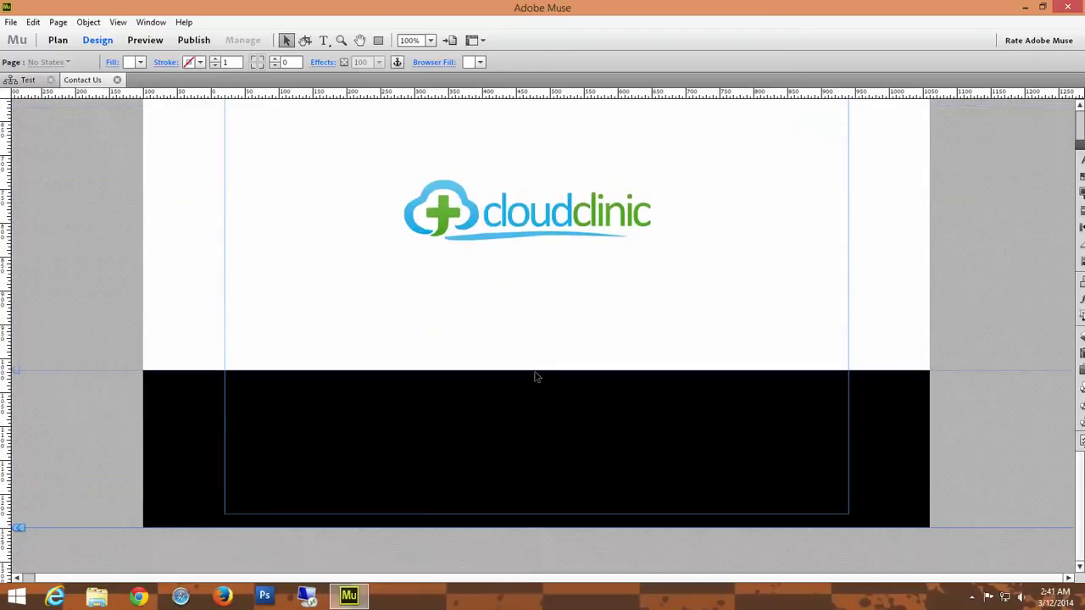
scroll(190, 337, up, 8)
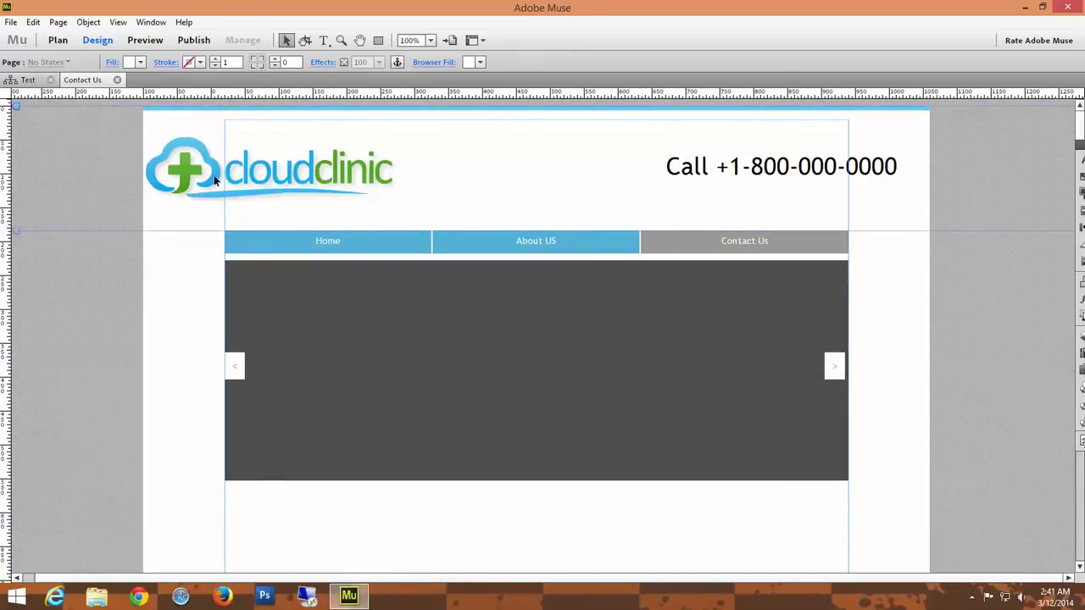
click(10, 22)
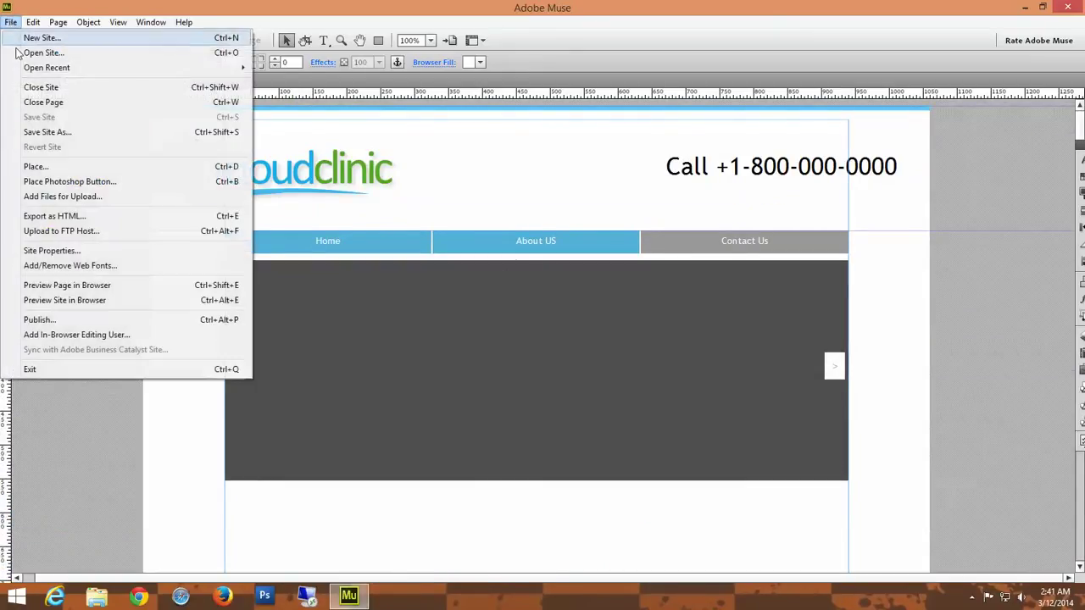
click(61, 219)
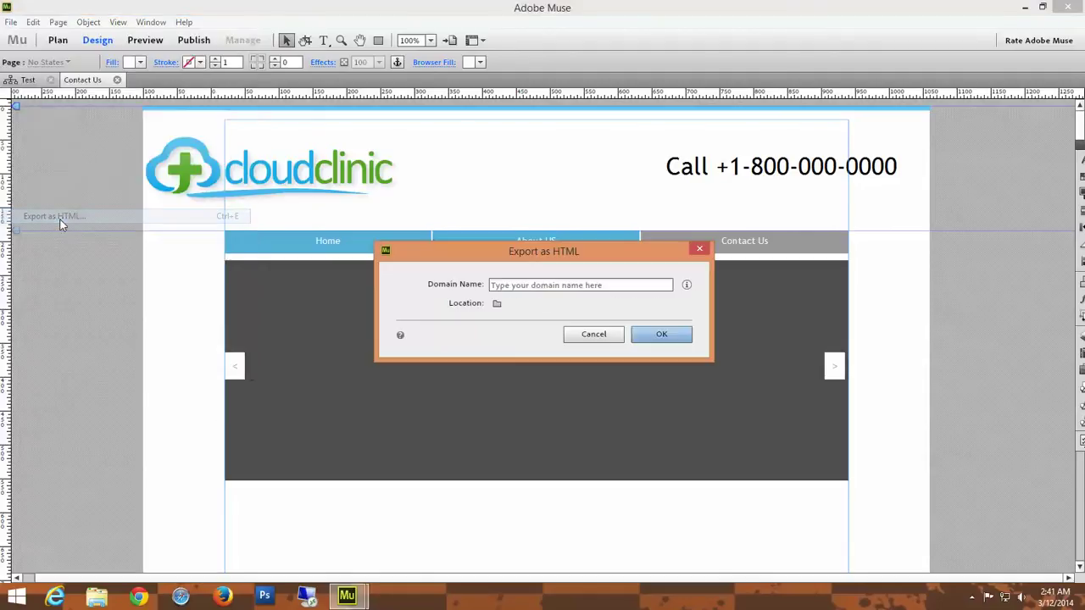
click(565, 285)
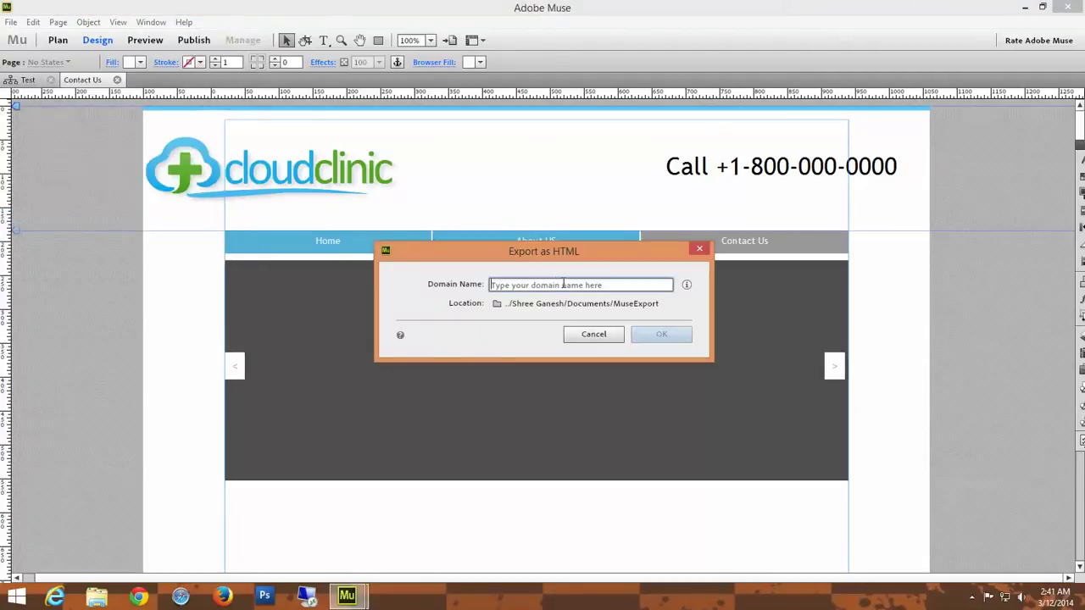
text(www.test)
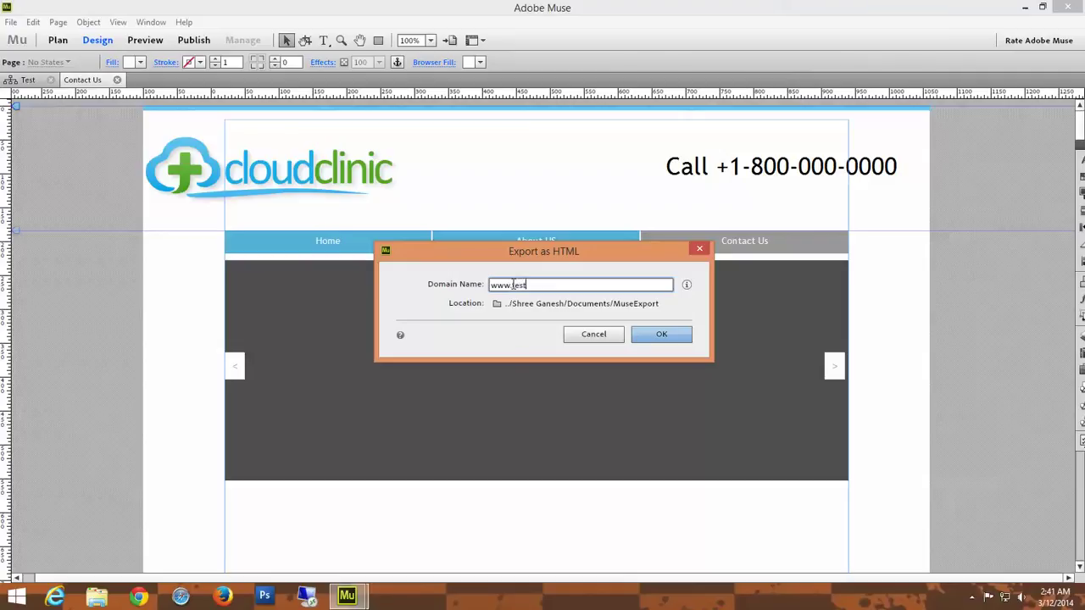
text(.com)
- For the export location, create a folder named HTML inside the Test folder on the Desktop
click(646, 307)
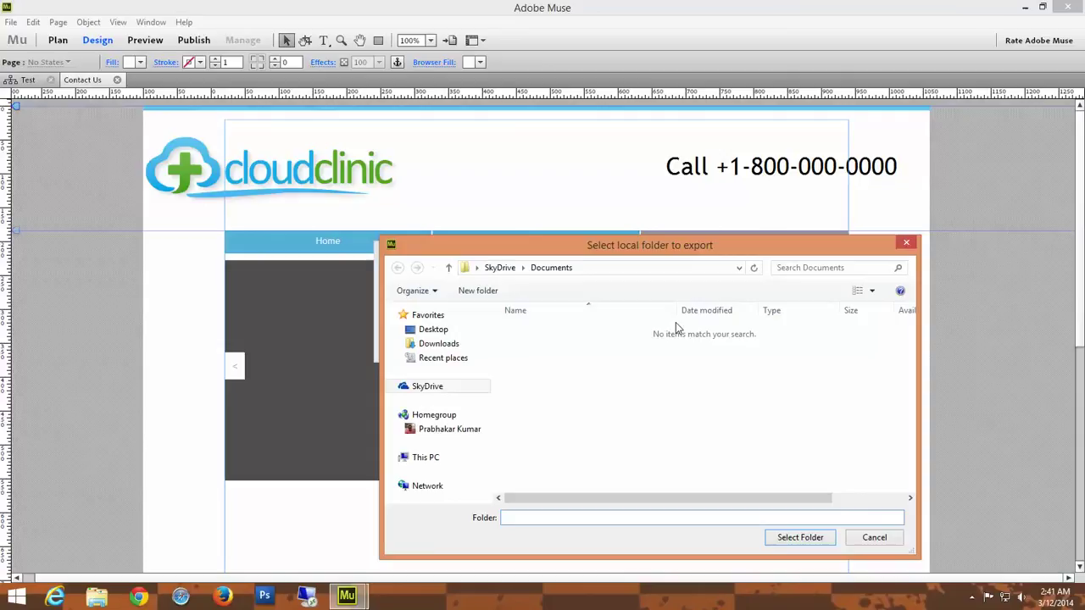
click(441, 331)
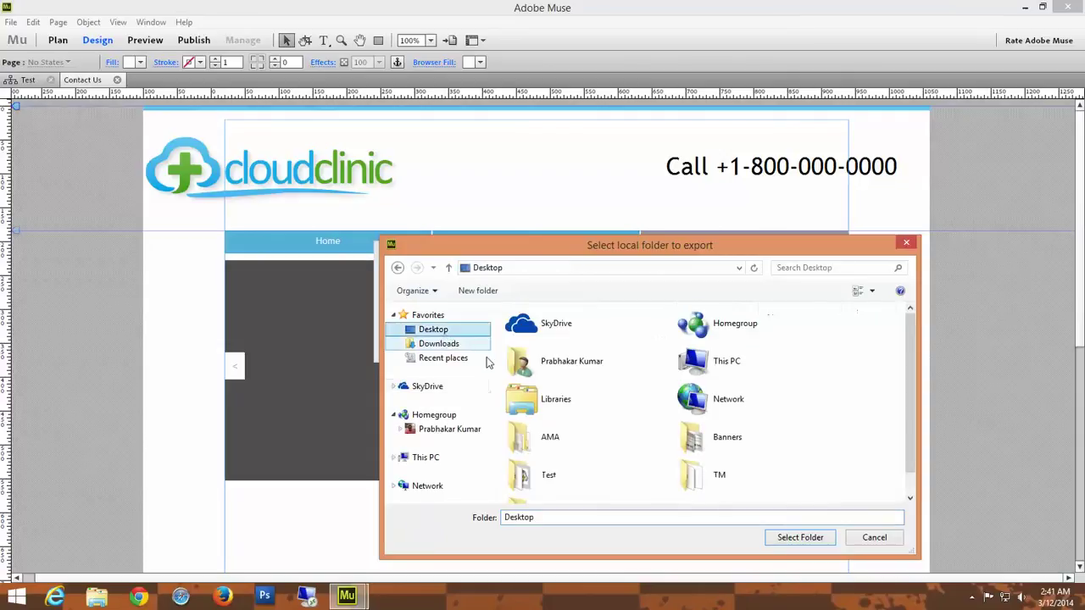
click(723, 477)
scroll(719, 480, down, 1)
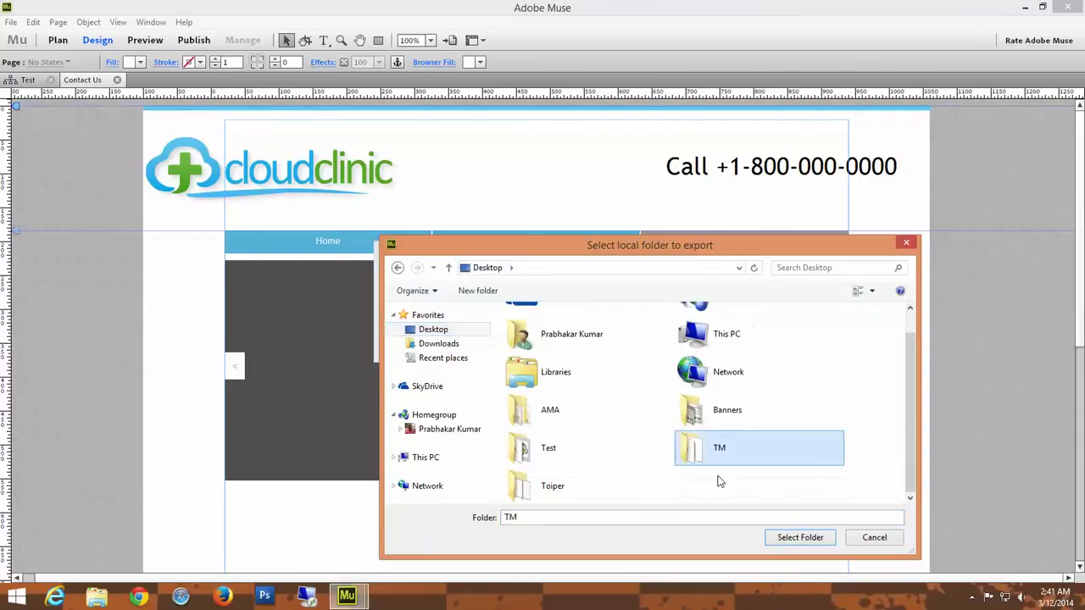
double_click(571, 456)
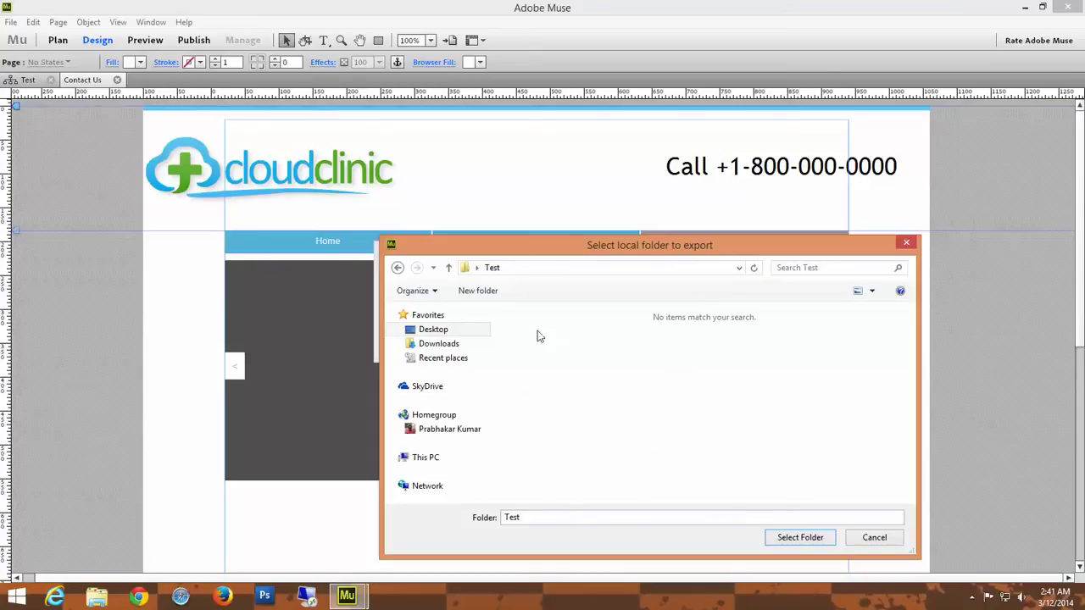
click(480, 292)
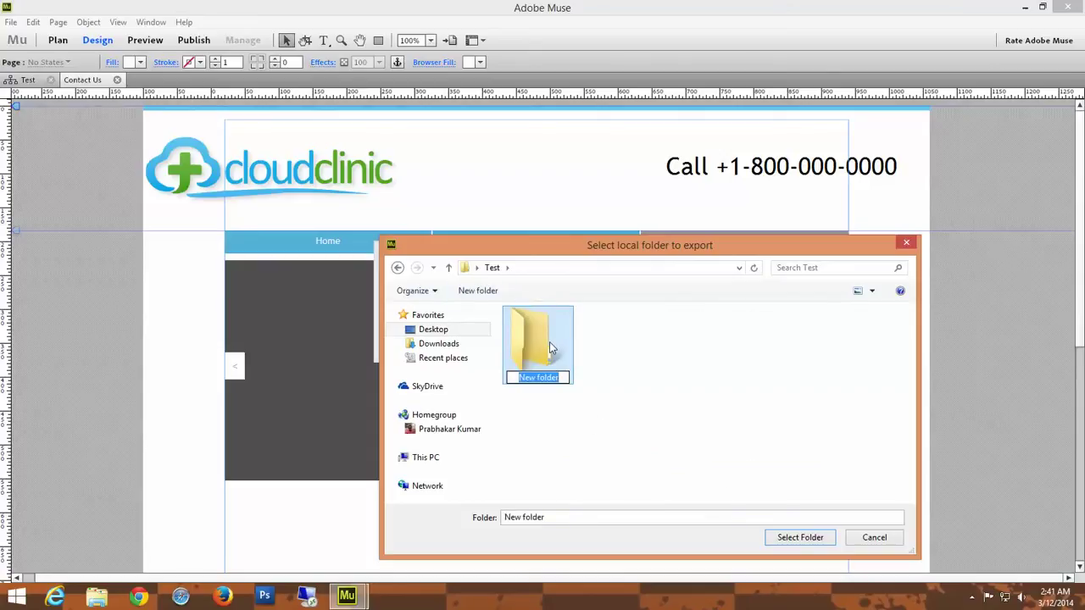
text(HTML)
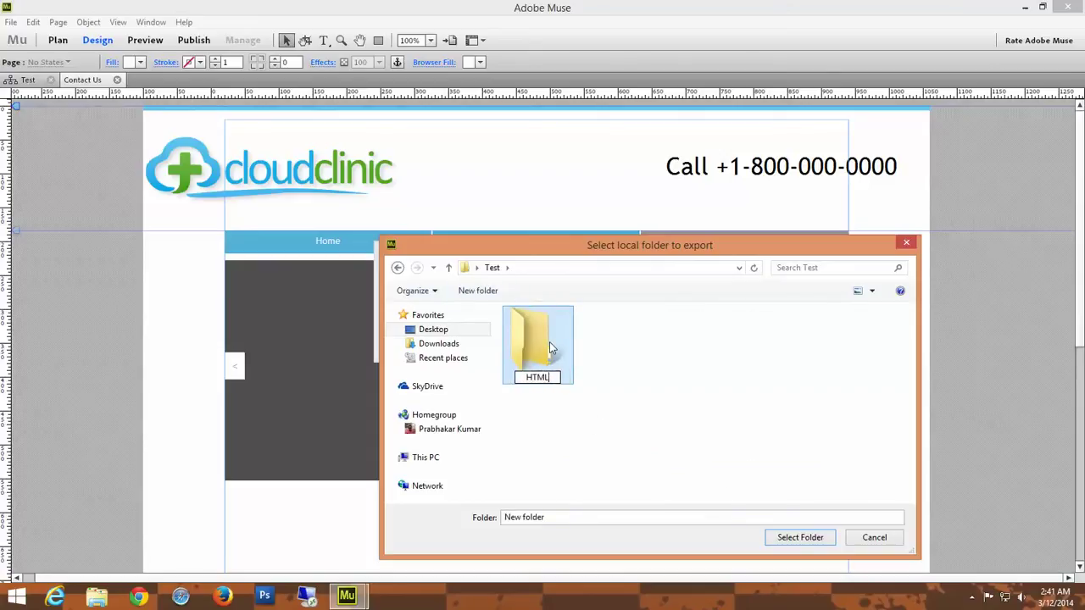
- Choose the new HTML folder as the export location and export the site
click(528, 363)
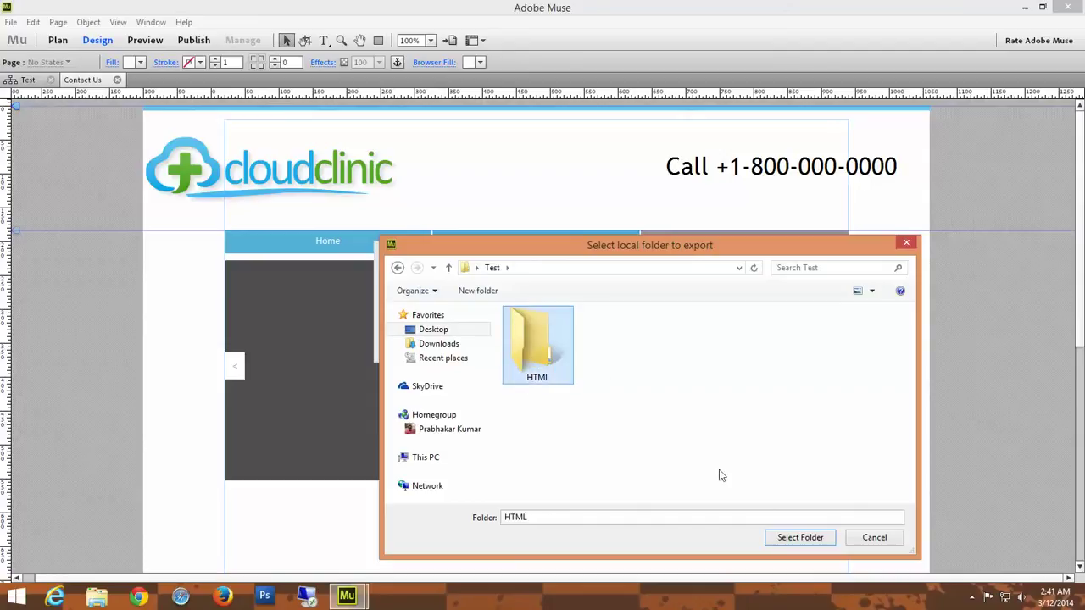
click(816, 537)
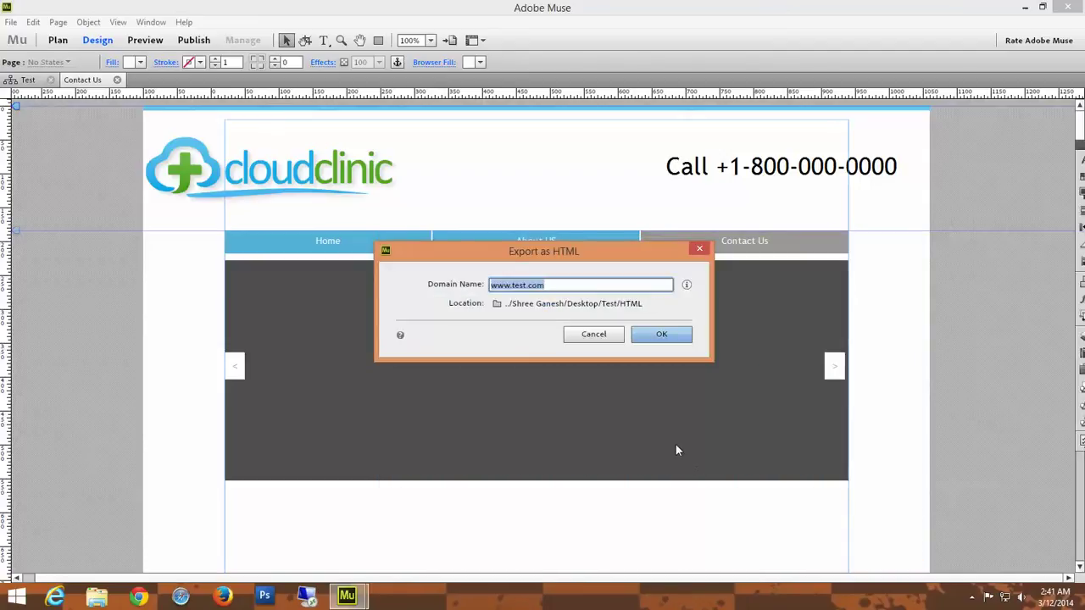
click(660, 336)
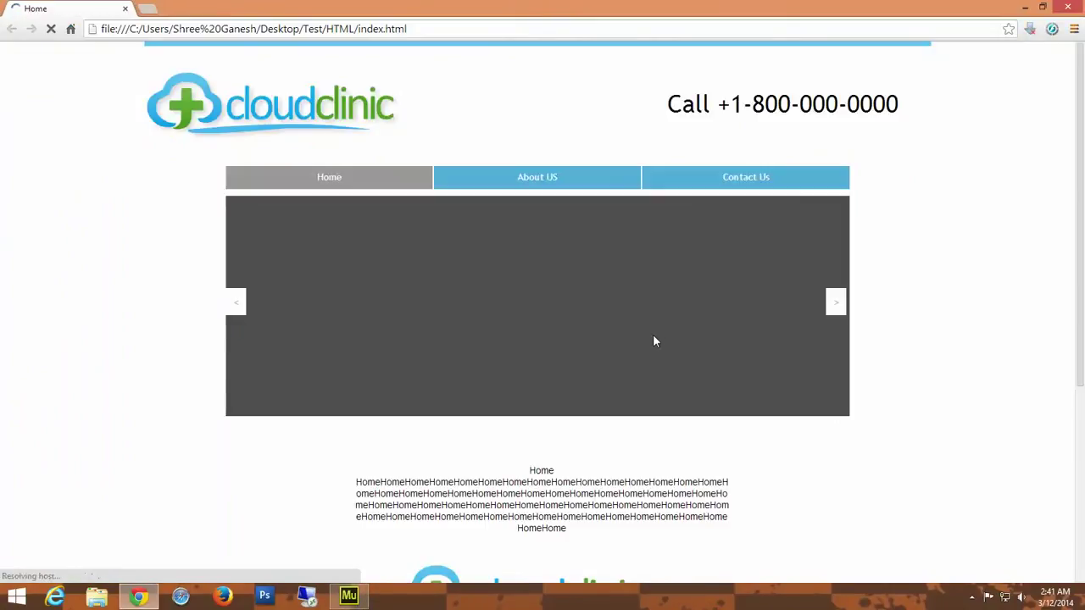
- Check the exported Home page down to its footer, open the About US and Contact Us pages, and close the browser
scroll(648, 431, down, 4)
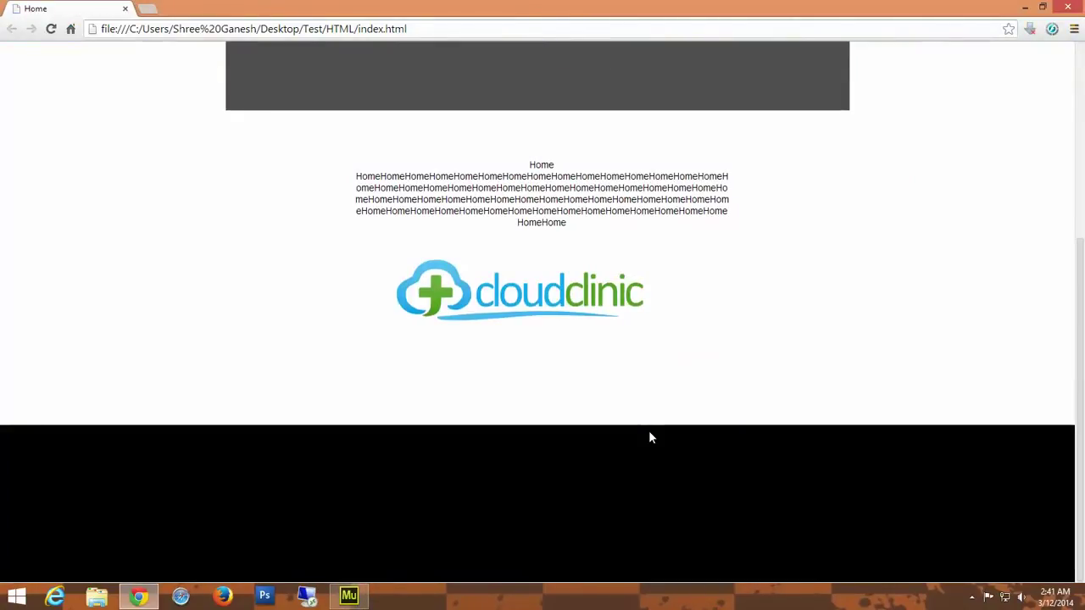
scroll(646, 437, up, 4)
click(550, 177)
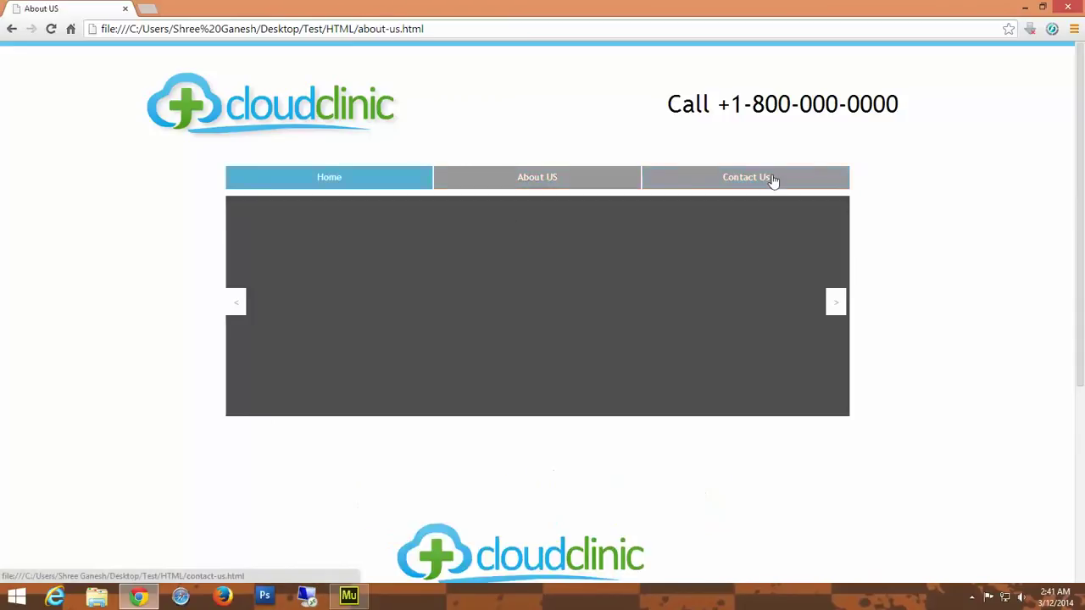
click(772, 177)
click(1067, 8)
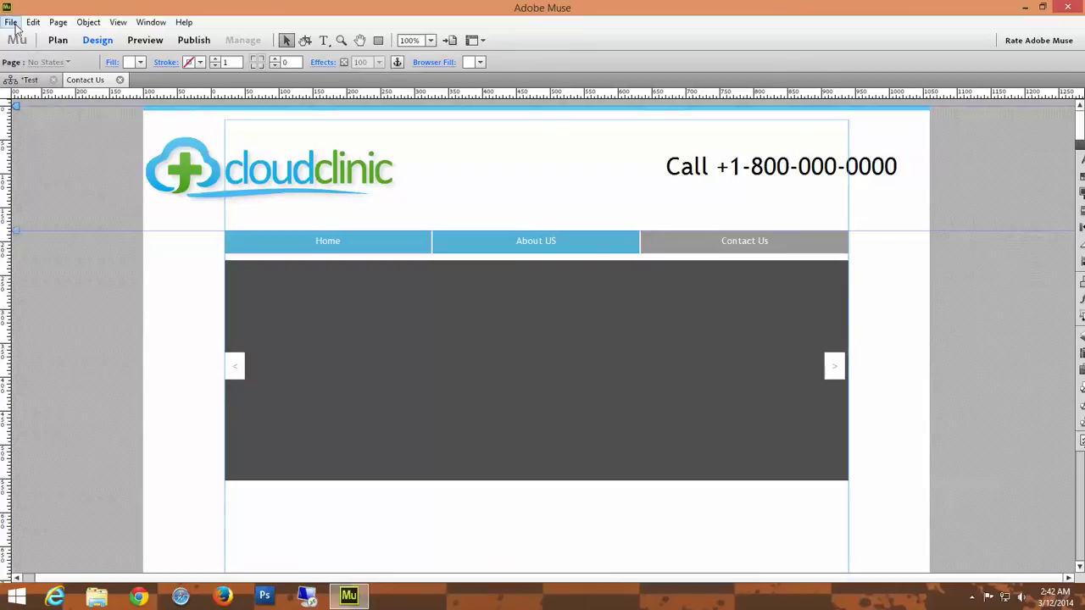
- Minimize Muse and open the HTML folder inside the Desktop's Test folder to examine the exported files
click(1024, 8)
double_click(180, 386)
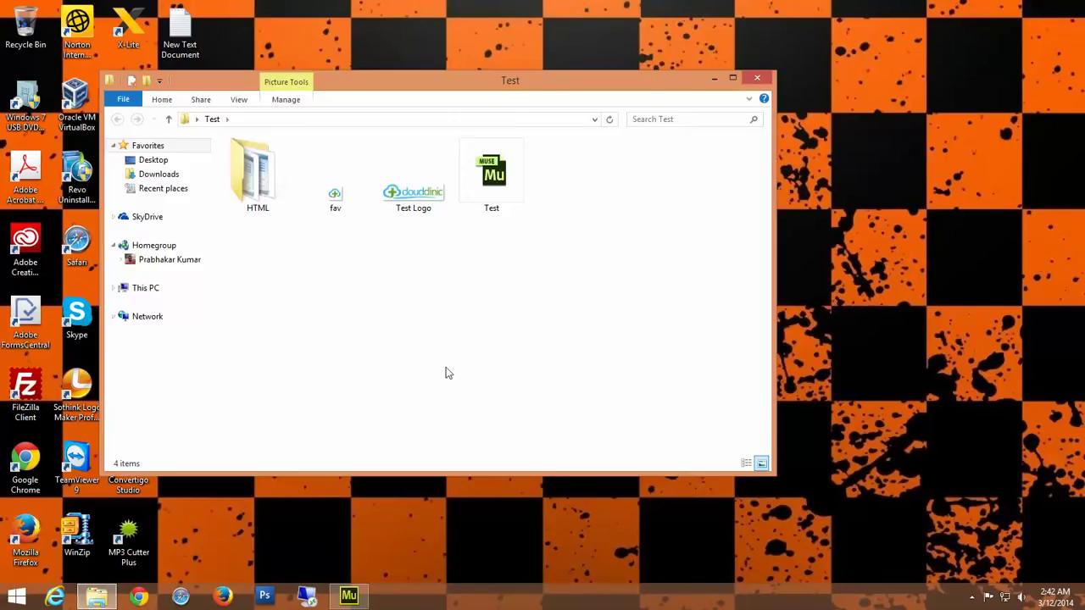
click(259, 181)
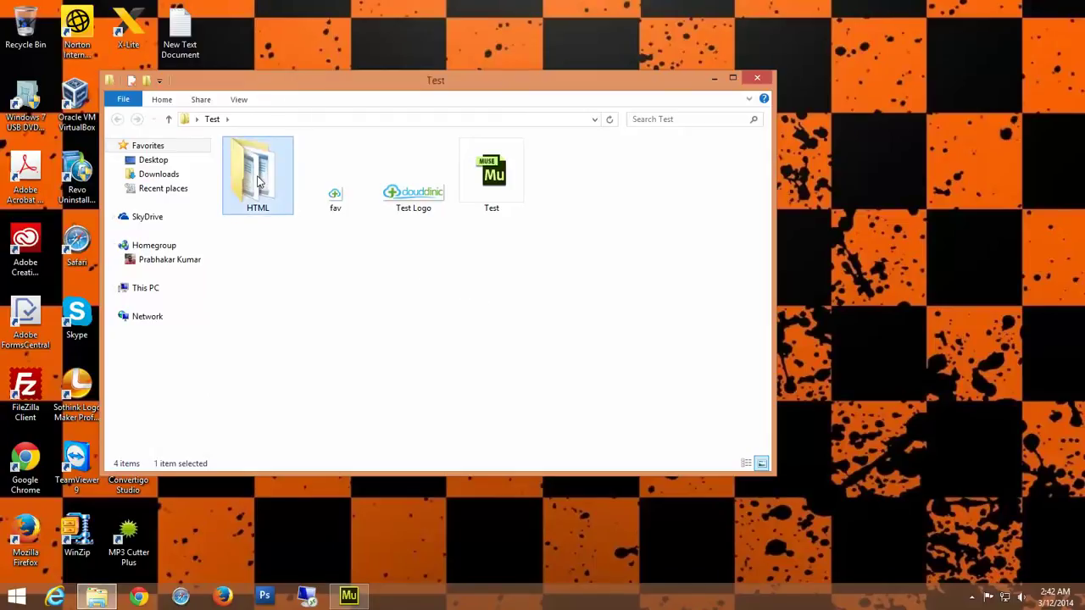
double_click(286, 174)
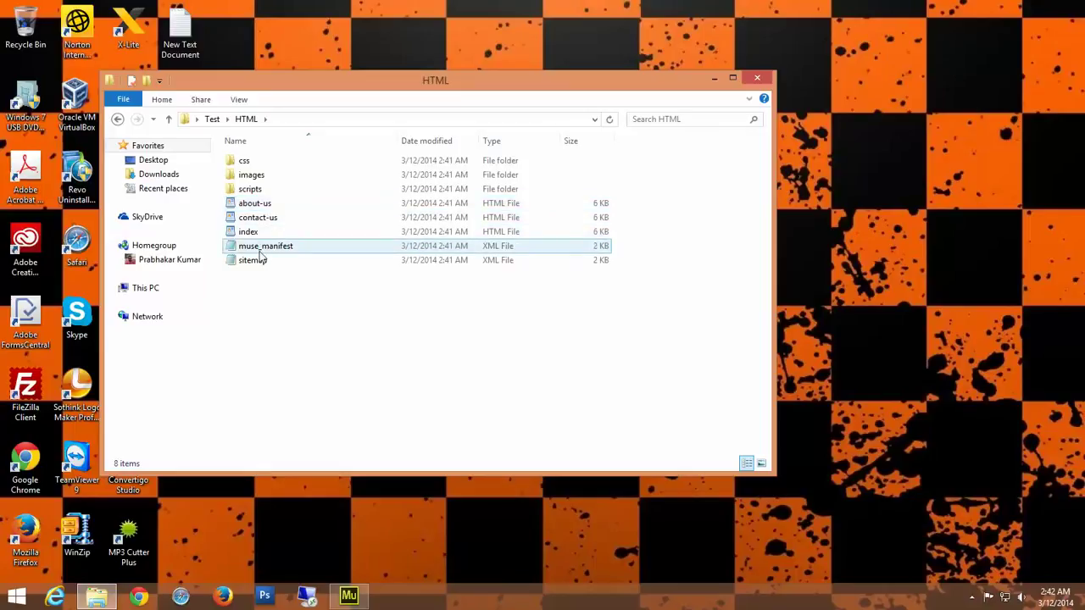
- Permanently delete all exported files and folders in the HTML folder, including scripts, and close the folder window
drag(258, 343, 239, 154)
key(shift+Delete)
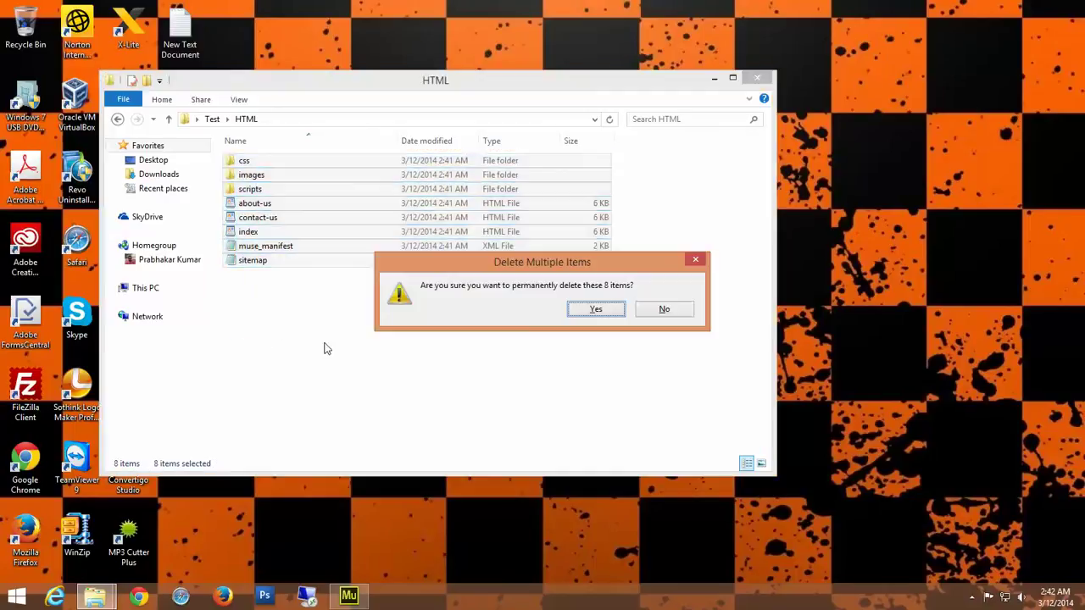
key(Return)
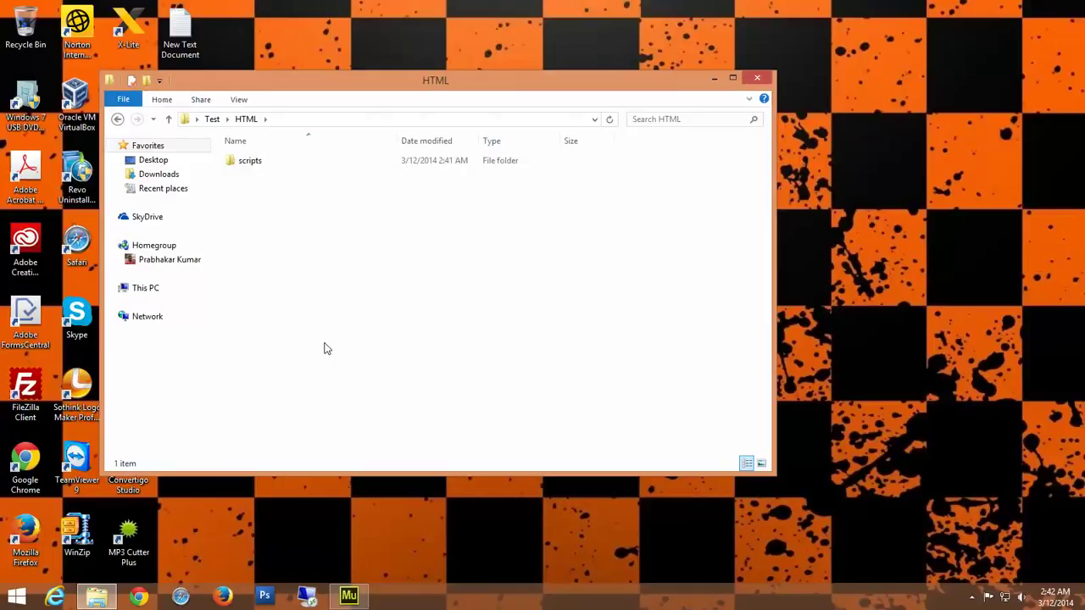
click(243, 166)
key(shift+Delete)
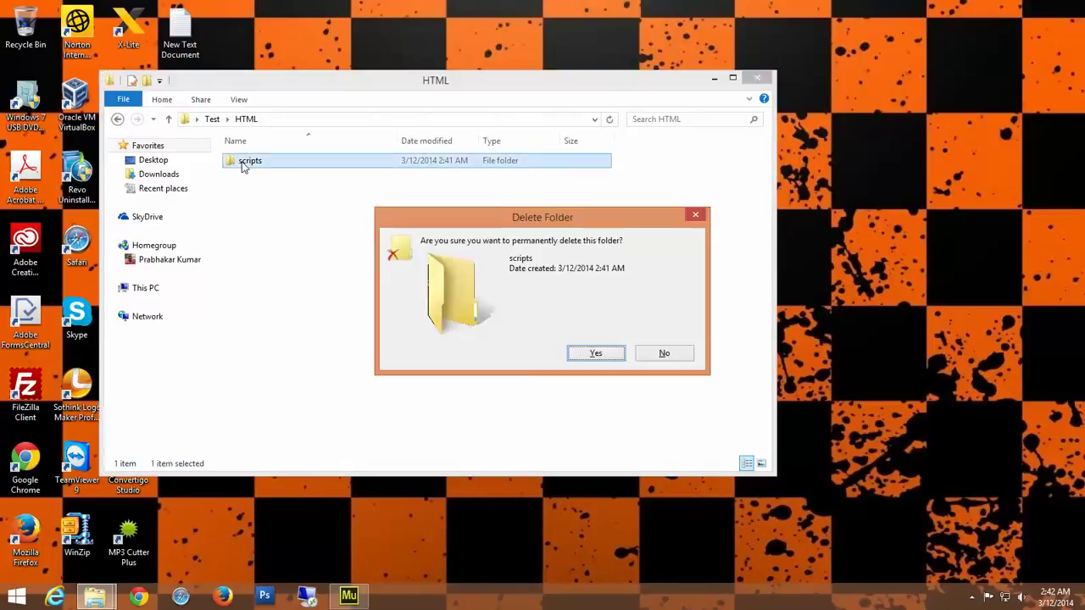
key(Return)
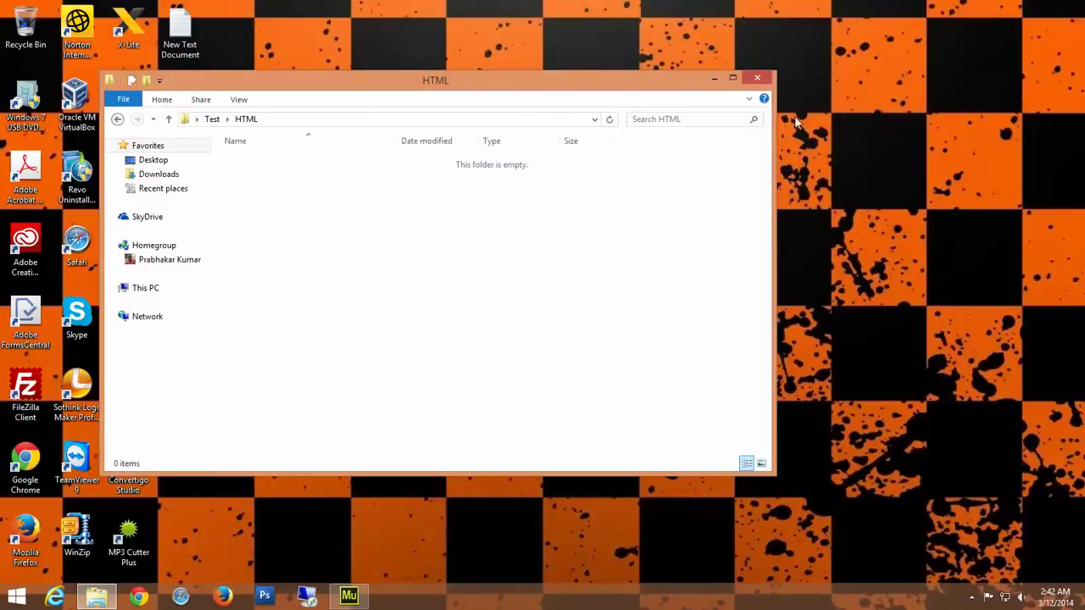
click(756, 78)
- Switch back to Muse and set the site's favicon to the fav image from the Desktop's Test folder
click(348, 596)
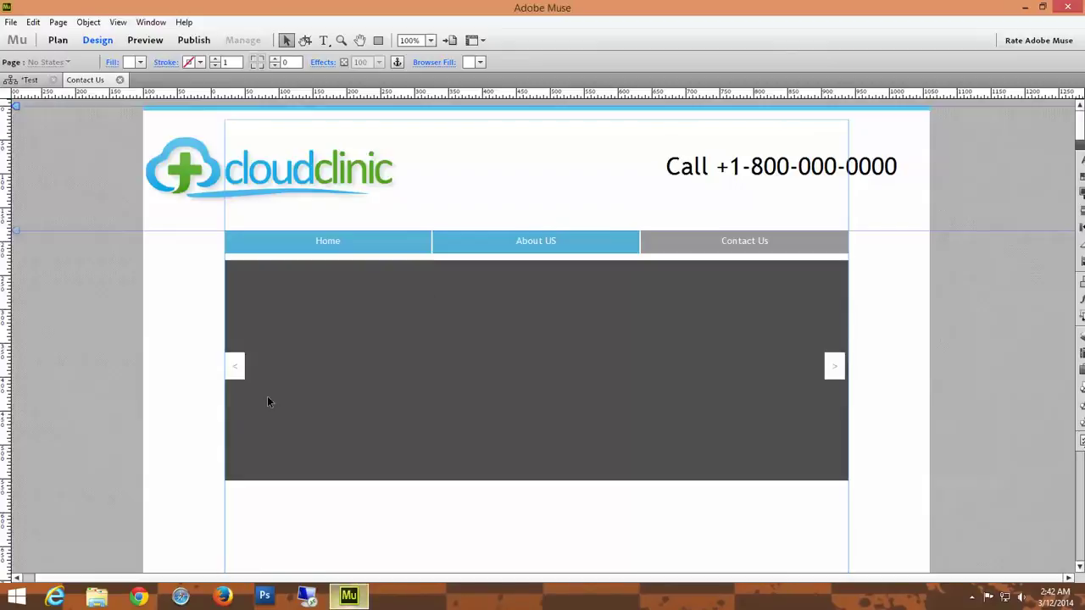
click(11, 22)
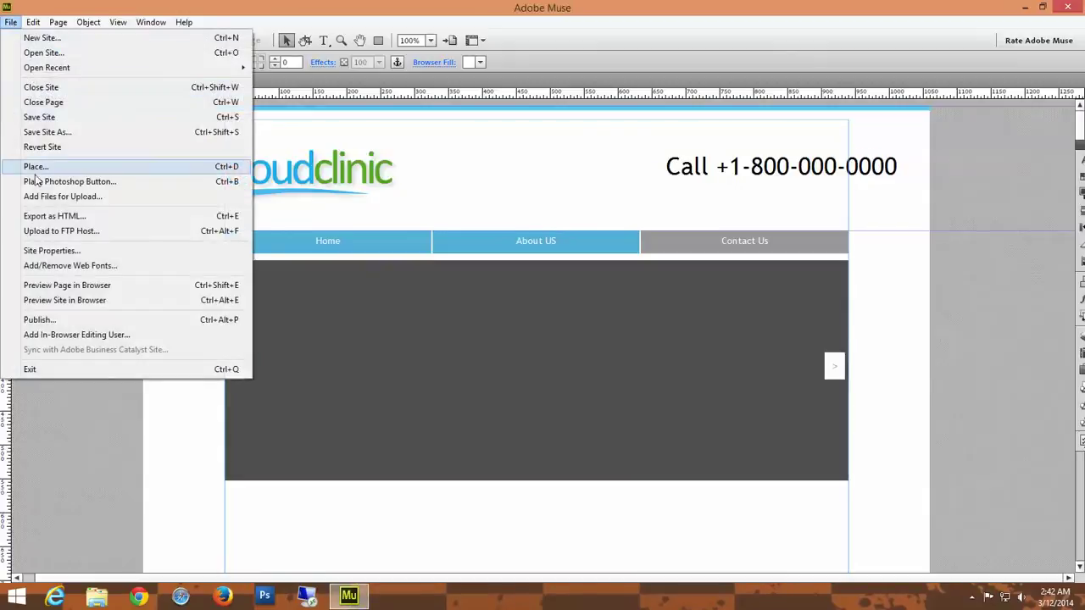
click(48, 253)
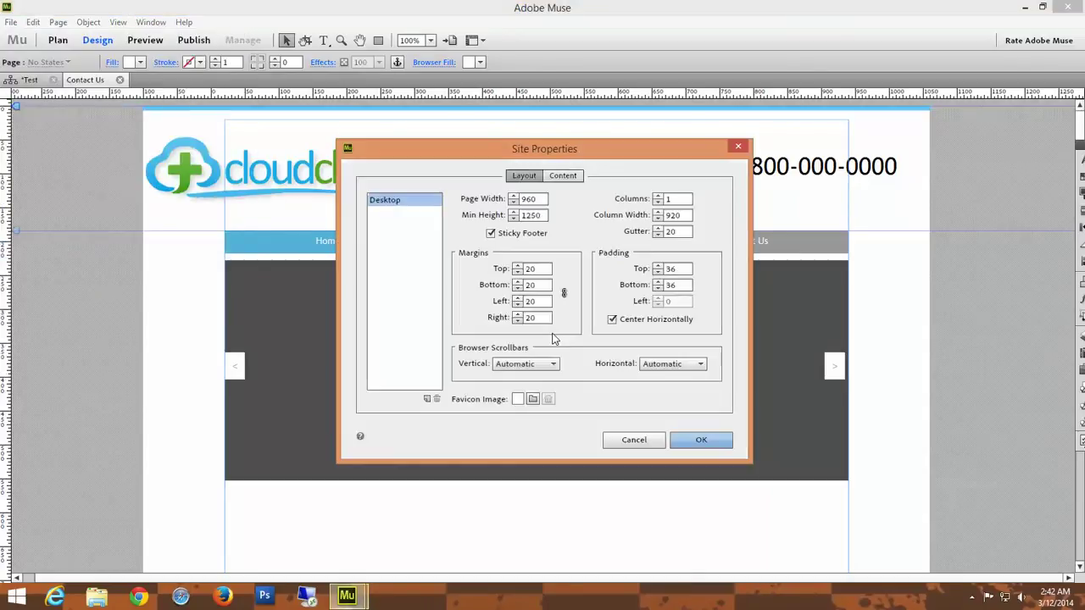
click(532, 399)
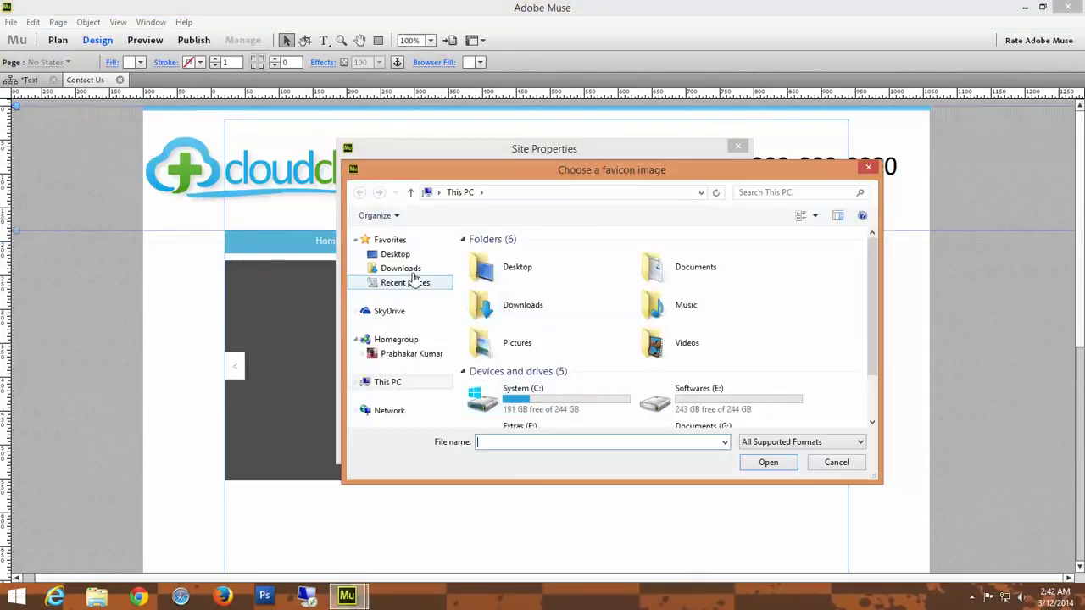
click(396, 254)
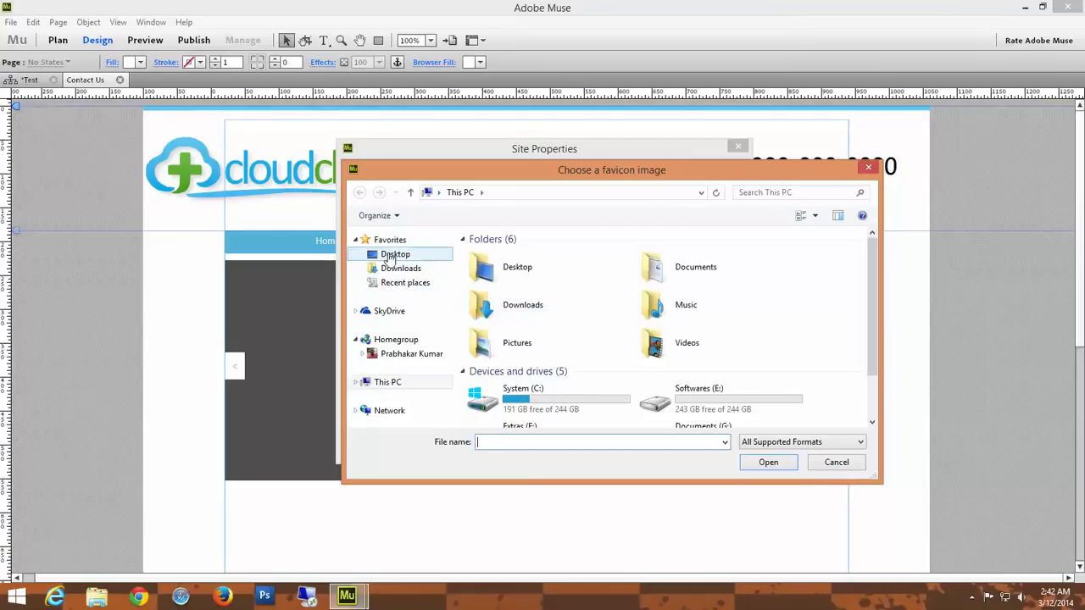
double_click(530, 404)
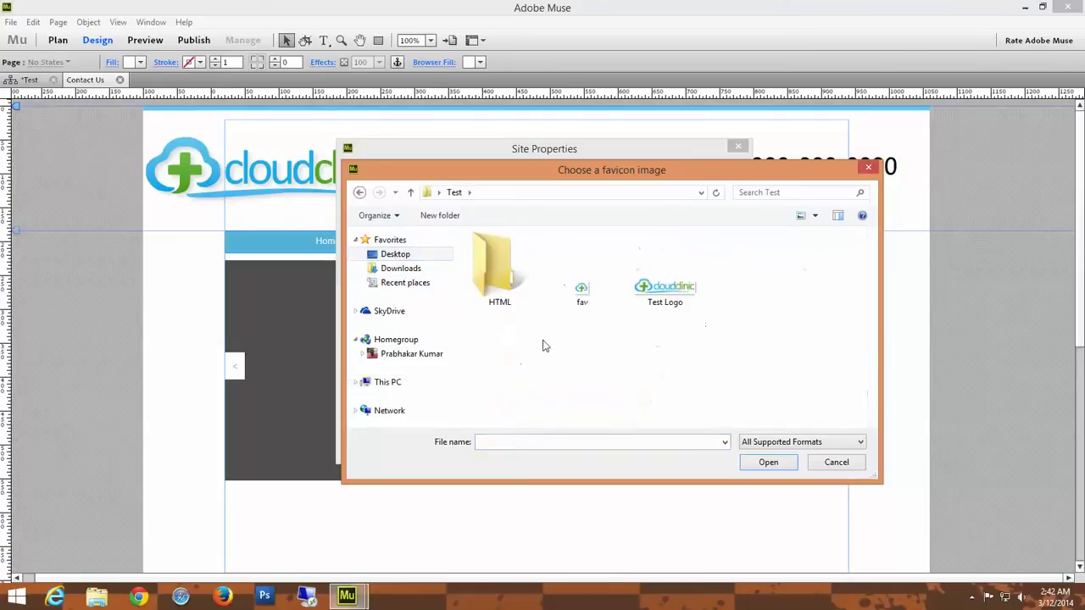
double_click(573, 284)
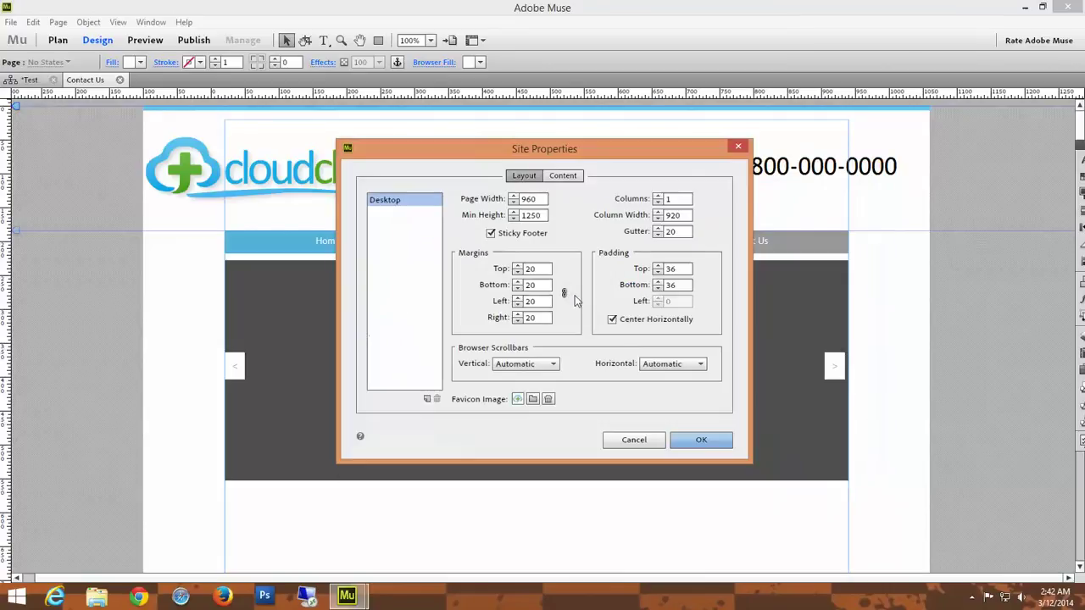
click(701, 440)
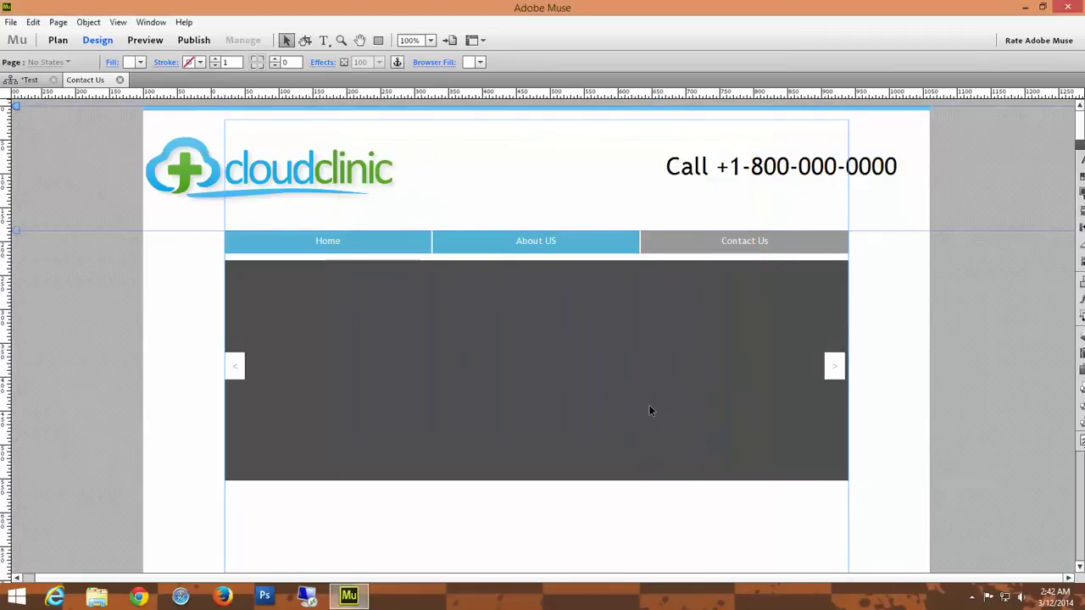
click(11, 22)
click(58, 220)
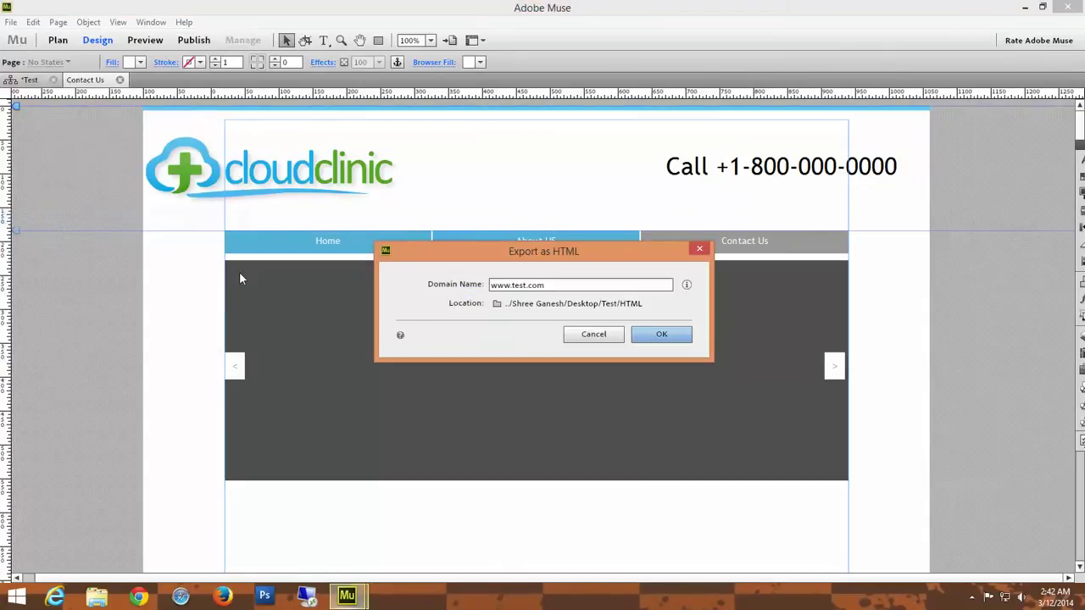
click(659, 334)
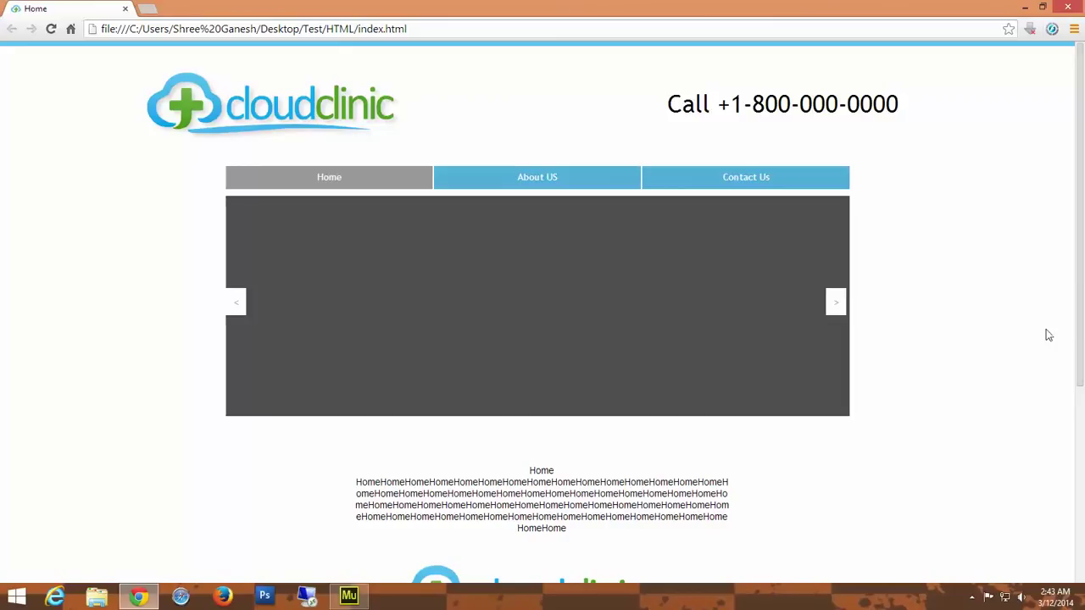
- Examine the exported Home page in a smaller, moved and resized browser window, and maximize the window again
click(1042, 8)
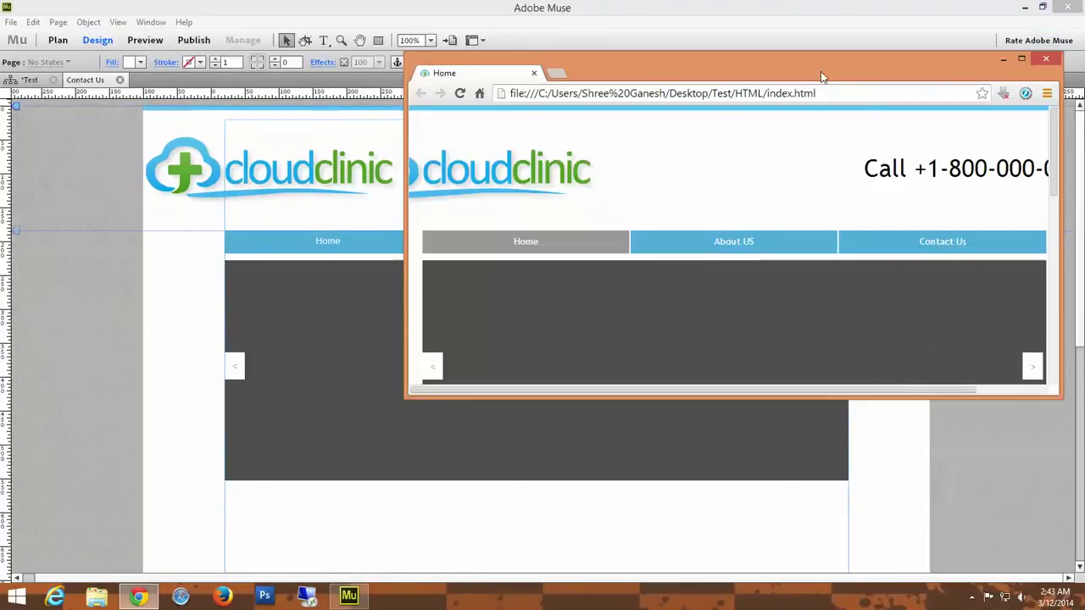
drag(820, 71, 565, 41)
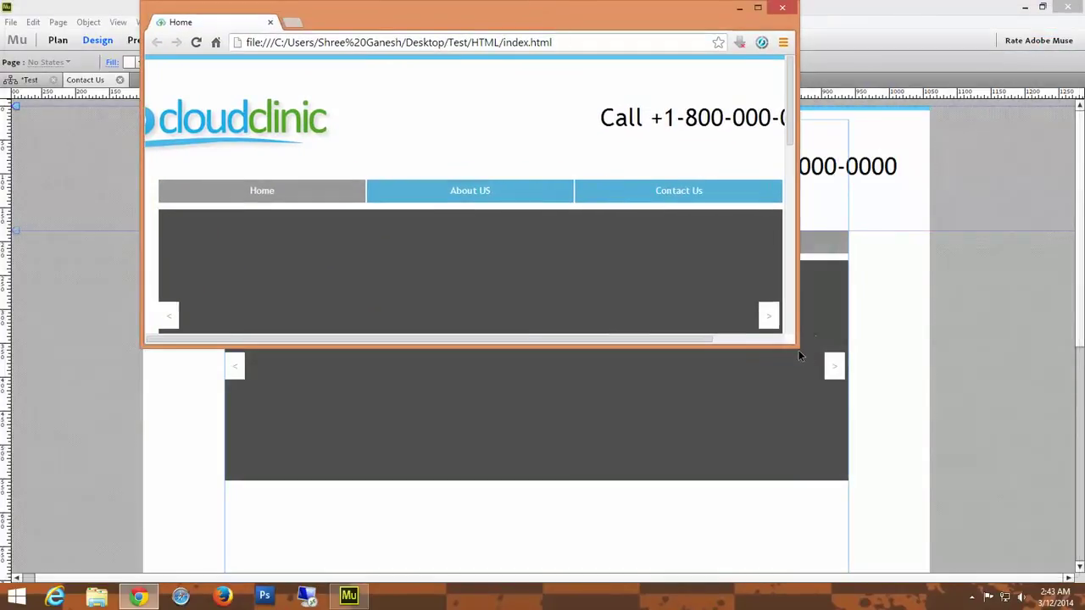
drag(797, 344, 791, 366)
key(super+Up)
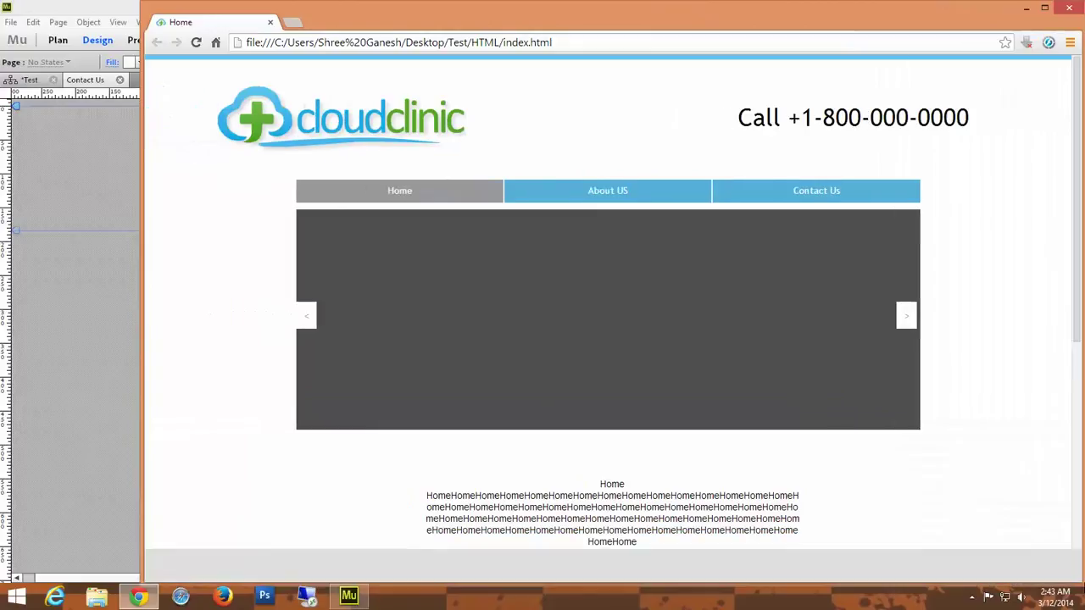
double_click(660, 24)
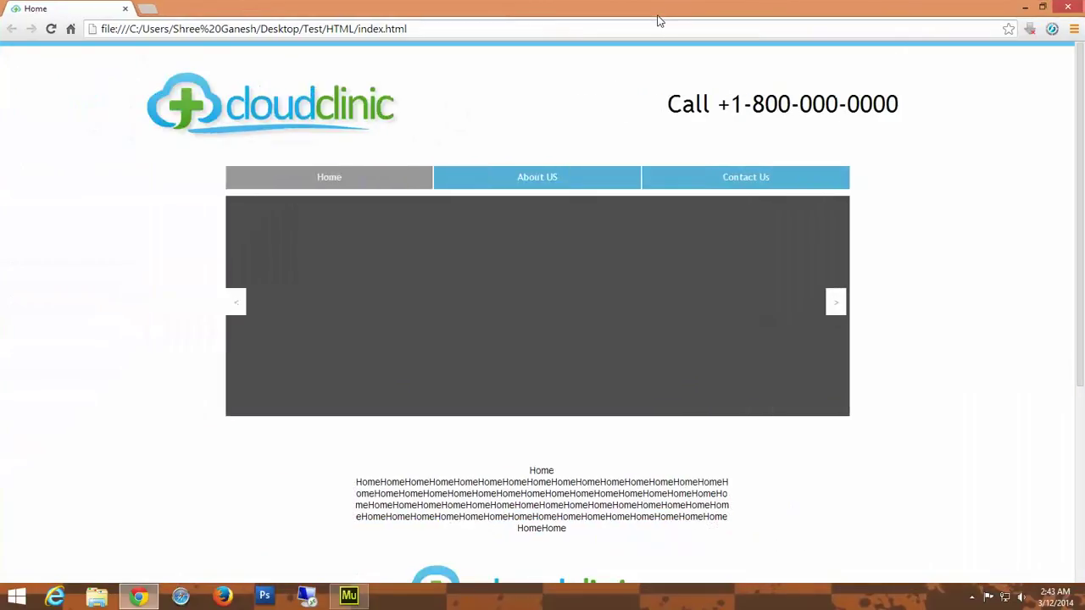
- Close the browser and quit Muse, saving the changes to the Test site
click(1067, 7)
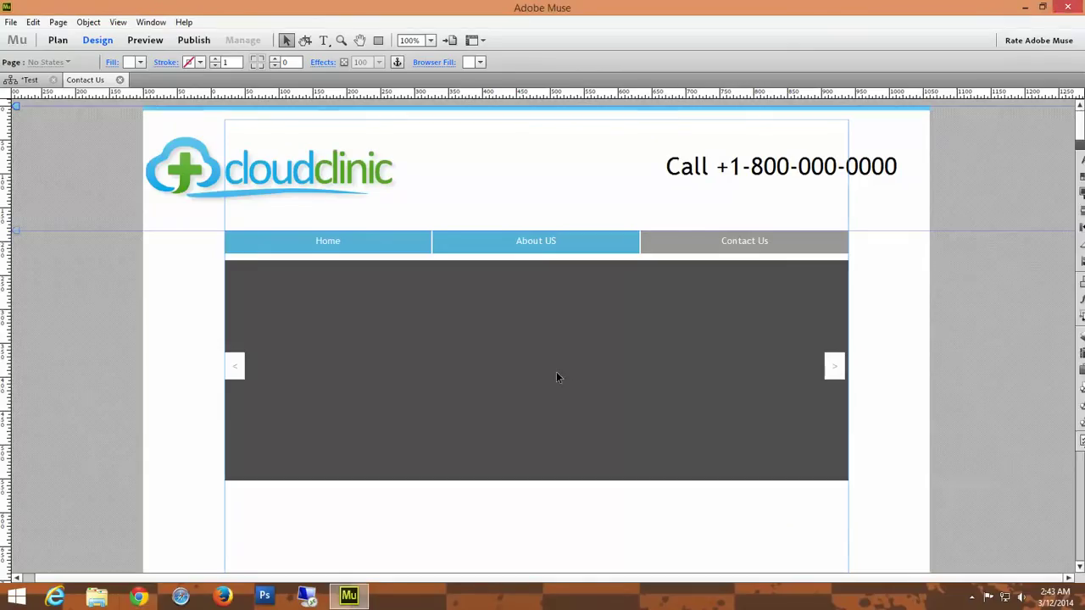
click(1068, 7)
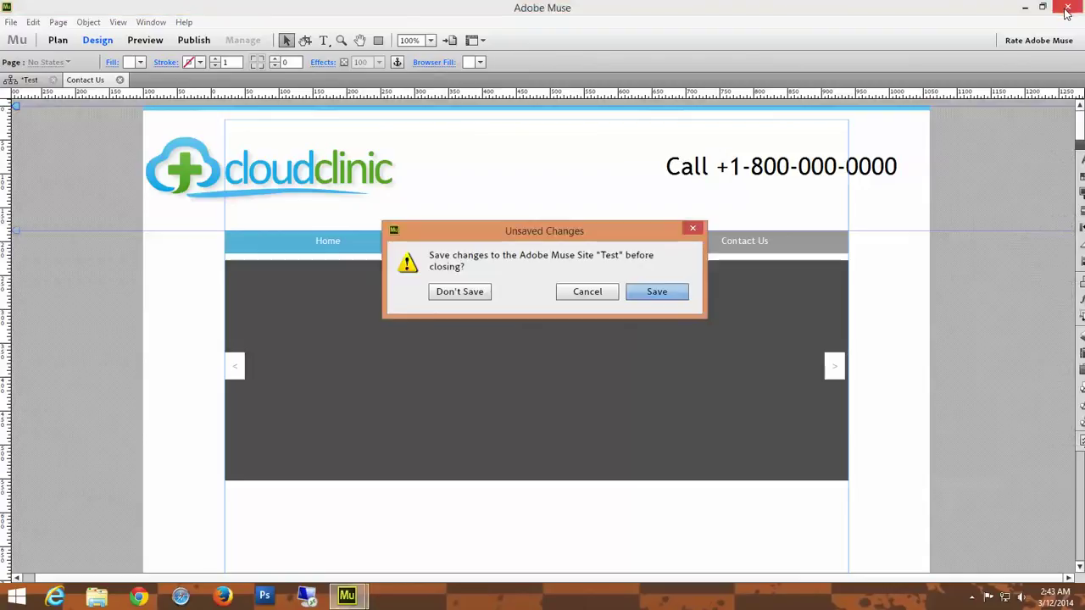
click(627, 292)
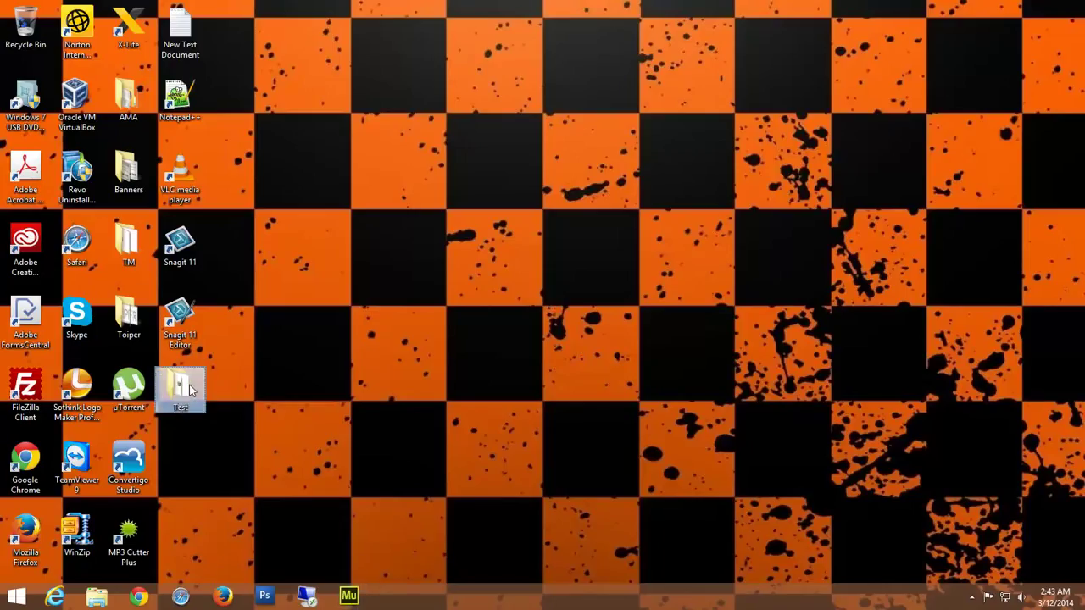
- Open the HTML folder inside the Desktop's Test folder in a maximized window
double_click(191, 390)
click(241, 182)
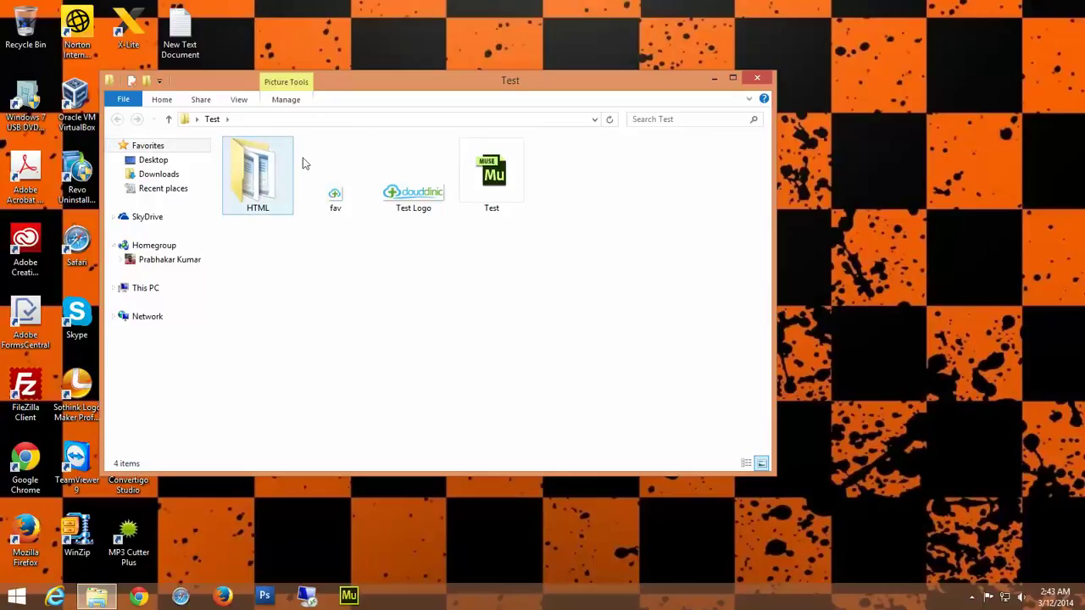
key(super+Up)
double_click(144, 99)
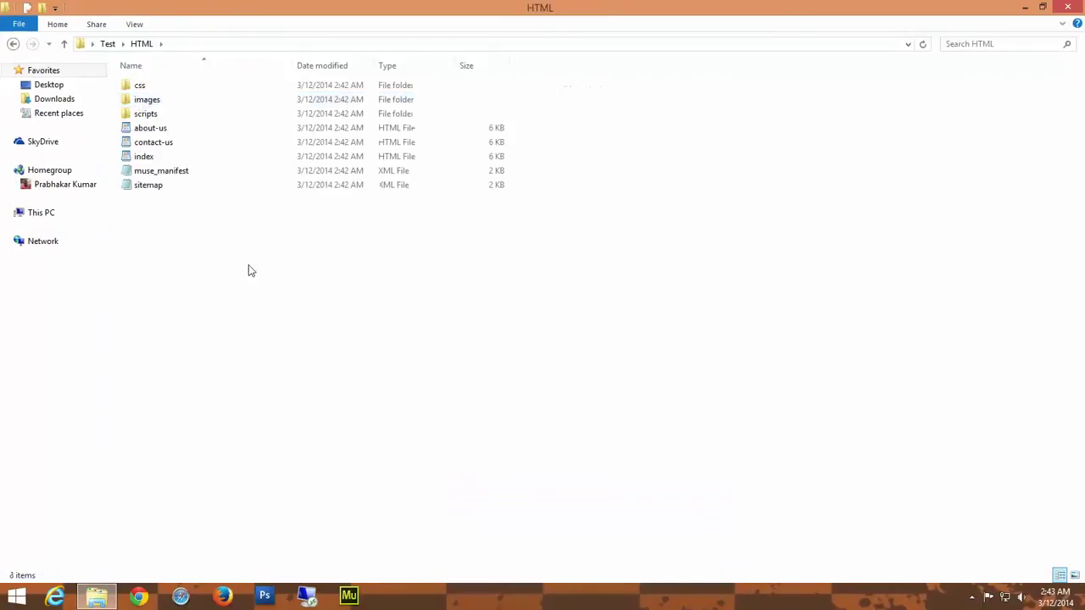
- Examine all exported files and folders, look inside the css folder, and return to the HTML folder
drag(153, 248, 147, 85)
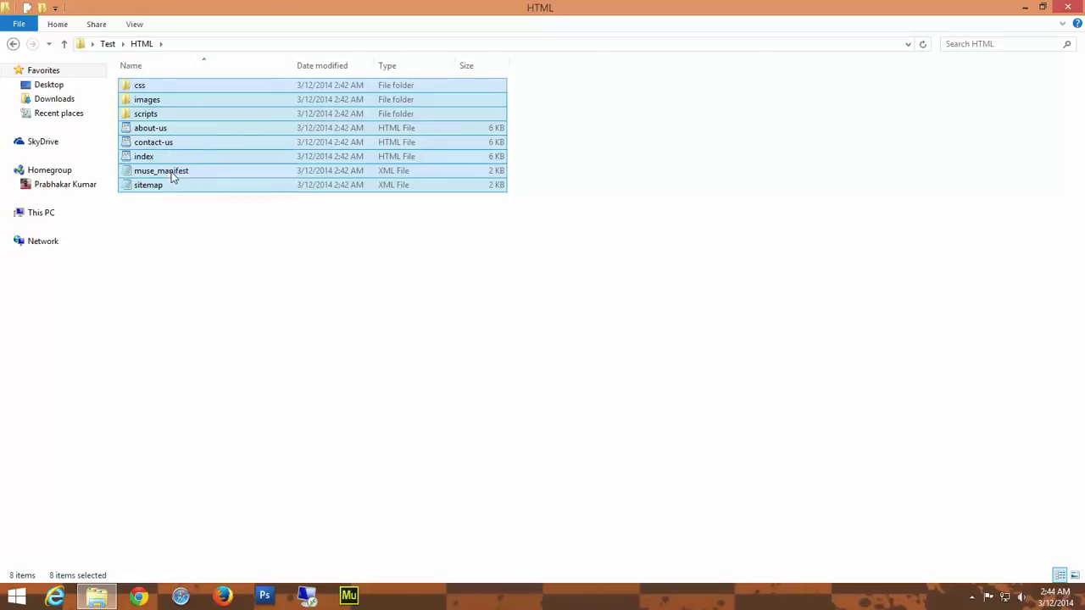
click(197, 296)
click(153, 88)
double_click(153, 88)
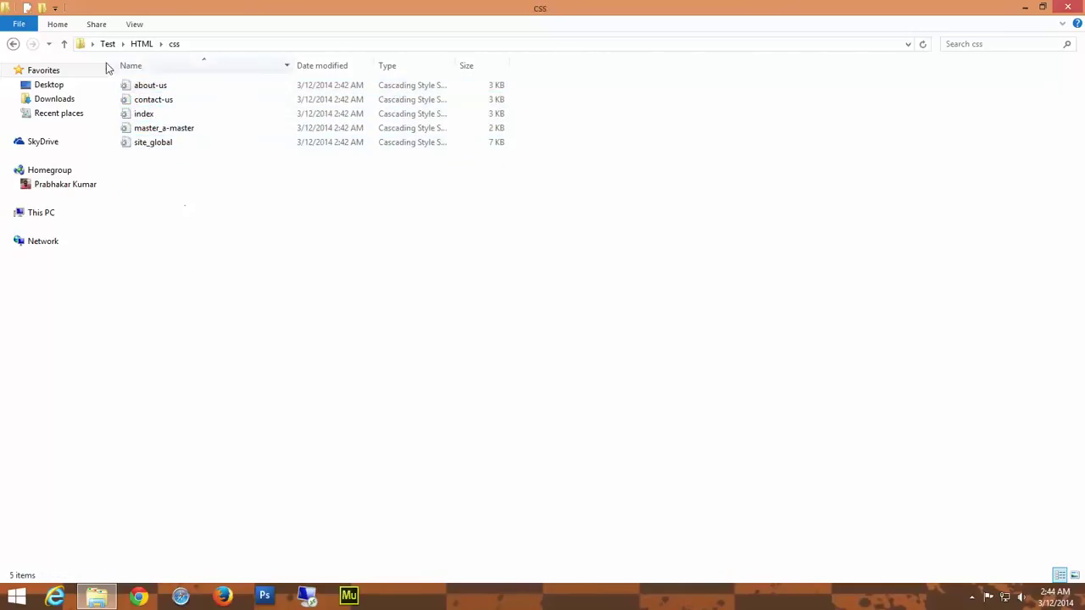
click(65, 44)
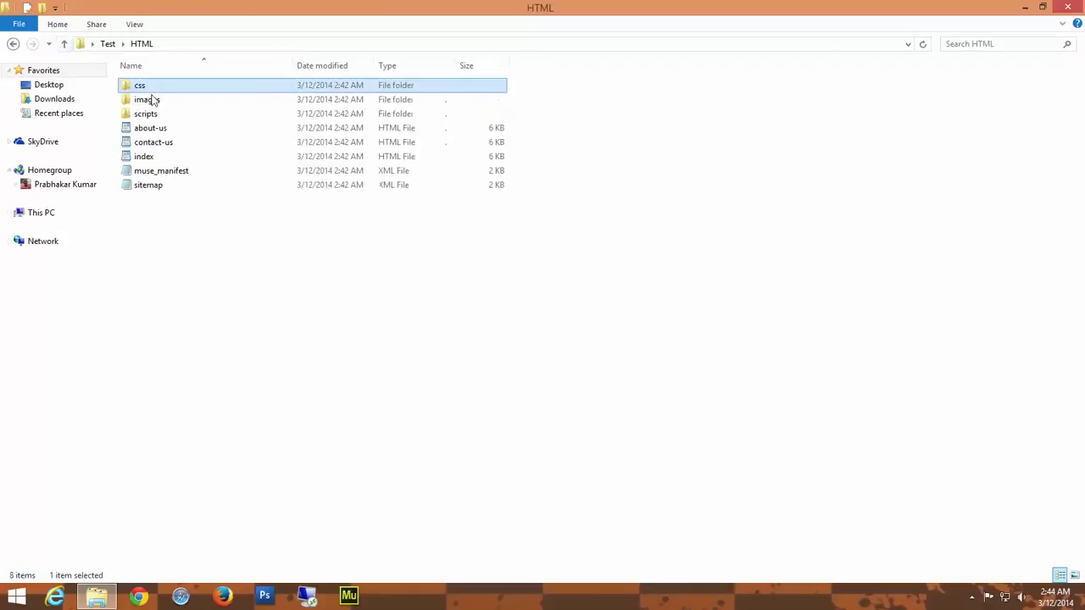
click(177, 261)
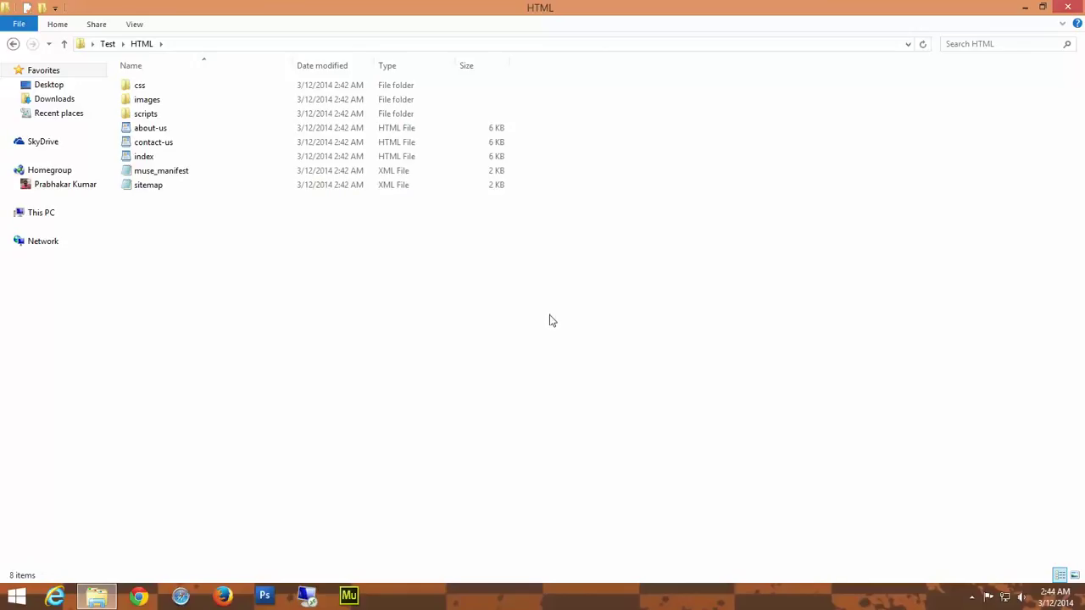
key(super+d)
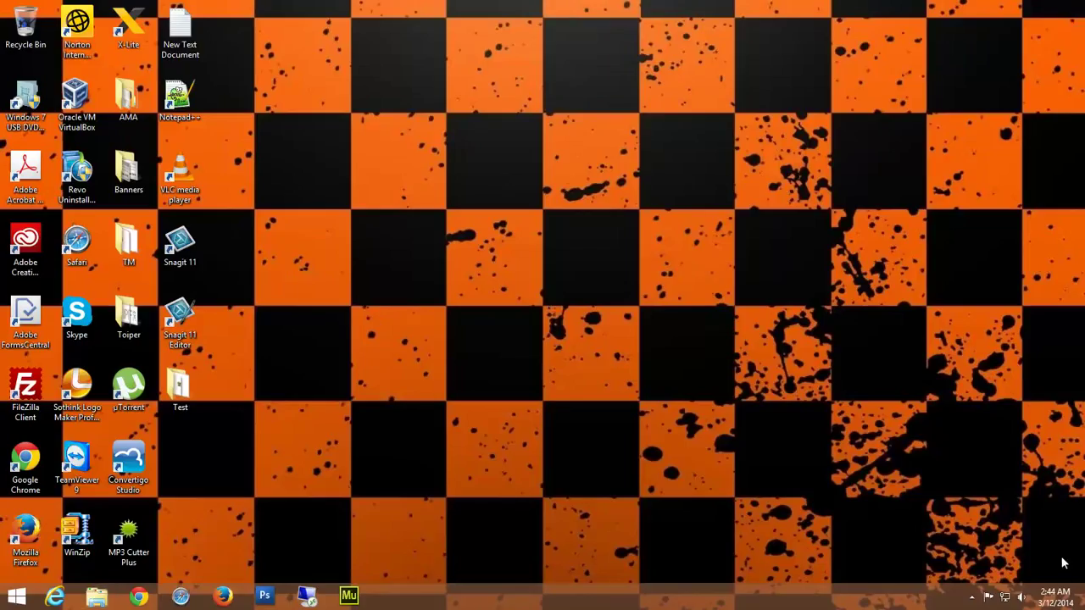
click(972, 598)
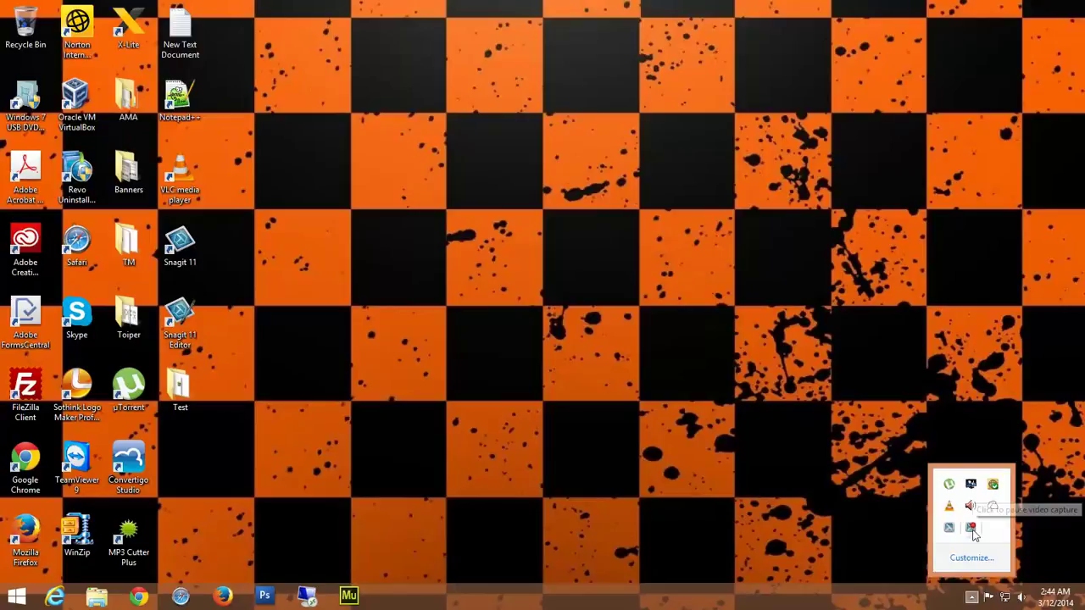